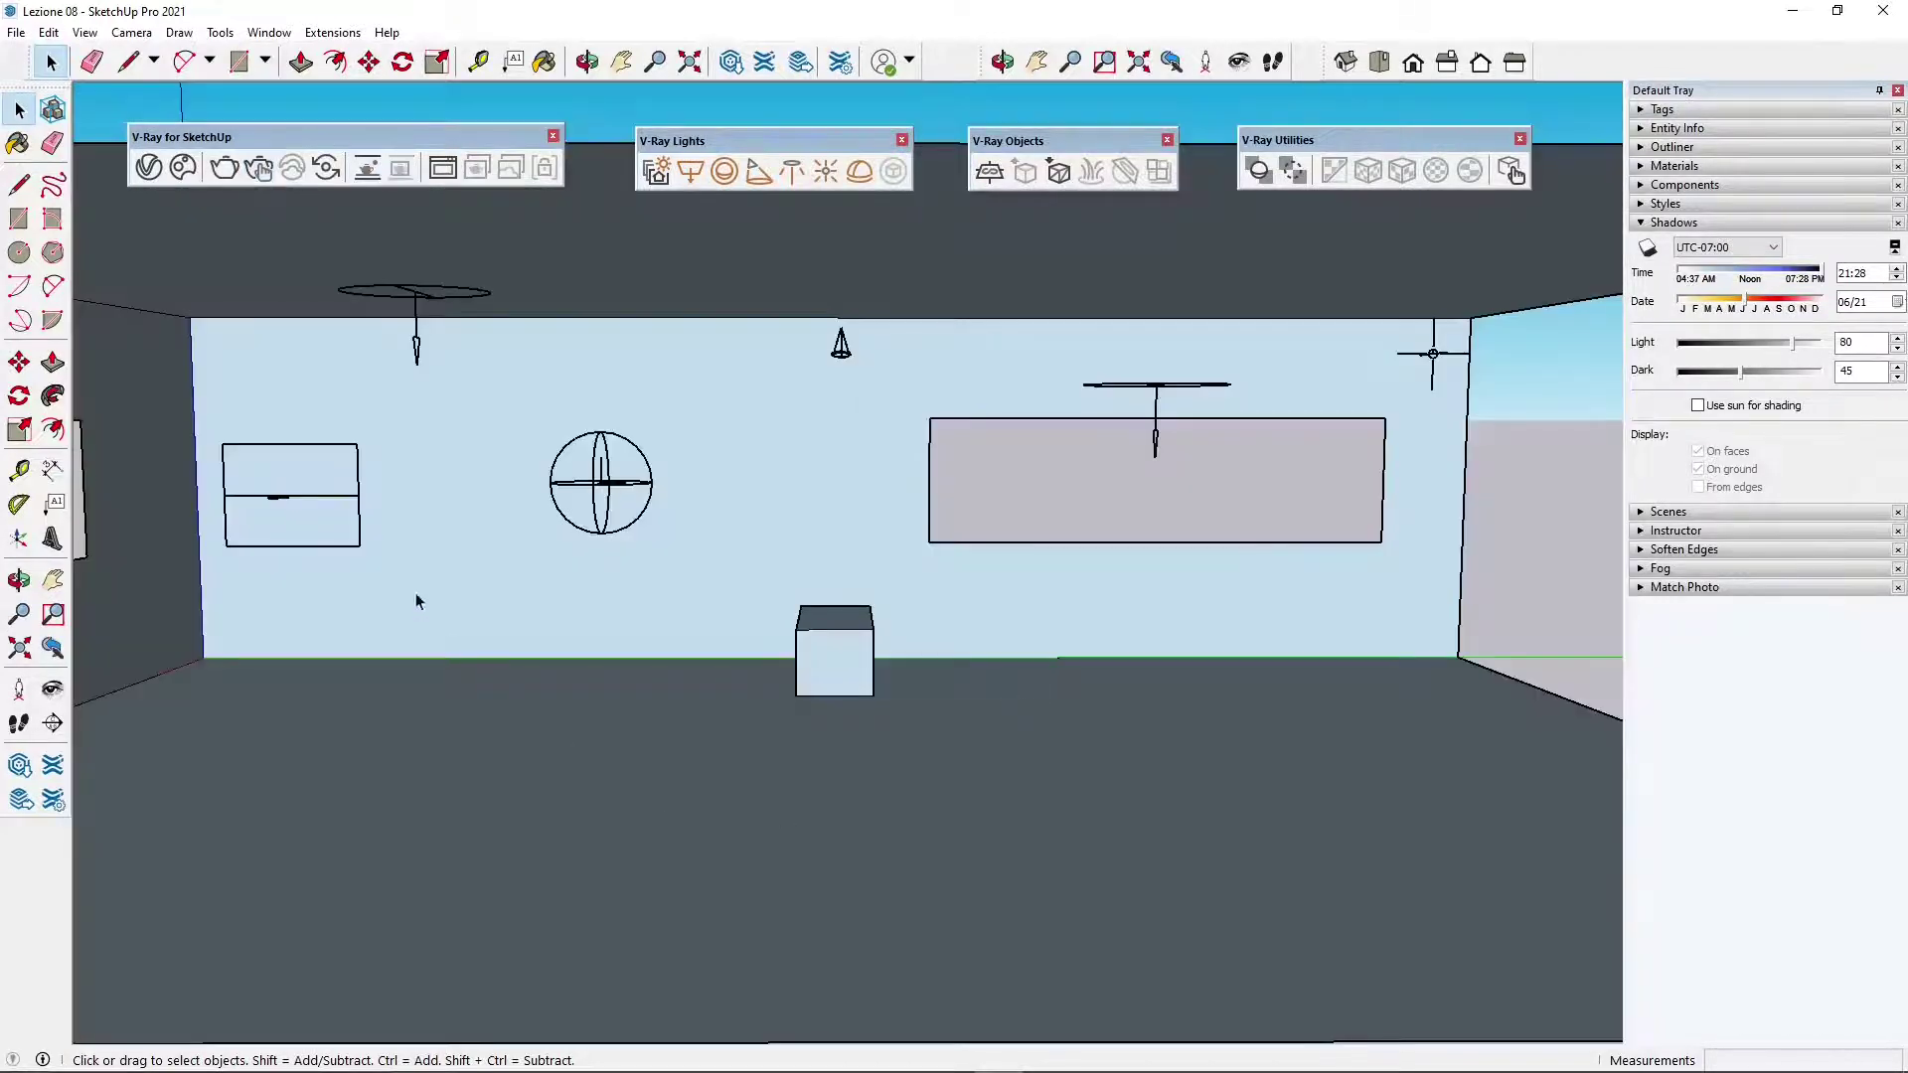
- Close the current lesson scene and start a new empty model
{"action": "middle_click_drag", "start_coordinate": [698, 576], "coordinate": [695, 552]}
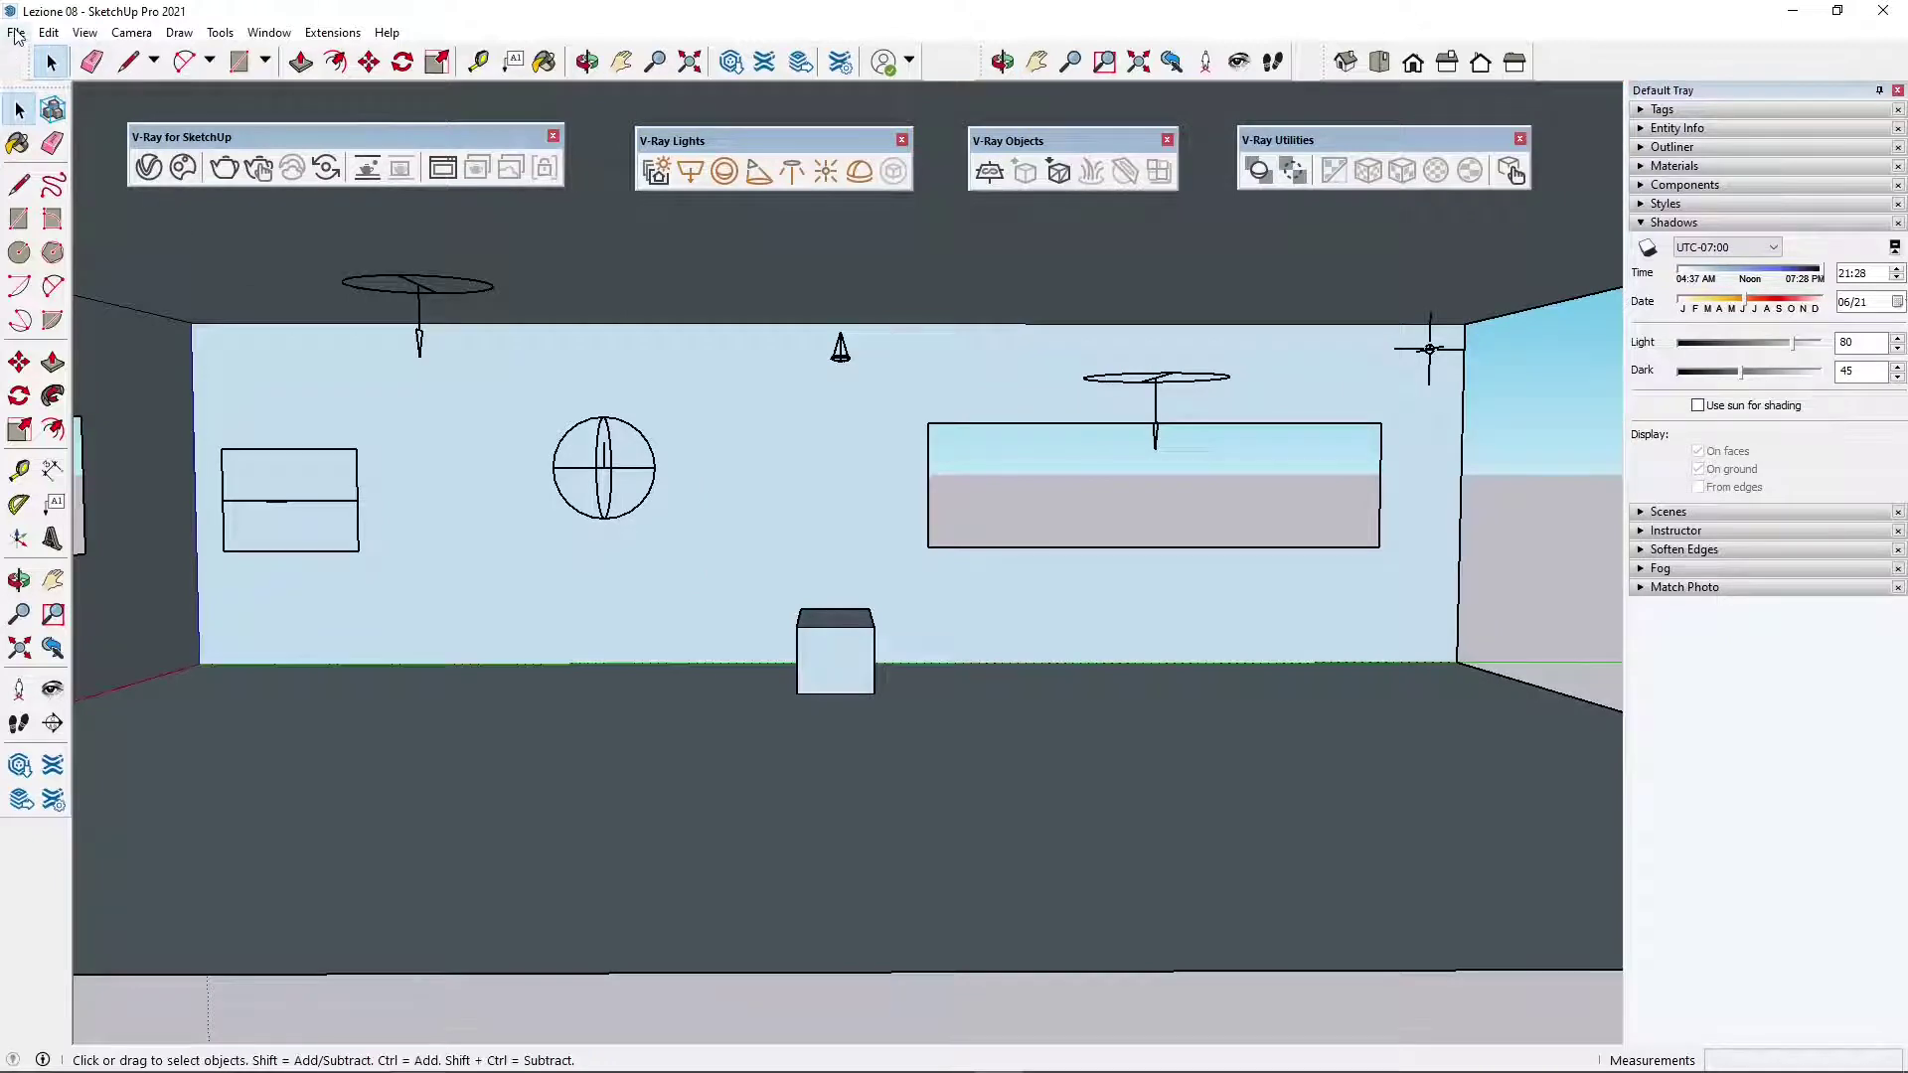
{"action": "left_click", "coordinate": [17, 33]}
{"action": "left_click", "coordinate": [40, 51]}
{"action": "left_click", "coordinate": [960, 587]}
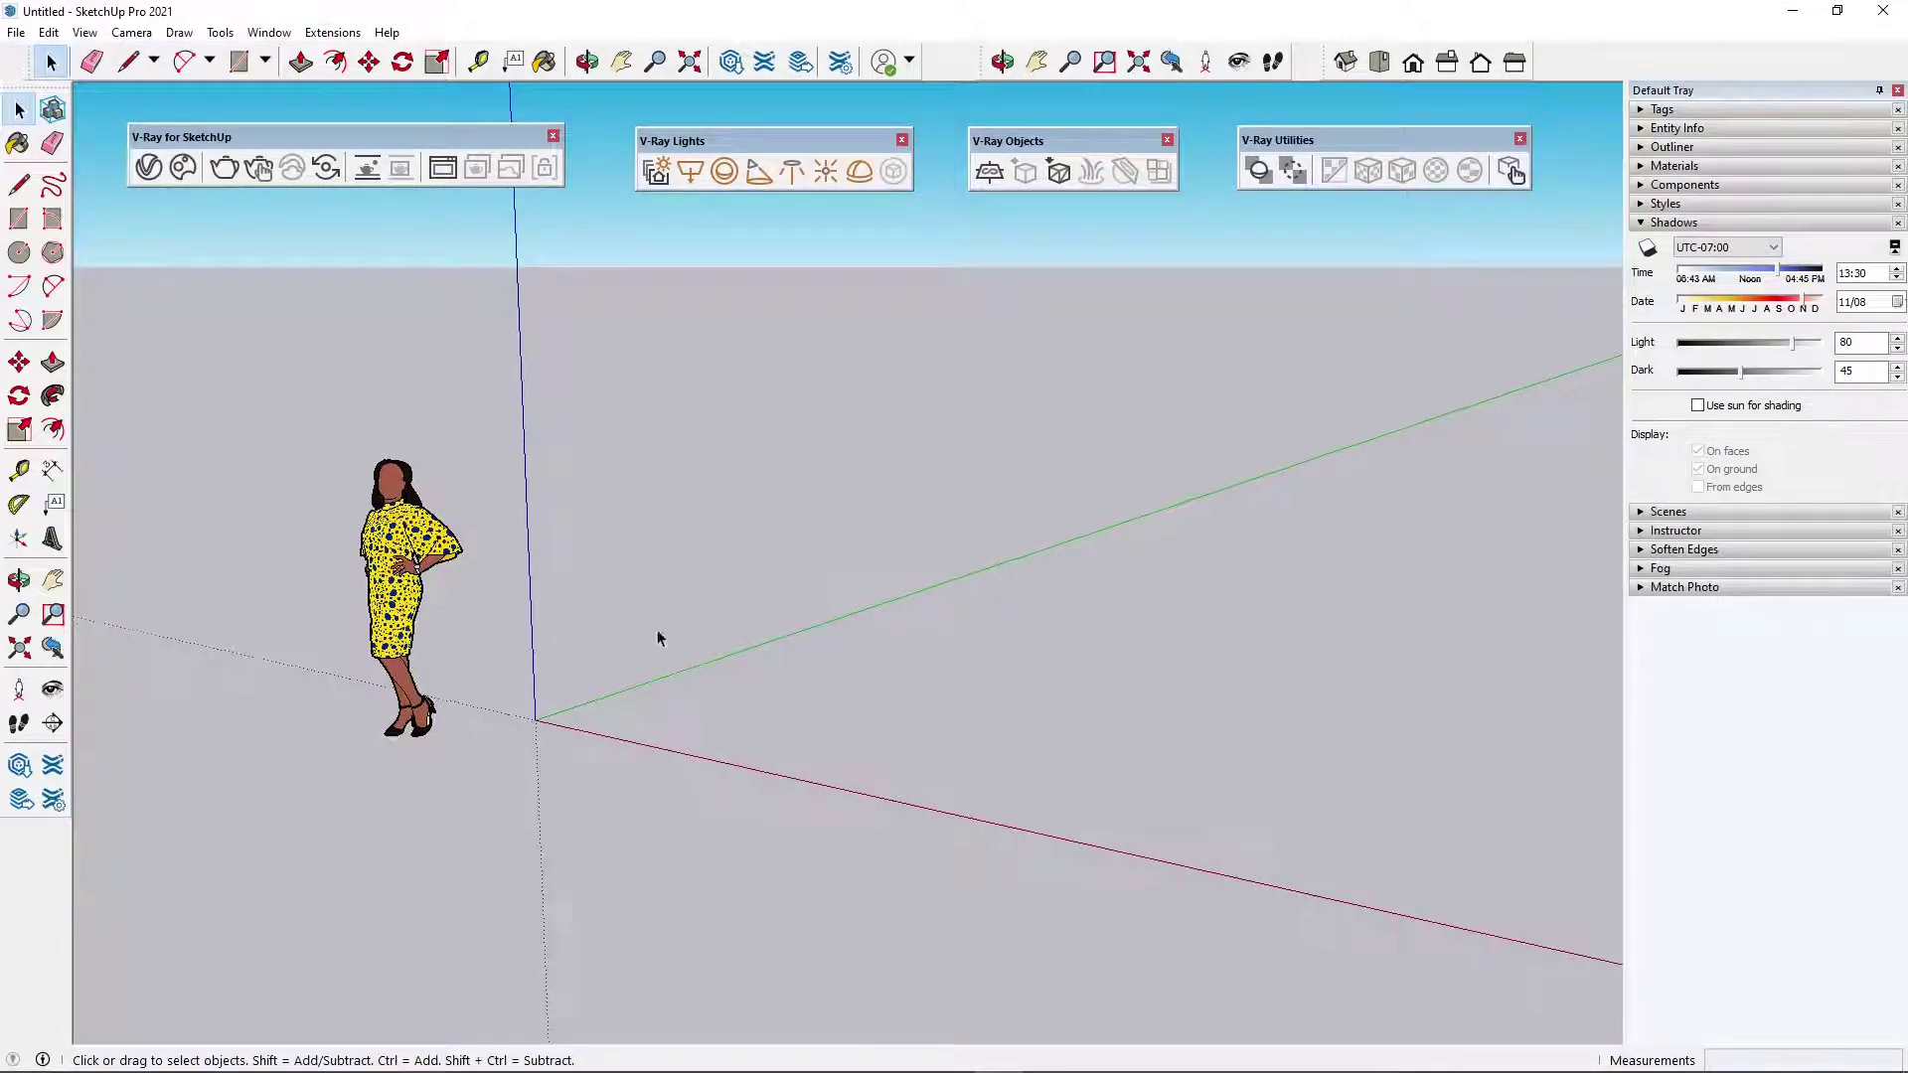
- Draw a large rectangle on the ground plane, starting at the origin and running along the red and green axes
{"action": "scroll", "coordinate": [658, 638], "scroll_direction": "down", "scroll_amount": 5}
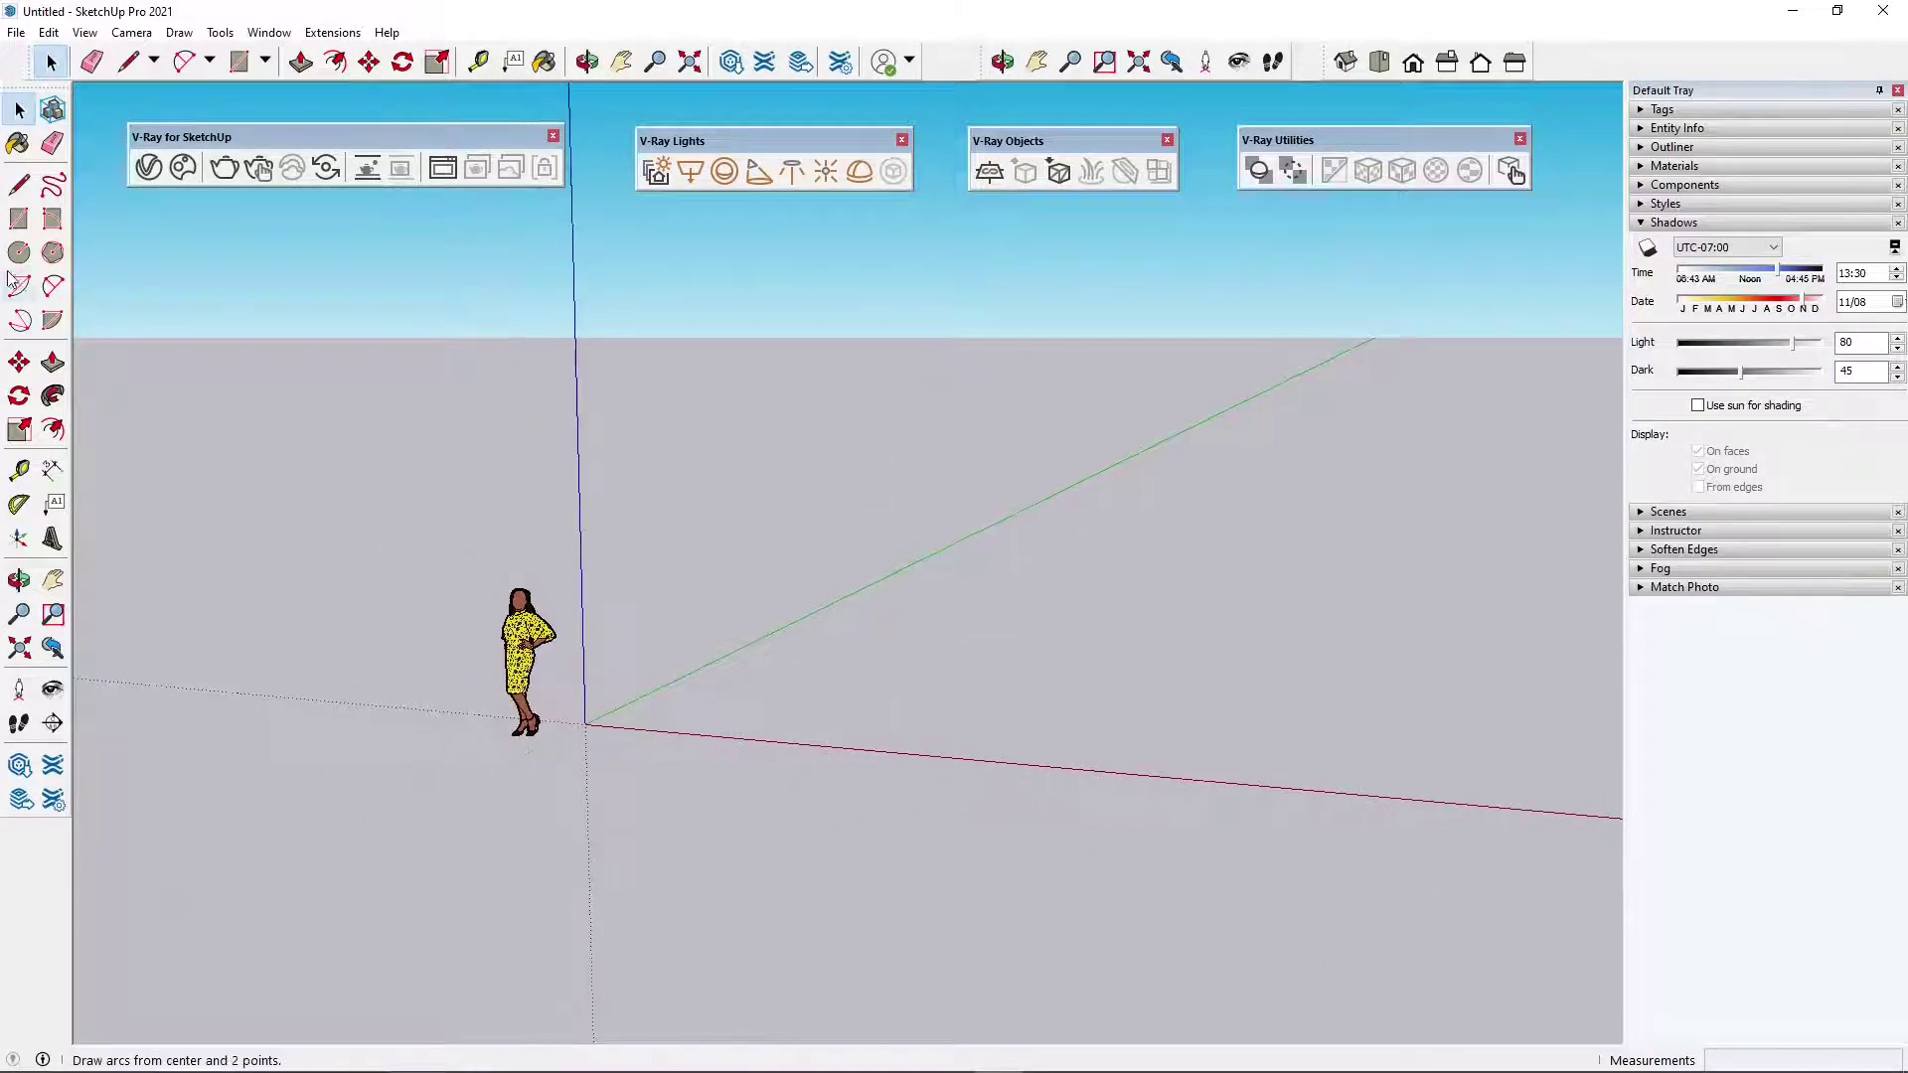
{"action": "left_click", "coordinate": [19, 219]}
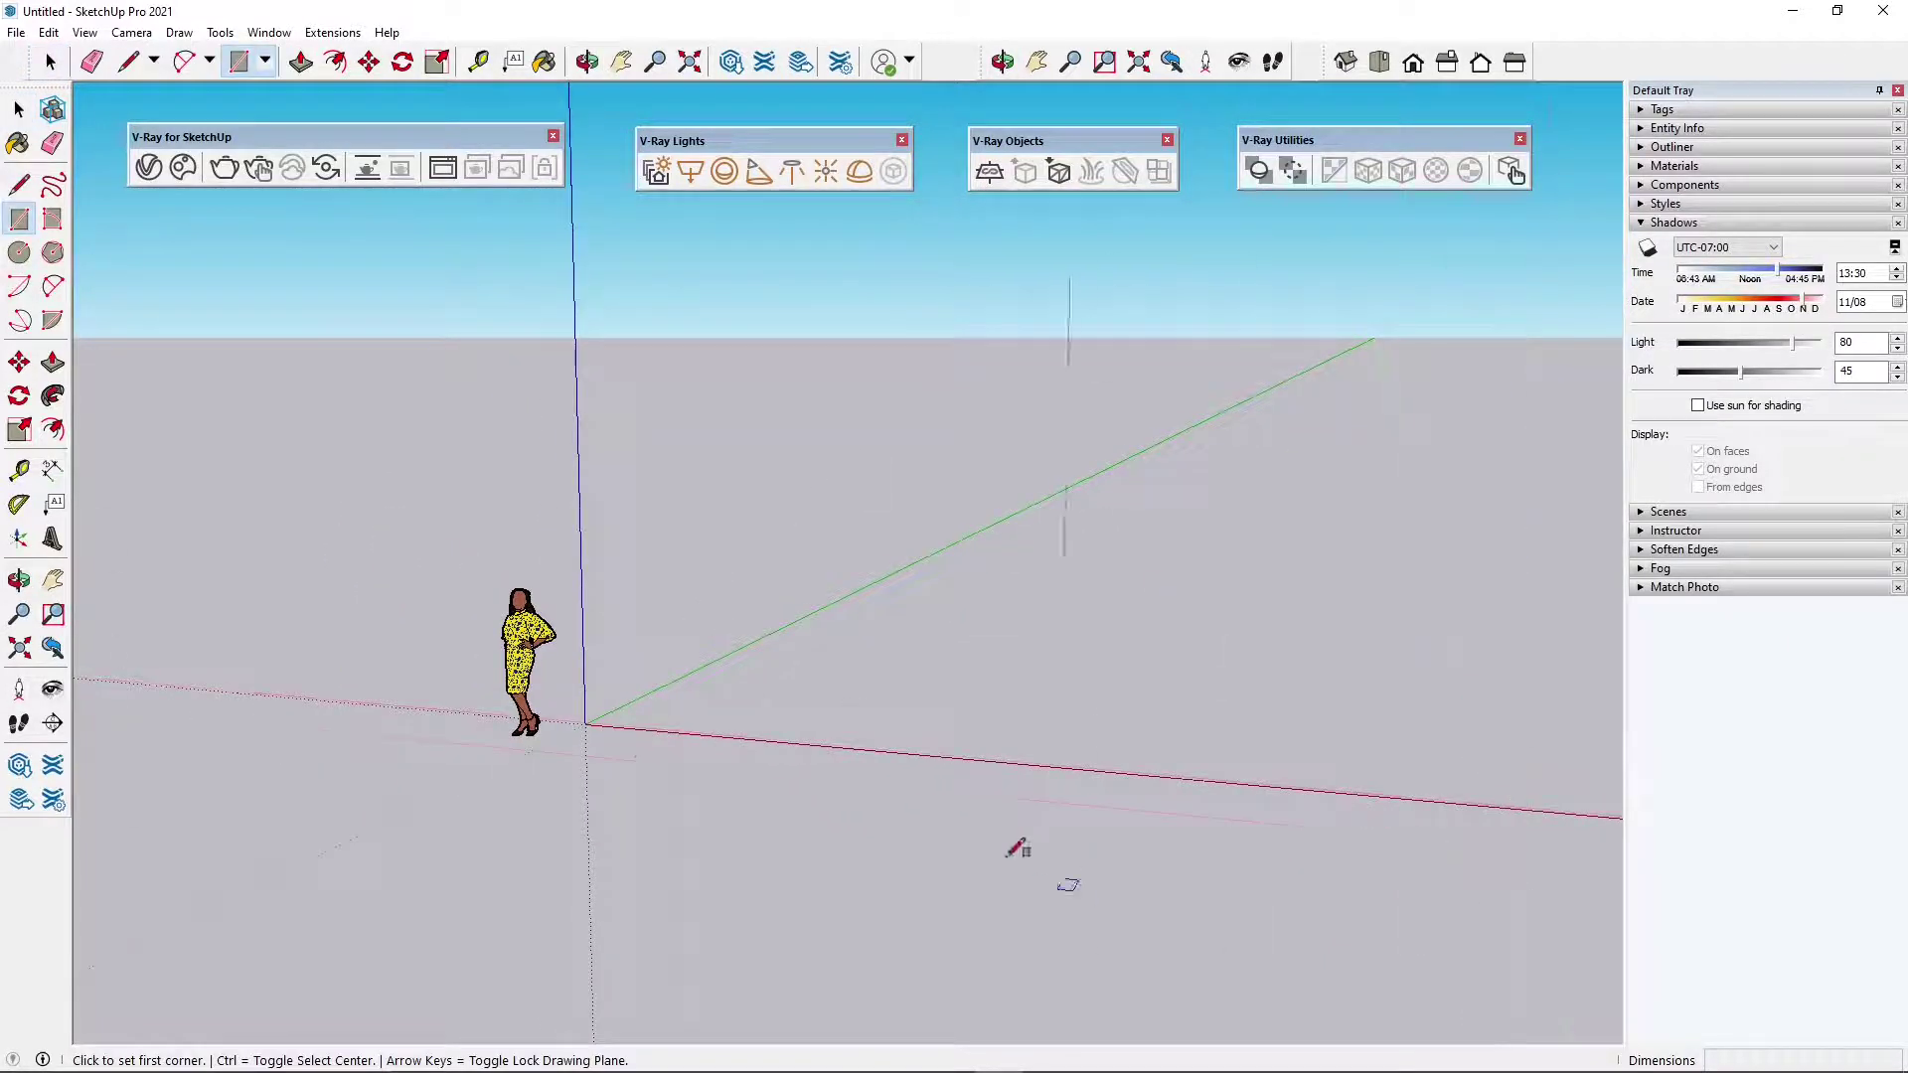
{"action": "left_click", "coordinate": [587, 720]}
{"action": "left_click", "coordinate": [1311, 562]}
- Push/Pull the ground rectangle upwards about 3.53 m into a closed box
{"action": "mouse_move", "coordinate": [1150, 852]}
{"action": "middle_mouse_down"}
{"action": "mouse_move", "coordinate": [849, 951]}
{"action": "mouse_move", "coordinate": [256, 388]}
{"action": "middle_mouse_up"}
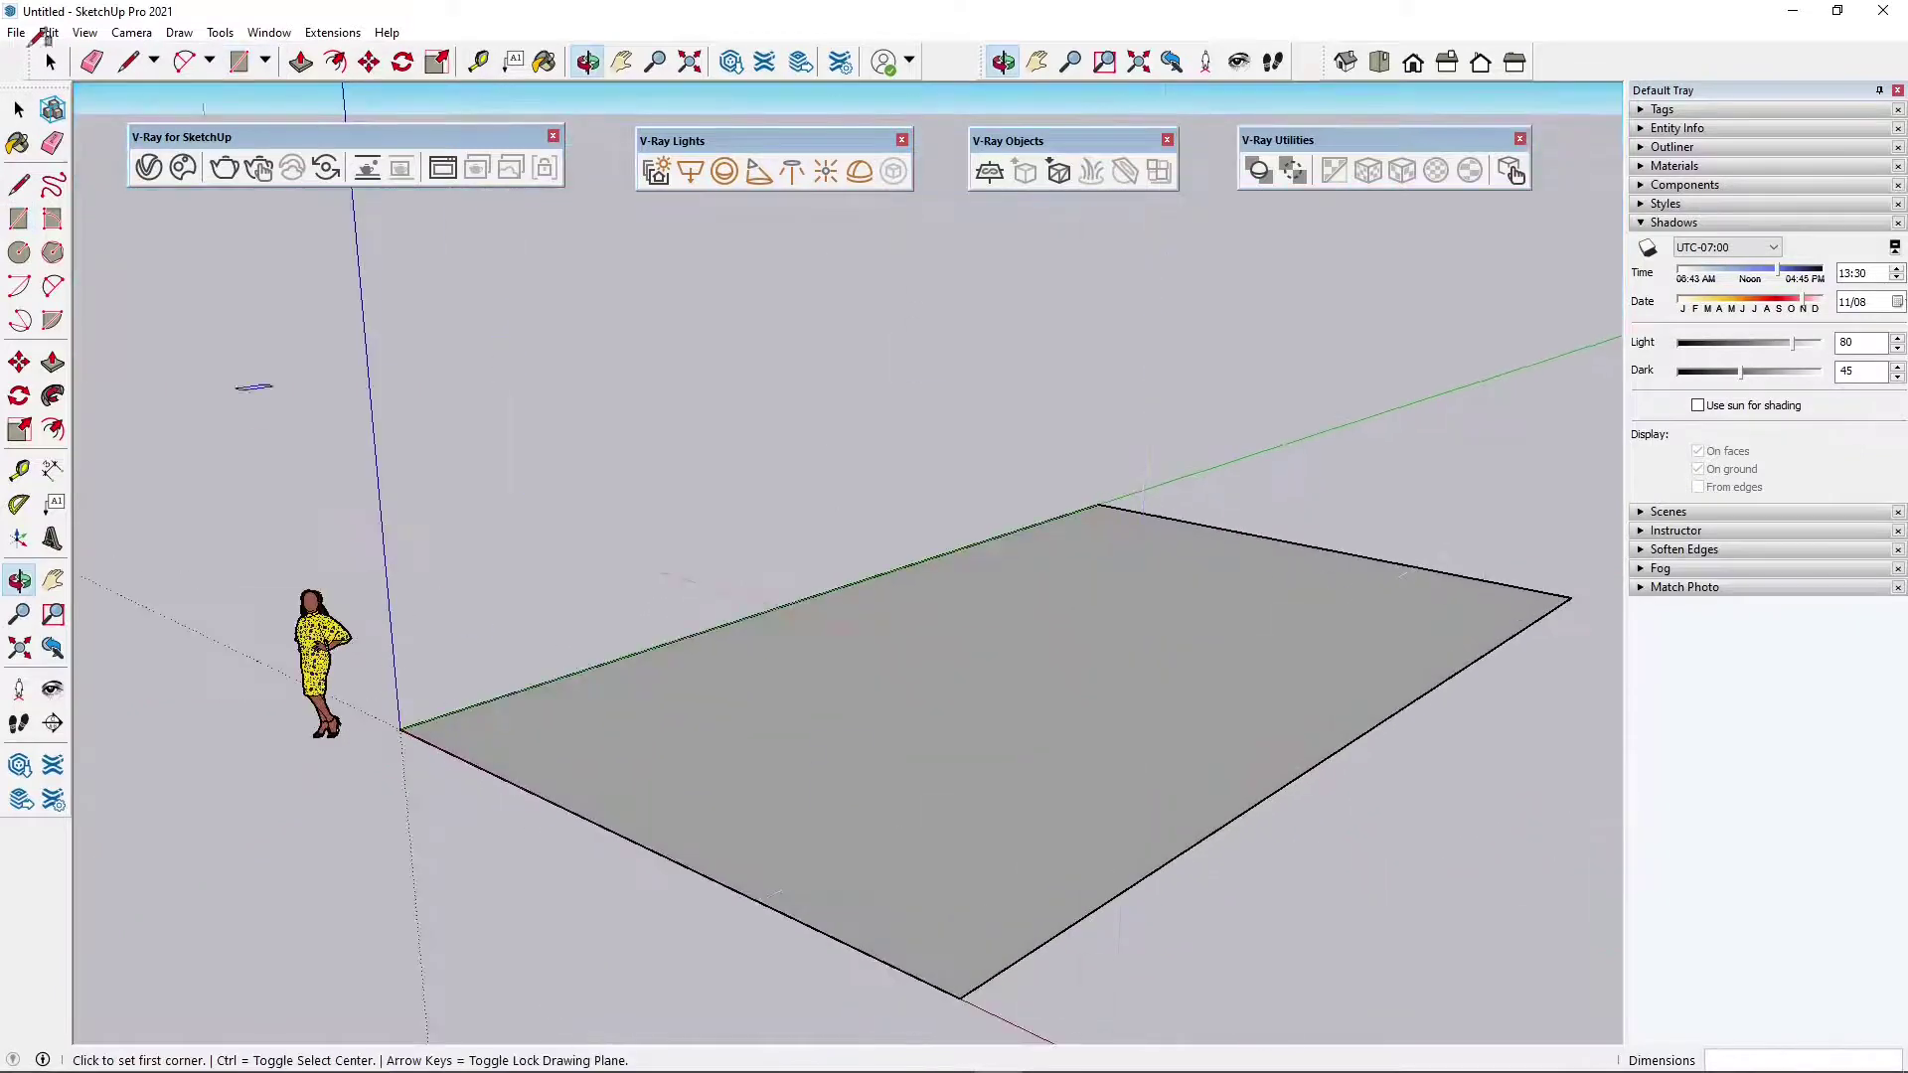
{"action": "left_click", "coordinate": [300, 61]}
{"action": "left_click", "coordinate": [1030, 651]}
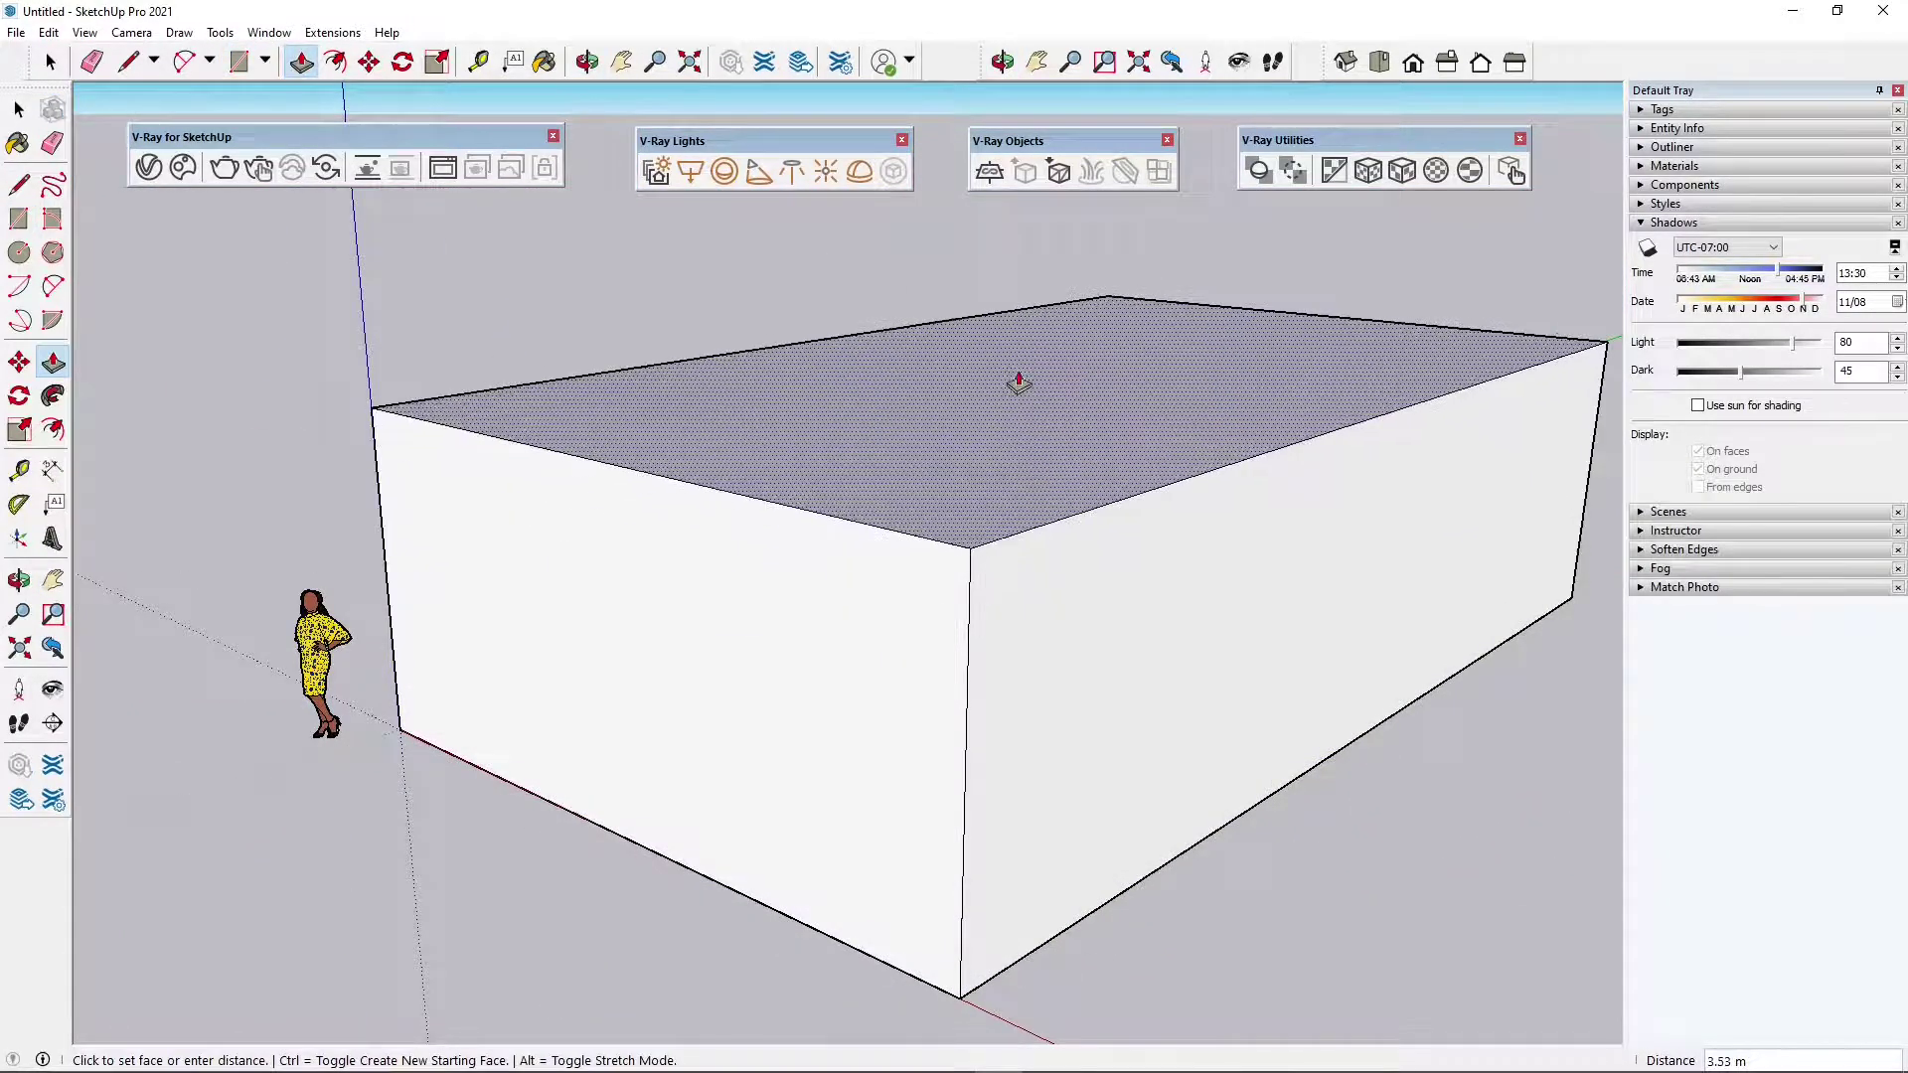
{"action": "left_click", "coordinate": [1018, 382]}
{"action": "middle_click_drag", "start_coordinate": [878, 642], "coordinate": [95, 183]}
- Delete the long side face of the box opposite the green axis to open up the interior
{"action": "left_click", "coordinate": [20, 108]}
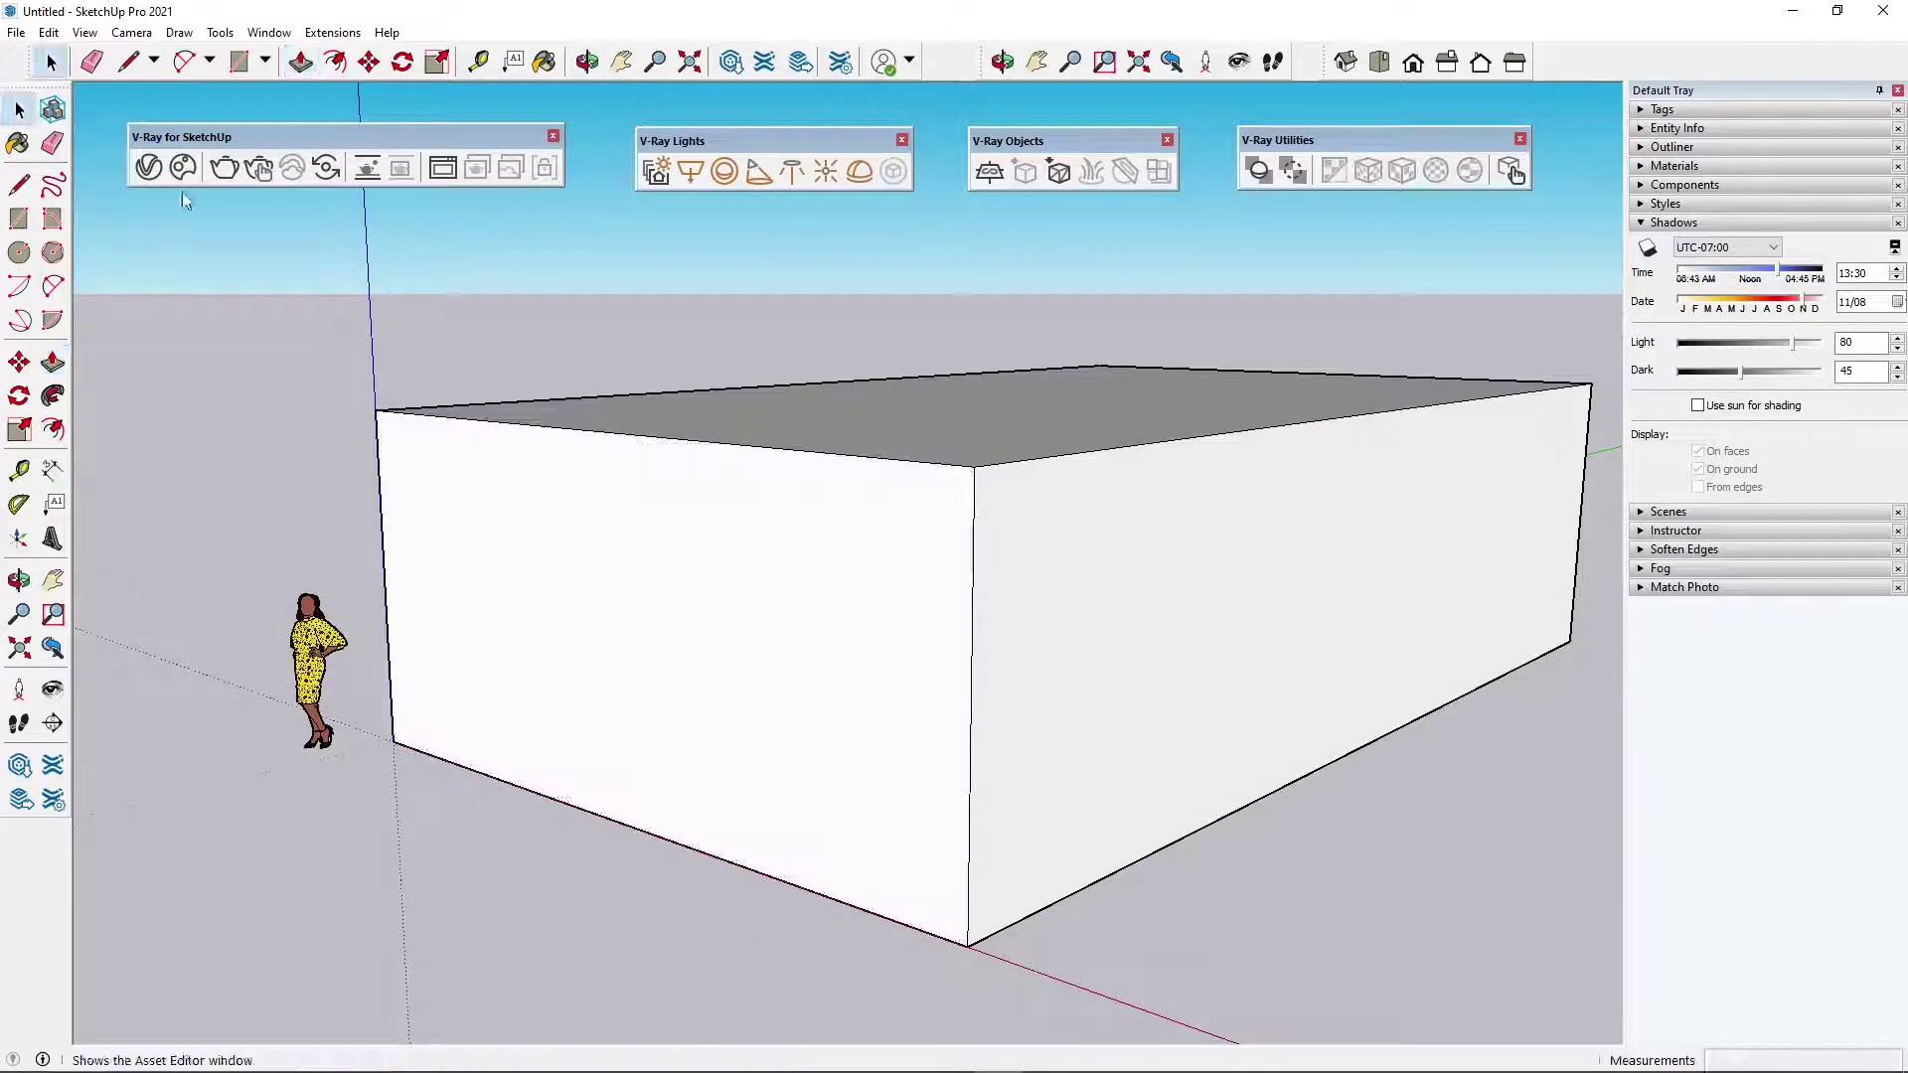
{"action": "scroll", "coordinate": [427, 318], "scroll_direction": "down", "scroll_amount": 2}
{"action": "middle_click_drag", "start_coordinate": [988, 784], "coordinate": [747, 801]}
{"action": "left_click", "coordinate": [876, 653]}
{"action": "middle_click_drag", "start_coordinate": [1148, 781], "coordinate": [695, 822]}
{"action": "key", "text": "Delete"}
- Delete the end wall farthest from the origin and the vertical corner edge beside the open side
{"action": "middle_click_drag", "start_coordinate": [759, 647], "coordinate": [1141, 545]}
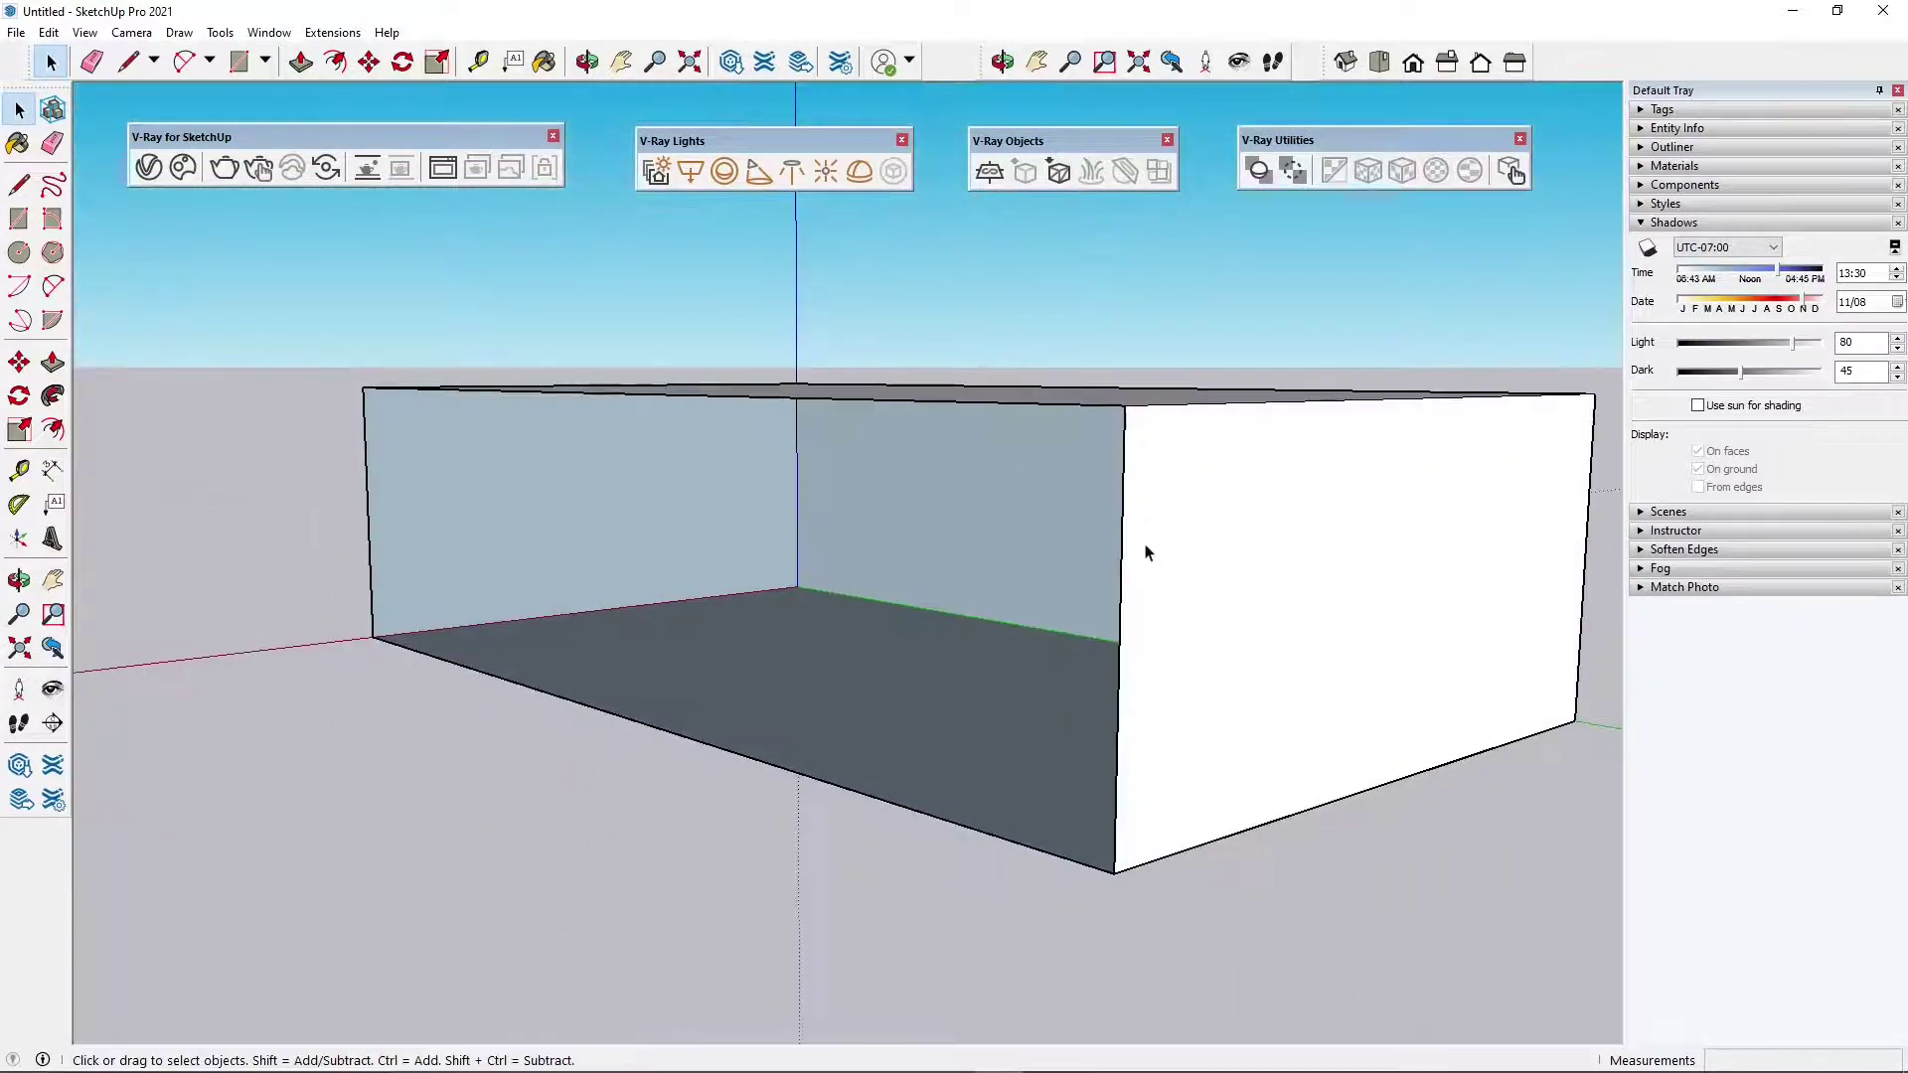
{"action": "left_click", "coordinate": [1141, 546]}
{"action": "key", "text": "Delete"}
{"action": "left_click", "coordinate": [1124, 481]}
{"action": "key", "text": "Delete"}
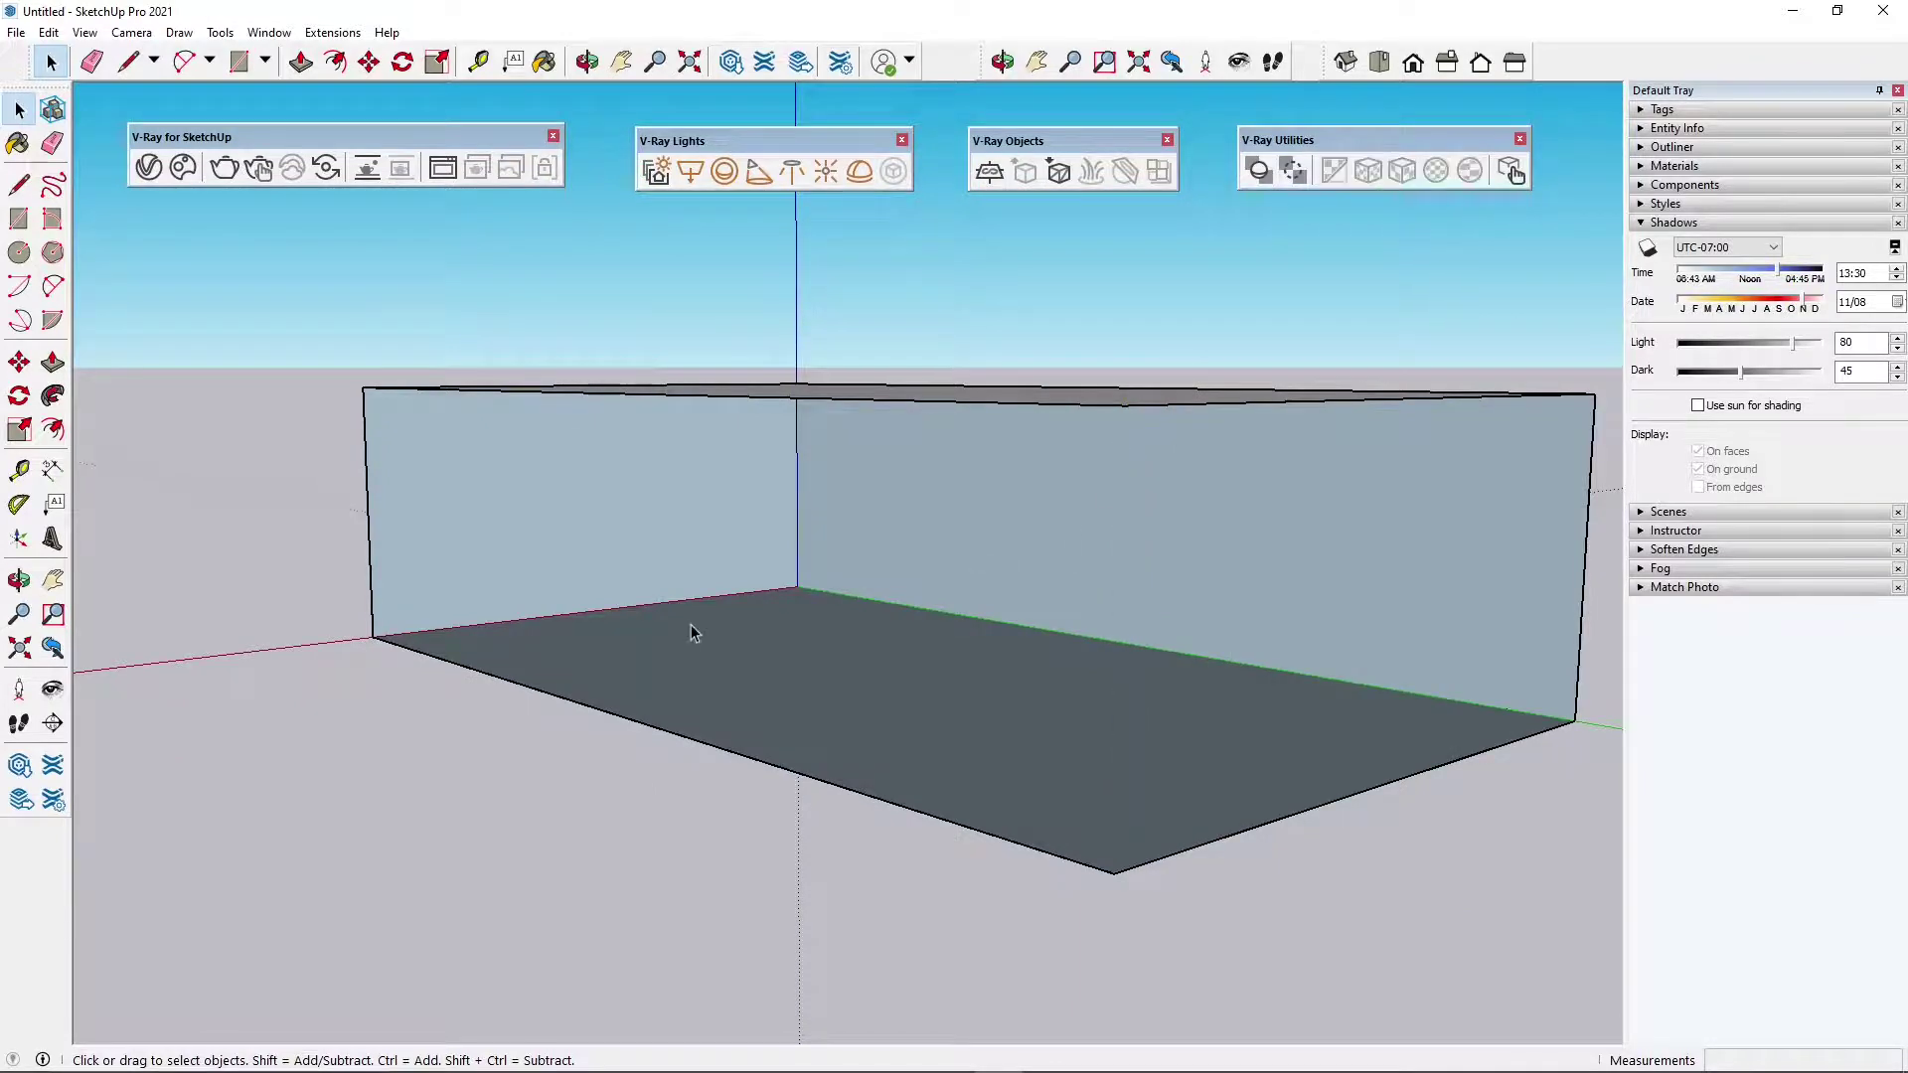
- Draw a window rectangle on the outer face of the remaining short wall, in its upper half near the origin corner
{"action": "mouse_move", "coordinate": [689, 624]}
{"action": "middle_mouse_down"}
{"action": "mouse_move", "coordinate": [1093, 686]}
{"action": "mouse_move", "coordinate": [1085, 476]}
{"action": "mouse_move", "coordinate": [711, 421]}
{"action": "mouse_move", "coordinate": [1077, 438]}
{"action": "mouse_move", "coordinate": [1099, 583]}
{"action": "mouse_move", "coordinate": [1294, 885]}
{"action": "middle_mouse_up"}
{"action": "middle_click_drag", "start_coordinate": [942, 736], "coordinate": [1059, 616]}
{"action": "scroll", "coordinate": [864, 575], "scroll_direction": "up", "scroll_amount": 6}
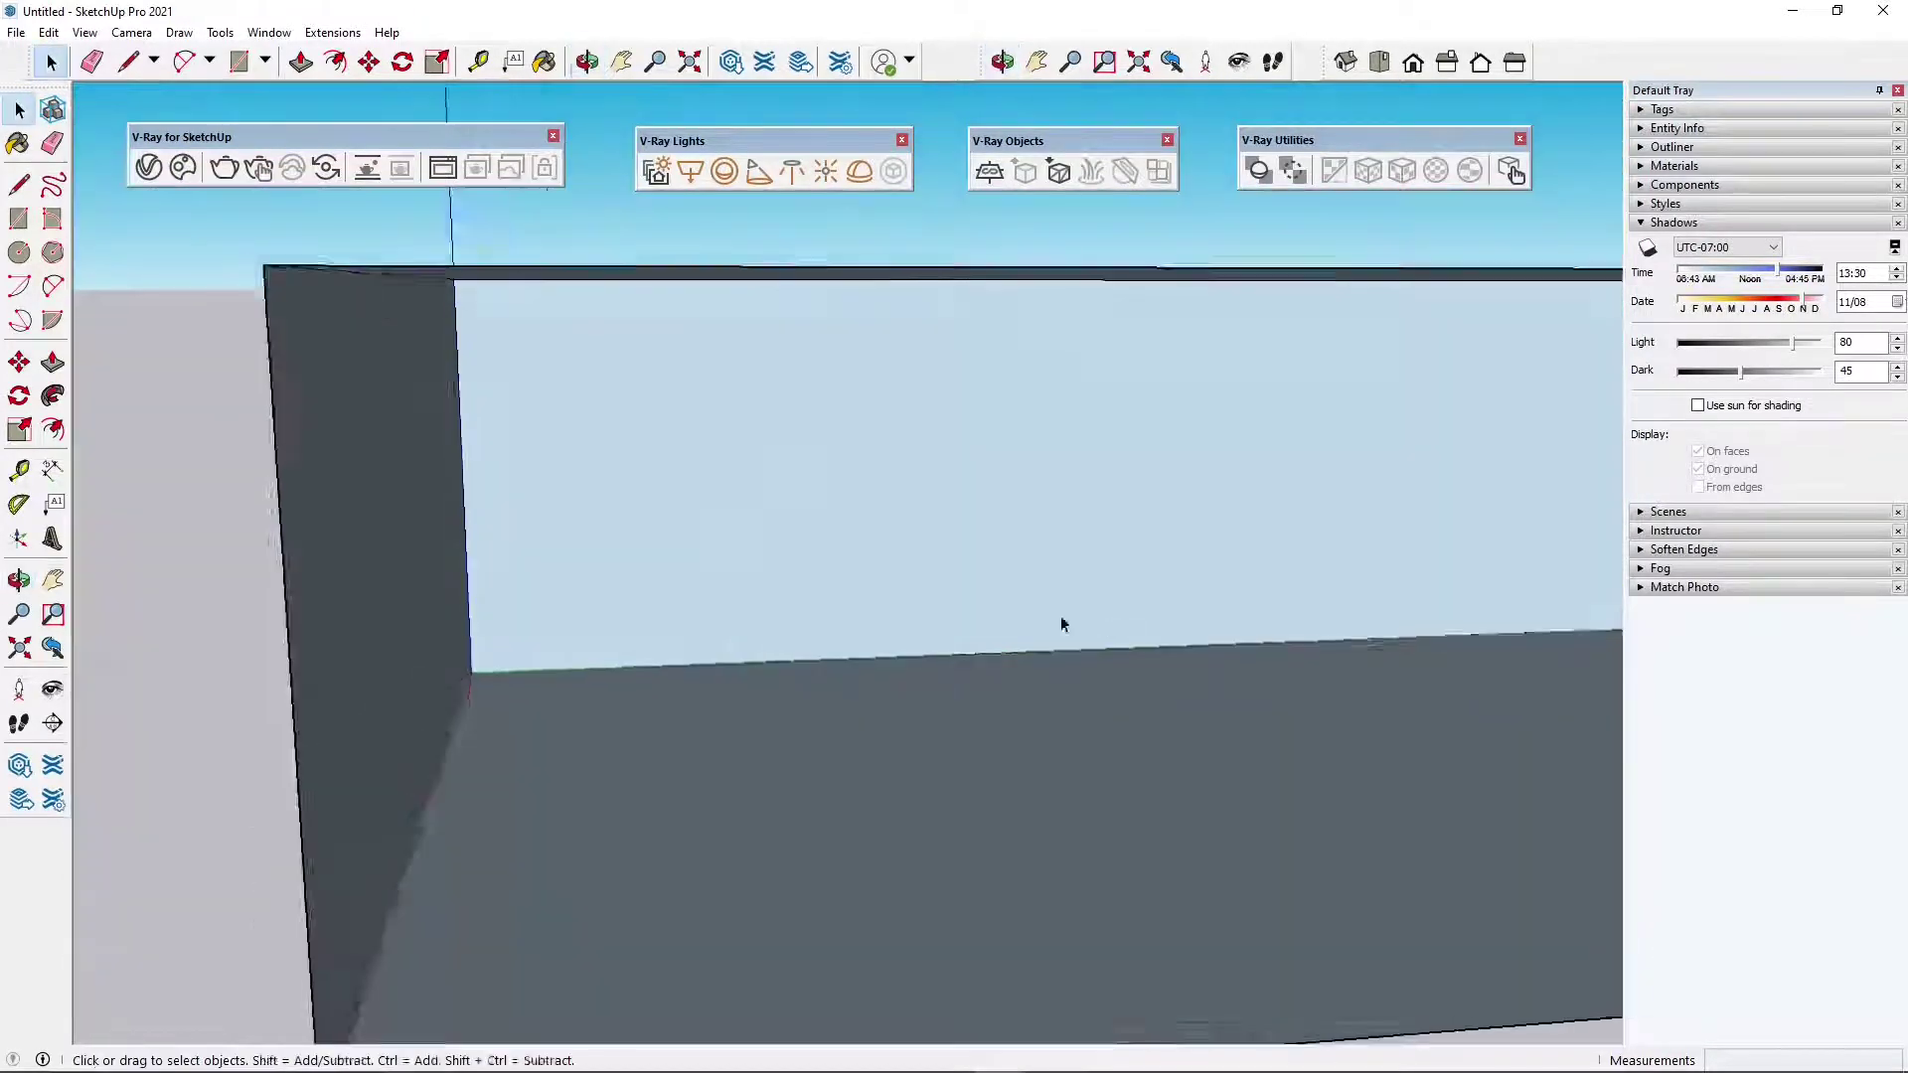
{"action": "scroll", "coordinate": [1059, 618], "scroll_direction": "down", "scroll_amount": 6}
{"action": "middle_click_drag", "start_coordinate": [604, 622], "coordinate": [532, 511]}
{"action": "scroll", "coordinate": [559, 634], "scroll_direction": "up", "scroll_amount": 2}
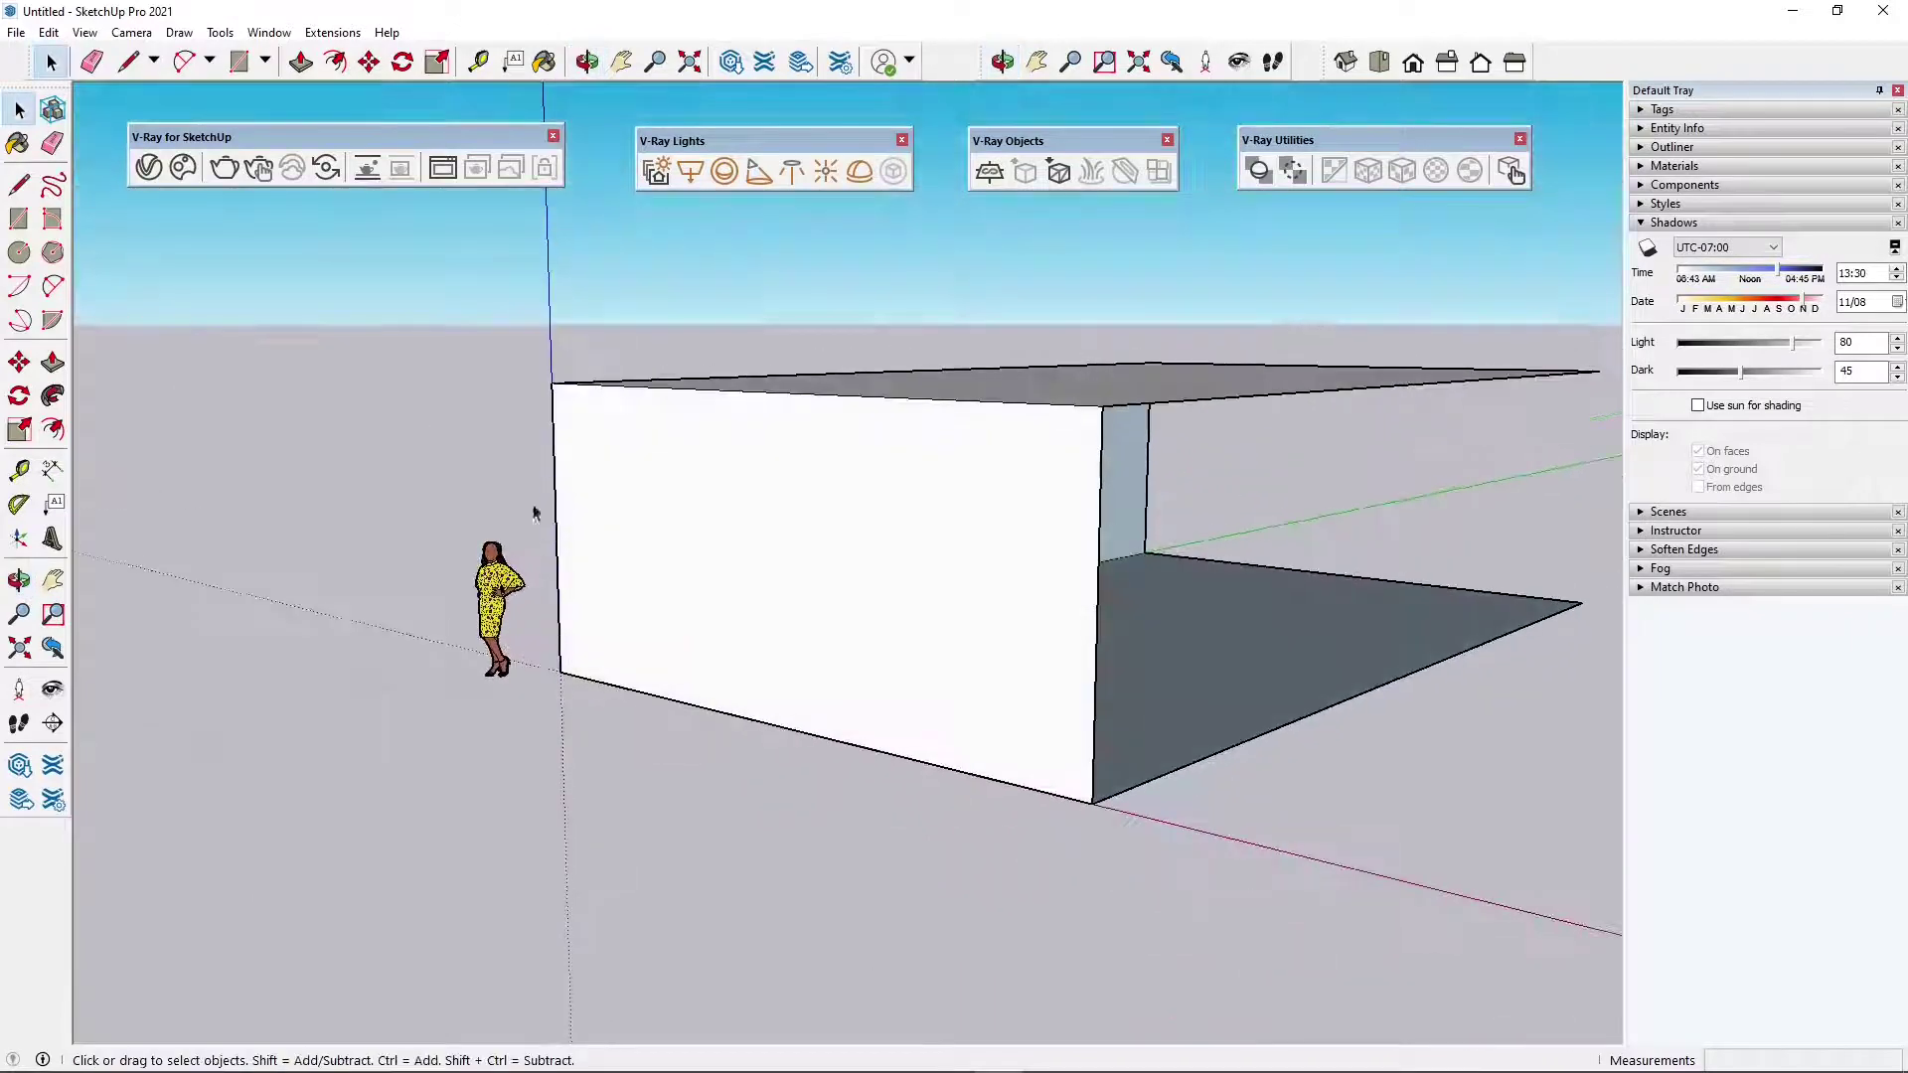
{"action": "key", "text": "r"}
{"action": "left_click", "coordinate": [627, 452]}
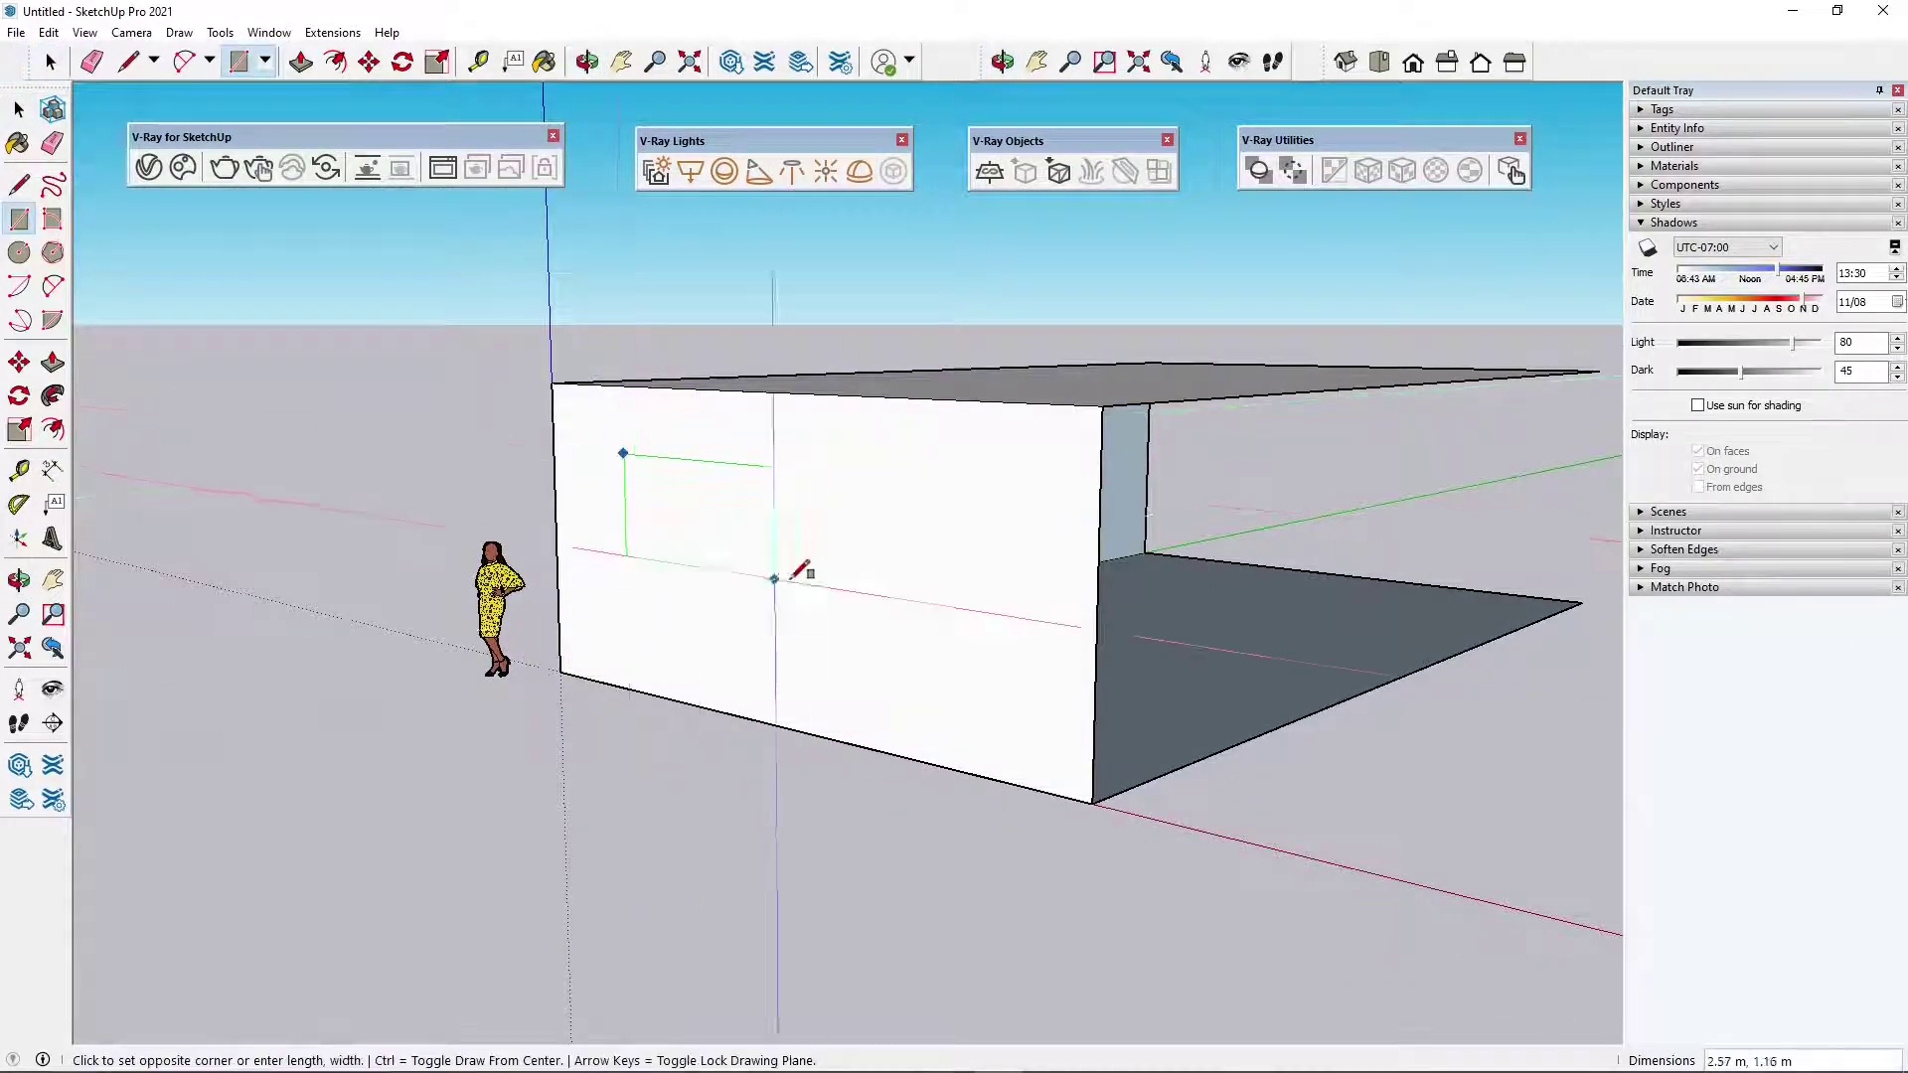
{"action": "left_click", "coordinate": [807, 577]}
- Delete the rectangle's face to cut a window opening through the short wall
{"action": "left_click", "coordinate": [19, 109]}
{"action": "left_click", "coordinate": [749, 533]}
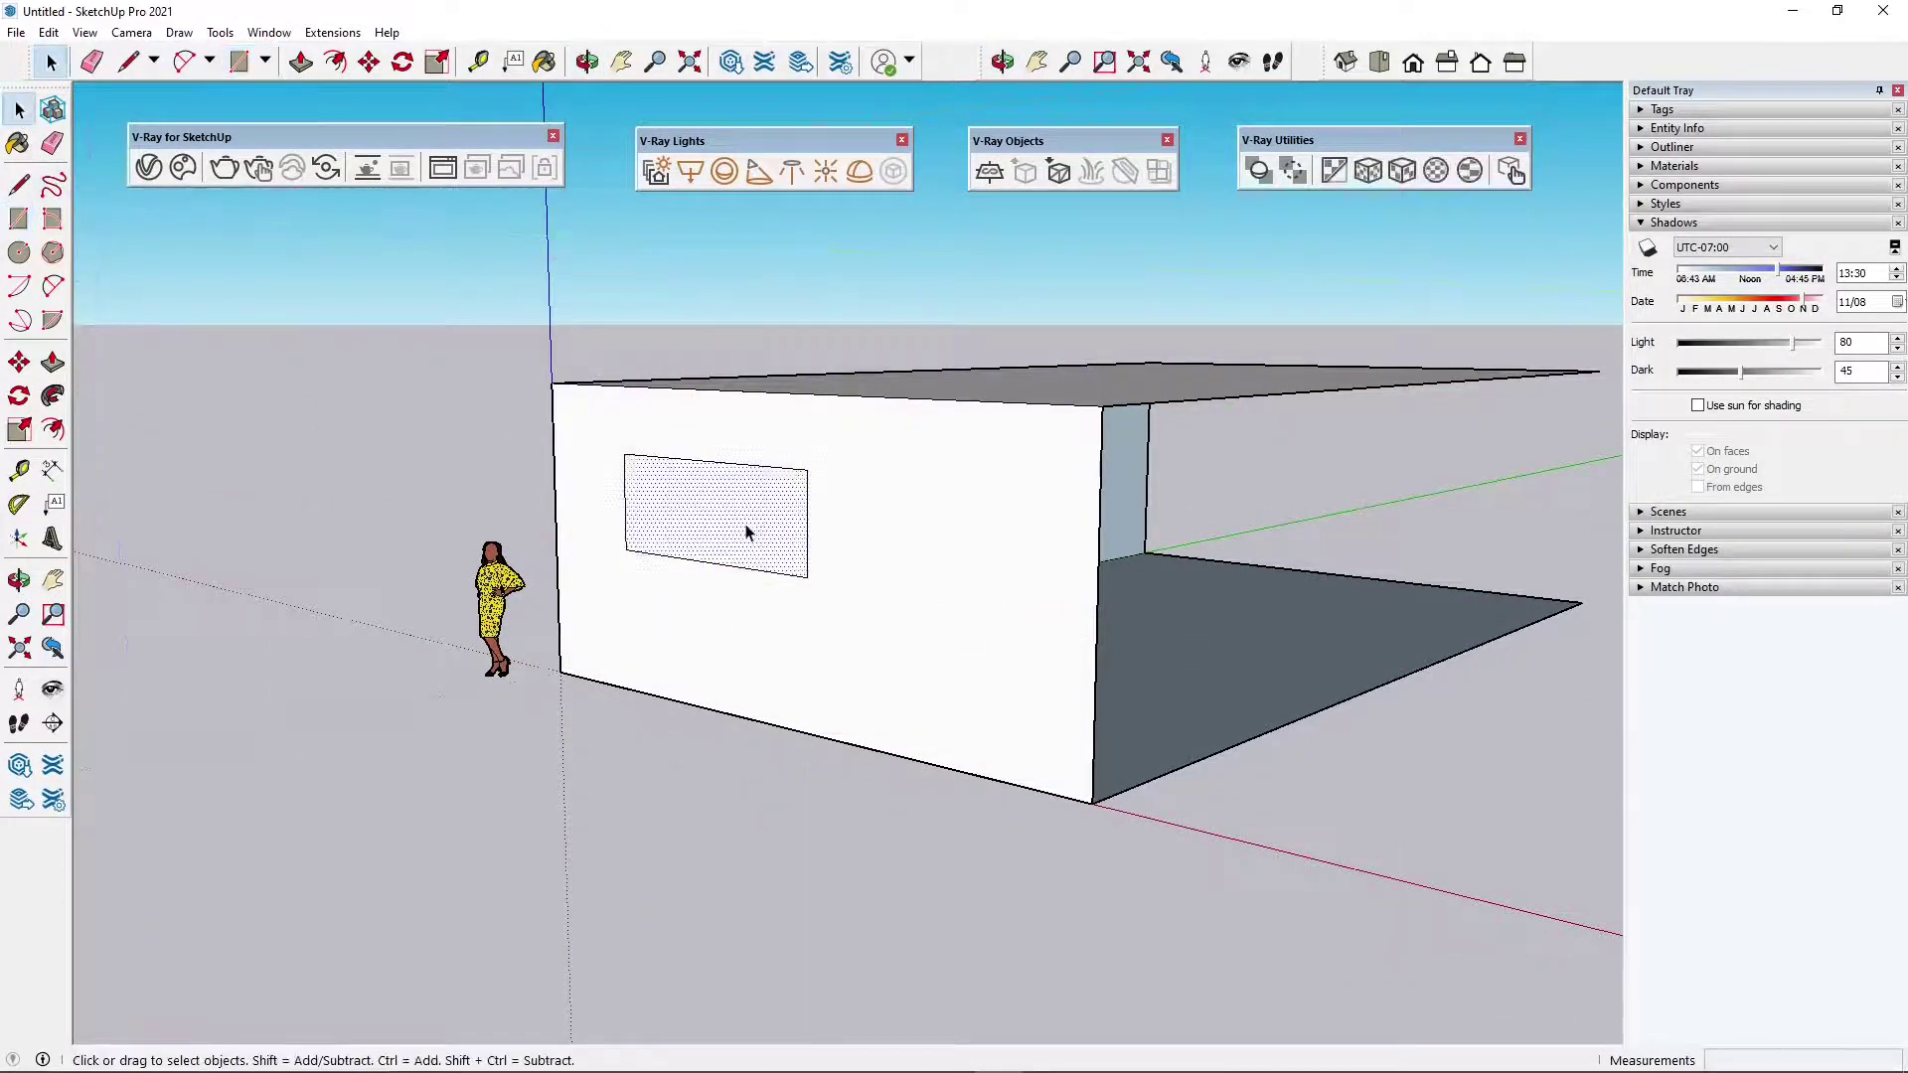
{"action": "mouse_move", "coordinate": [749, 532]}
{"action": "middle_mouse_down"}
{"action": "mouse_move", "coordinate": [606, 715]}
{"action": "mouse_move", "coordinate": [665, 502]}
{"action": "middle_mouse_up"}
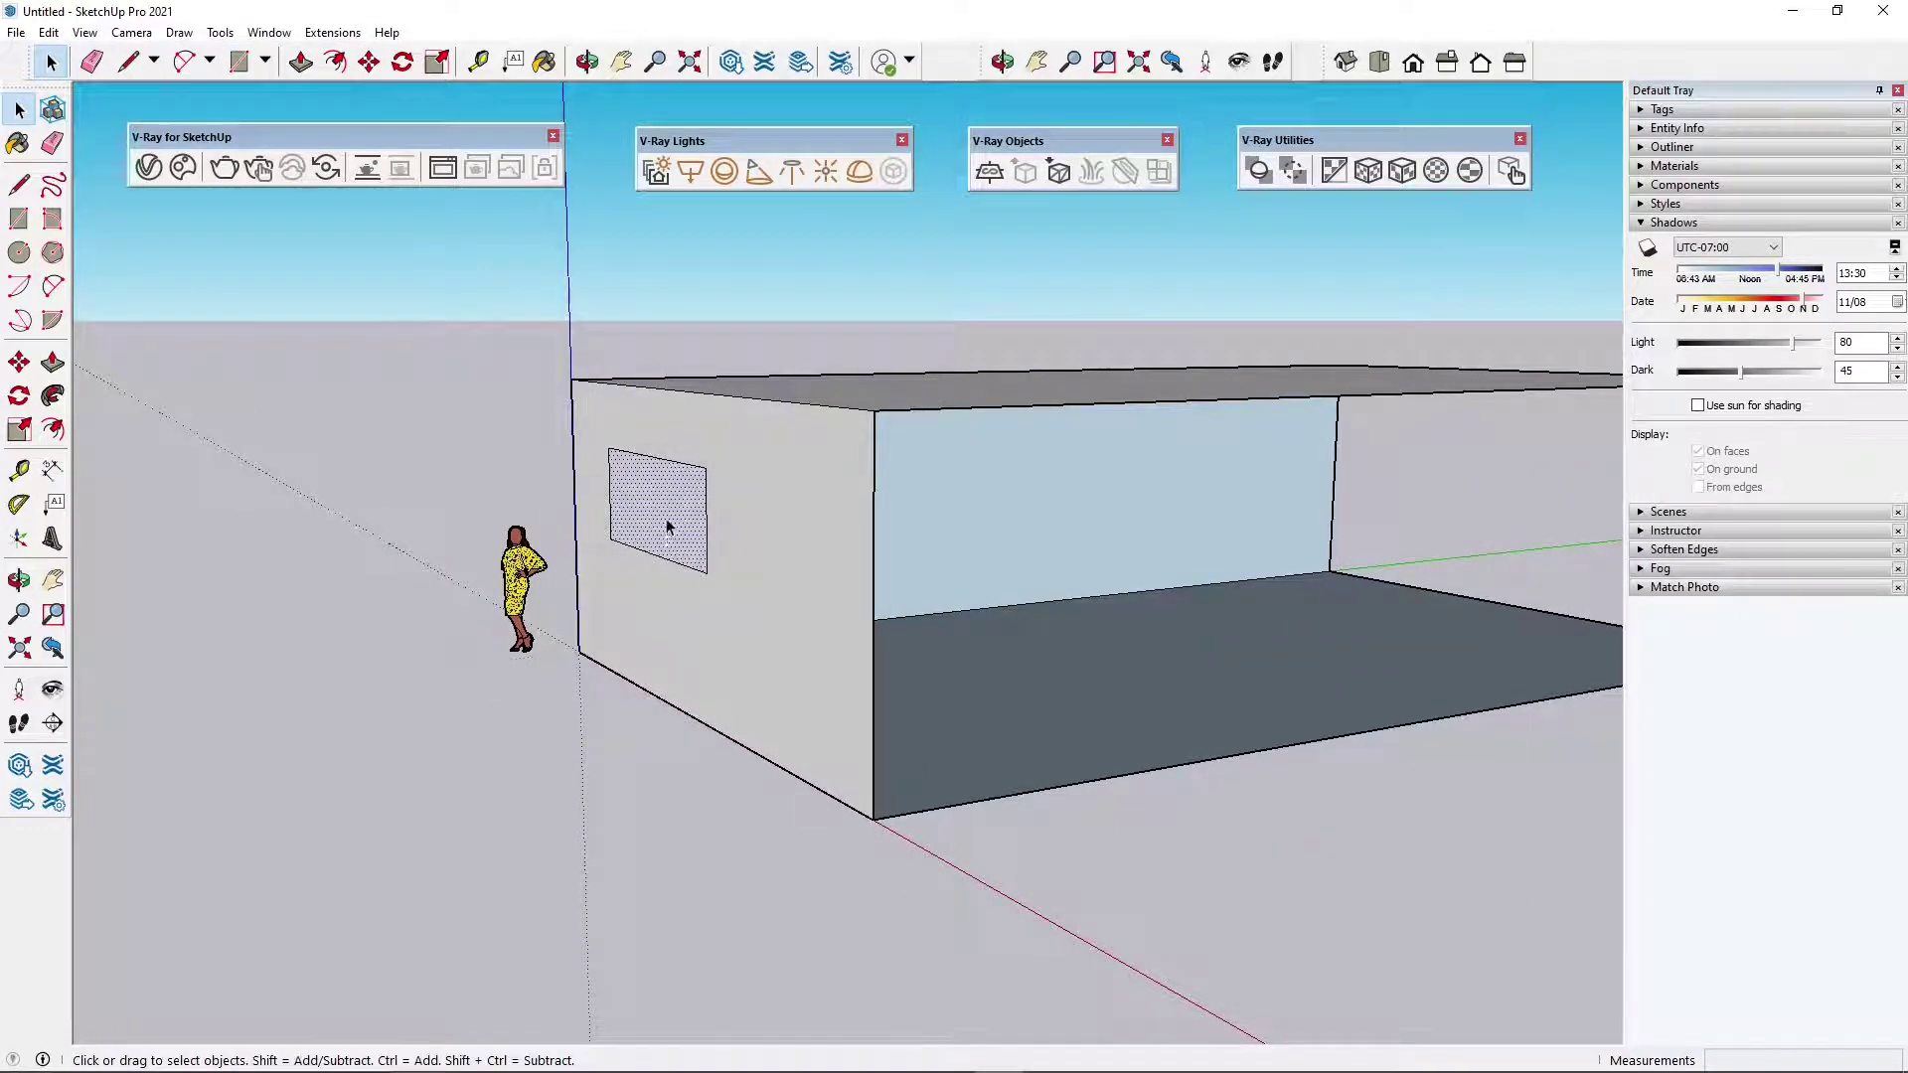
{"action": "key", "text": "Delete"}
- Move the window opening's bottom edge straight down about 0.68 m to make the window taller
{"action": "middle_click_drag", "start_coordinate": [795, 675], "coordinate": [442, 618]}
{"action": "scroll", "coordinate": [953, 674], "scroll_direction": "up", "scroll_amount": 2}
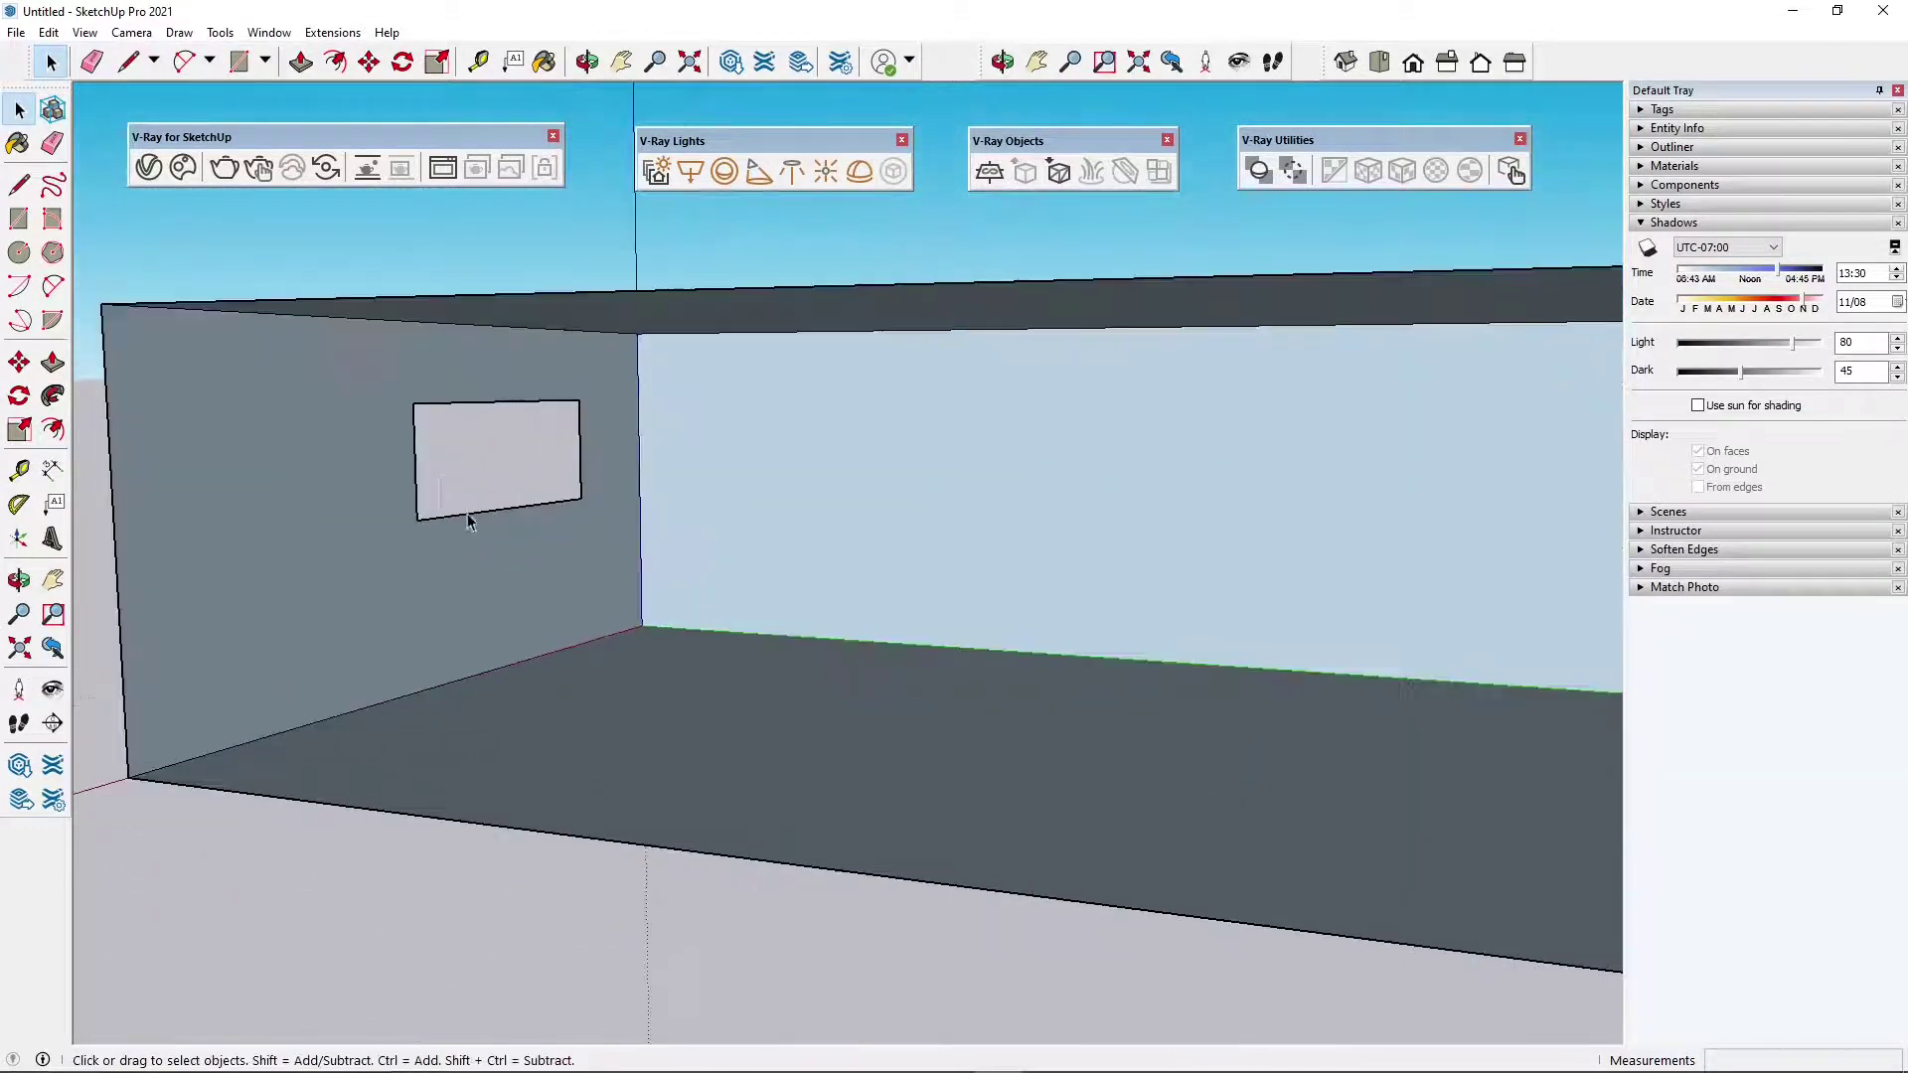
{"action": "left_click", "coordinate": [468, 515]}
{"action": "left_click", "coordinate": [369, 62]}
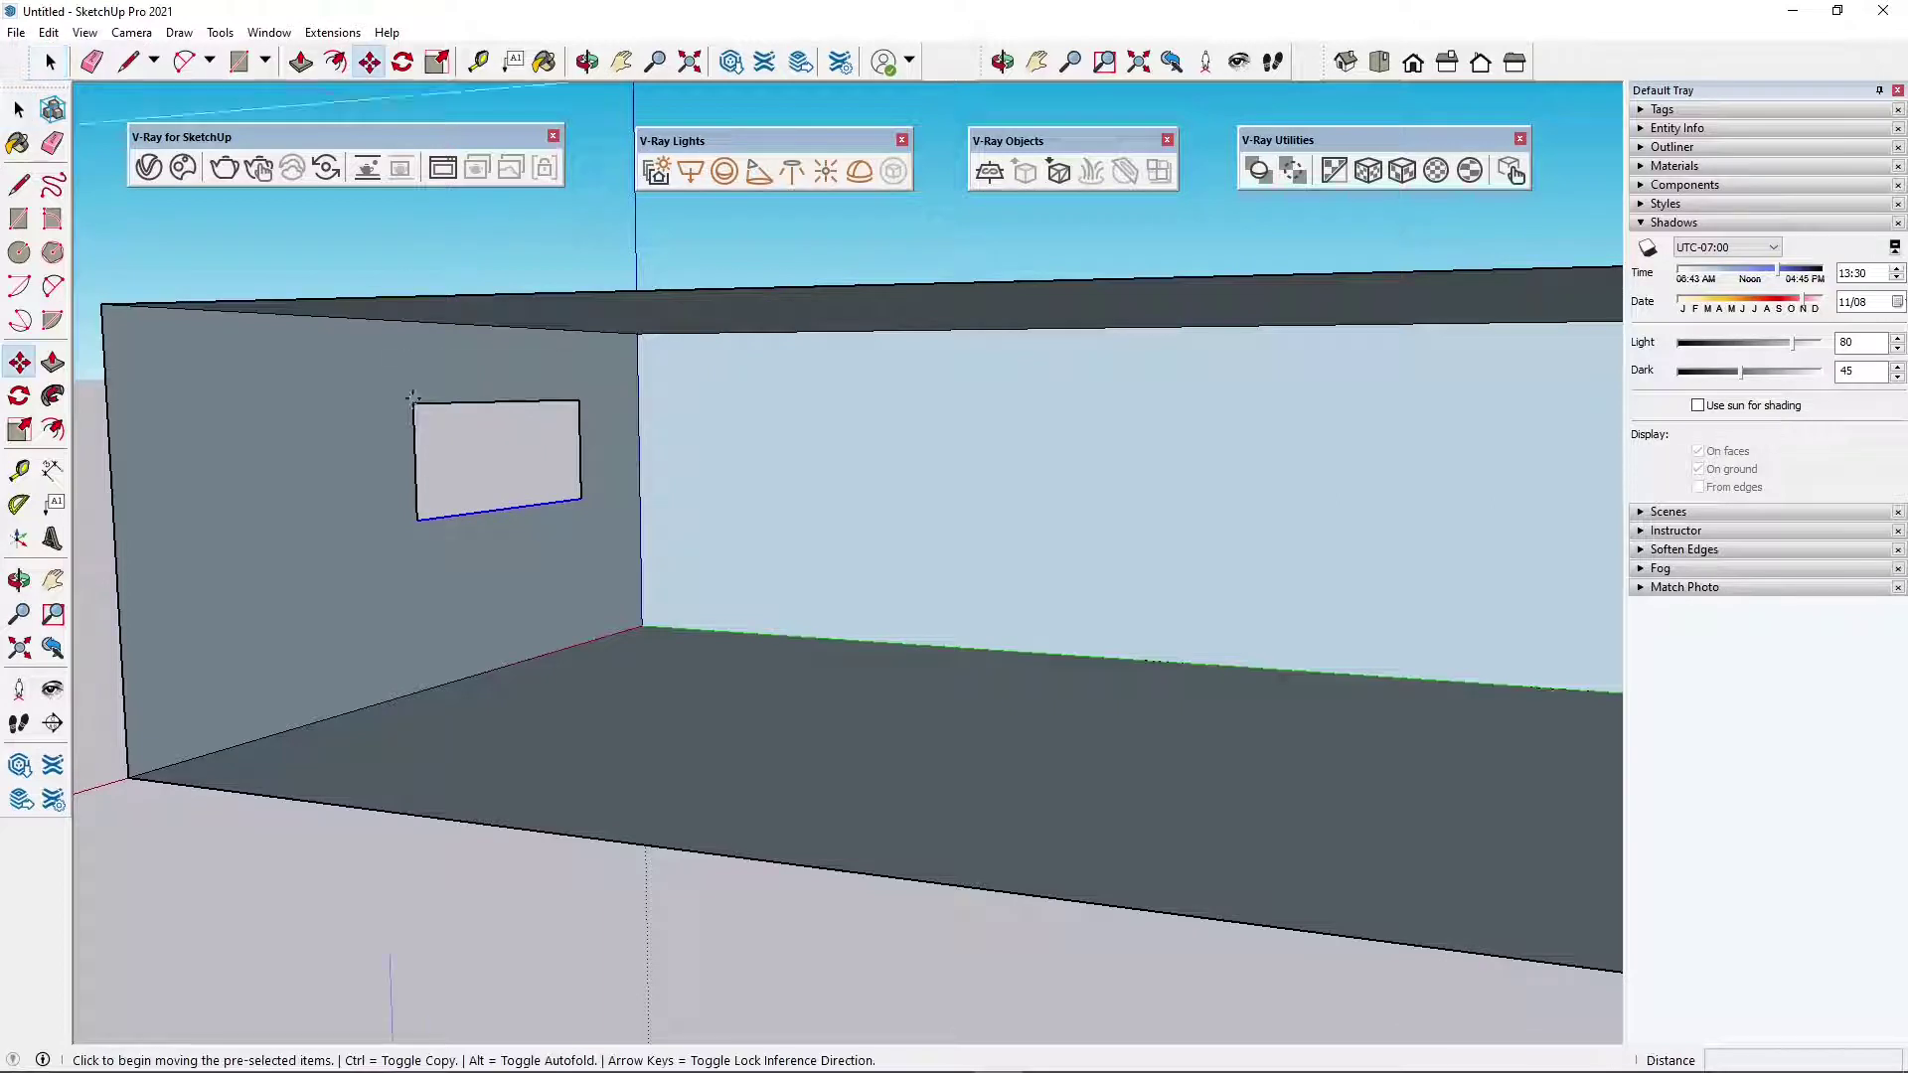
{"action": "left_click", "coordinate": [418, 520]}
{"action": "left_click", "coordinate": [420, 591]}
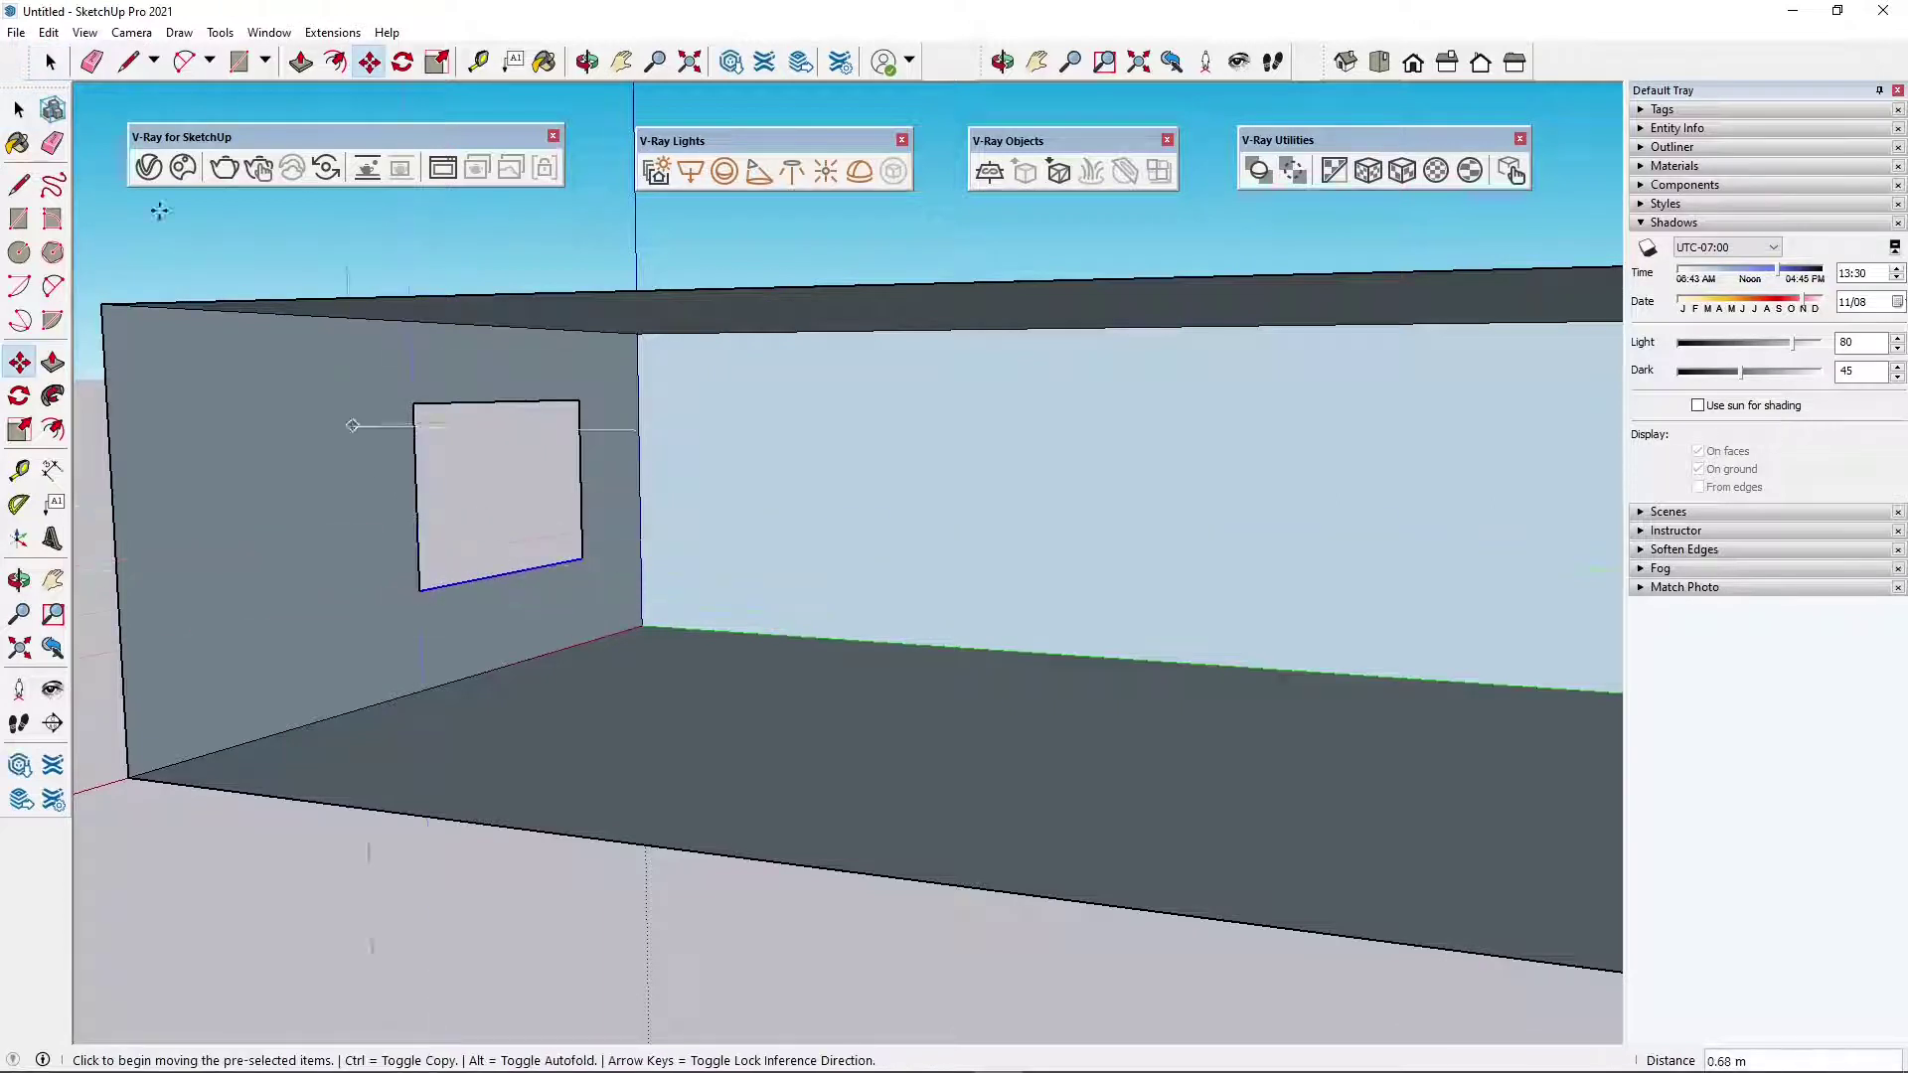
- Open the V-Ray Frame Buffer with the model view facing into the room and its side window
{"action": "left_click", "coordinate": [18, 110]}
{"action": "left_click", "coordinate": [286, 288]}
{"action": "middle_click_drag", "start_coordinate": [391, 449], "coordinate": [897, 586]}
{"action": "scroll", "coordinate": [896, 574], "scroll_direction": "down", "scroll_amount": 1}
{"action": "scroll", "coordinate": [894, 576], "scroll_direction": "up", "scroll_amount": 1}
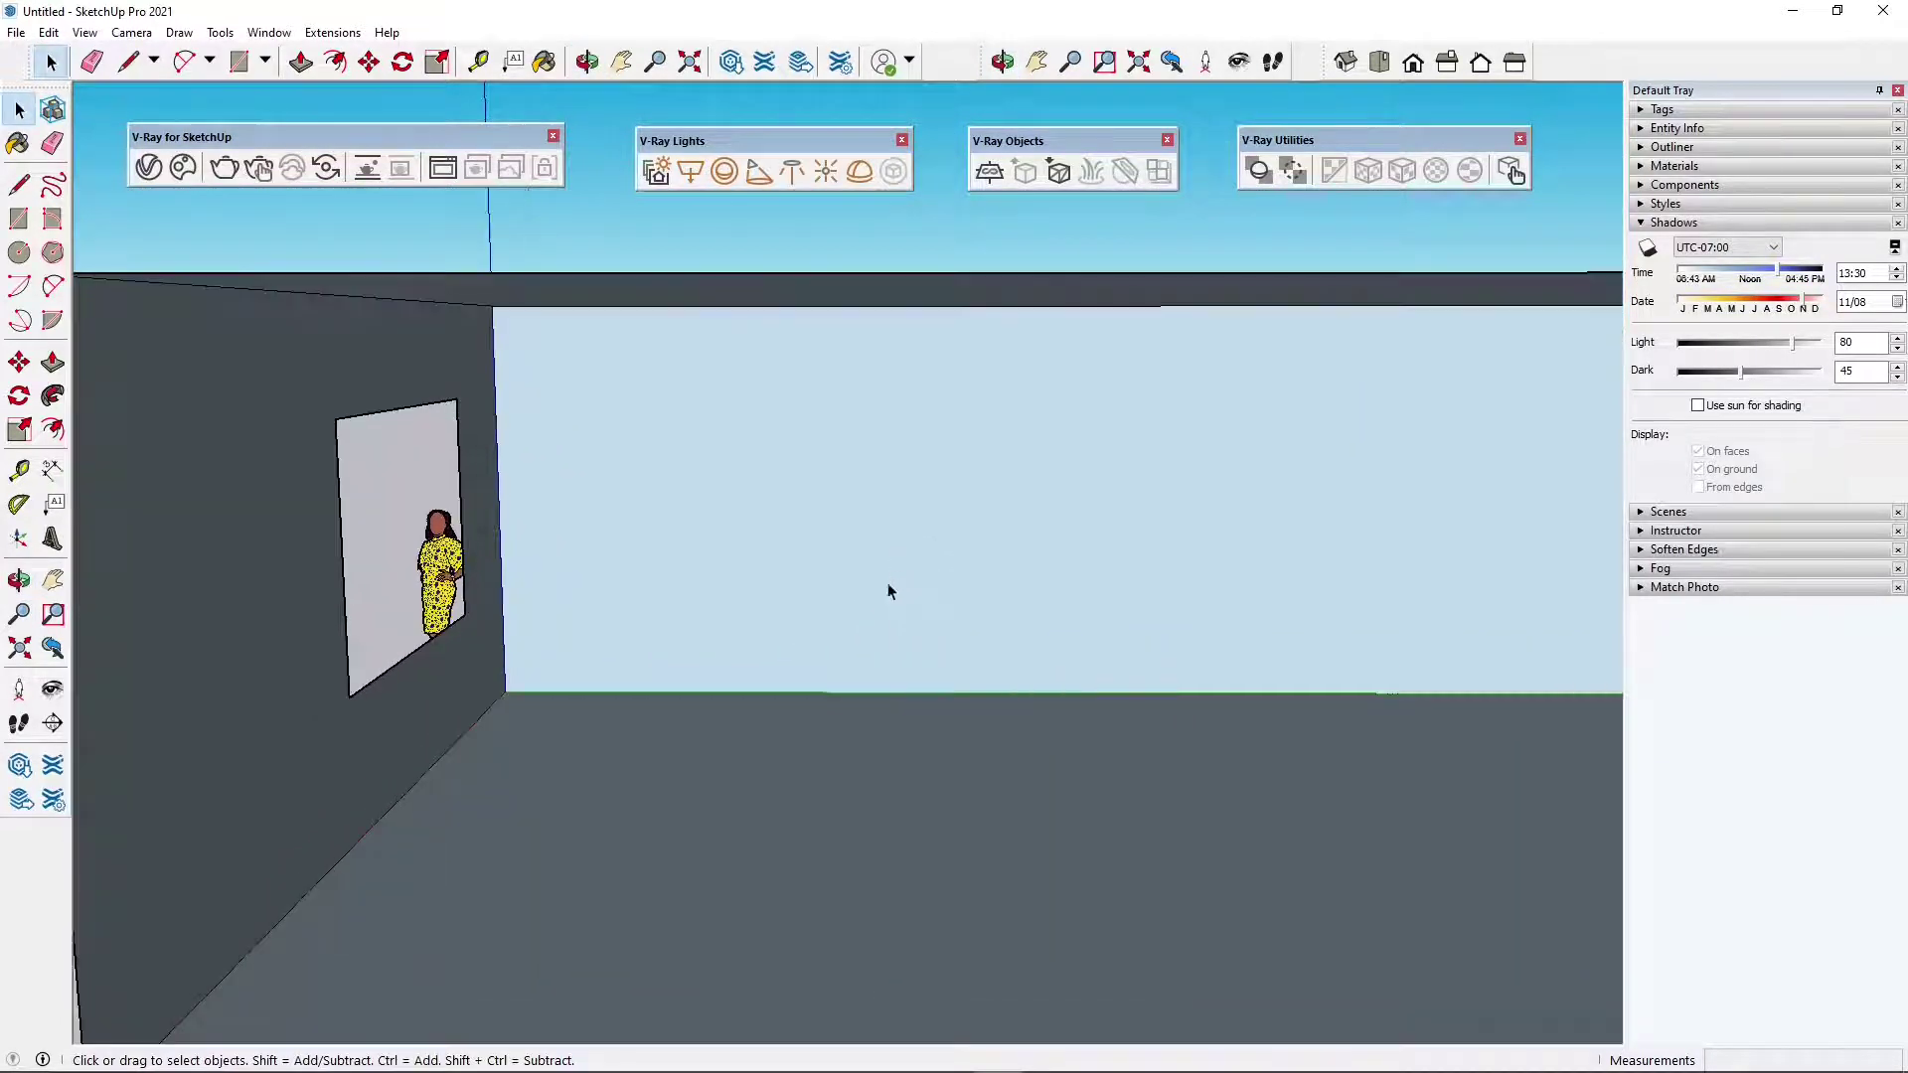
{"action": "scroll", "coordinate": [888, 591], "scroll_direction": "down", "scroll_amount": 3}
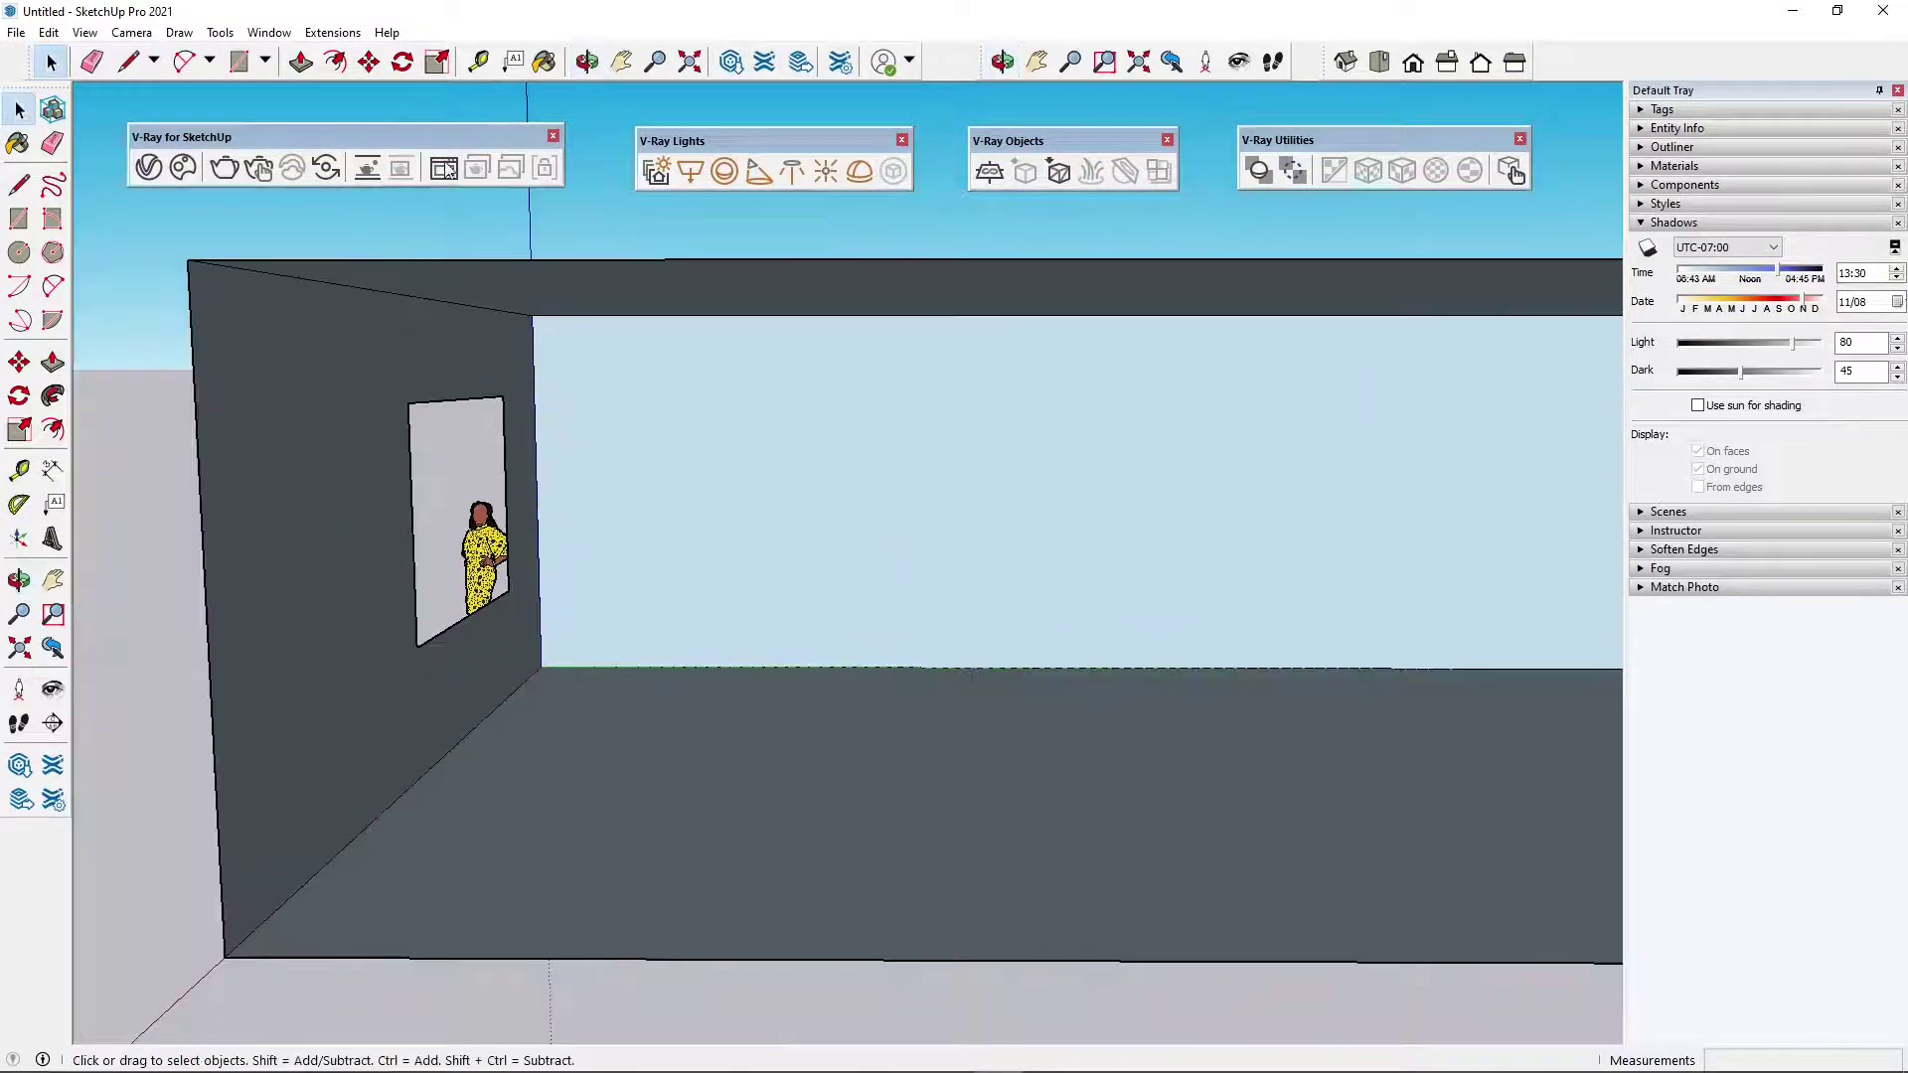
{"action": "left_click", "coordinate": [447, 169]}
{"action": "left_click_drag", "start_coordinate": [1442, 437], "coordinate": [1378, 215]}
- Set the shadow time to 22:45 and render the room in V-Ray at night
{"action": "left_click", "coordinate": [1784, 271]}
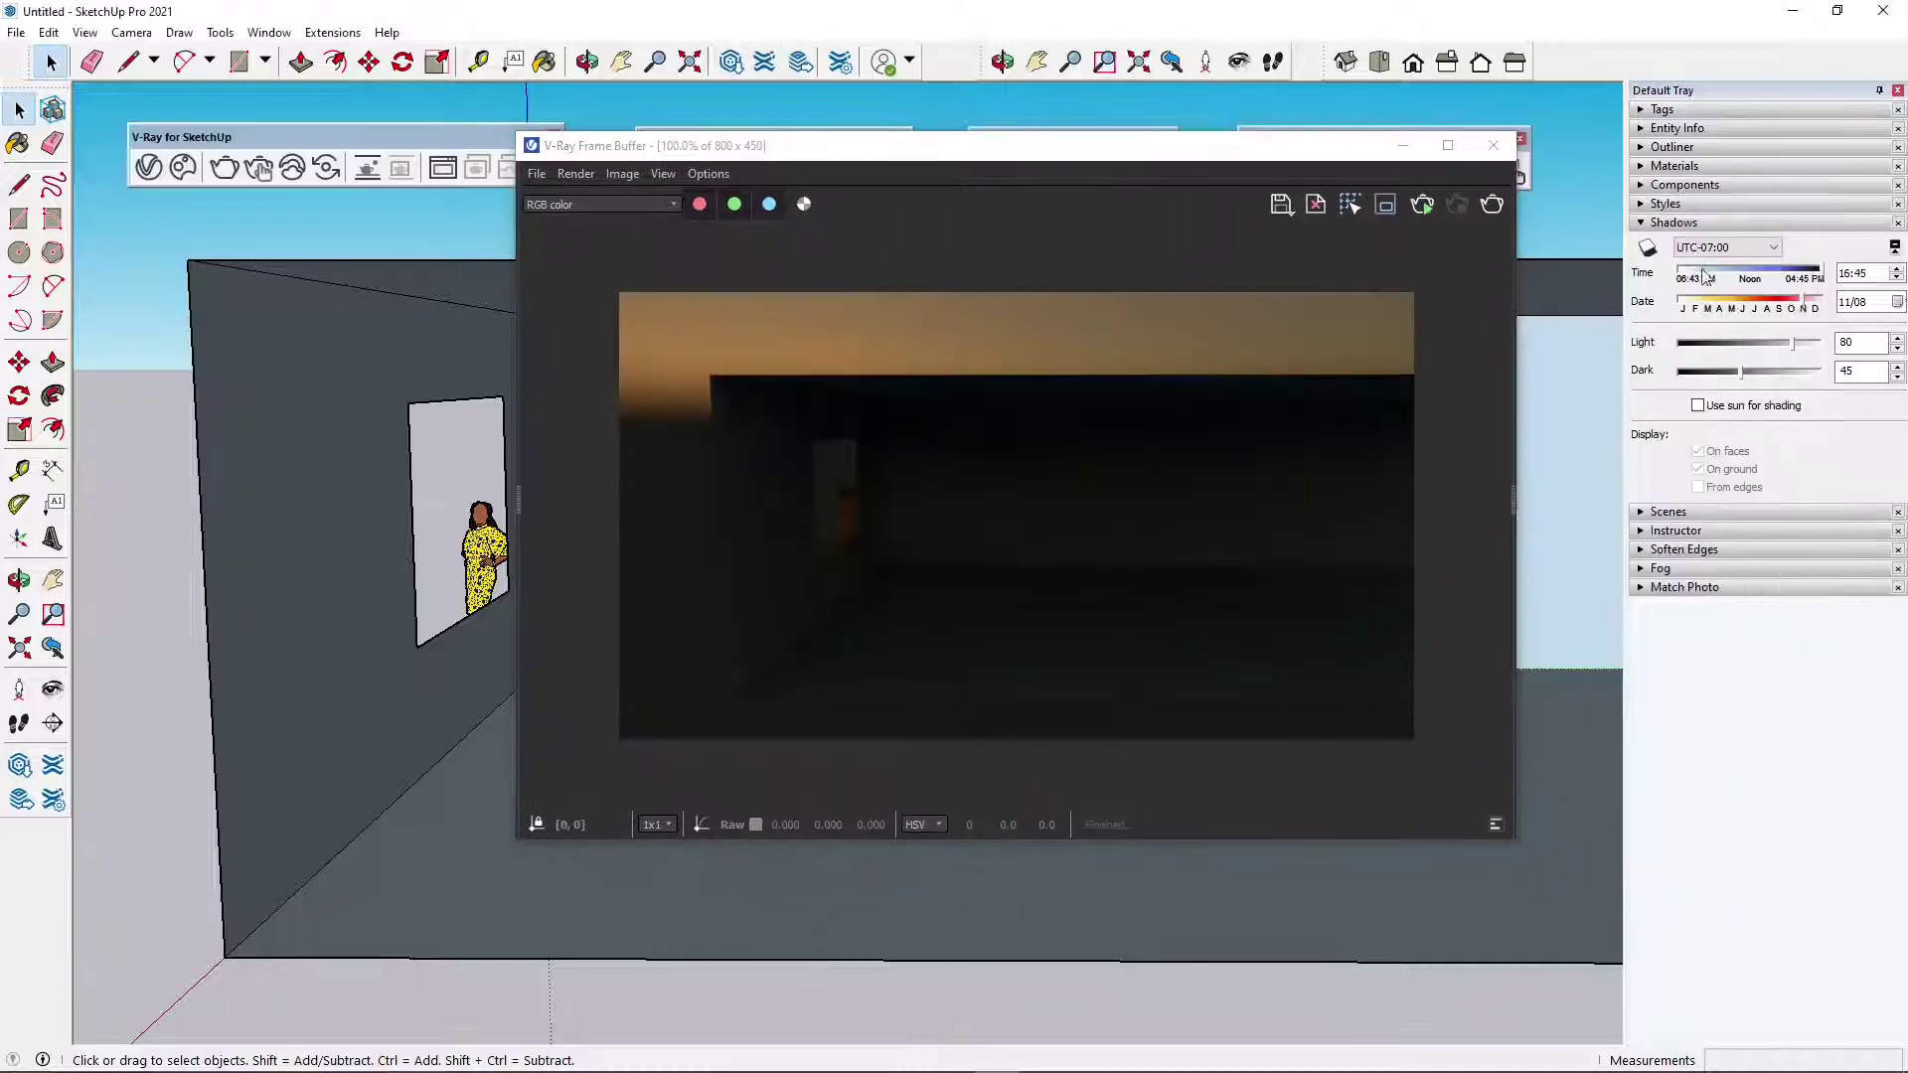
{"action": "double_click", "coordinate": [1846, 274]}
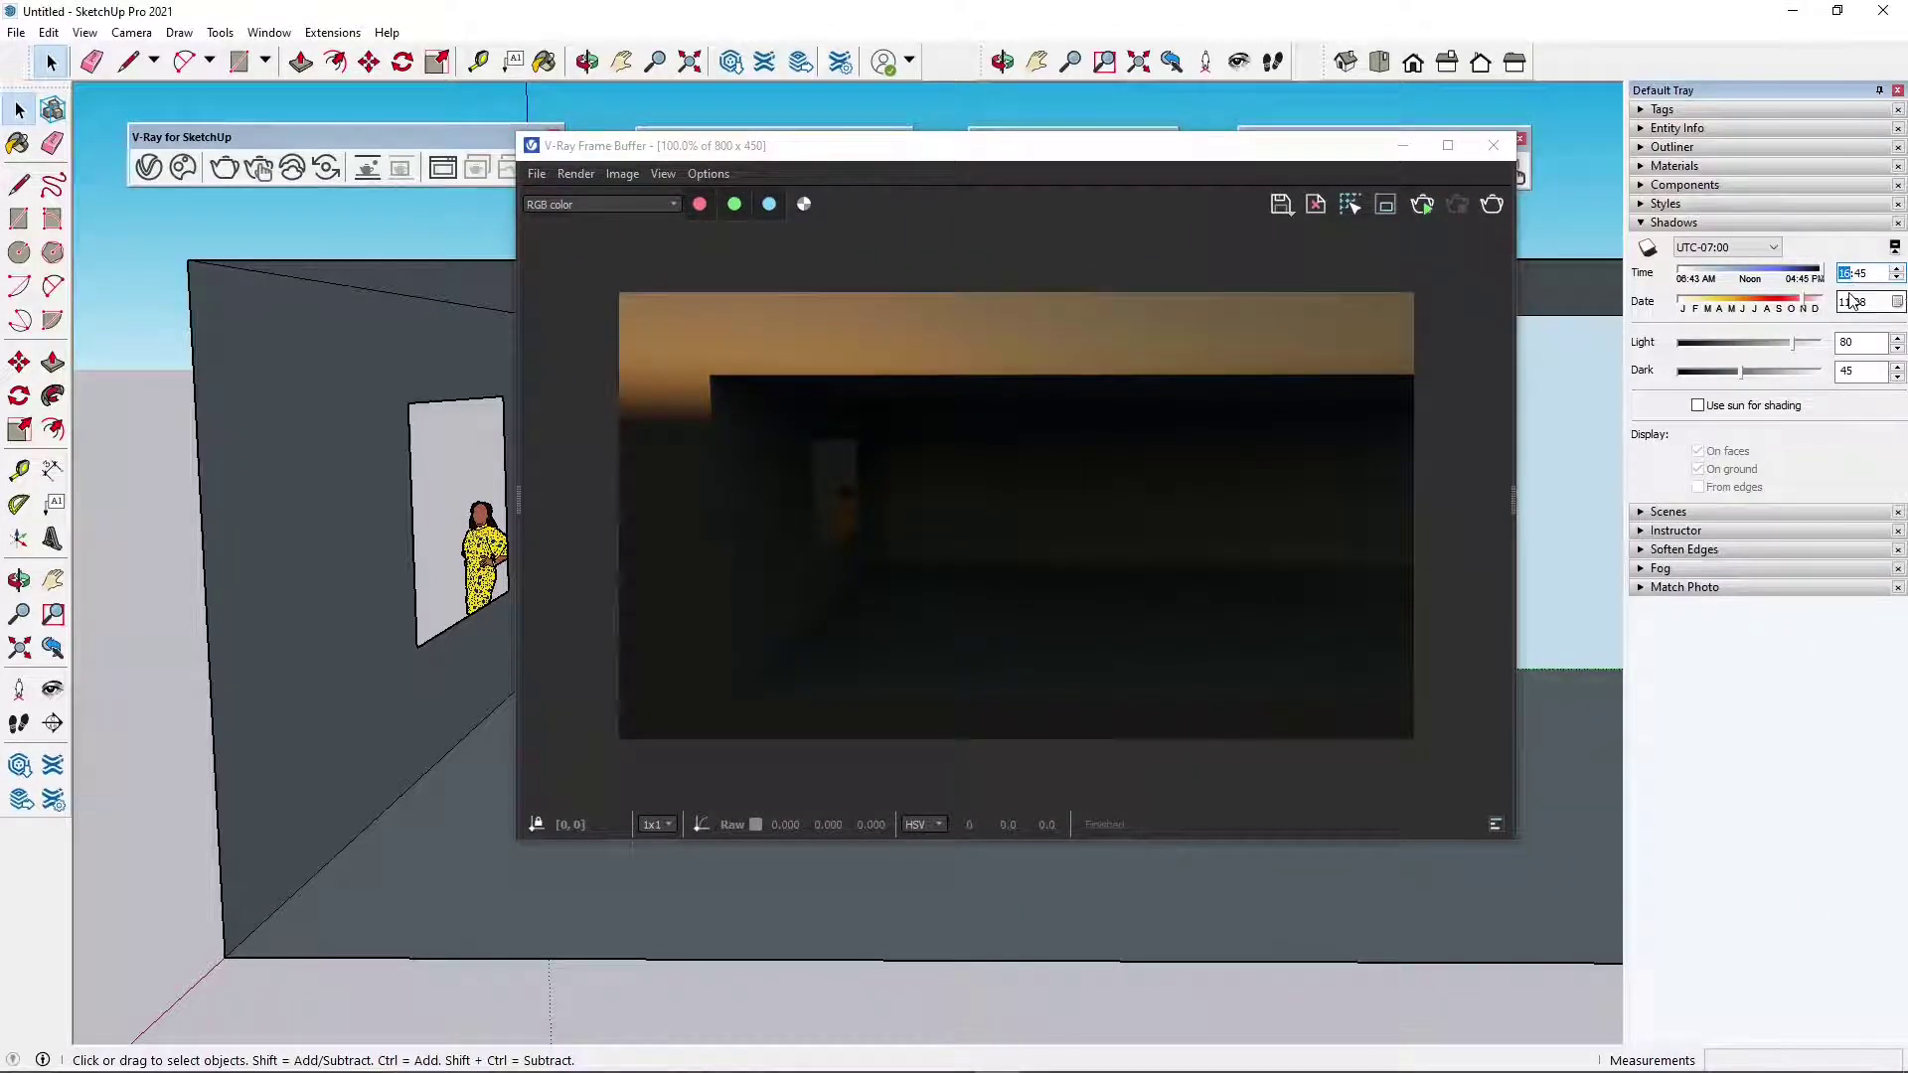
{"action": "type", "text": "22"}
{"action": "double_click", "coordinate": [1847, 303]}
{"action": "left_click", "coordinate": [1492, 209]}
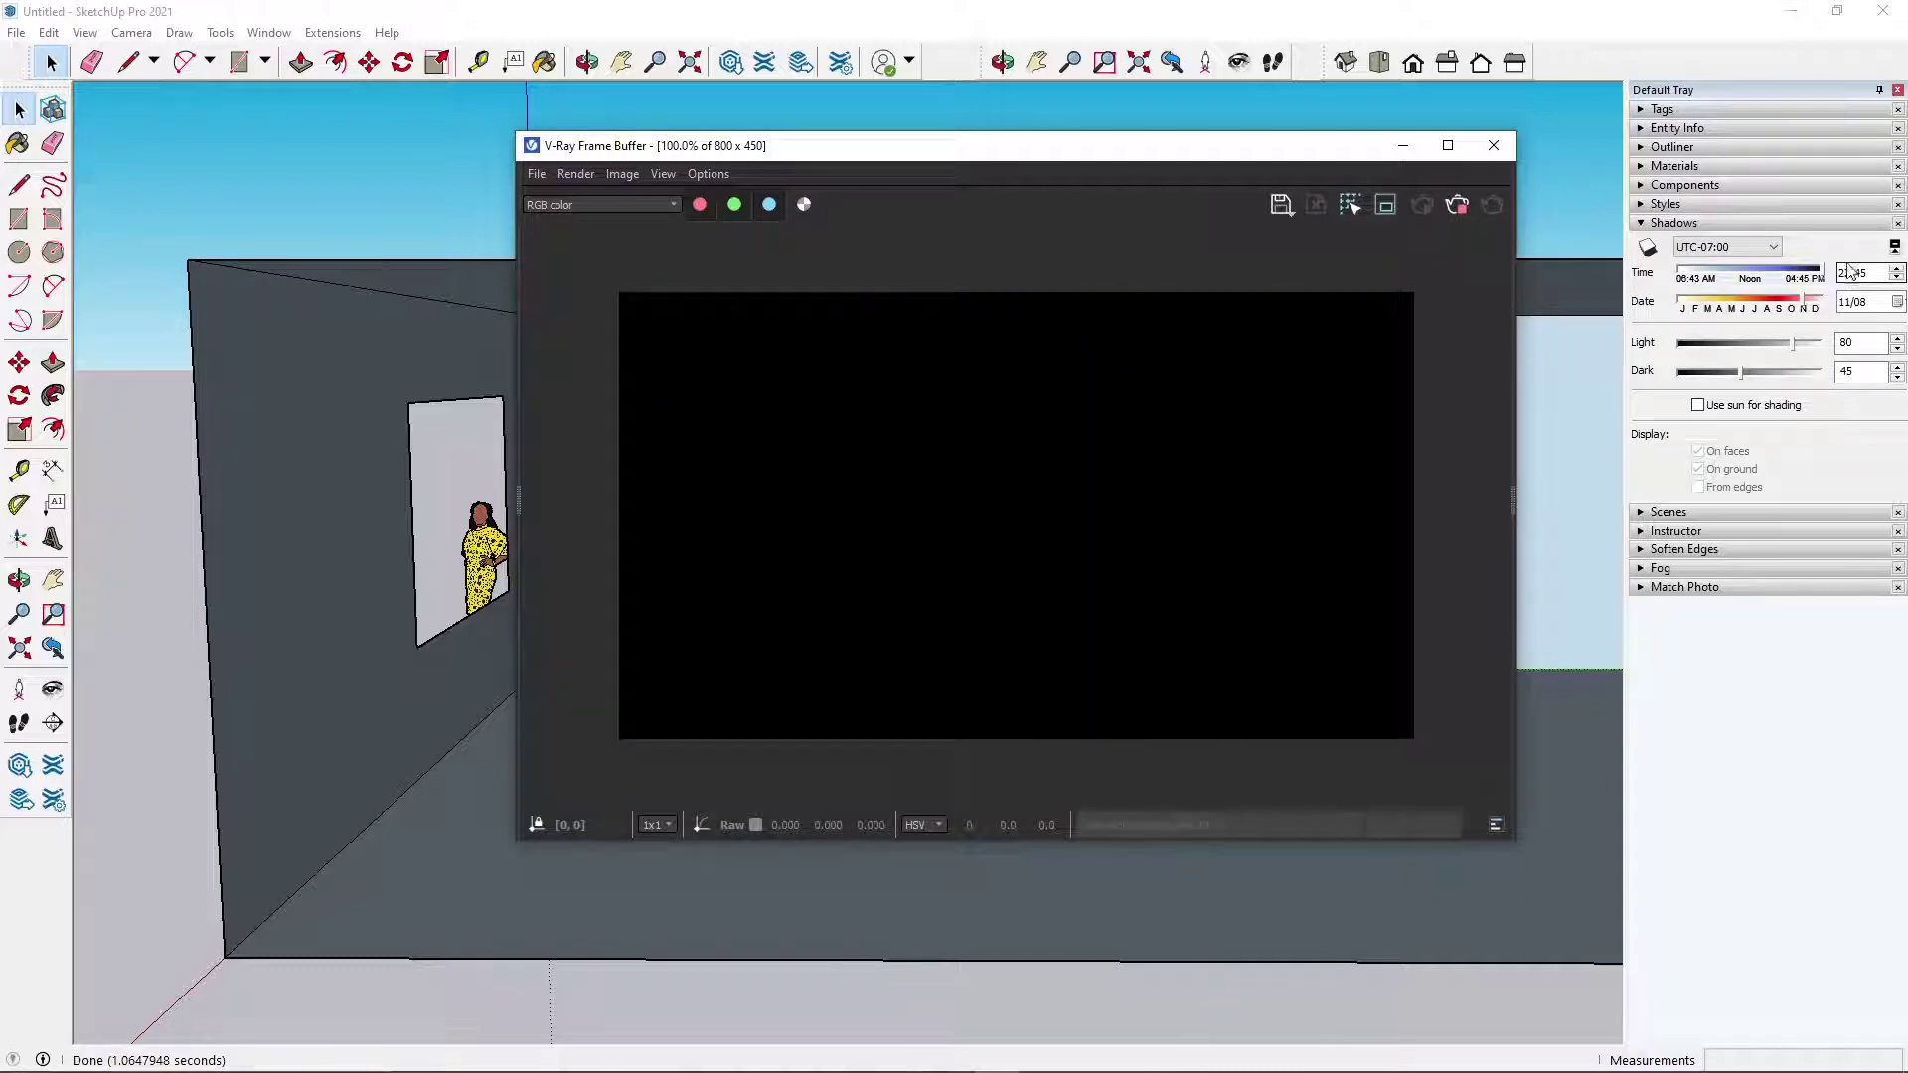
{"action": "left_click_drag", "start_coordinate": [1196, 153], "coordinate": [1291, 166]}
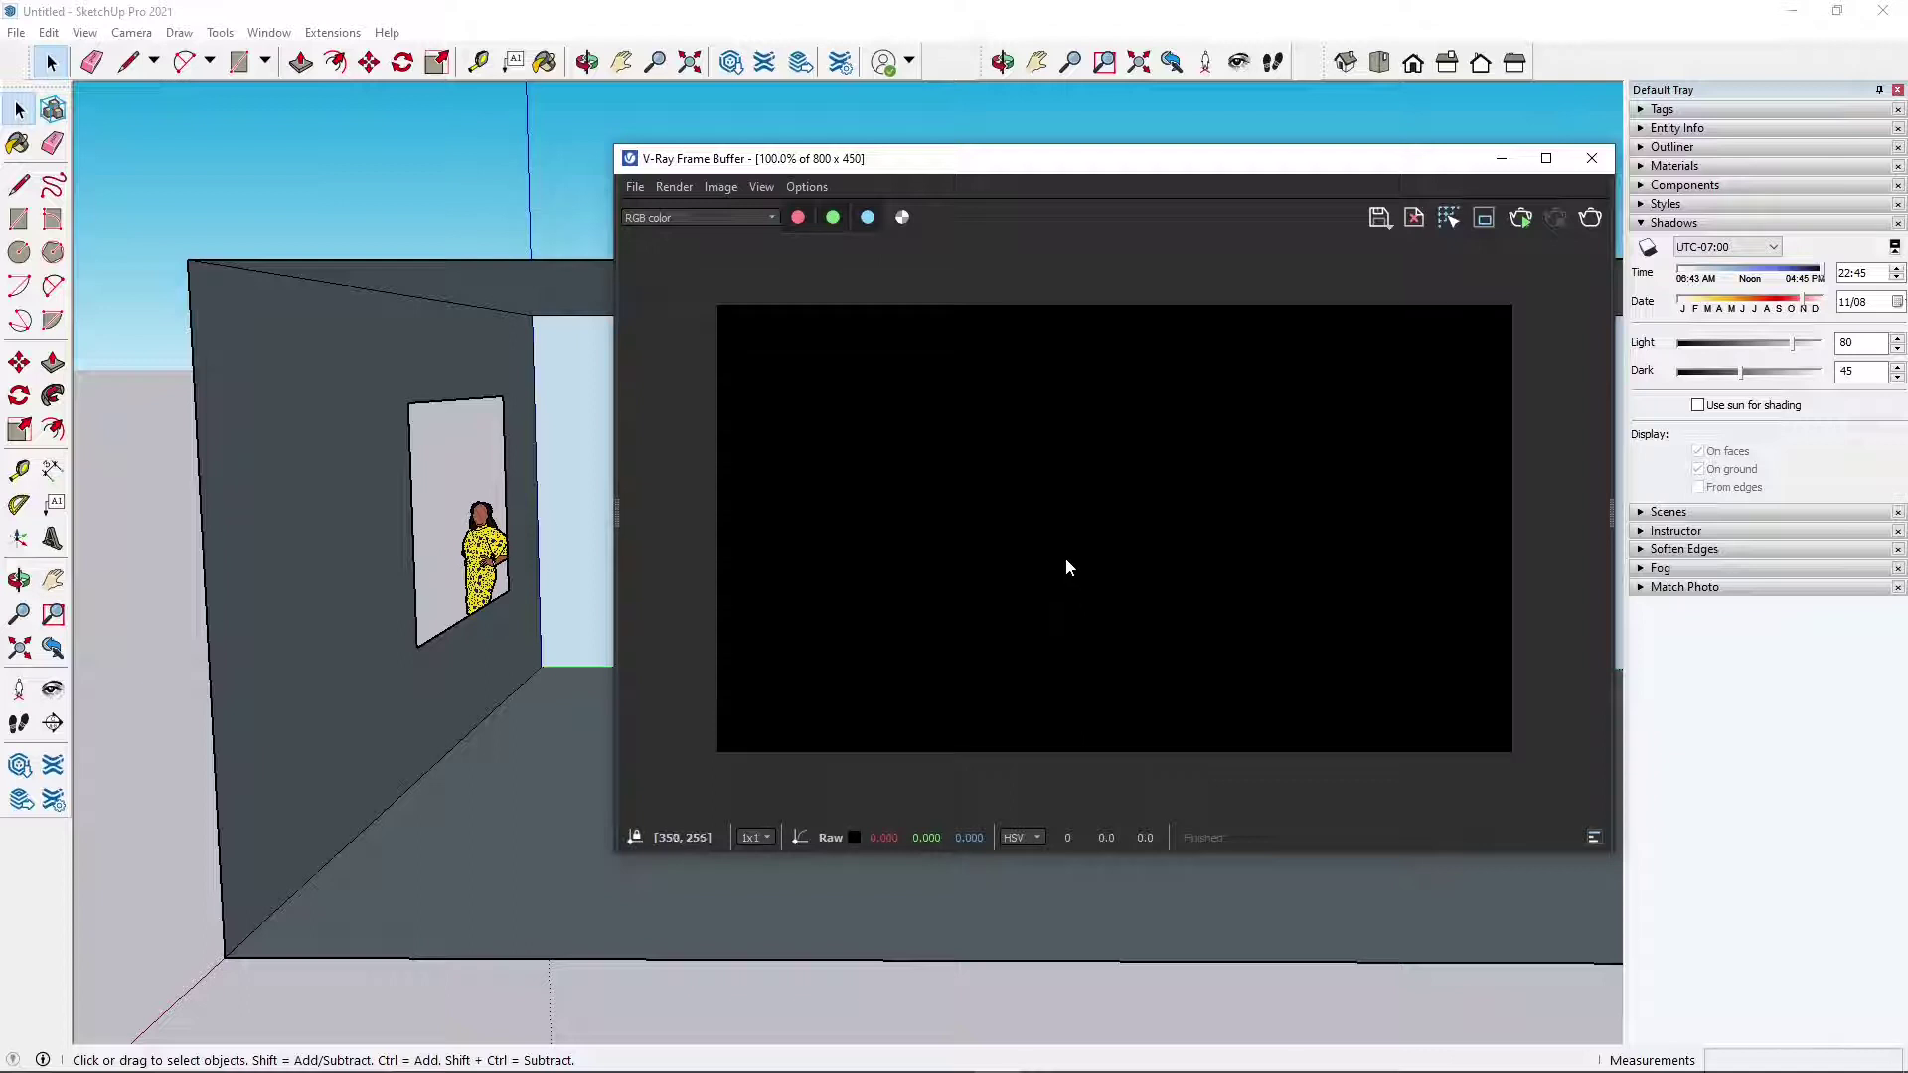
- Place a V-Ray rectangle light on the long back wall, close to the window corner
{"action": "left_click", "coordinate": [515, 236]}
{"action": "left_click_drag", "start_coordinate": [893, 173], "coordinate": [1009, 287]}
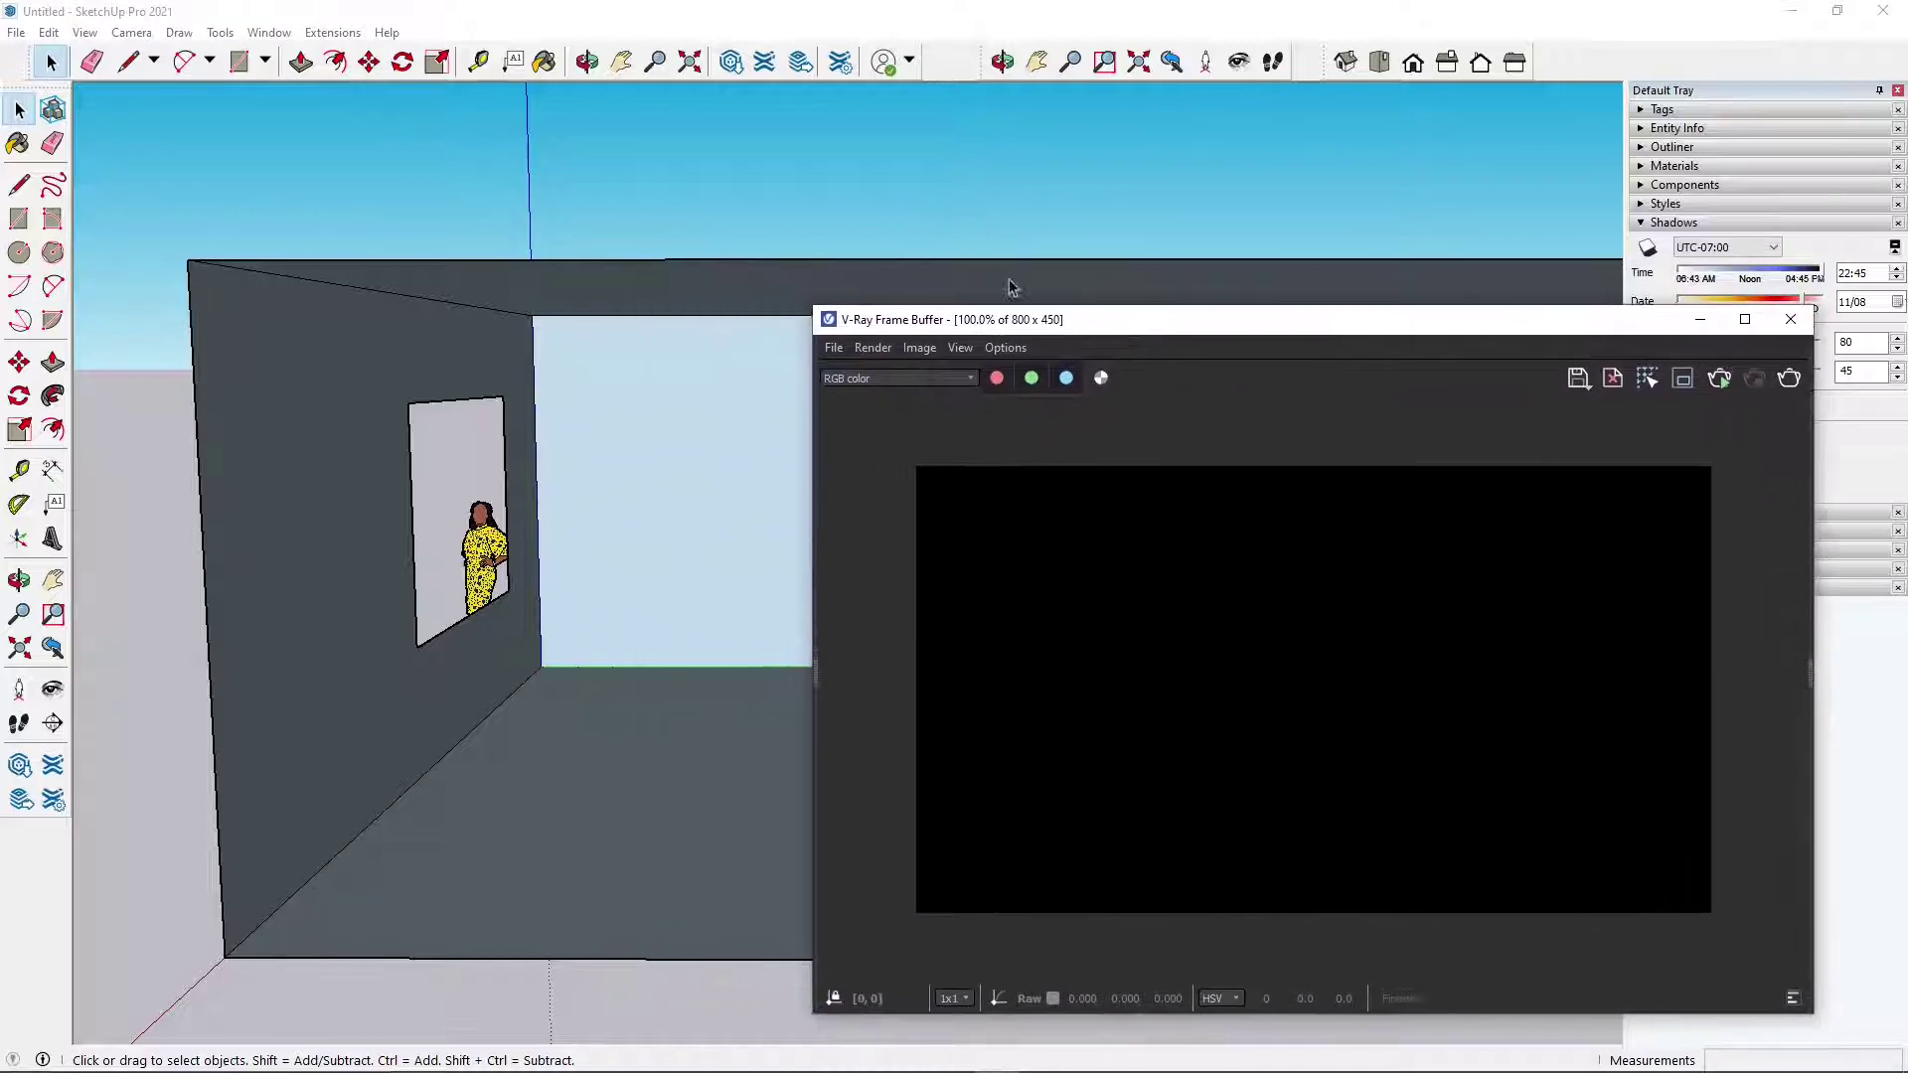
{"action": "left_click", "coordinate": [255, 244]}
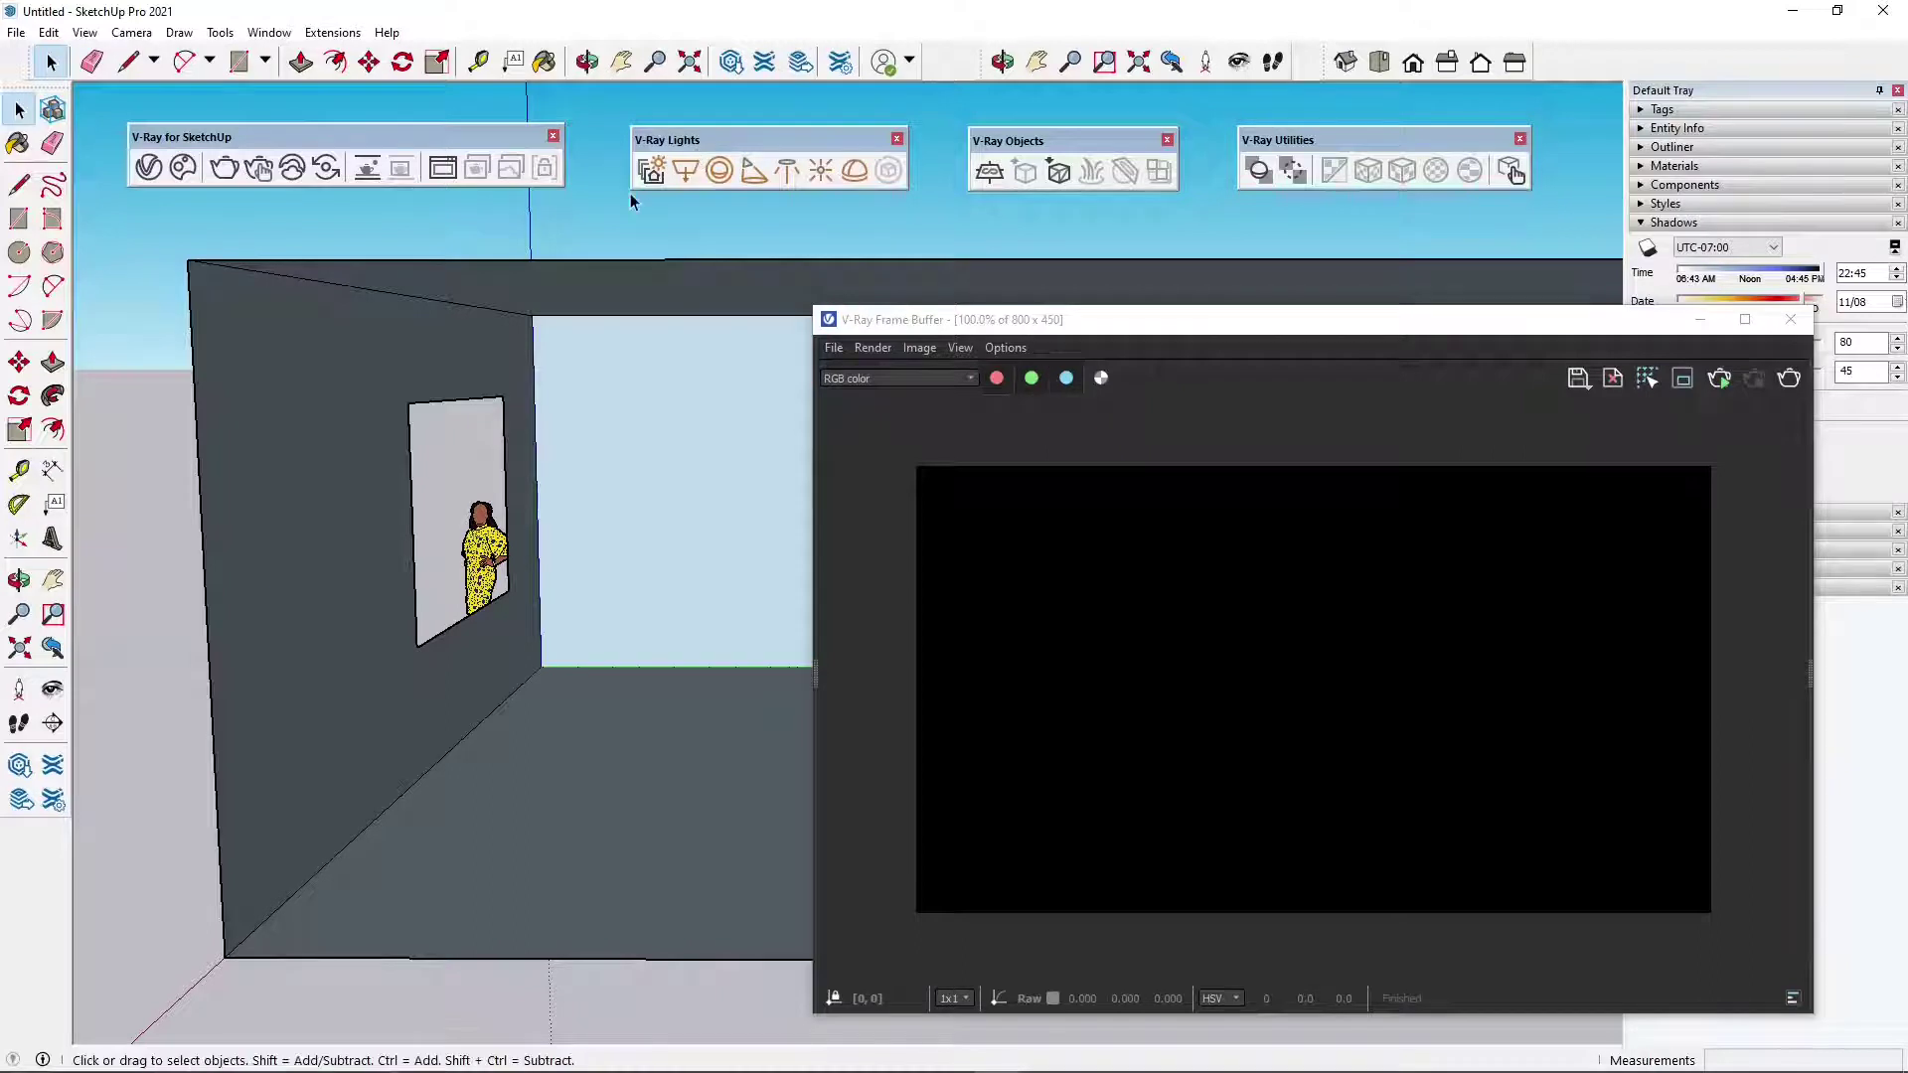
{"action": "left_click", "coordinate": [687, 173]}
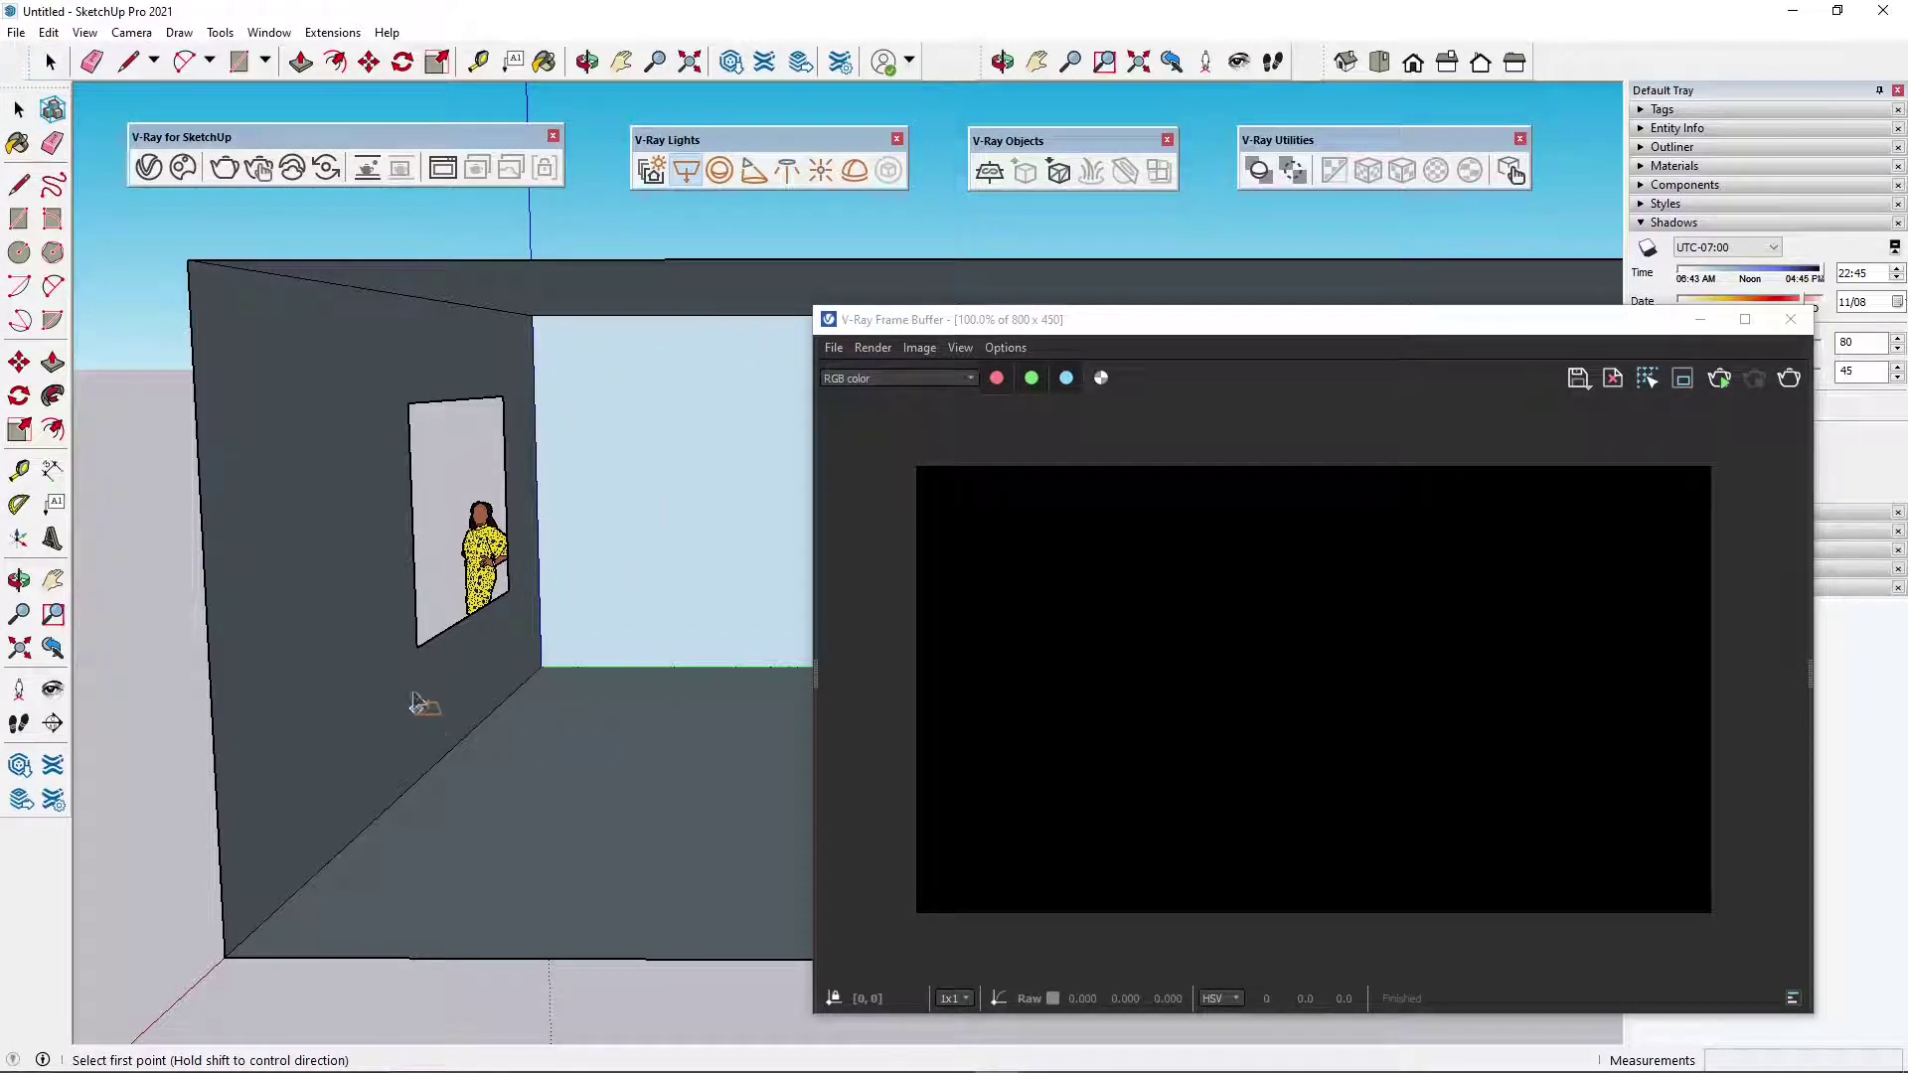
{"action": "left_click_drag", "start_coordinate": [1142, 326], "coordinate": [1507, 334]}
{"action": "left_click", "coordinate": [647, 398]}
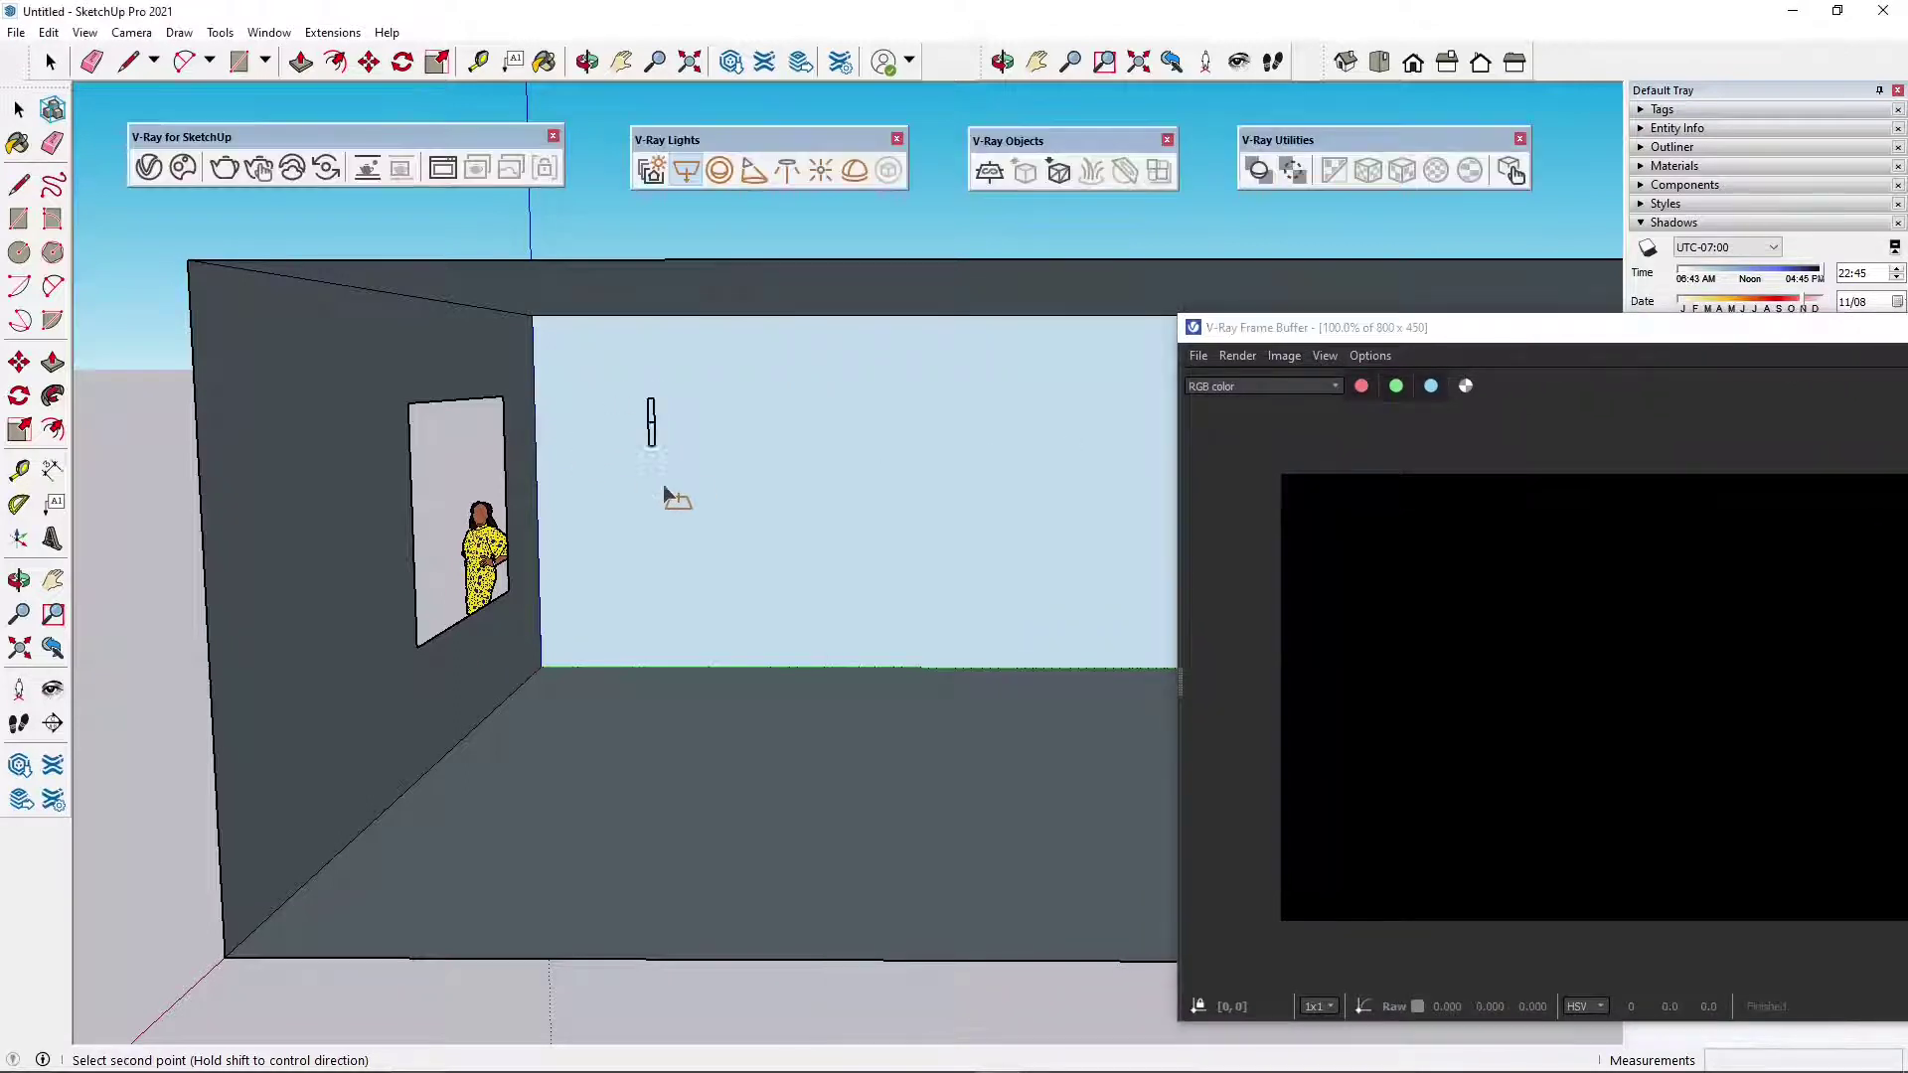
{"action": "left_click", "coordinate": [910, 585]}
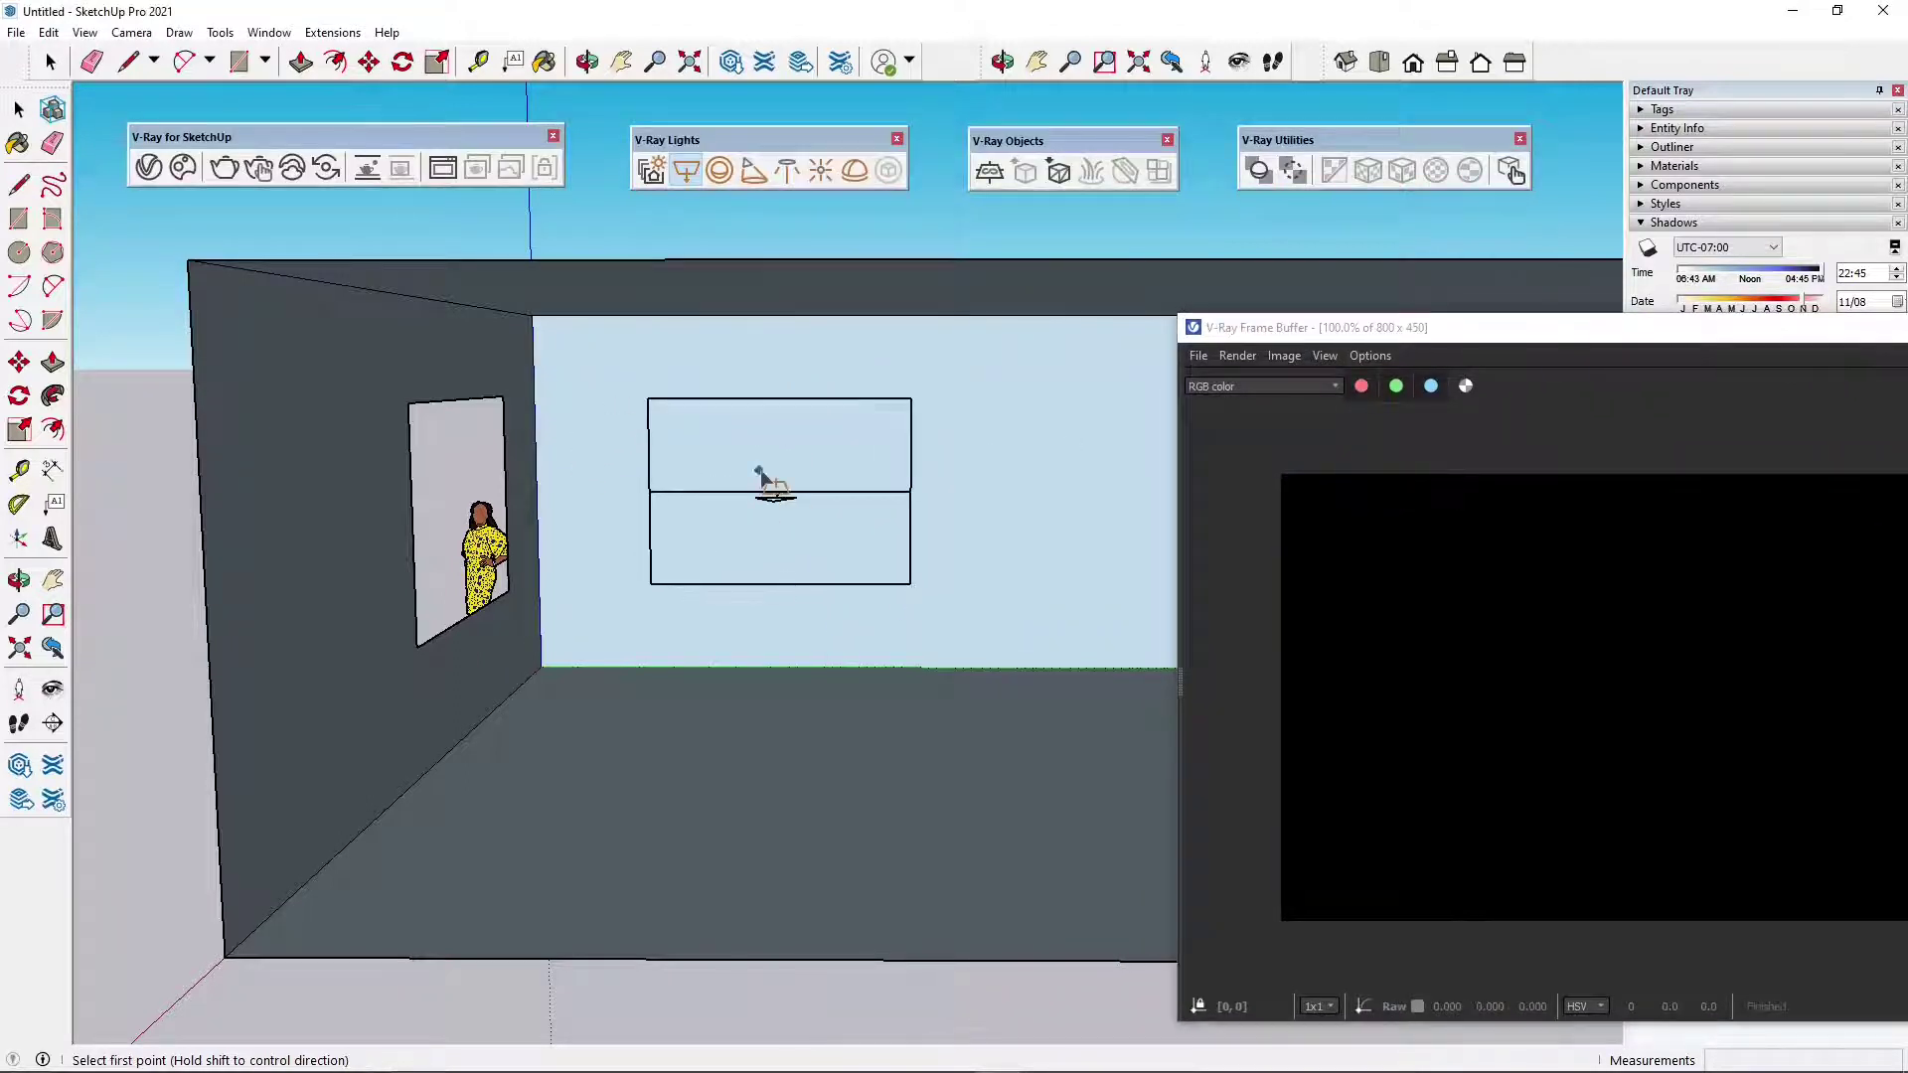
- Render a closer interior view of the room showing the rectangle light on the back wall
{"action": "middle_click_drag", "start_coordinate": [826, 712], "coordinate": [525, 725]}
{"action": "scroll", "coordinate": [880, 508], "scroll_direction": "up", "scroll_amount": 4}
{"action": "middle_click_drag", "start_coordinate": [880, 515], "coordinate": [795, 500]}
{"action": "middle_click_drag", "start_coordinate": [582, 787], "coordinate": [596, 561], "text": "shift"}
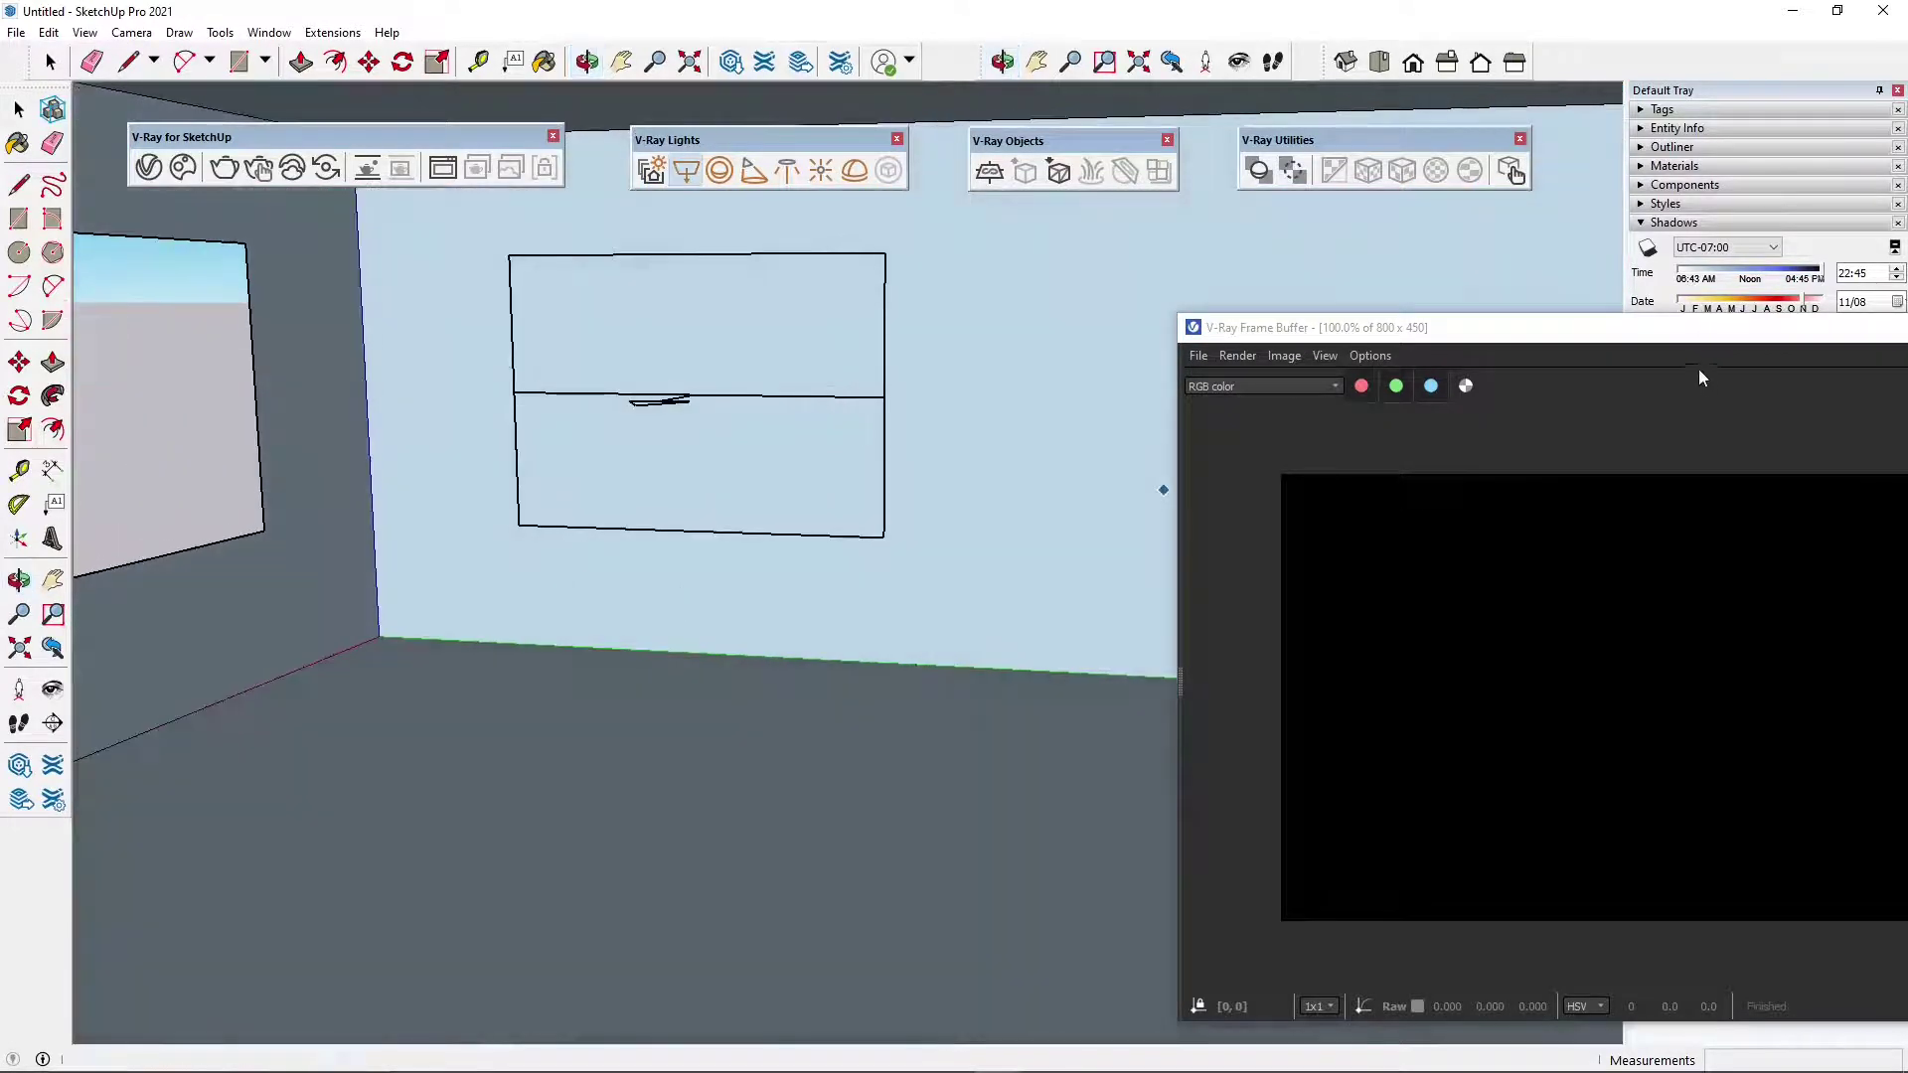
{"action": "left_click_drag", "start_coordinate": [1652, 333], "coordinate": [1272, 191]}
{"action": "left_click", "coordinate": [1784, 244]}
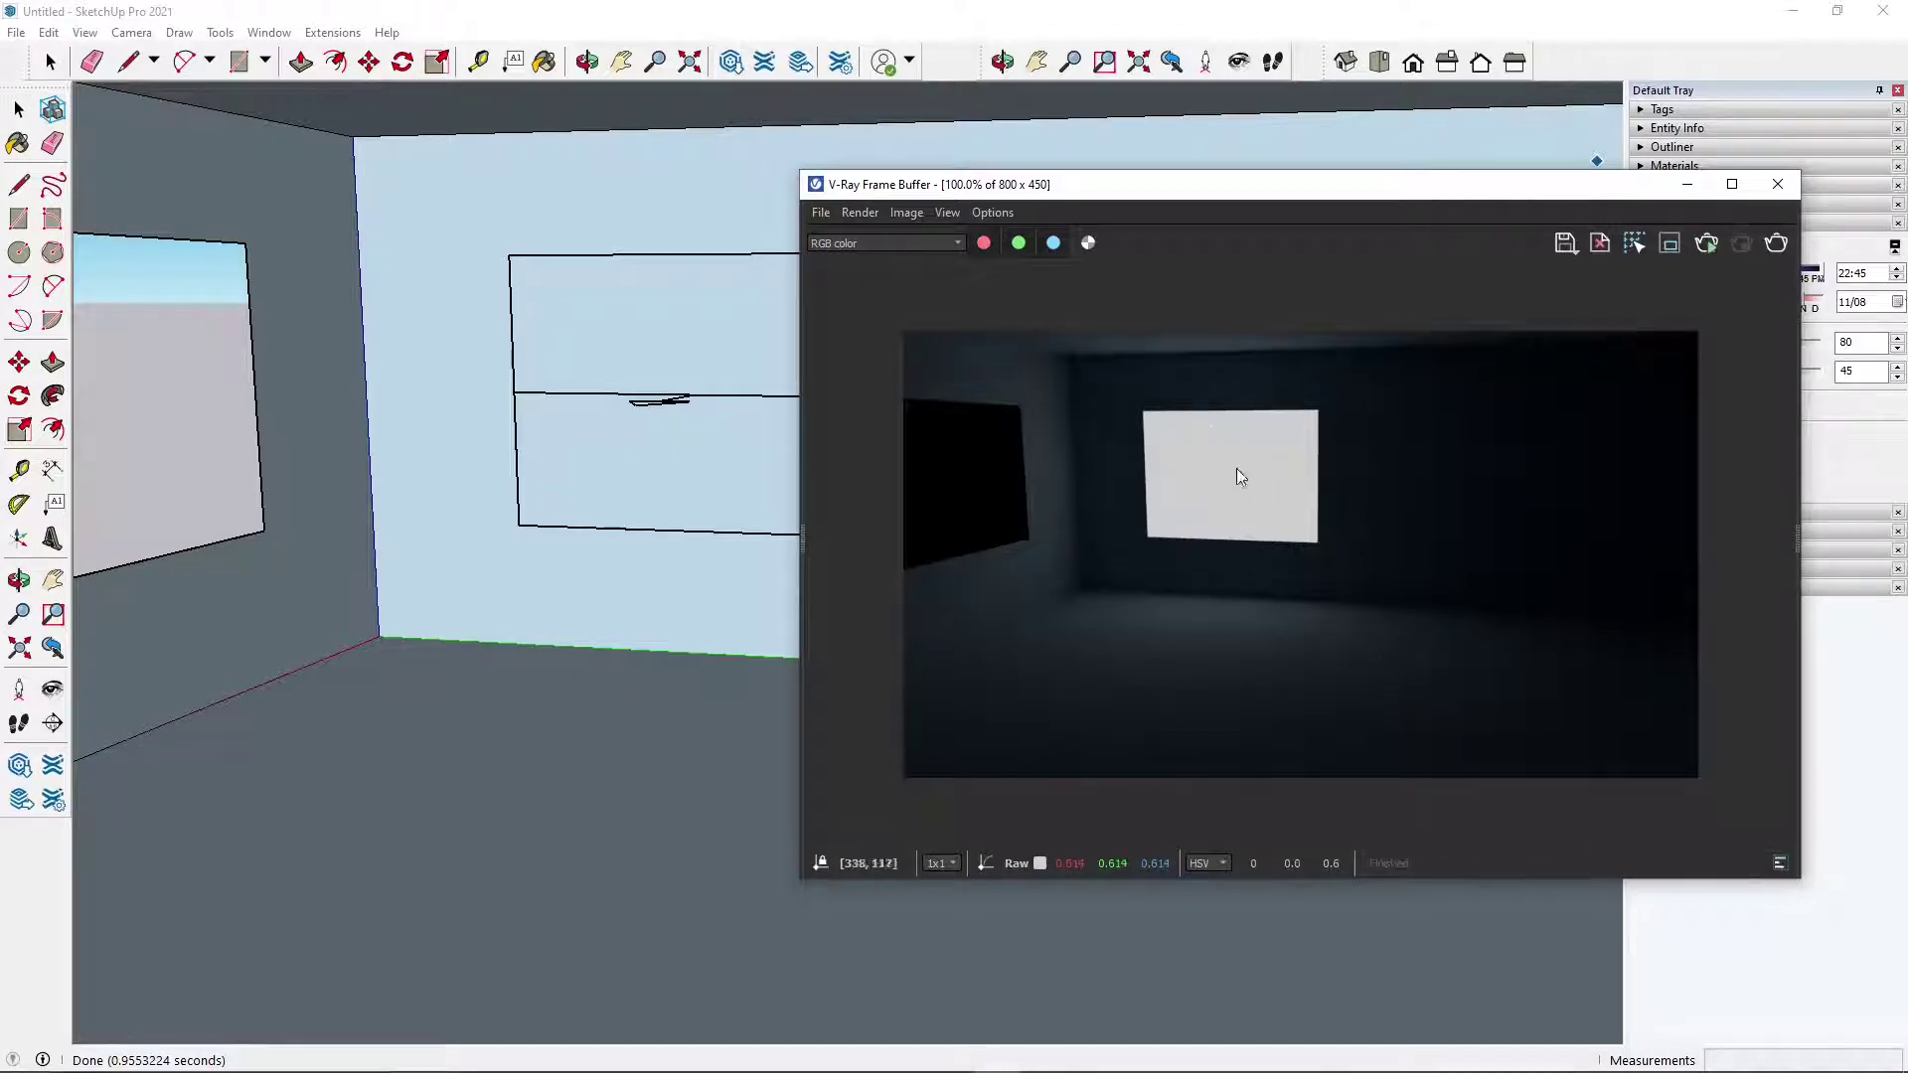
{"action": "left_click_drag", "start_coordinate": [1233, 187], "coordinate": [1274, 196]}
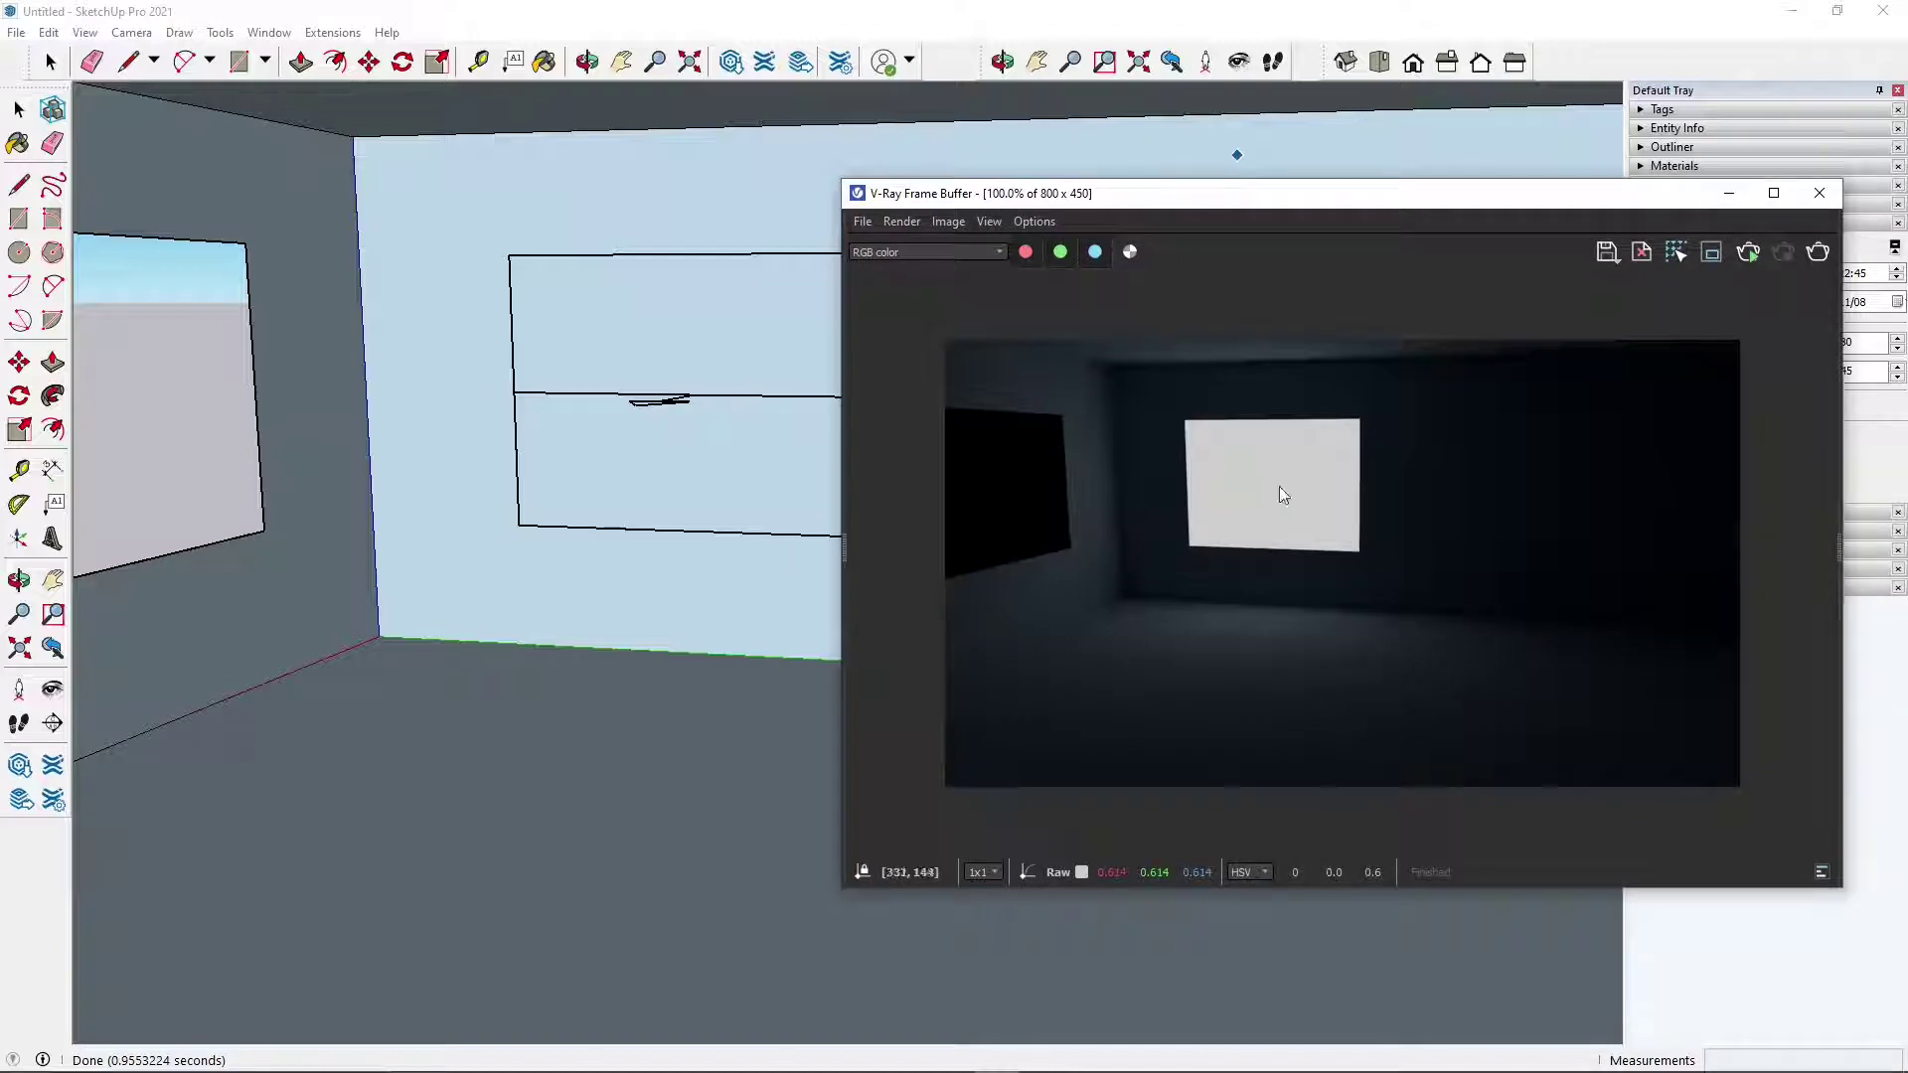
- Return to the model view and select the rectangle light on the back wall
{"action": "left_click", "coordinate": [1729, 192]}
{"action": "scroll", "coordinate": [593, 492], "scroll_direction": "down", "scroll_amount": 2}
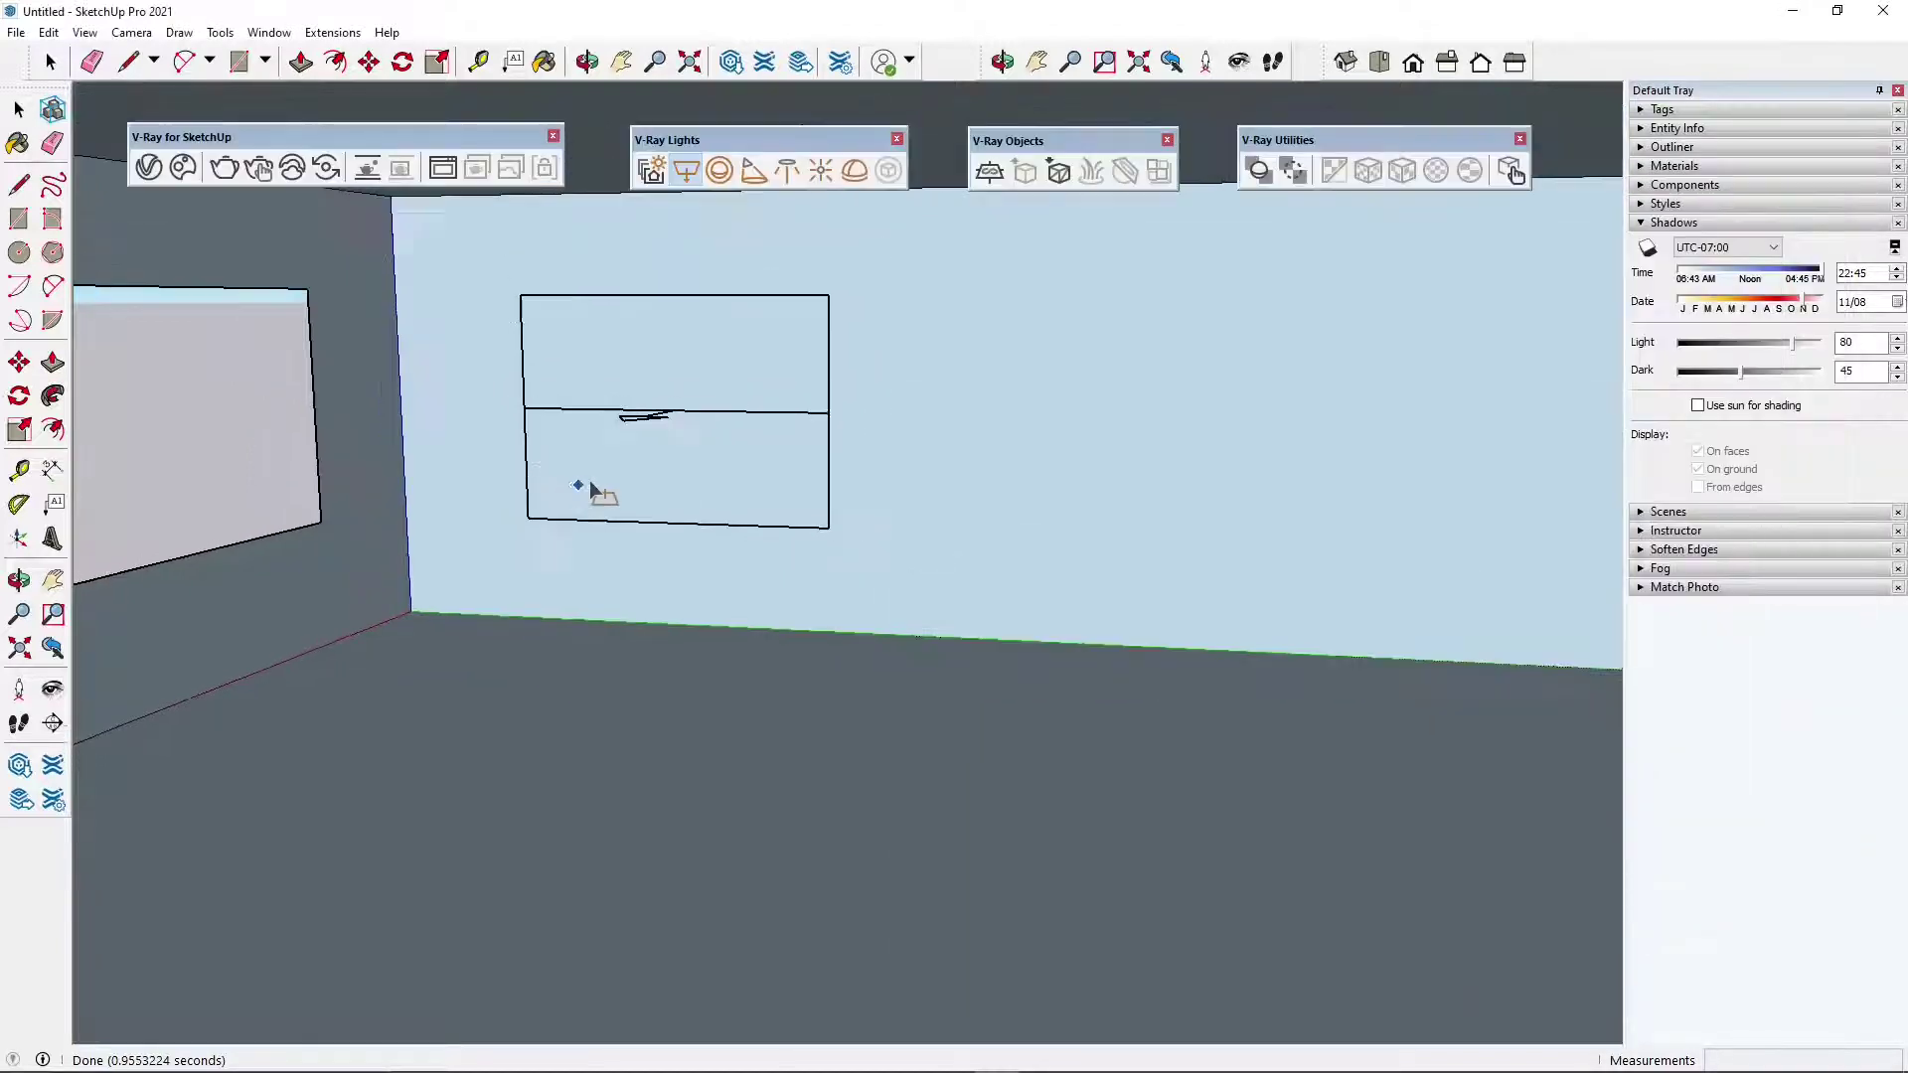
{"action": "scroll", "coordinate": [592, 486], "scroll_direction": "down", "scroll_amount": 1}
{"action": "middle_click_drag", "start_coordinate": [666, 553], "coordinate": [628, 538]}
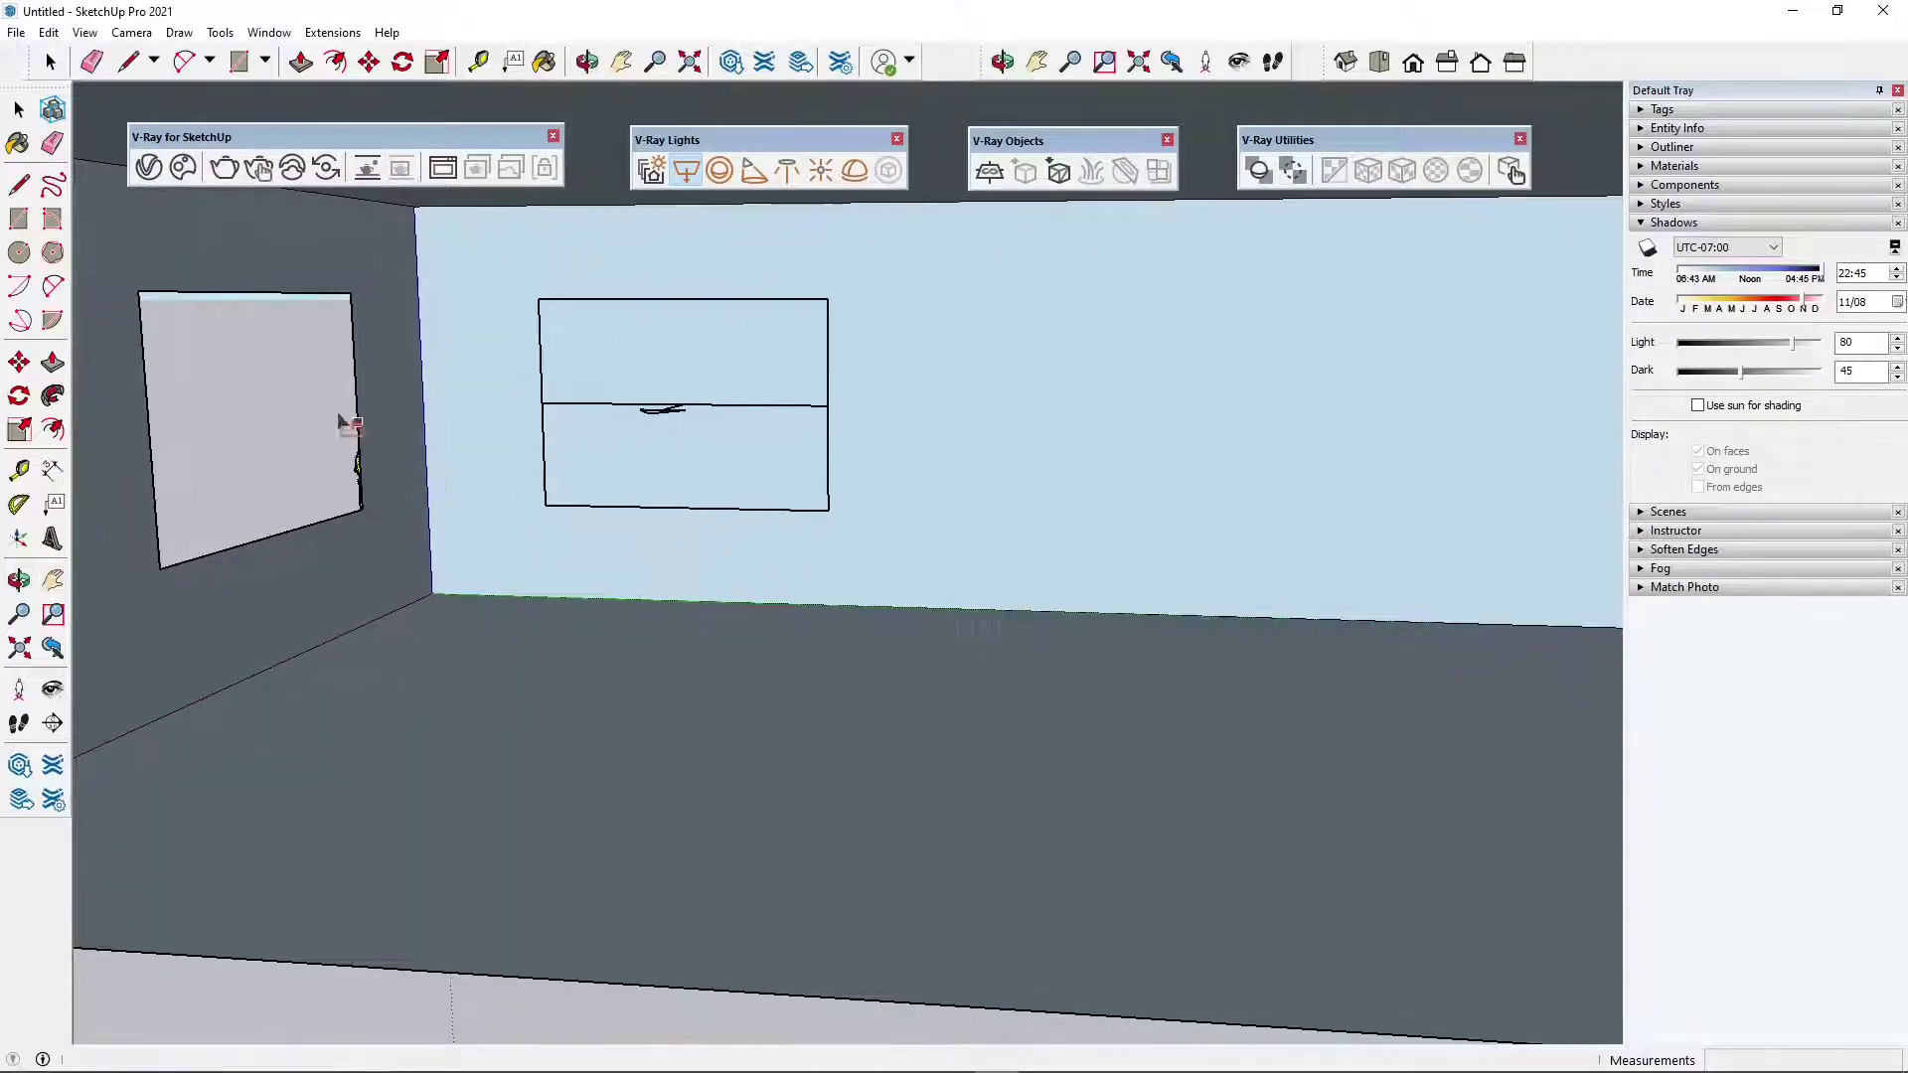
{"action": "scroll", "coordinate": [498, 497], "scroll_direction": "up", "scroll_amount": 1}
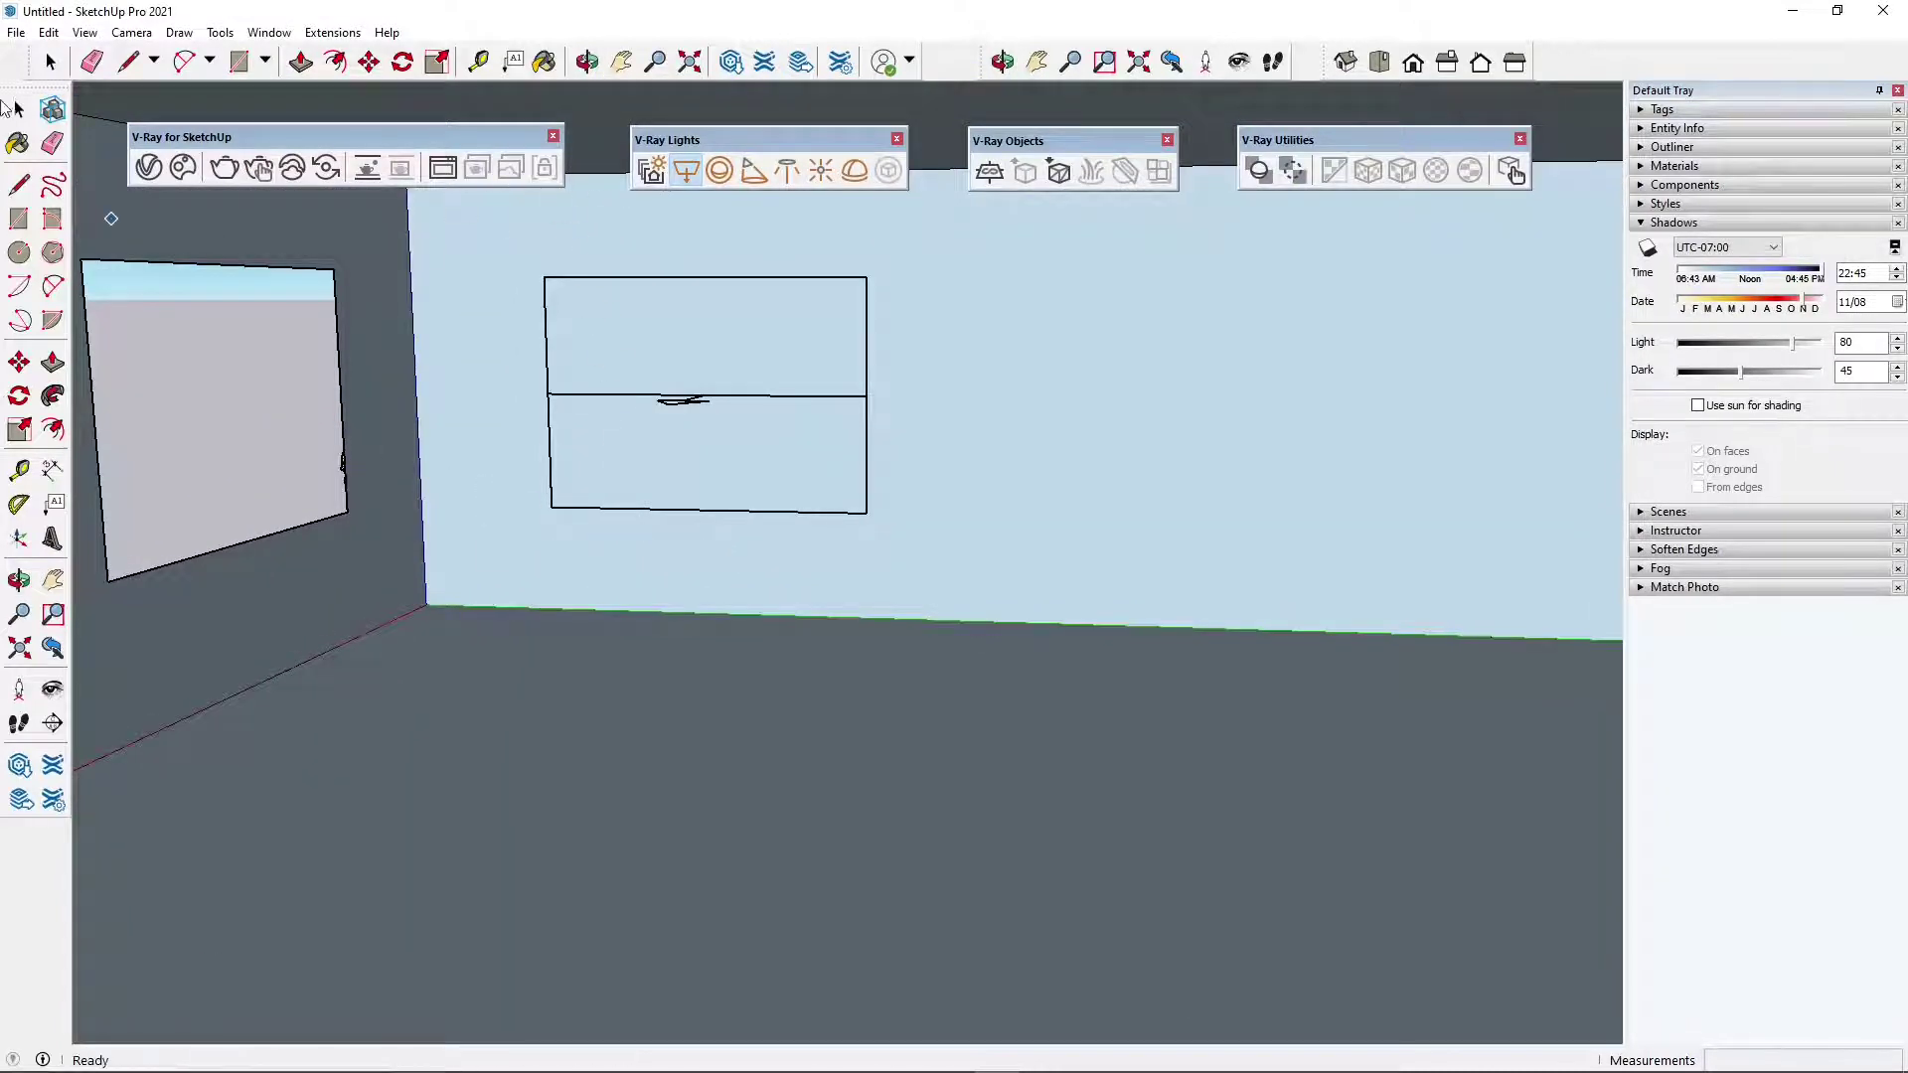
{"action": "left_click", "coordinate": [18, 109]}
{"action": "left_click", "coordinate": [659, 279]}
- Switch the V-Ray light widgets to solid display, keeping the rectangle light selected and in view
{"action": "middle_click_drag", "start_coordinate": [785, 442], "coordinate": [517, 467]}
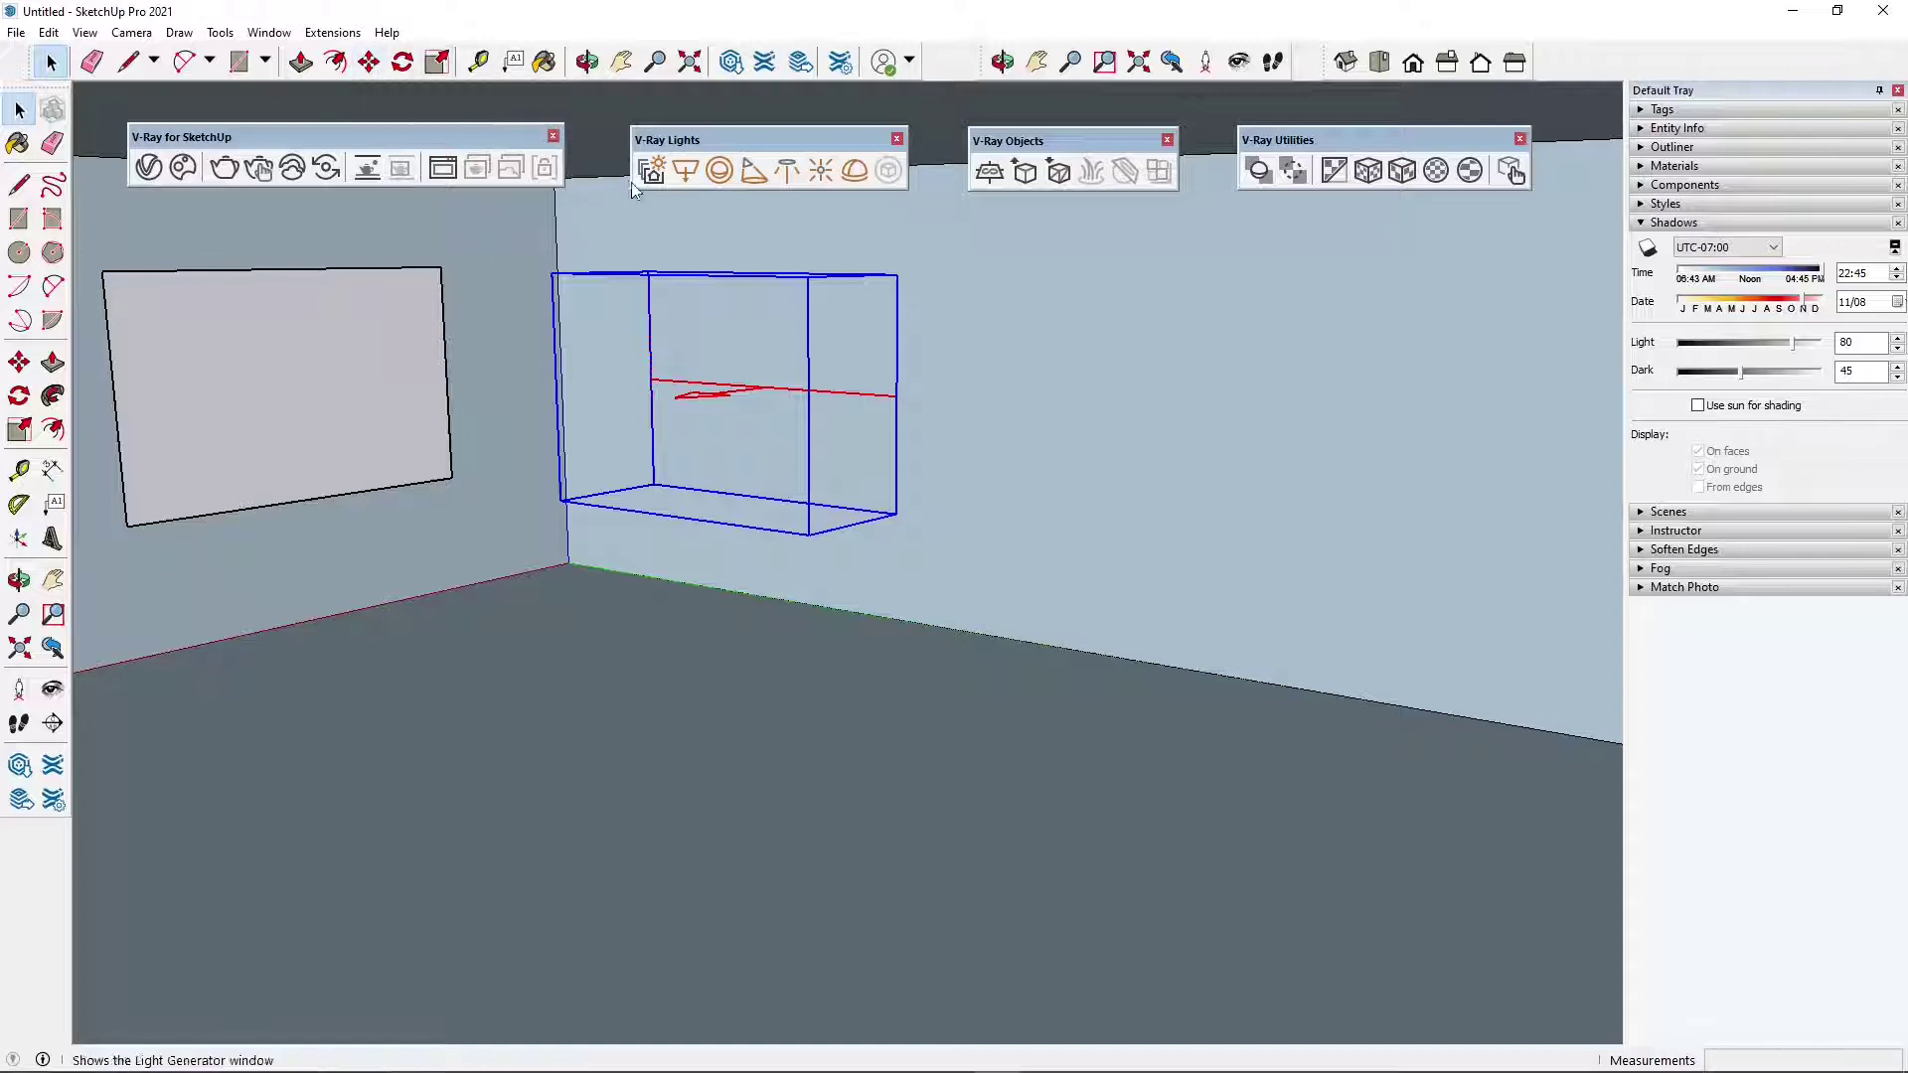
{"action": "middle_click_drag", "start_coordinate": [682, 509], "coordinate": [786, 524]}
{"action": "left_click_drag", "start_coordinate": [858, 489], "coordinate": [882, 489]}
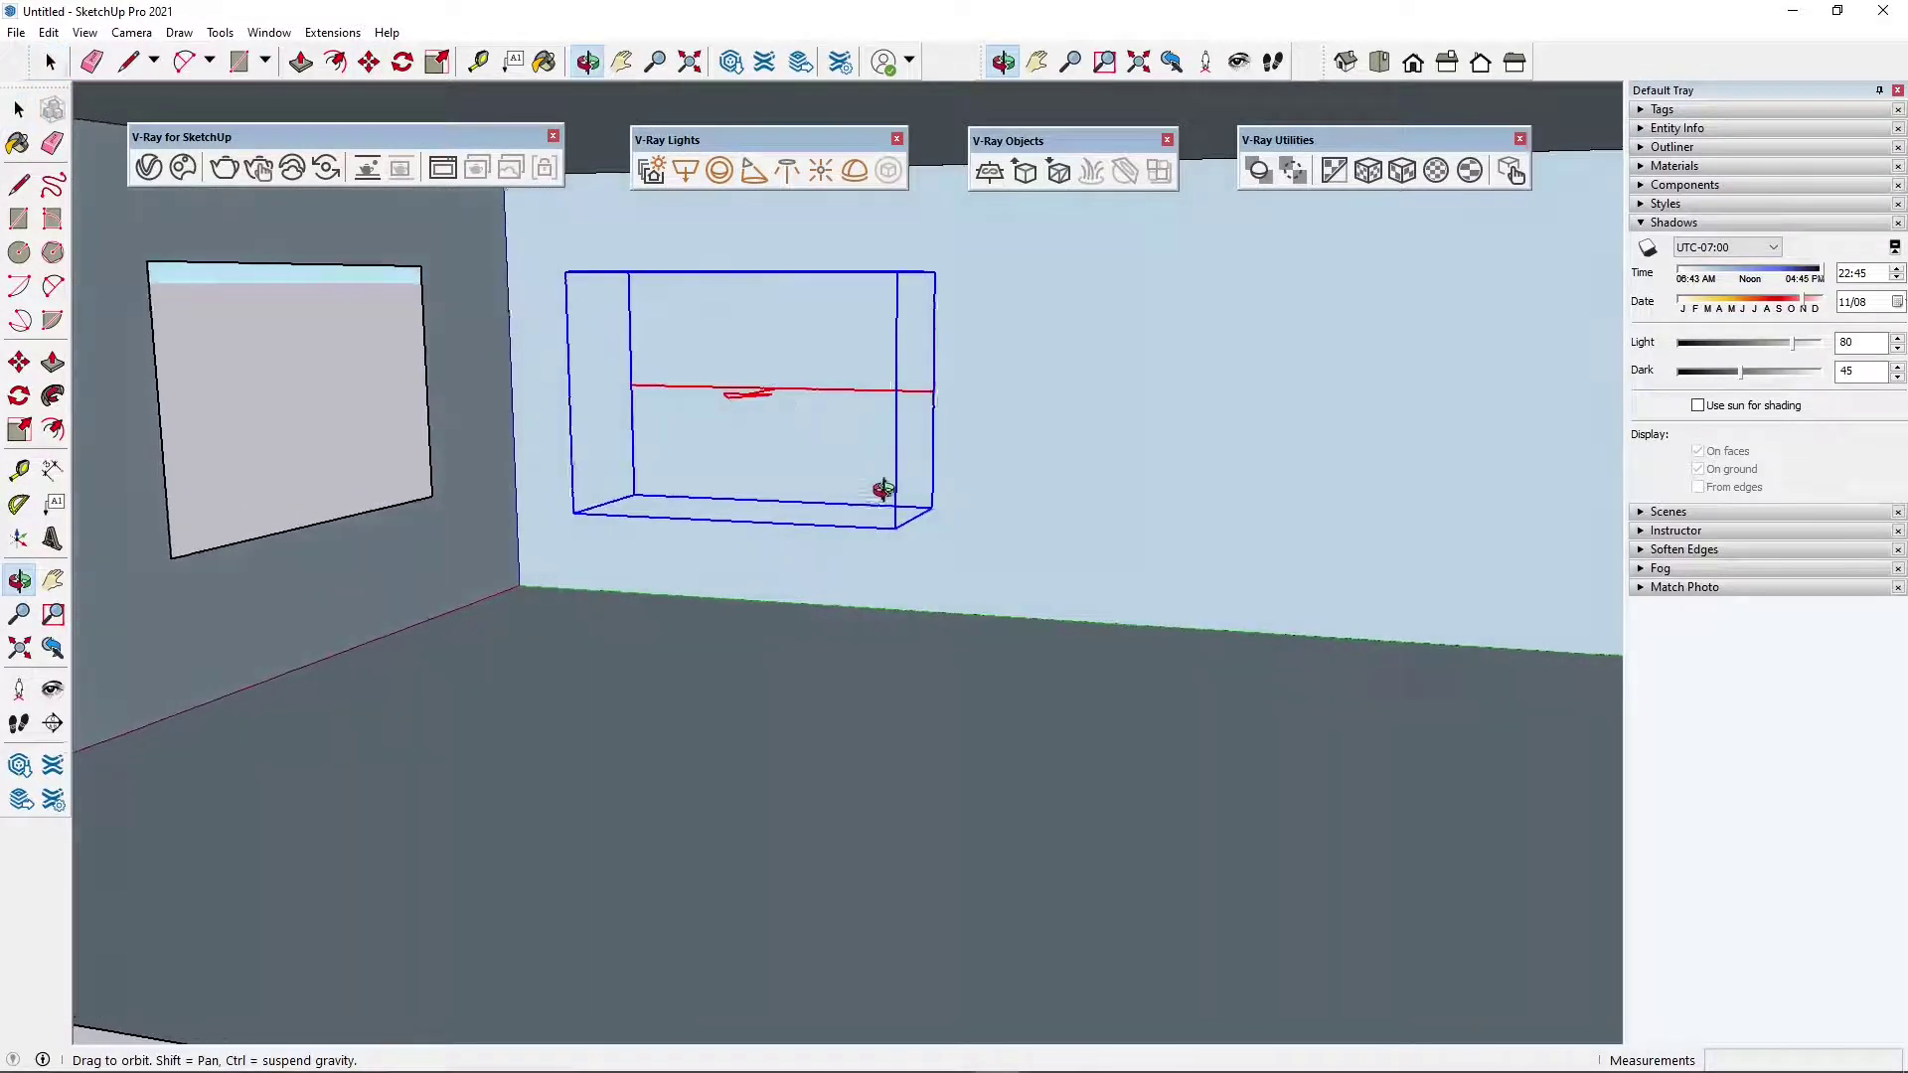
{"action": "key", "text": "space"}
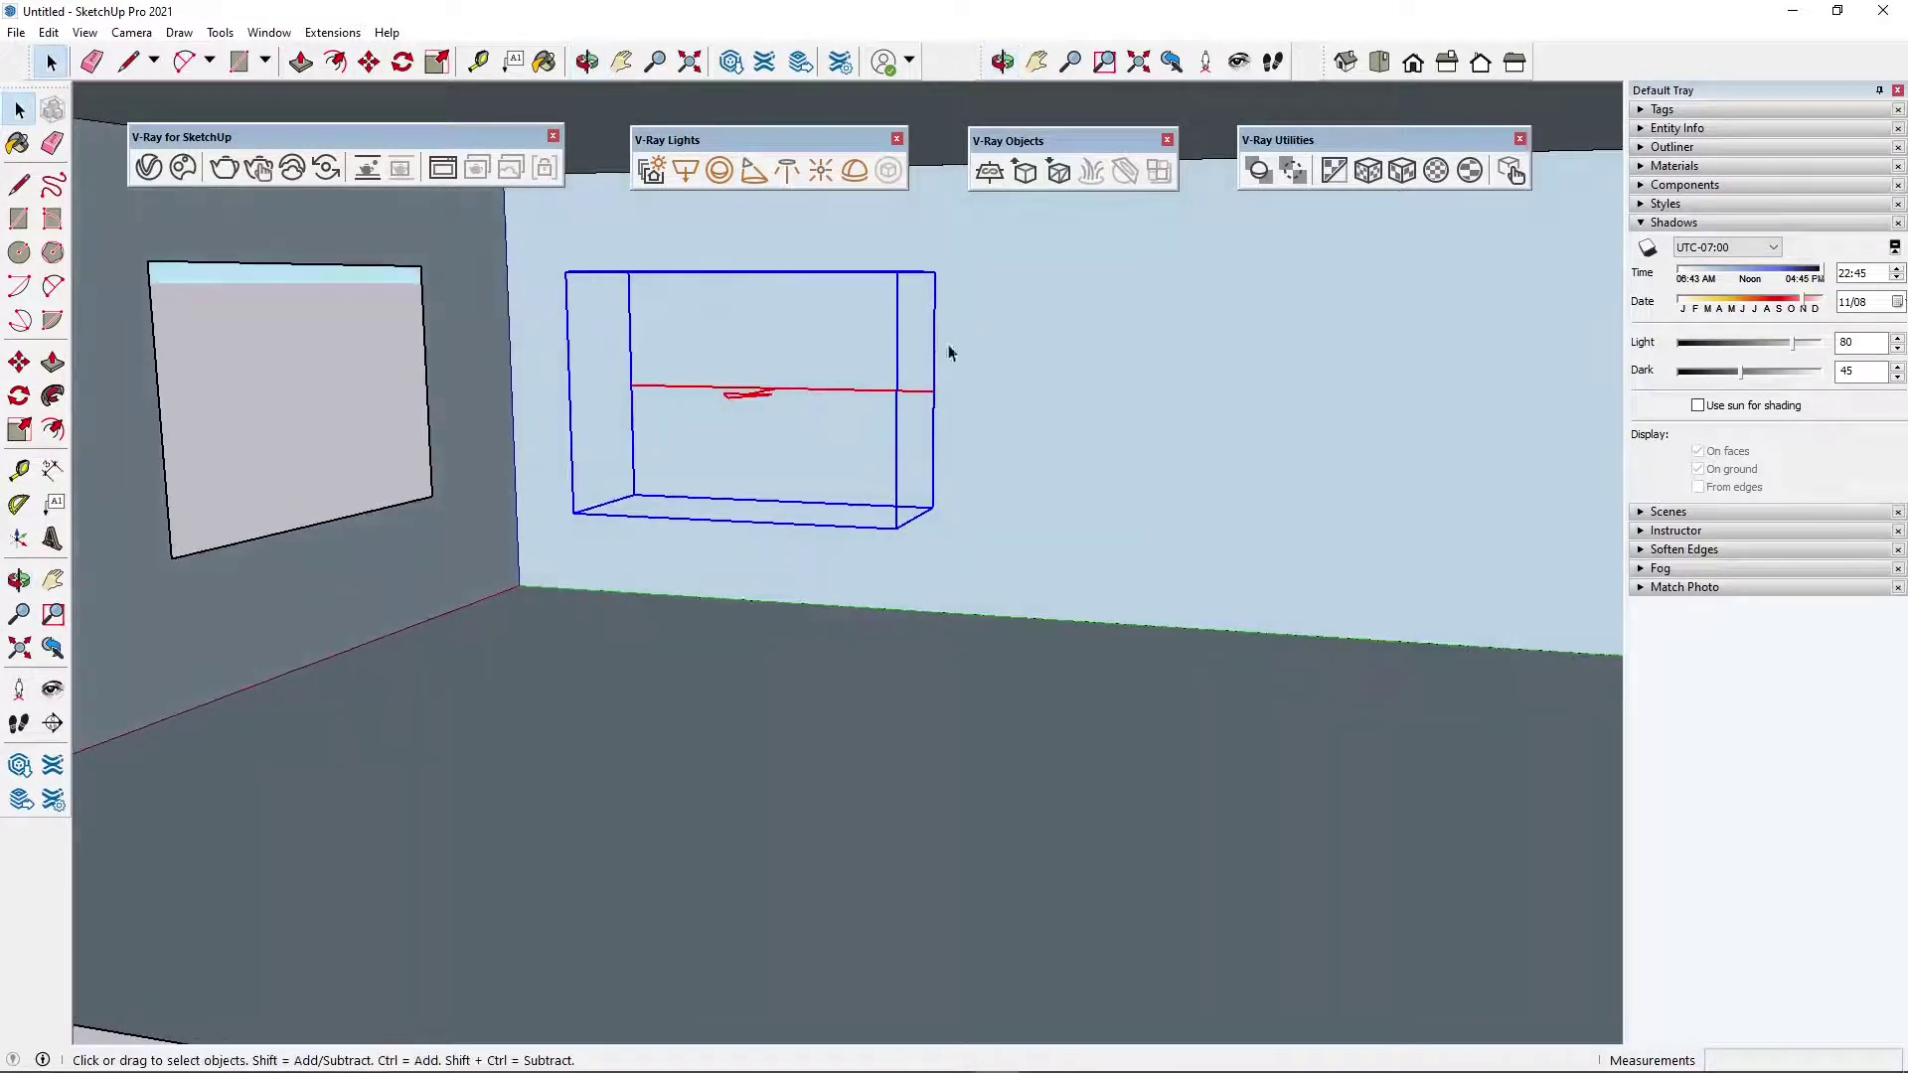
{"action": "left_click", "coordinate": [1257, 174]}
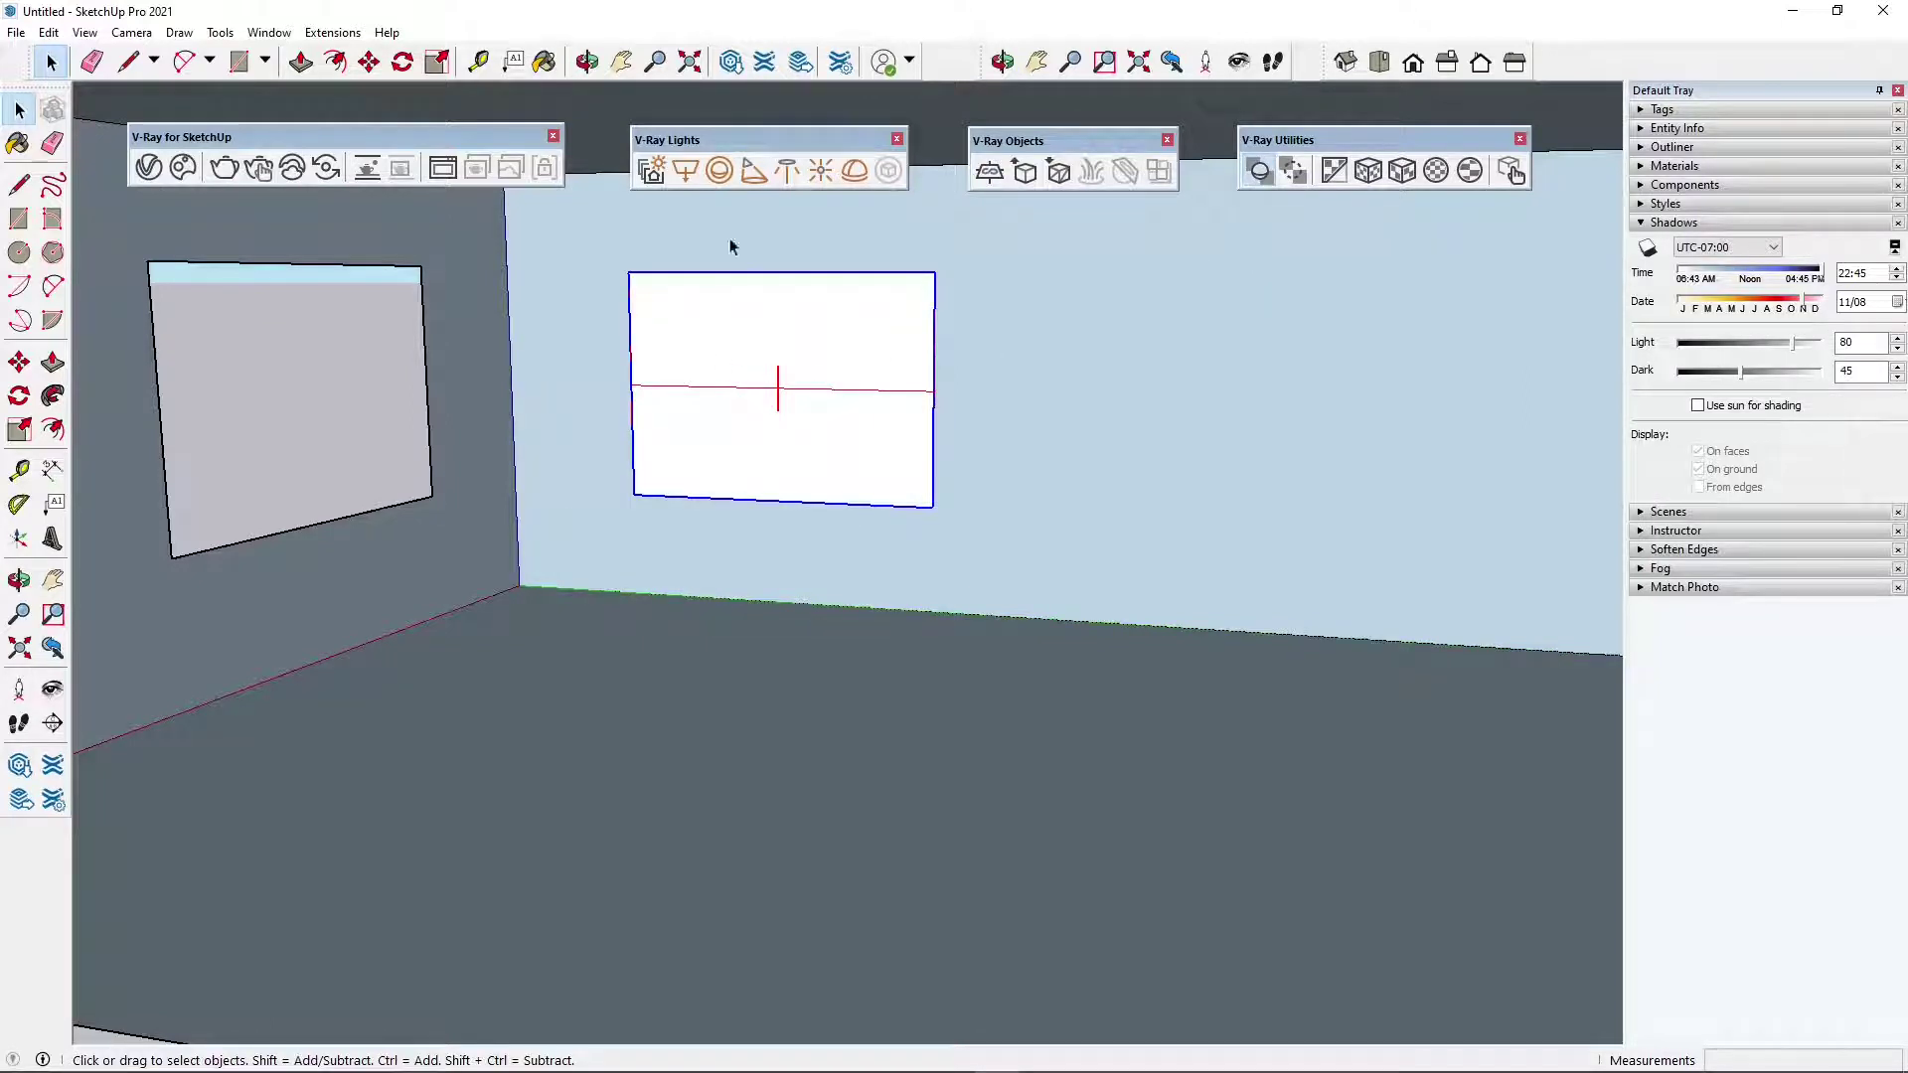
- Try out uniform and vertical scaling on the selected rectangle light
{"action": "middle_click_drag", "start_coordinate": [846, 436], "coordinate": [694, 439]}
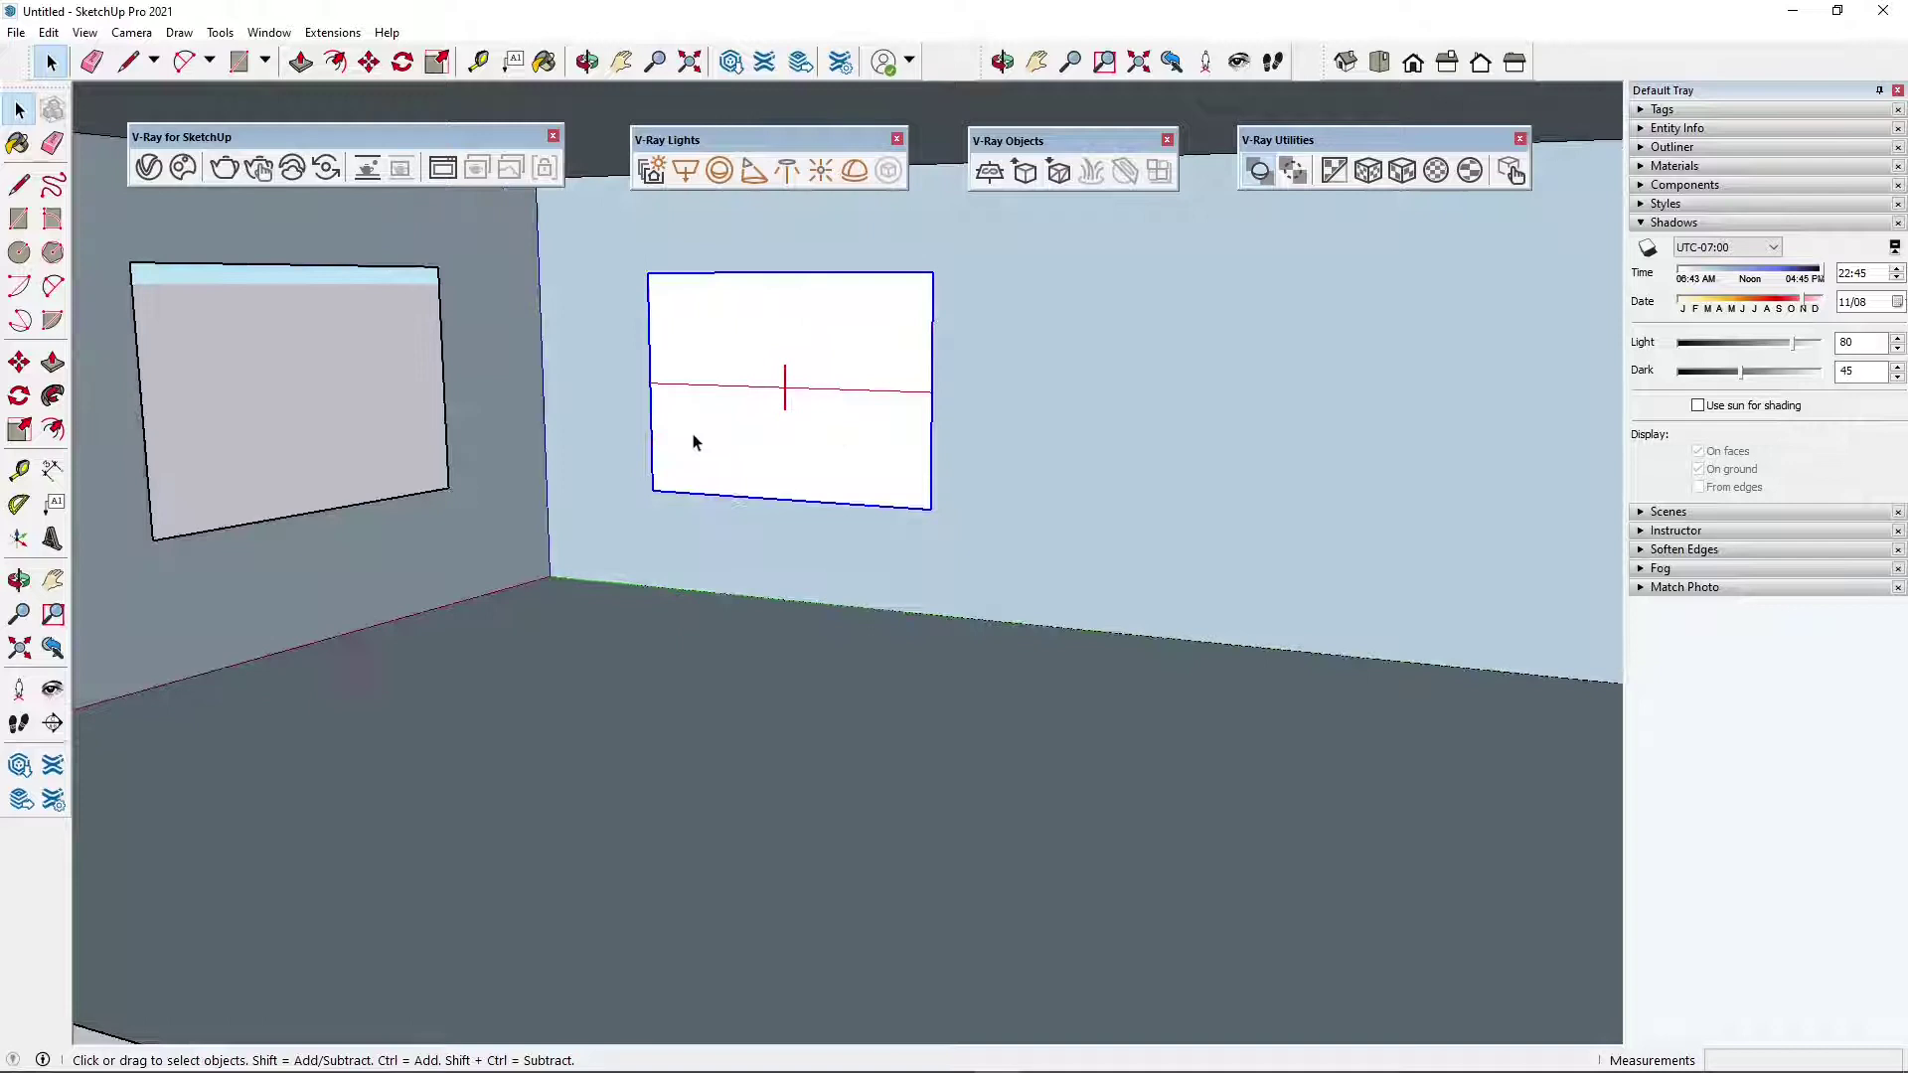
{"action": "left_click", "coordinate": [402, 62]}
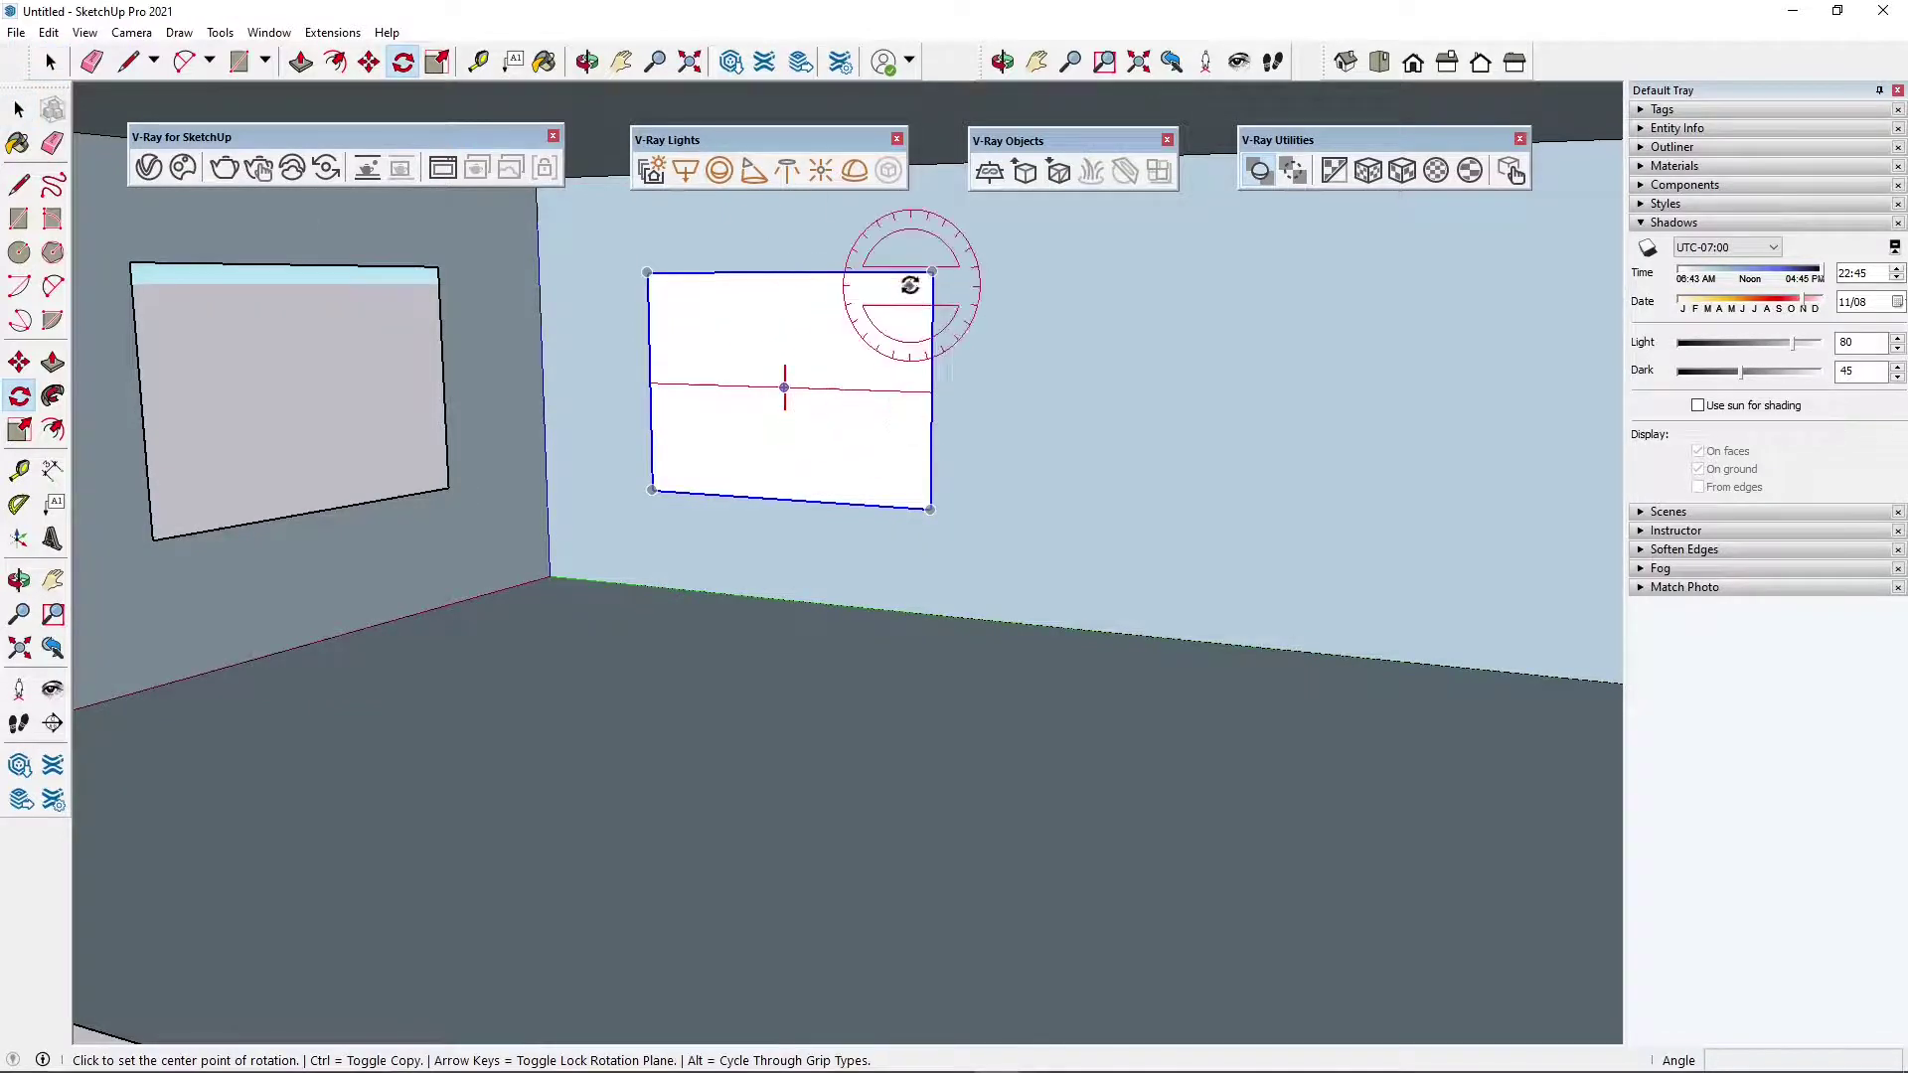
{"action": "left_click", "coordinate": [446, 59]}
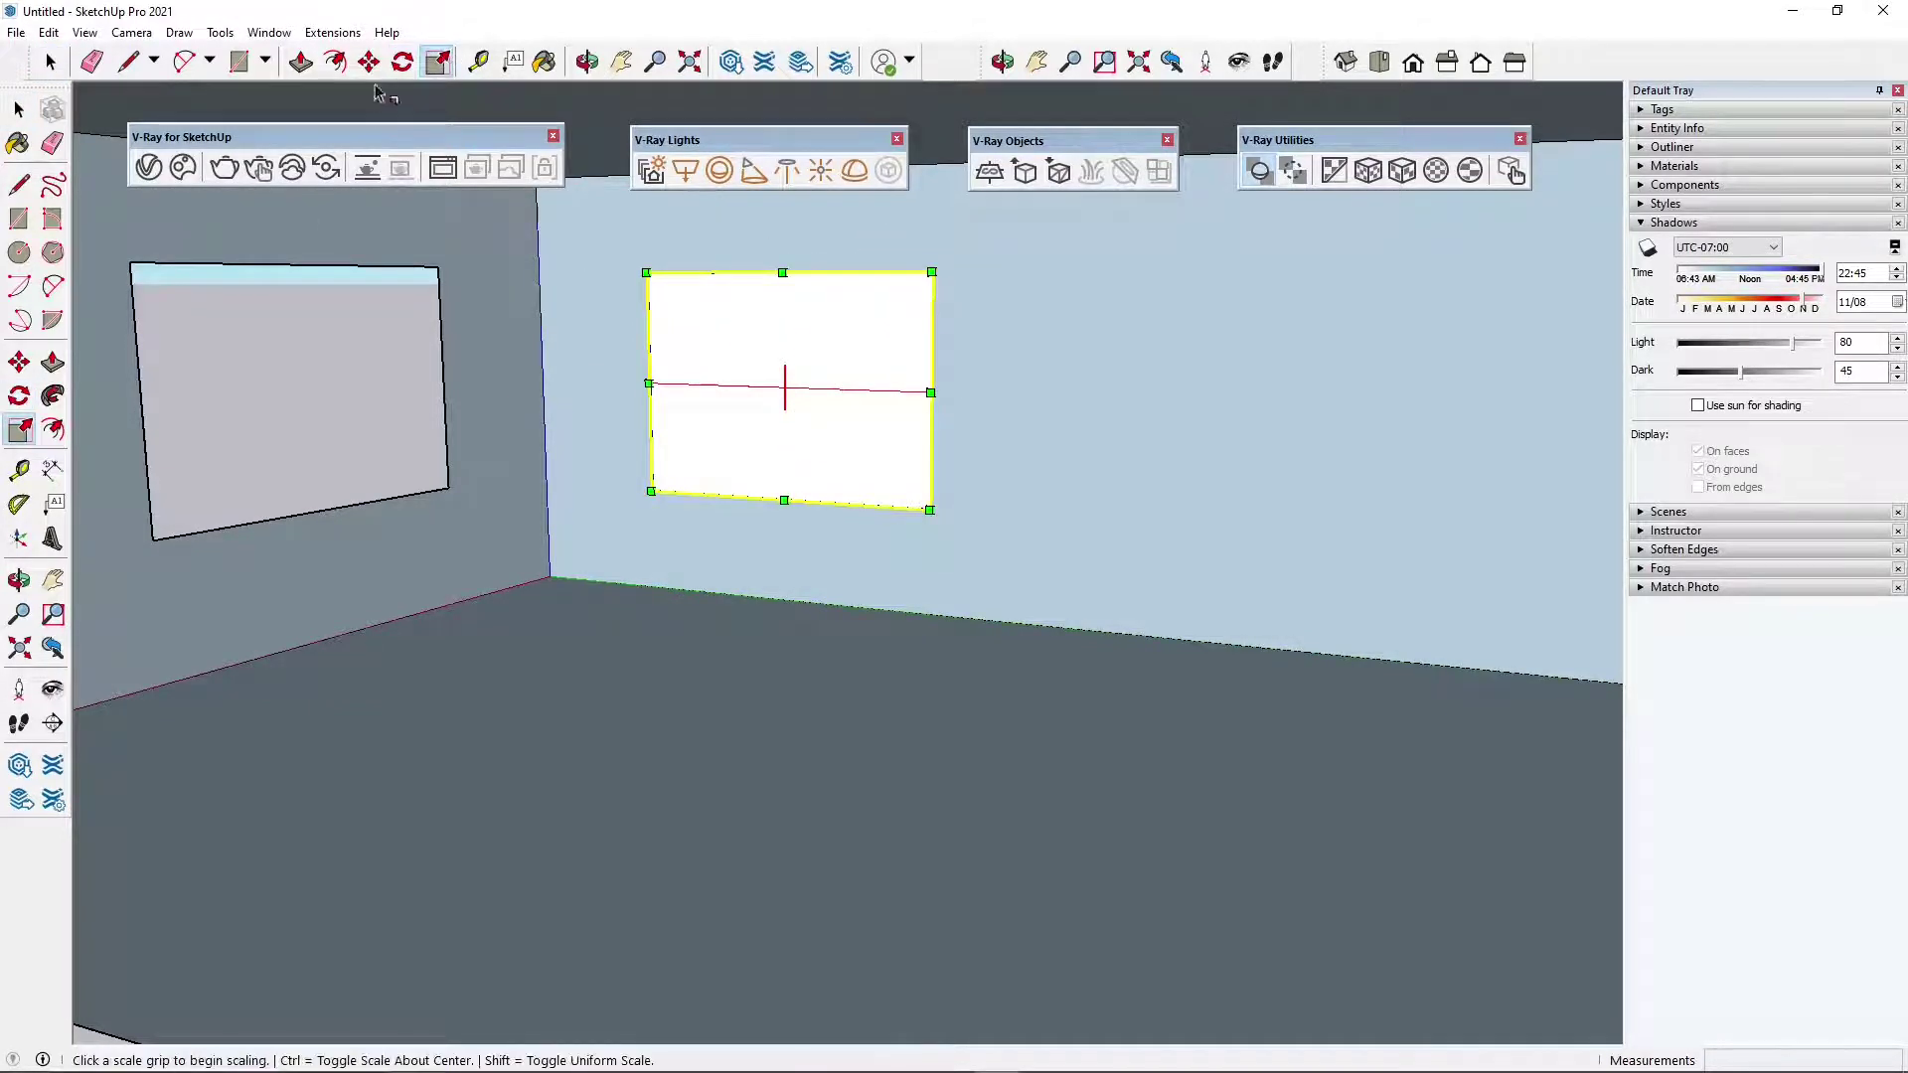
{"action": "left_click", "coordinate": [374, 64]}
{"action": "left_click", "coordinate": [438, 62]}
{"action": "left_click", "coordinate": [924, 272]}
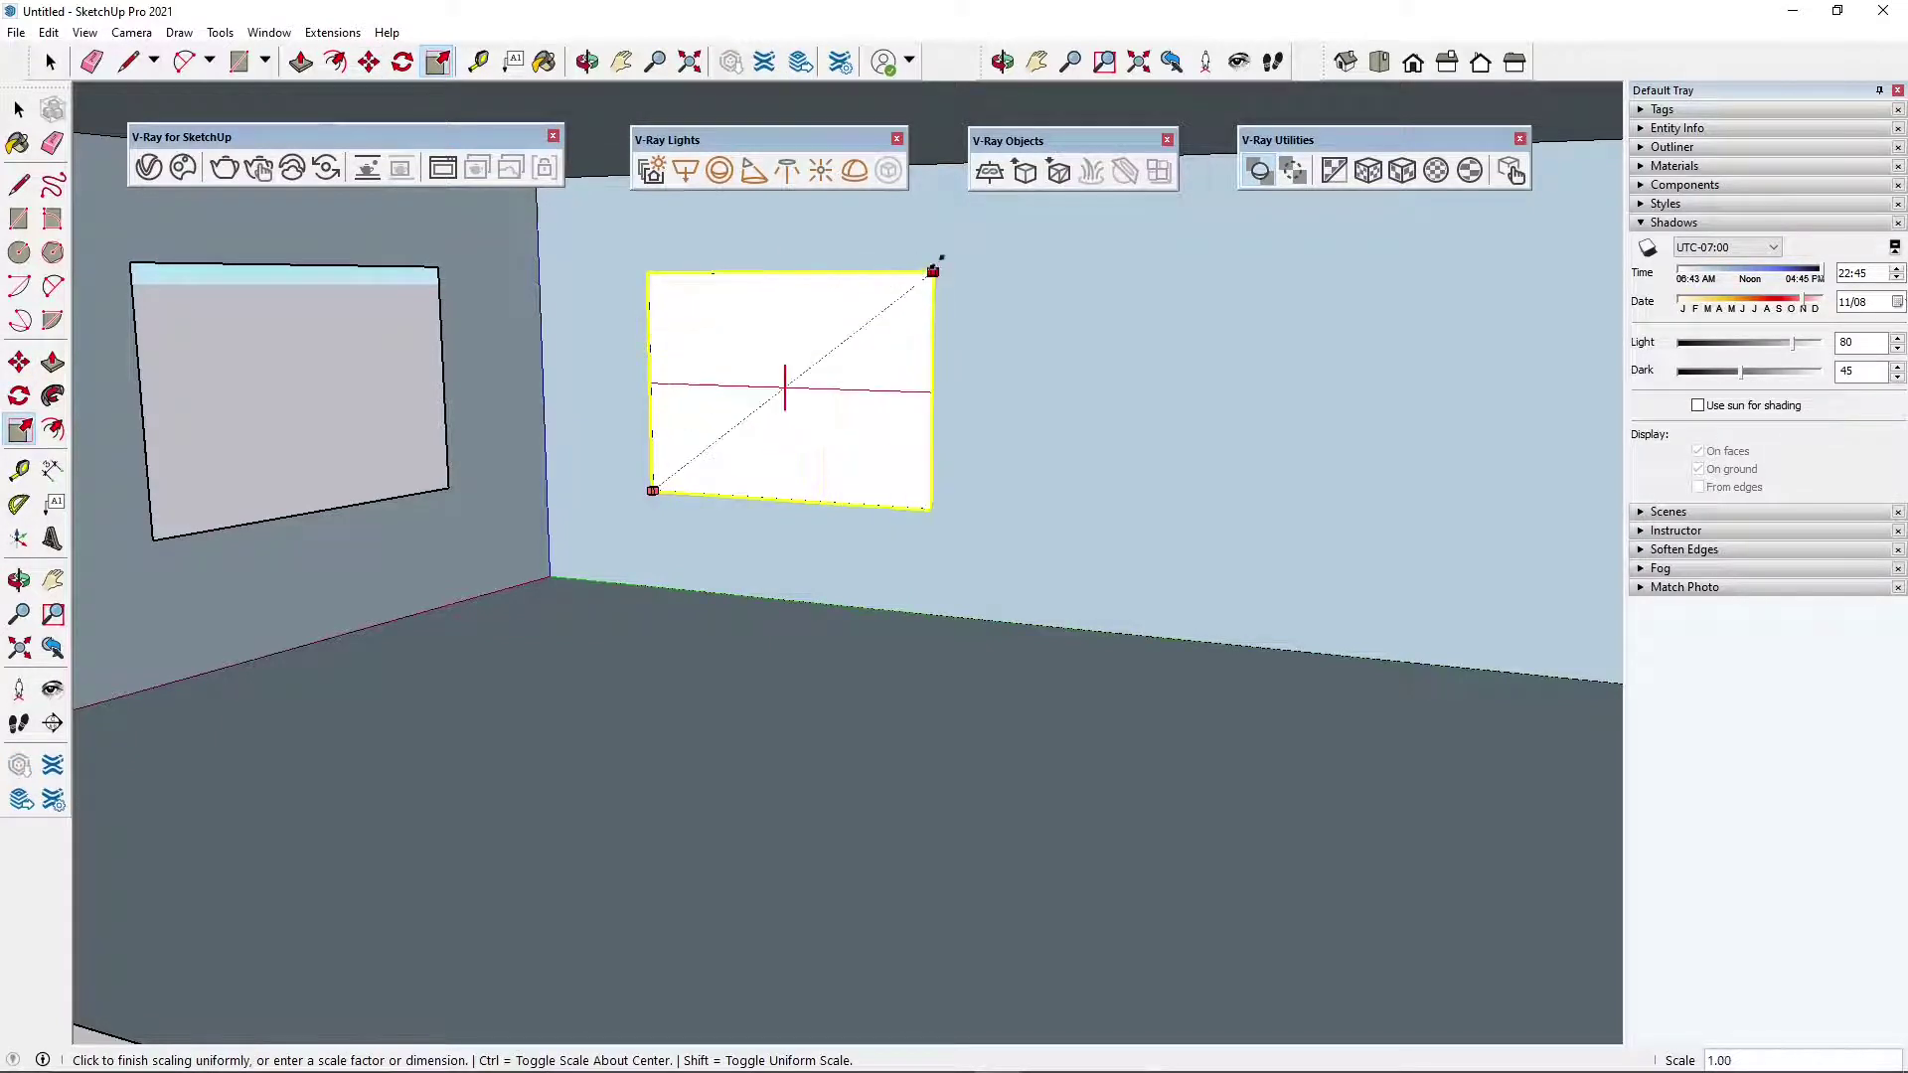
{"action": "left_click", "coordinate": [908, 297]}
{"action": "left_click", "coordinate": [784, 278]}
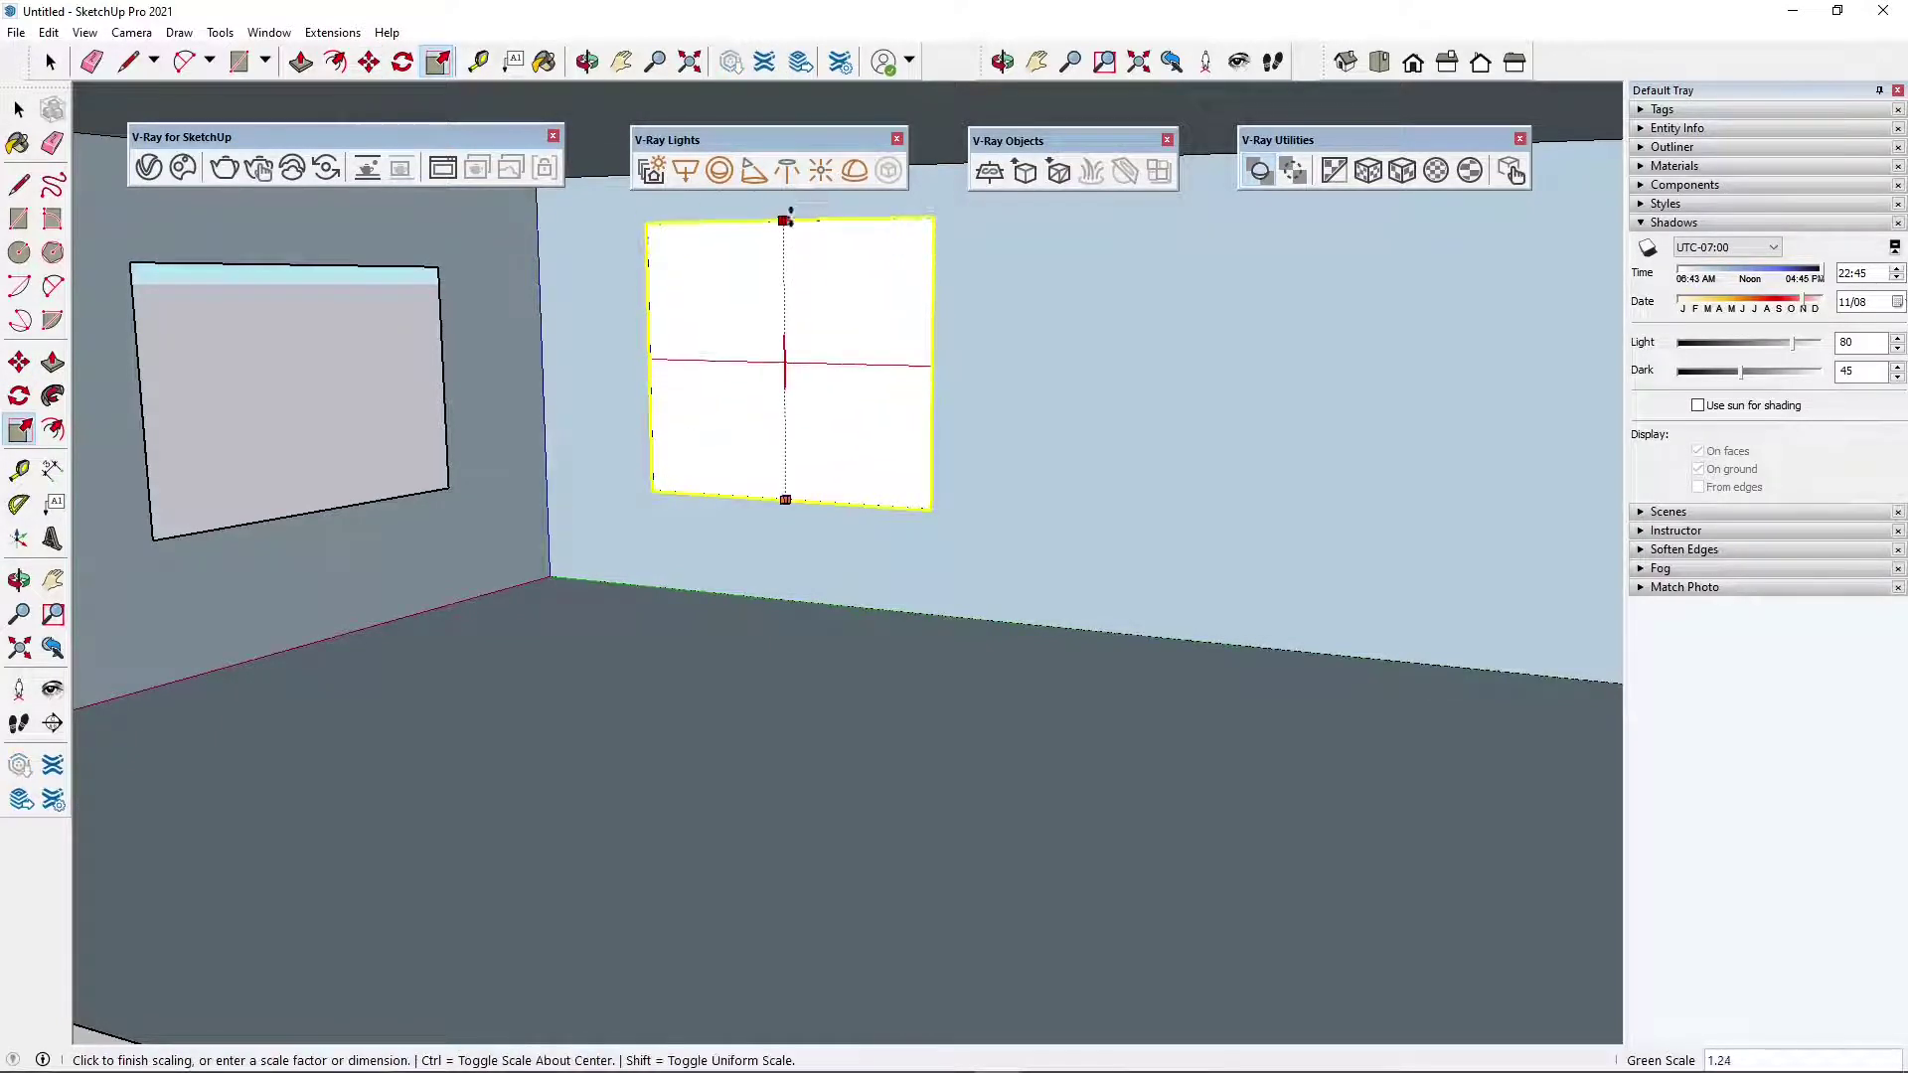
{"action": "left_click", "coordinate": [797, 288]}
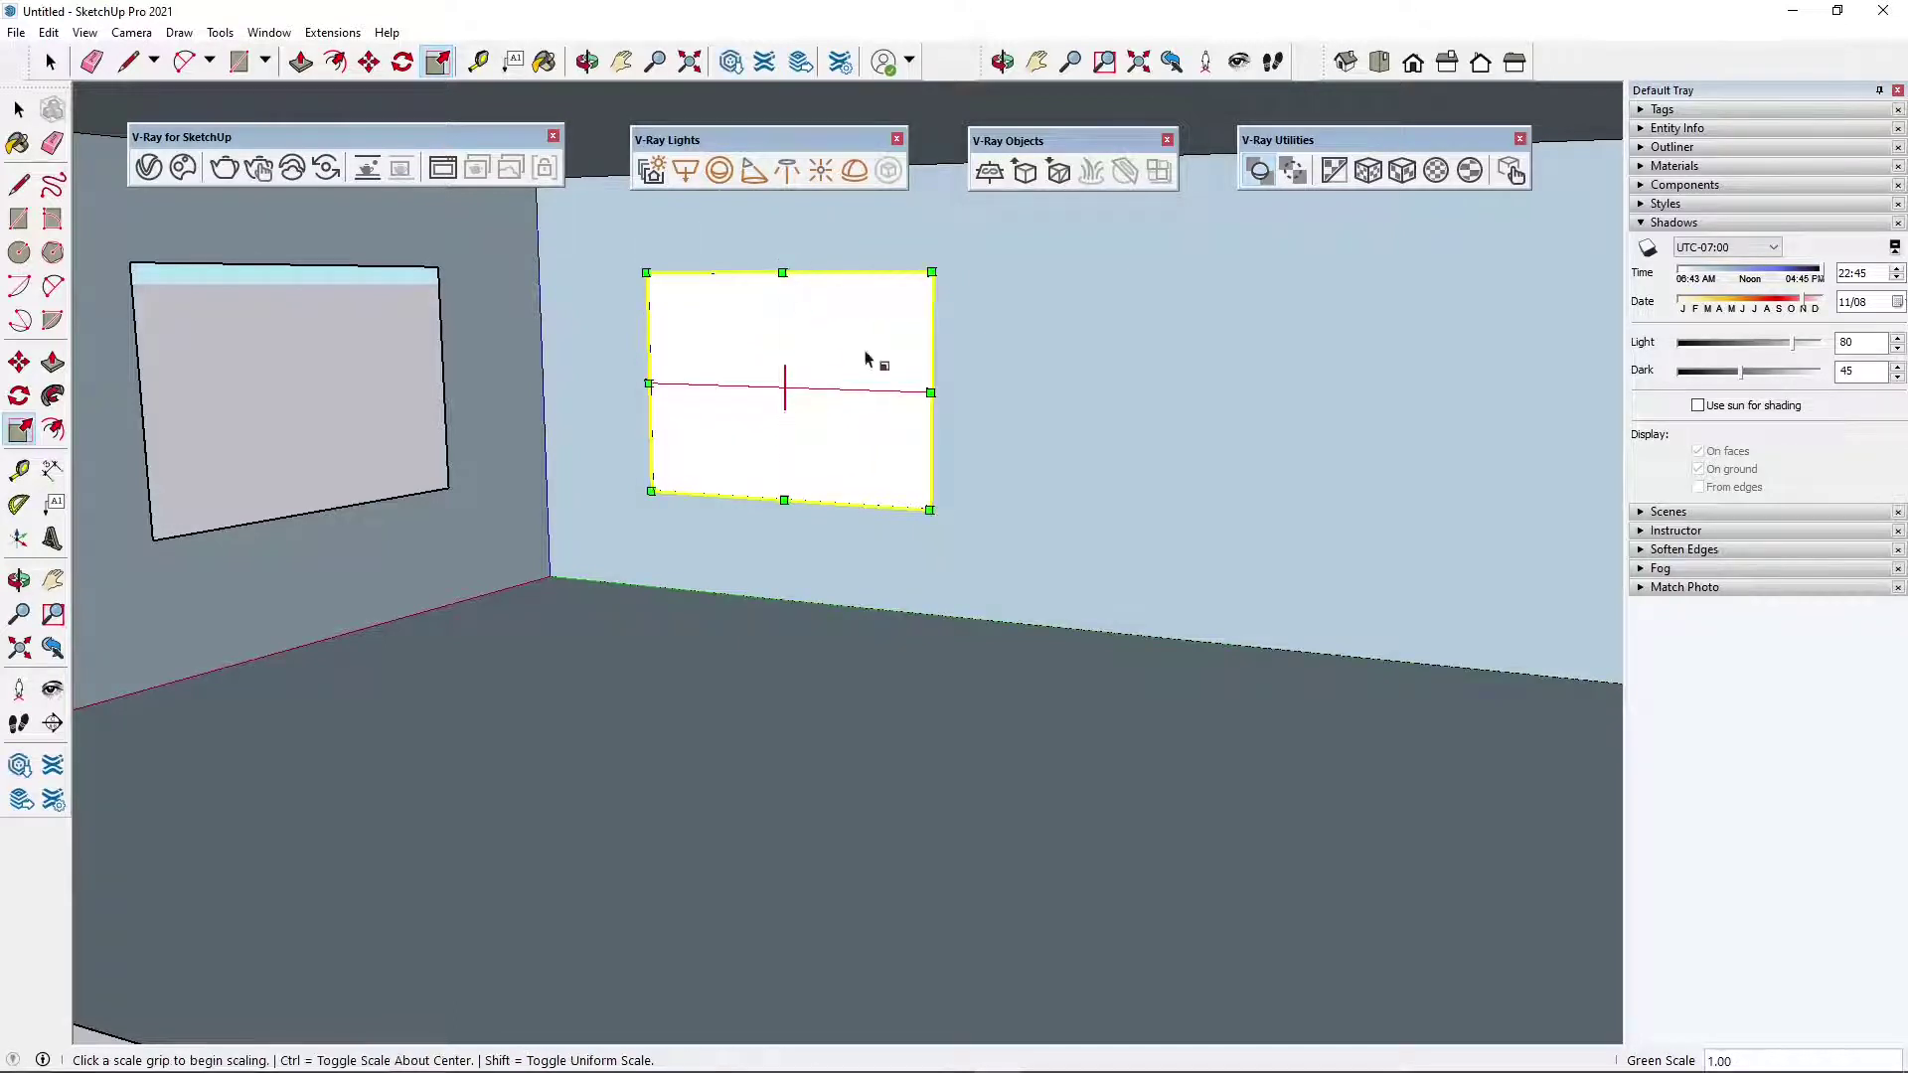
- Scale the rectangle light's width to 0.26 and render the room in V-Ray with the narrower light
{"action": "left_click", "coordinate": [932, 395]}
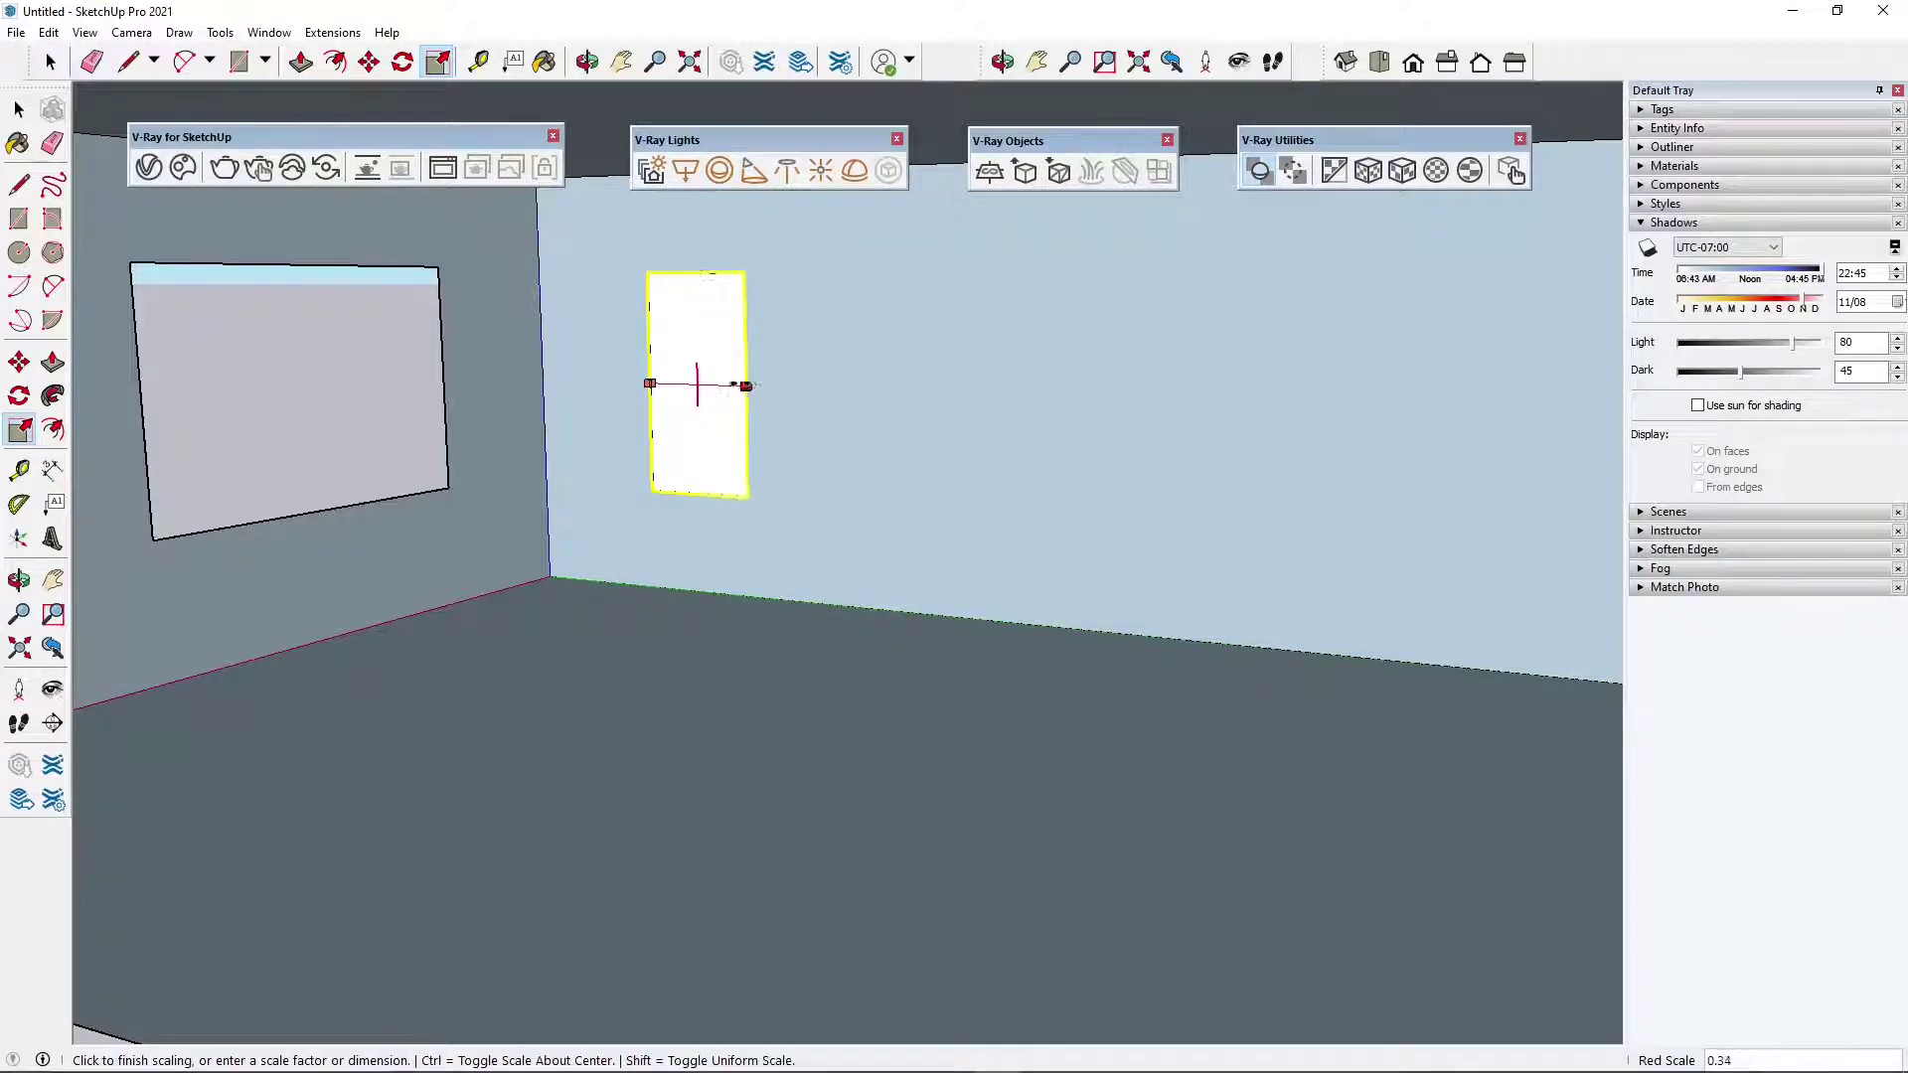
{"action": "left_click", "coordinate": [719, 383]}
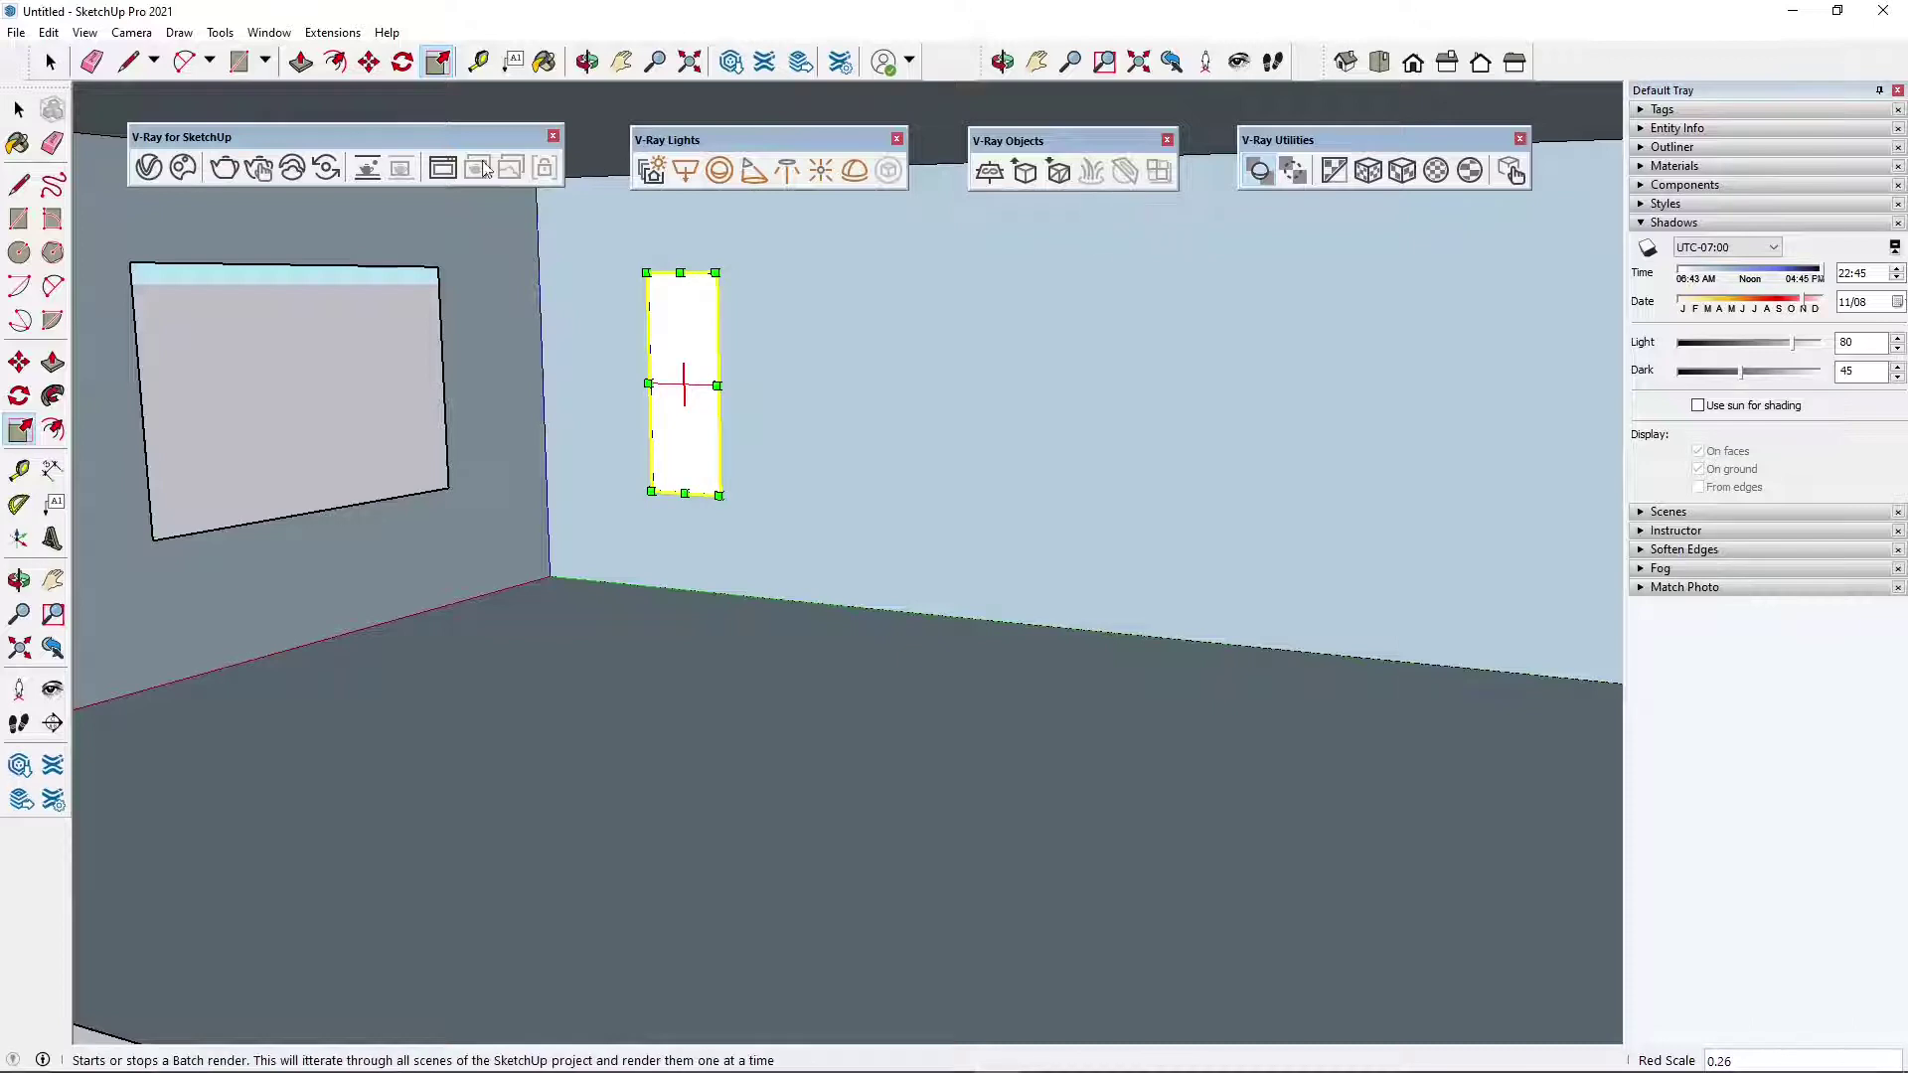
{"action": "left_click", "coordinate": [446, 169]}
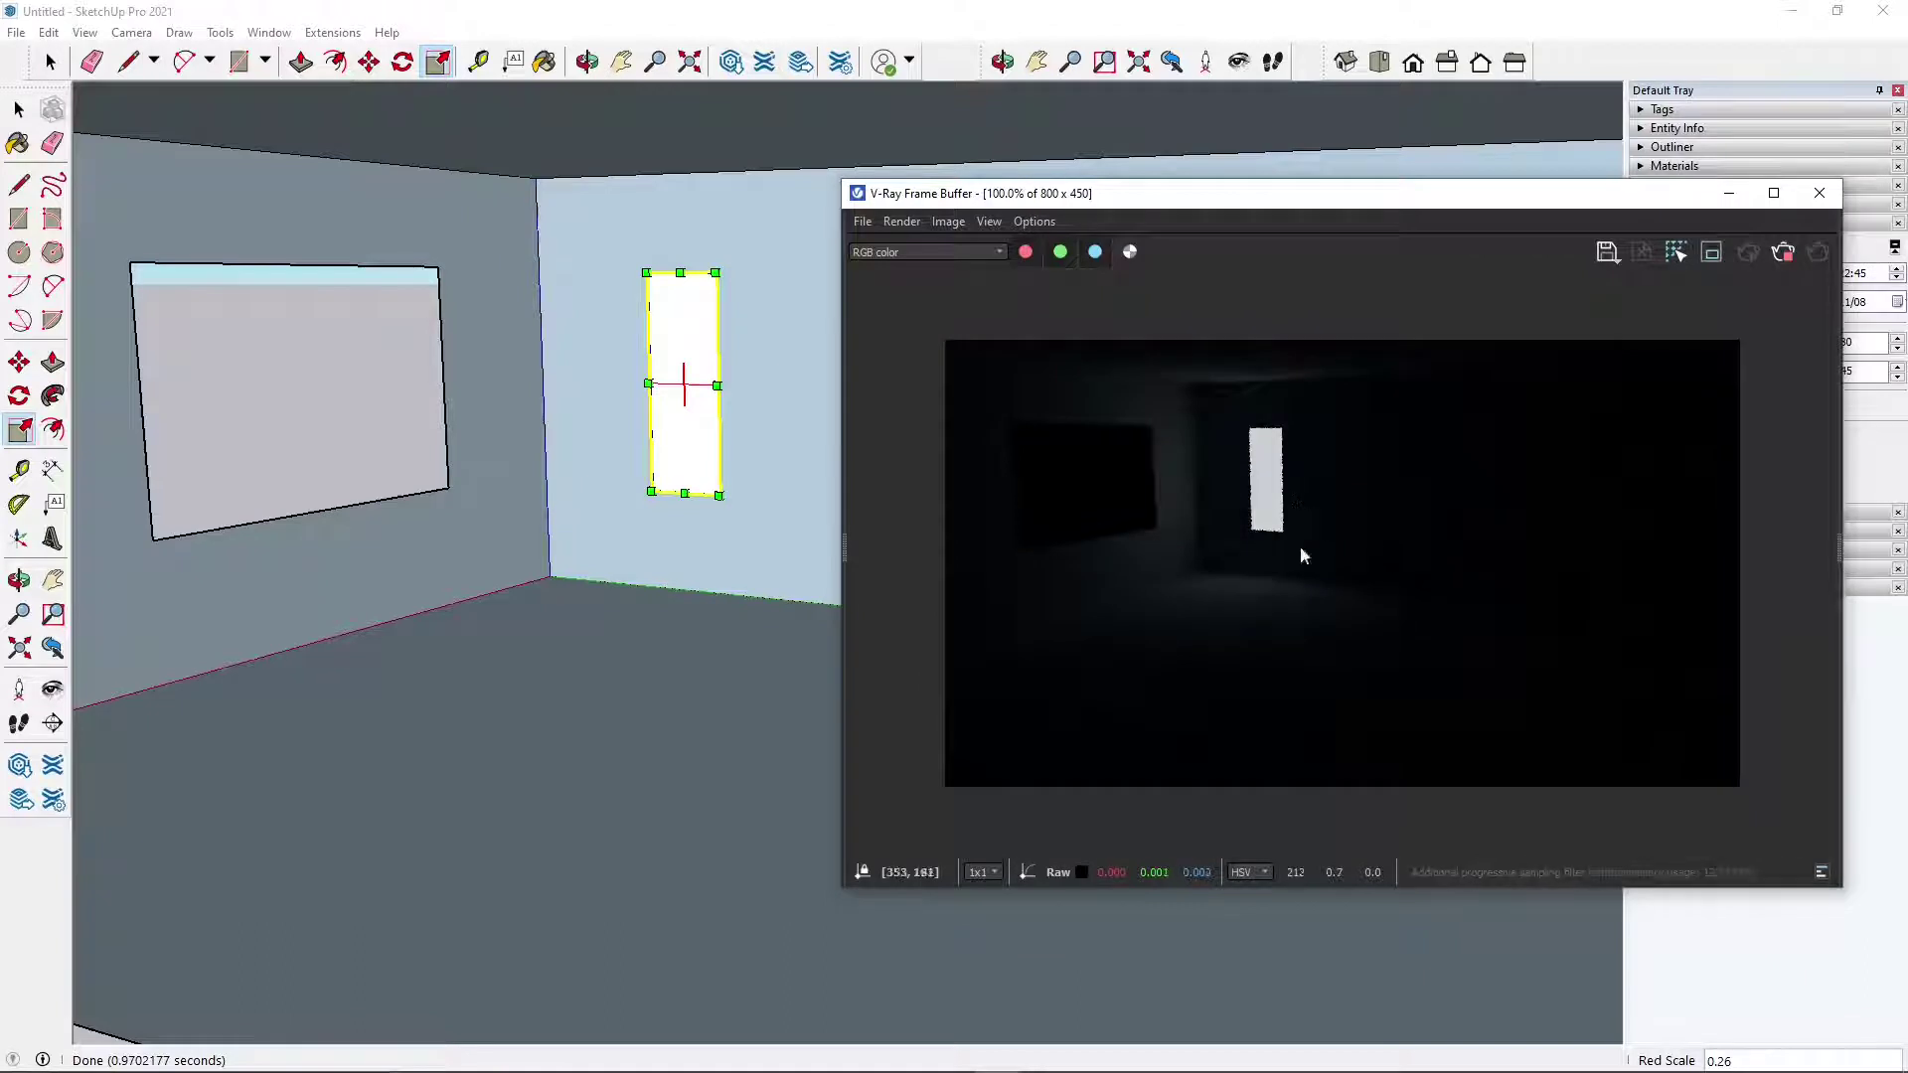
{"action": "left_click", "coordinate": [1781, 256]}
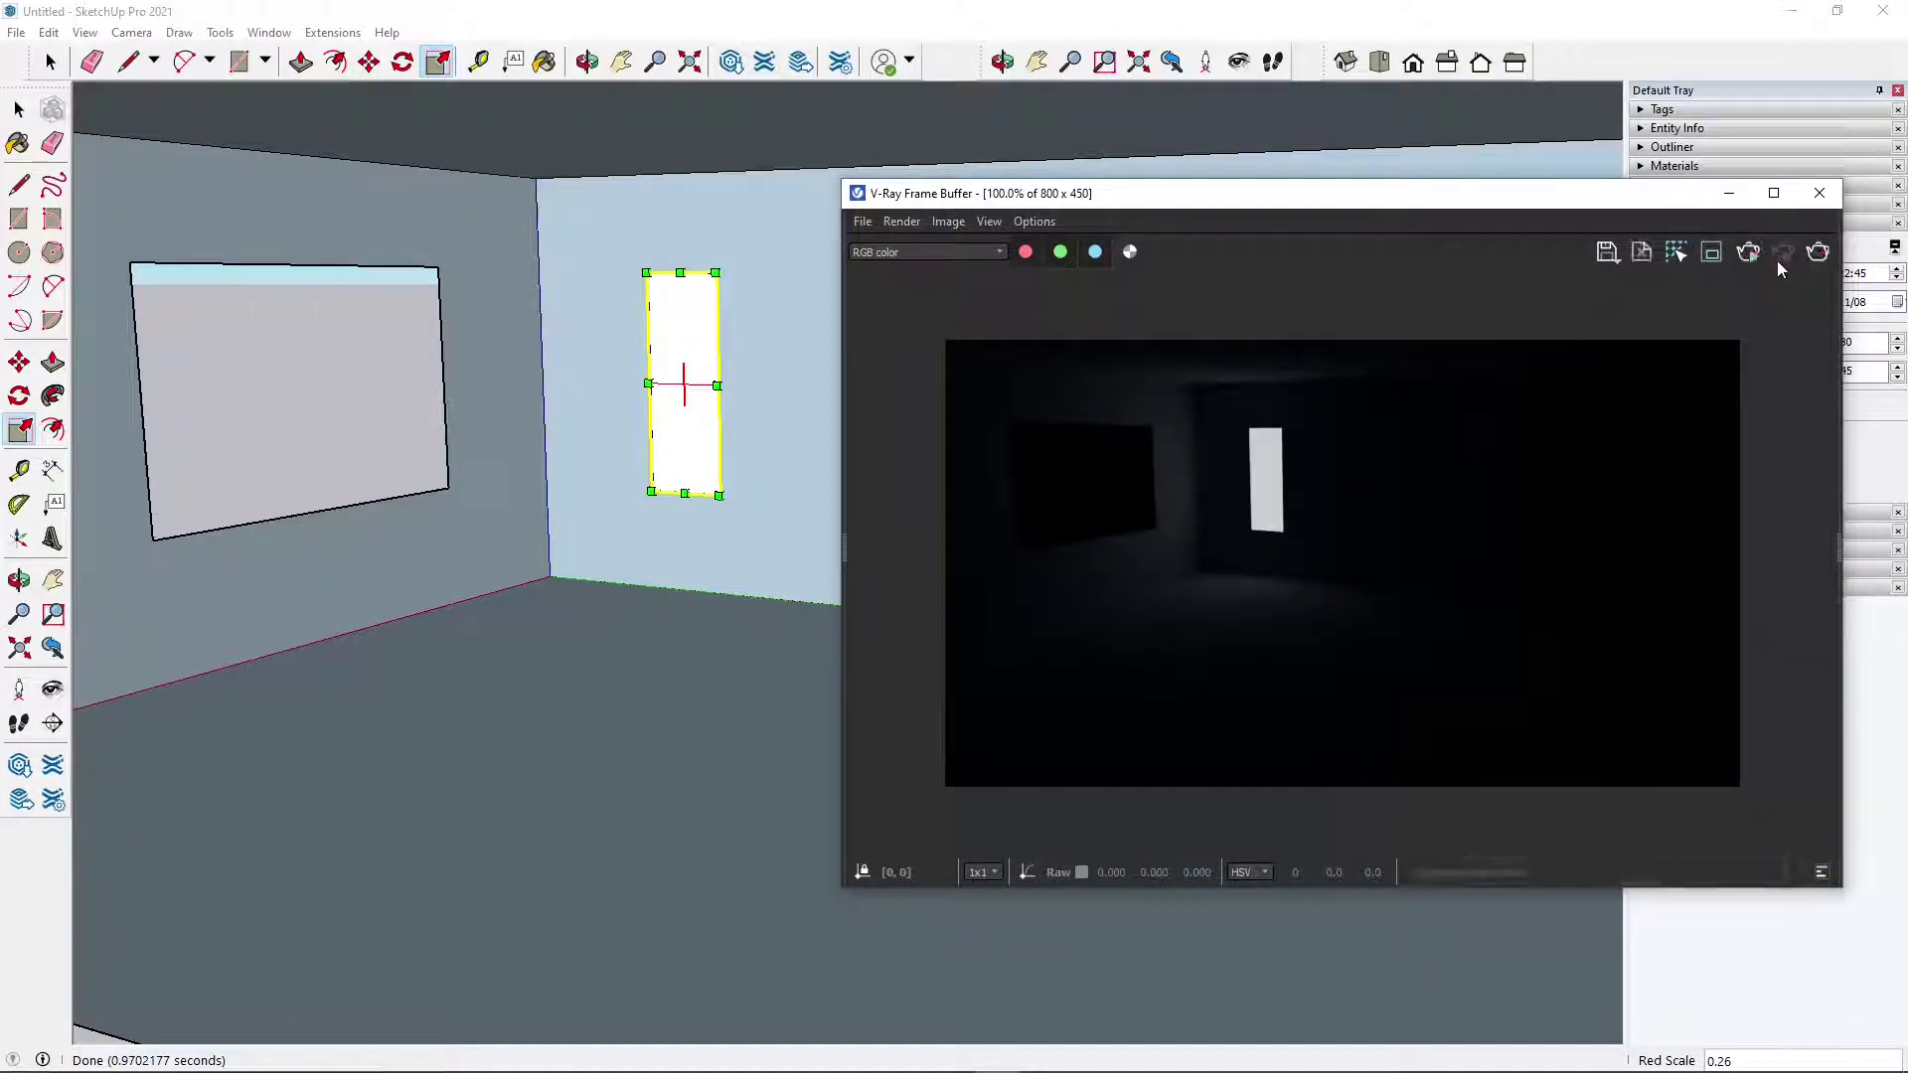
{"action": "left_click", "coordinate": [1819, 195]}
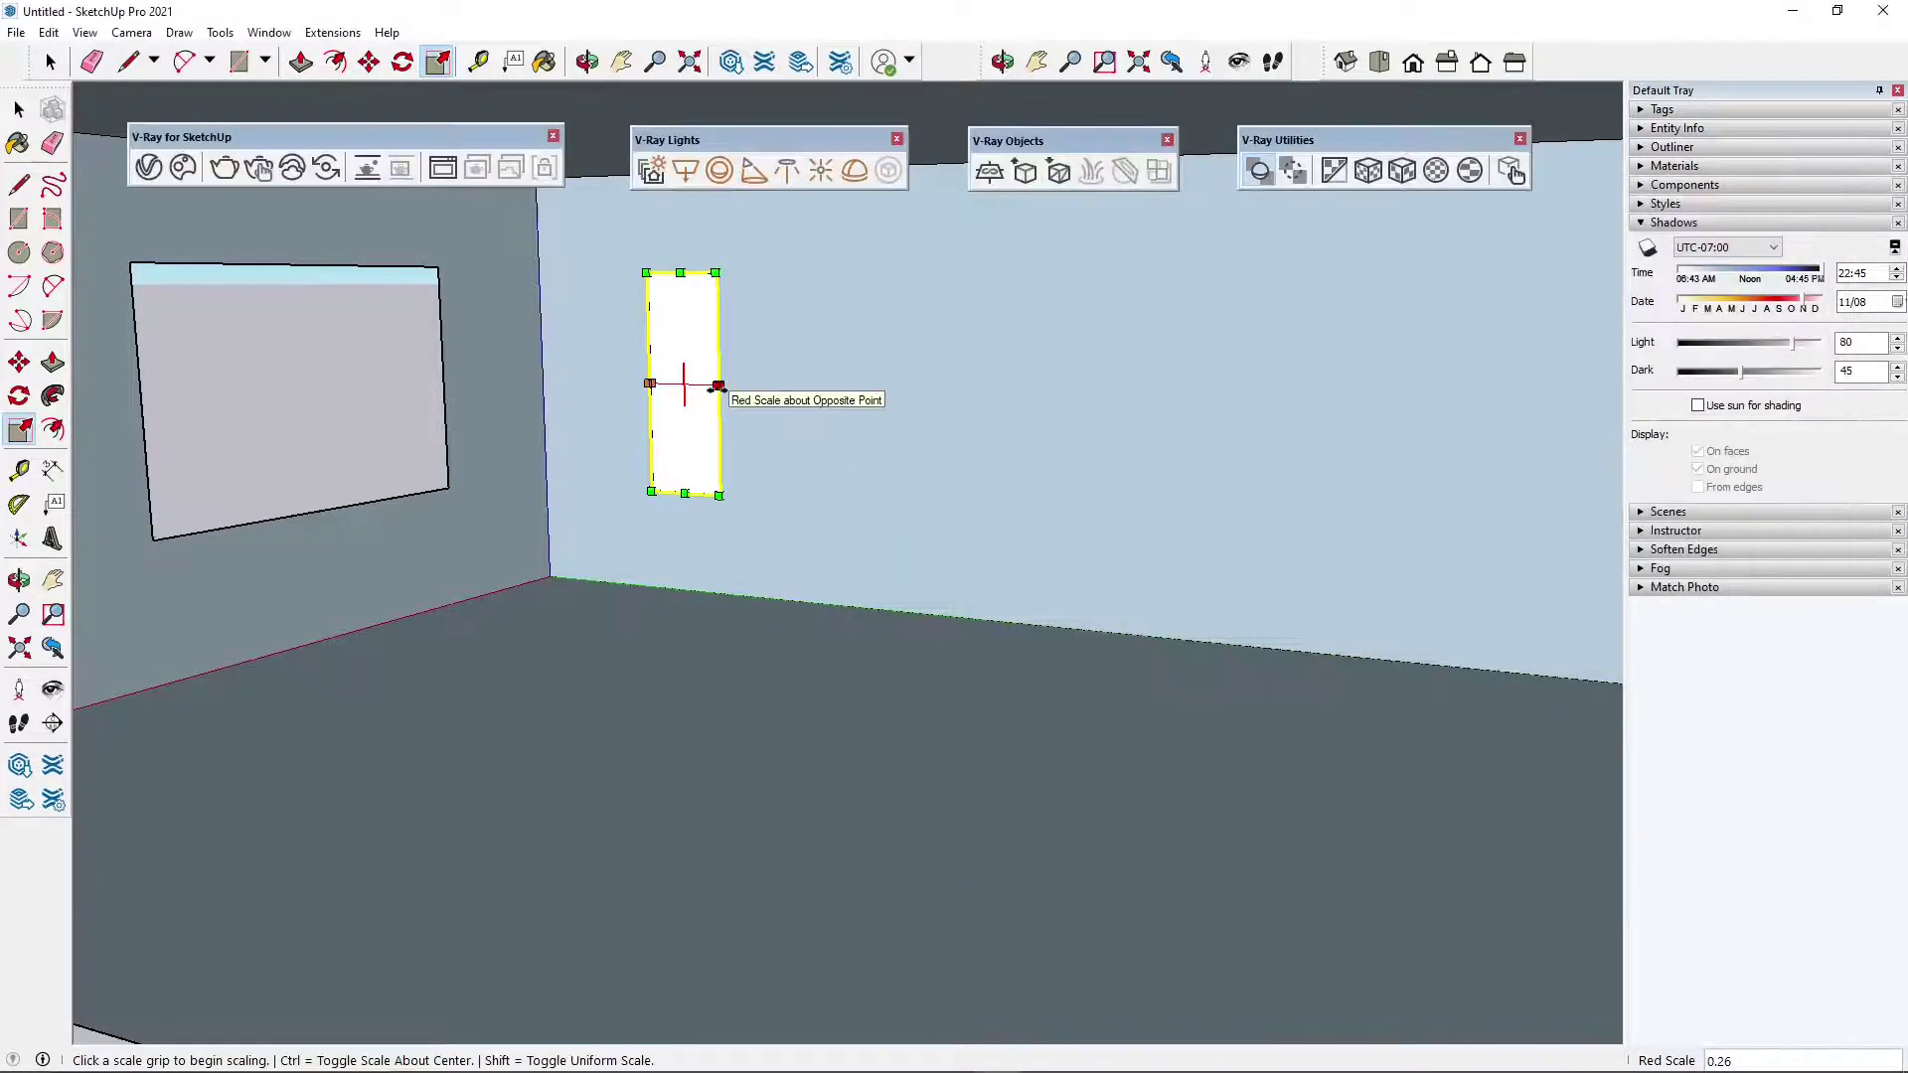
- Widen the narrow rectangle light along the back wall until it is nearly square
{"action": "left_click_drag", "start_coordinate": [718, 385], "coordinate": [883, 392]}
{"action": "key", "text": "space"}
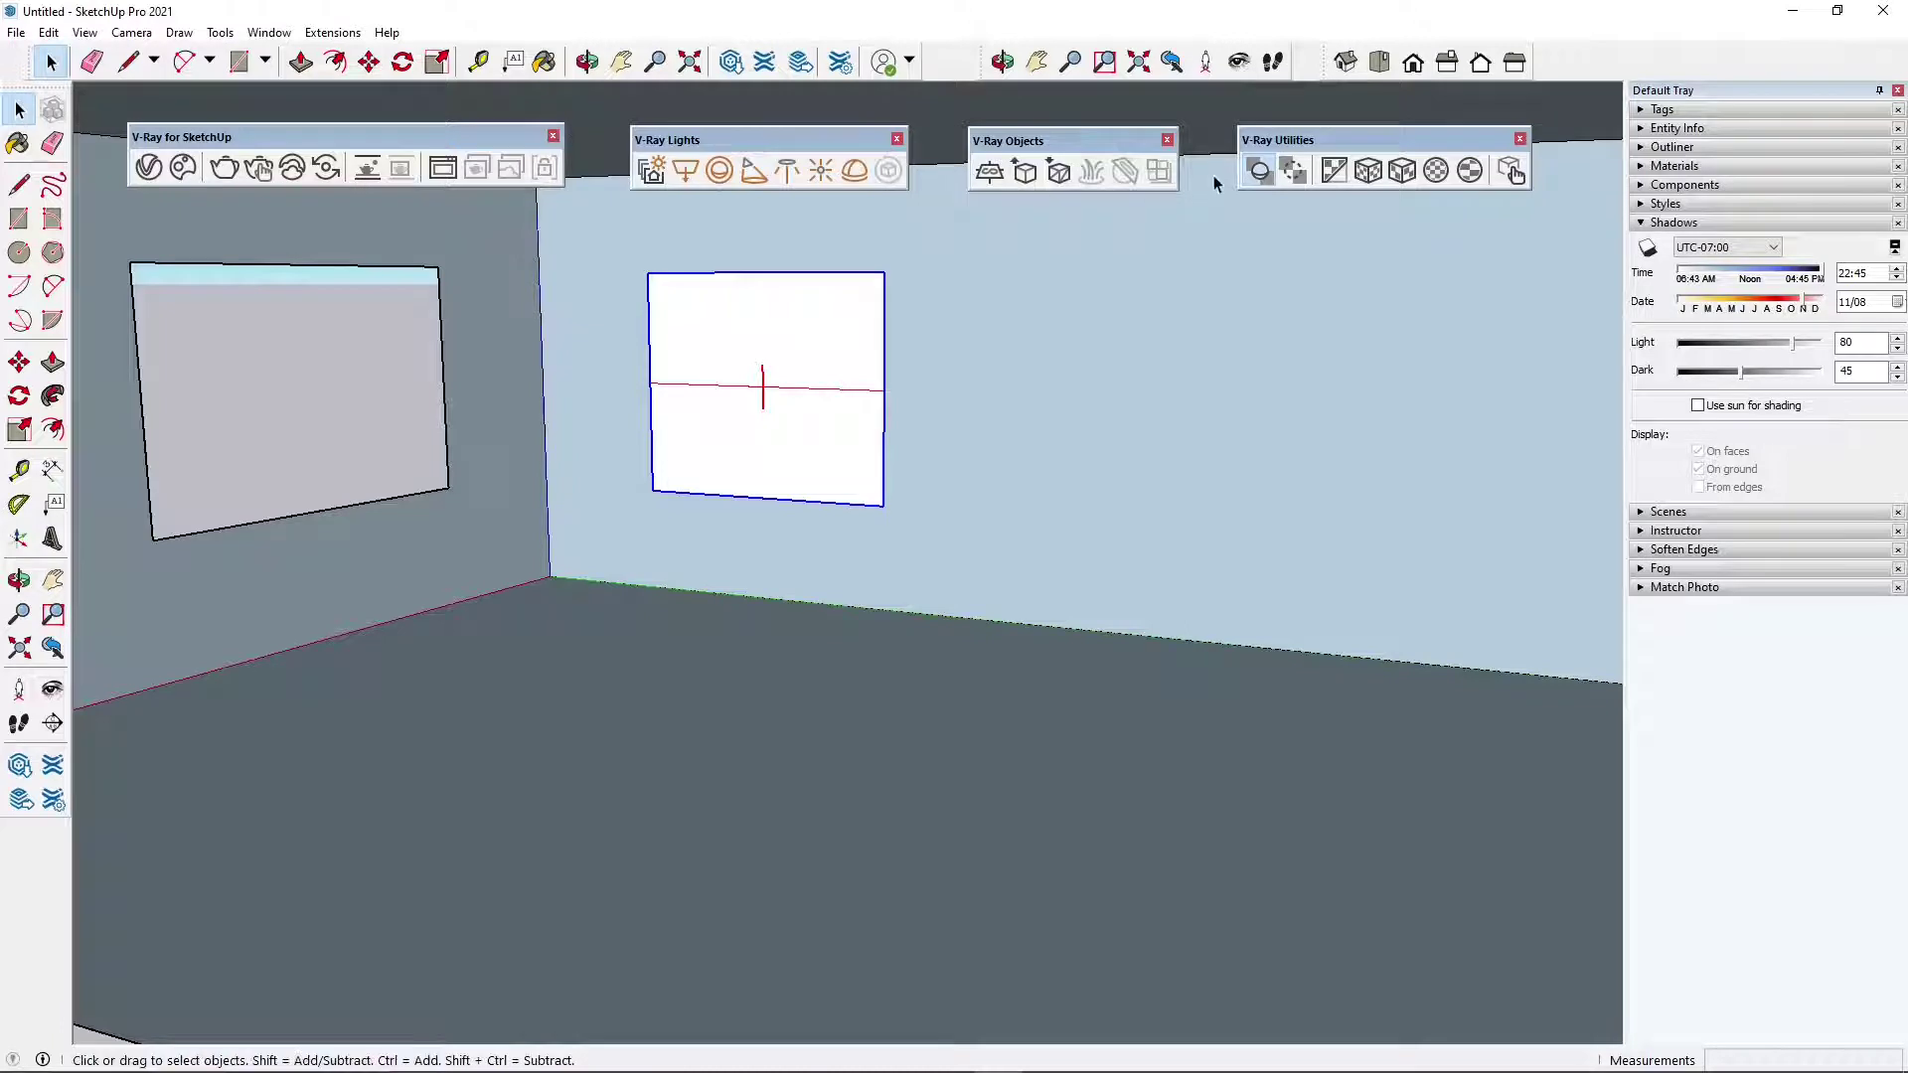
- Toggle the V-Ray widgets between hidden and shown, and view the back wall with them hidden
{"action": "left_click", "coordinate": [1293, 172]}
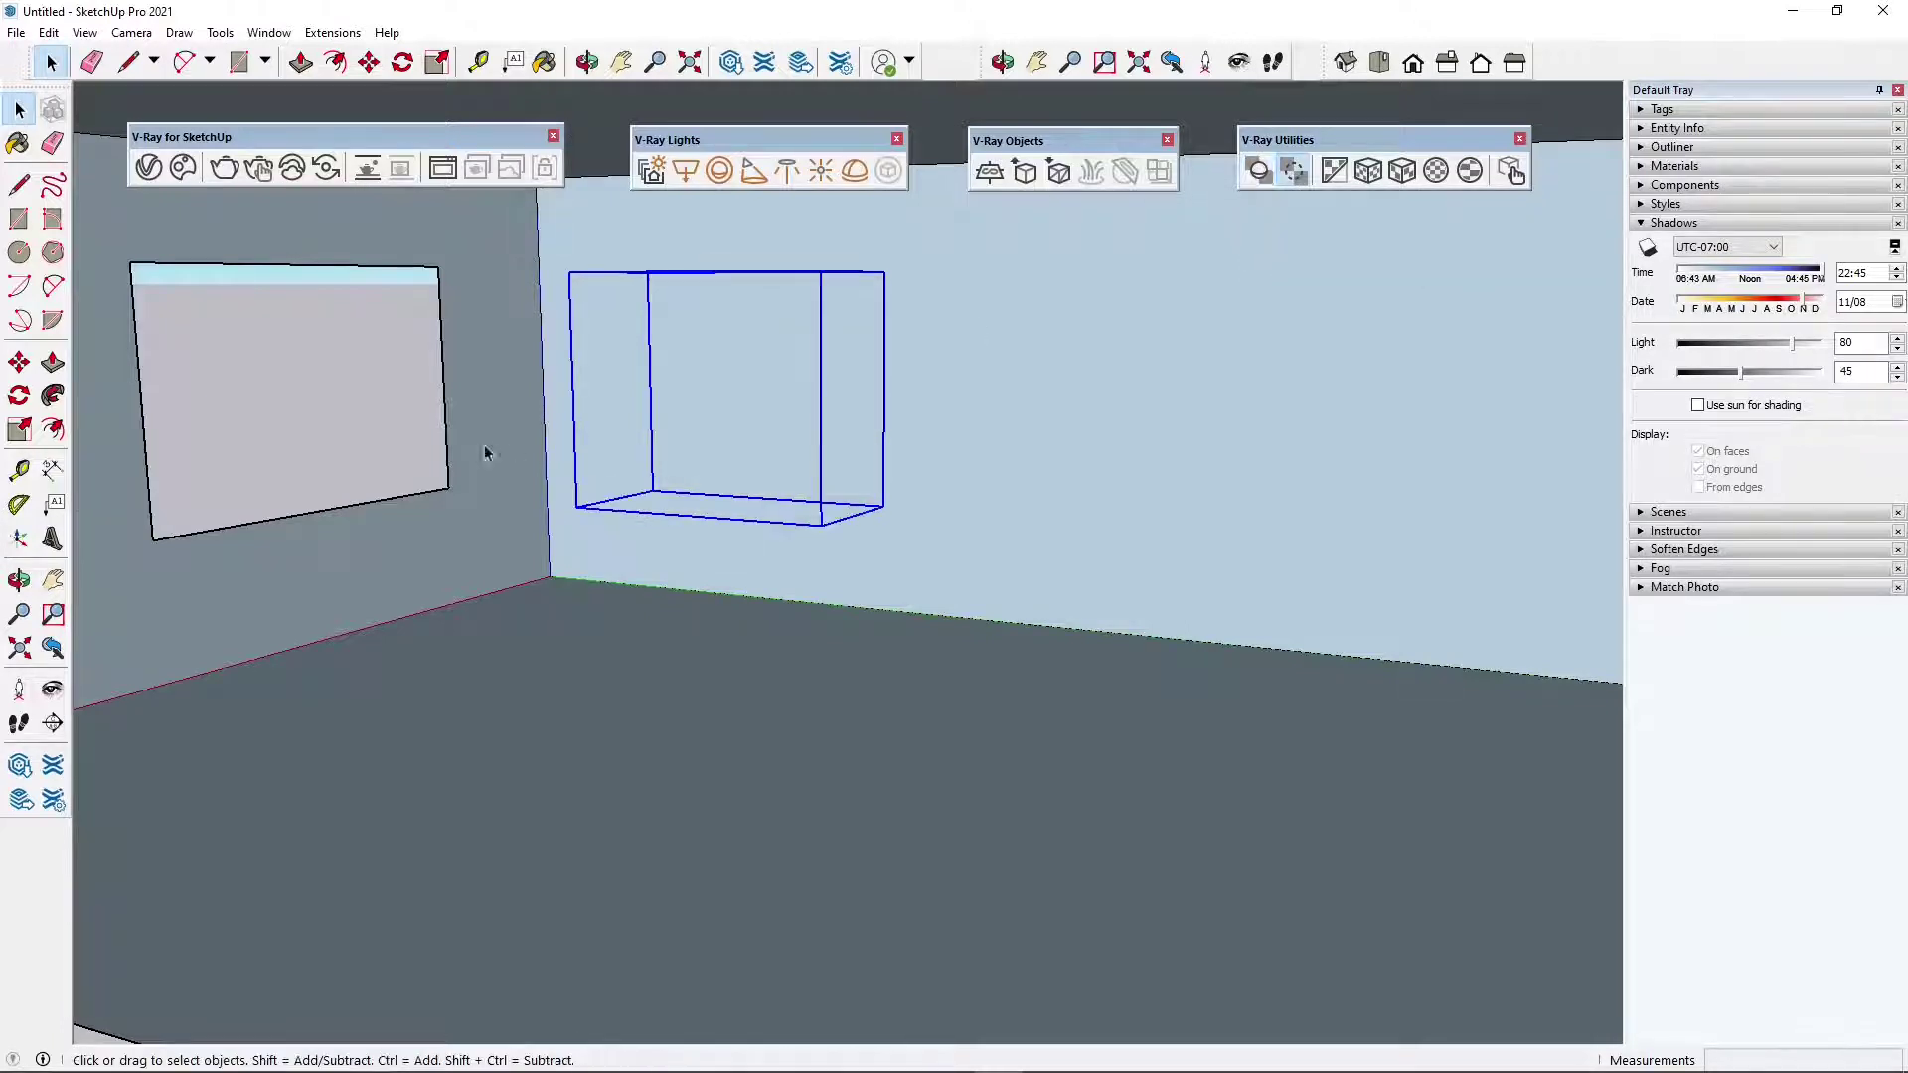
{"action": "left_click", "coordinate": [815, 235]}
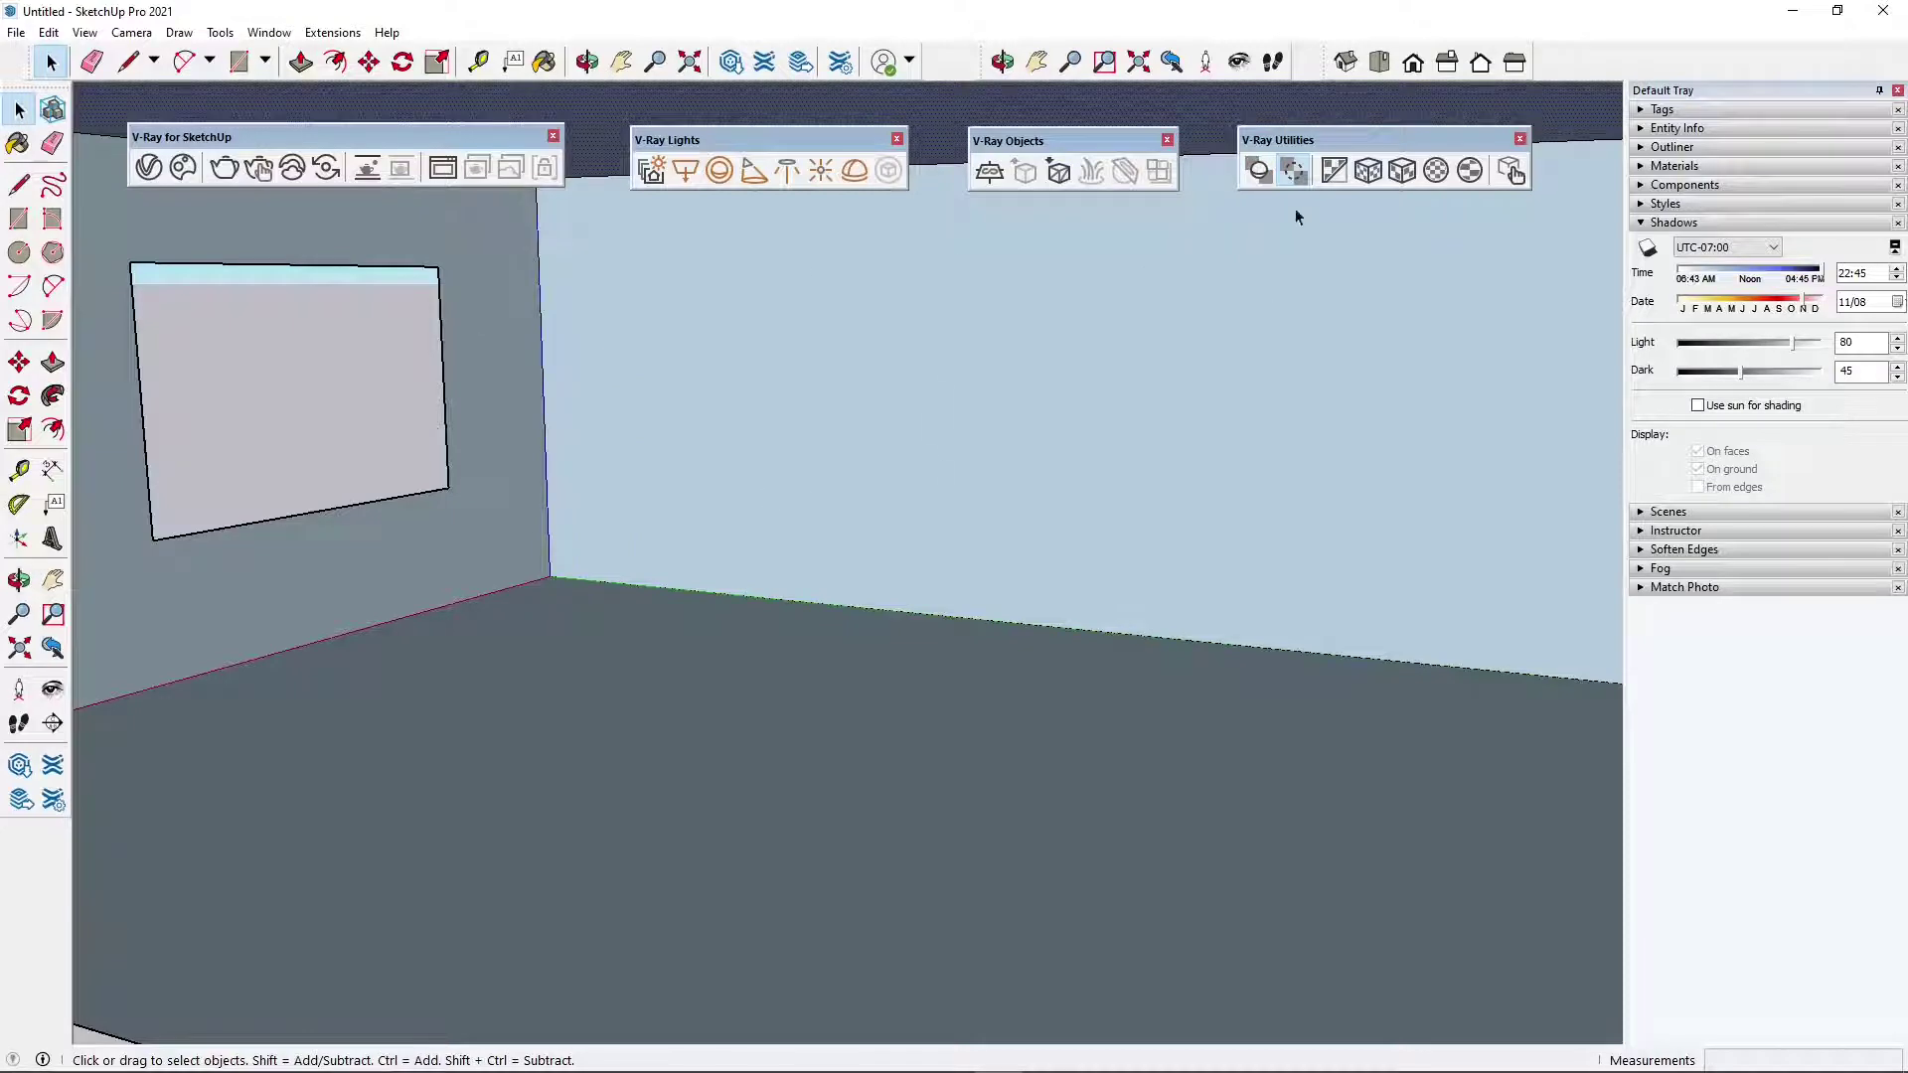
{"action": "left_click", "coordinate": [1294, 174]}
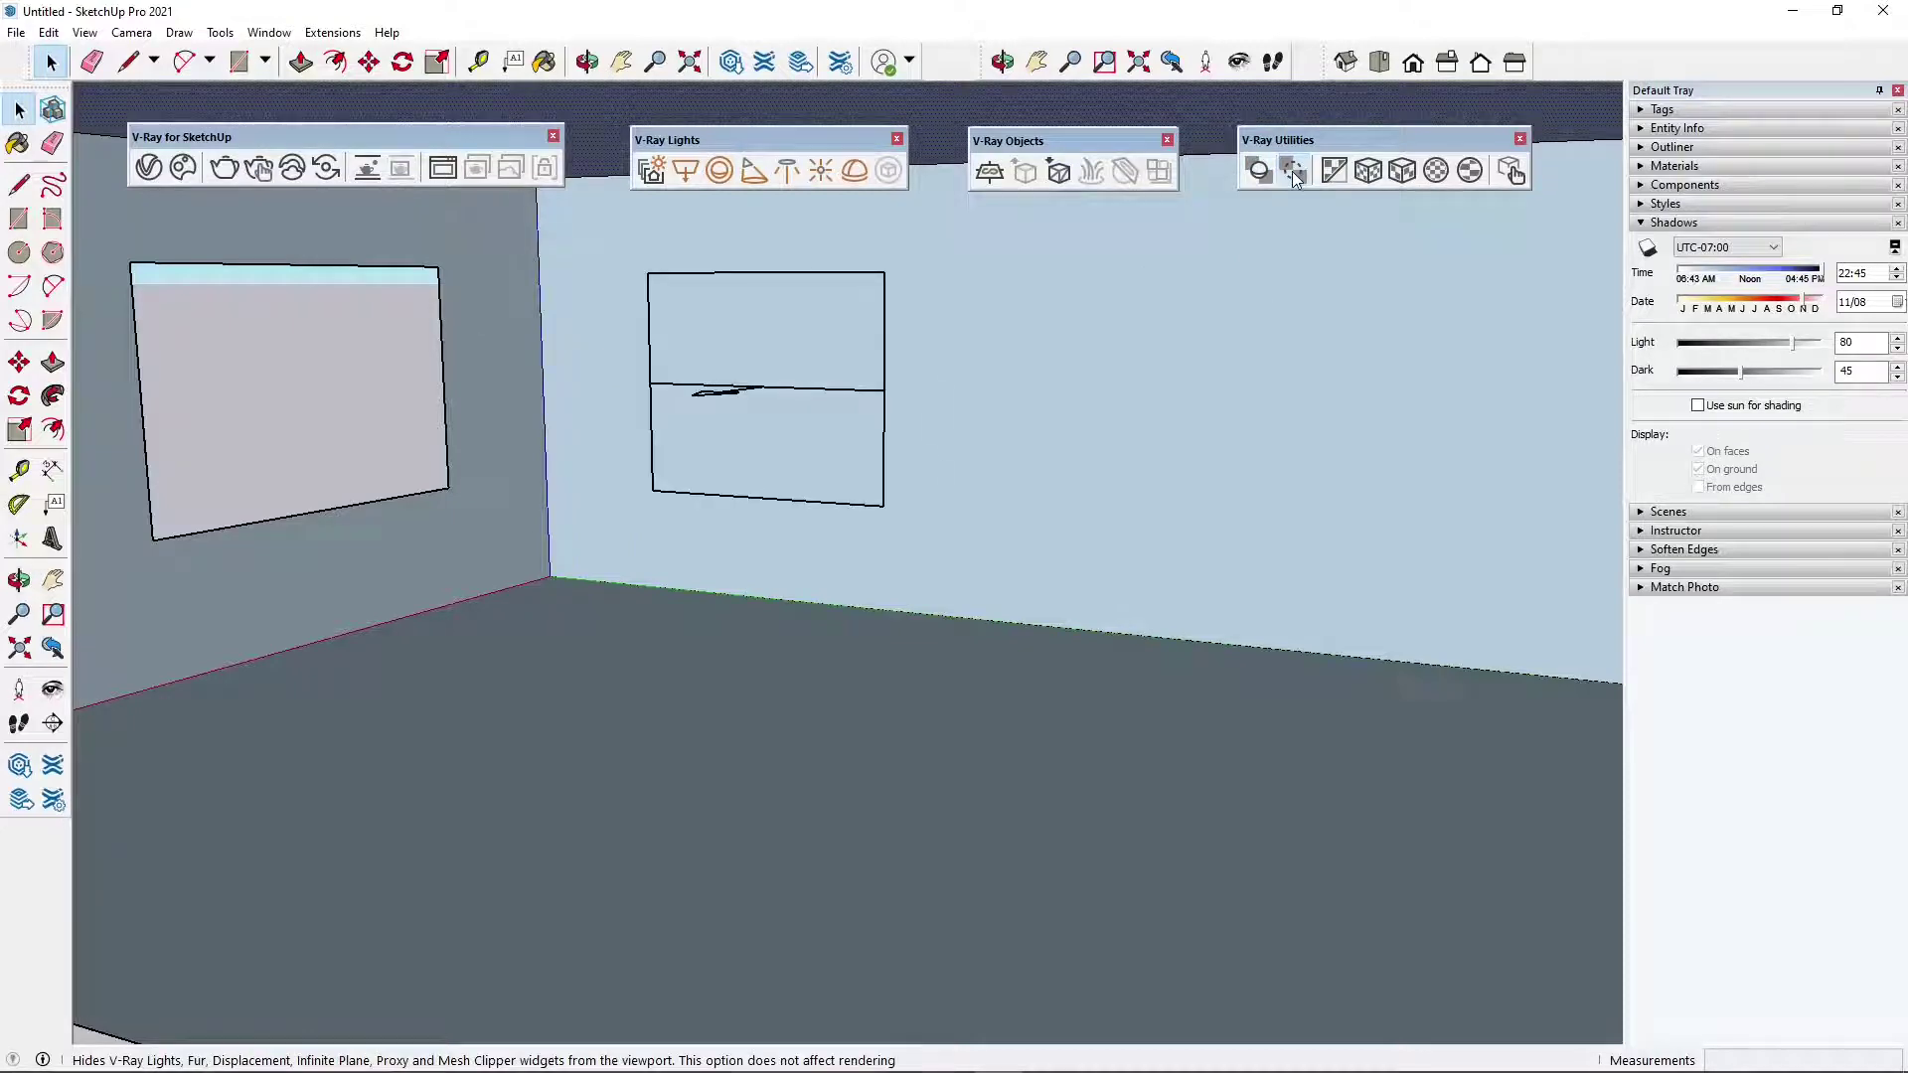
{"action": "left_click", "coordinate": [1298, 175]}
{"action": "left_click", "coordinate": [1298, 175]}
{"action": "left_click", "coordinate": [1304, 177]}
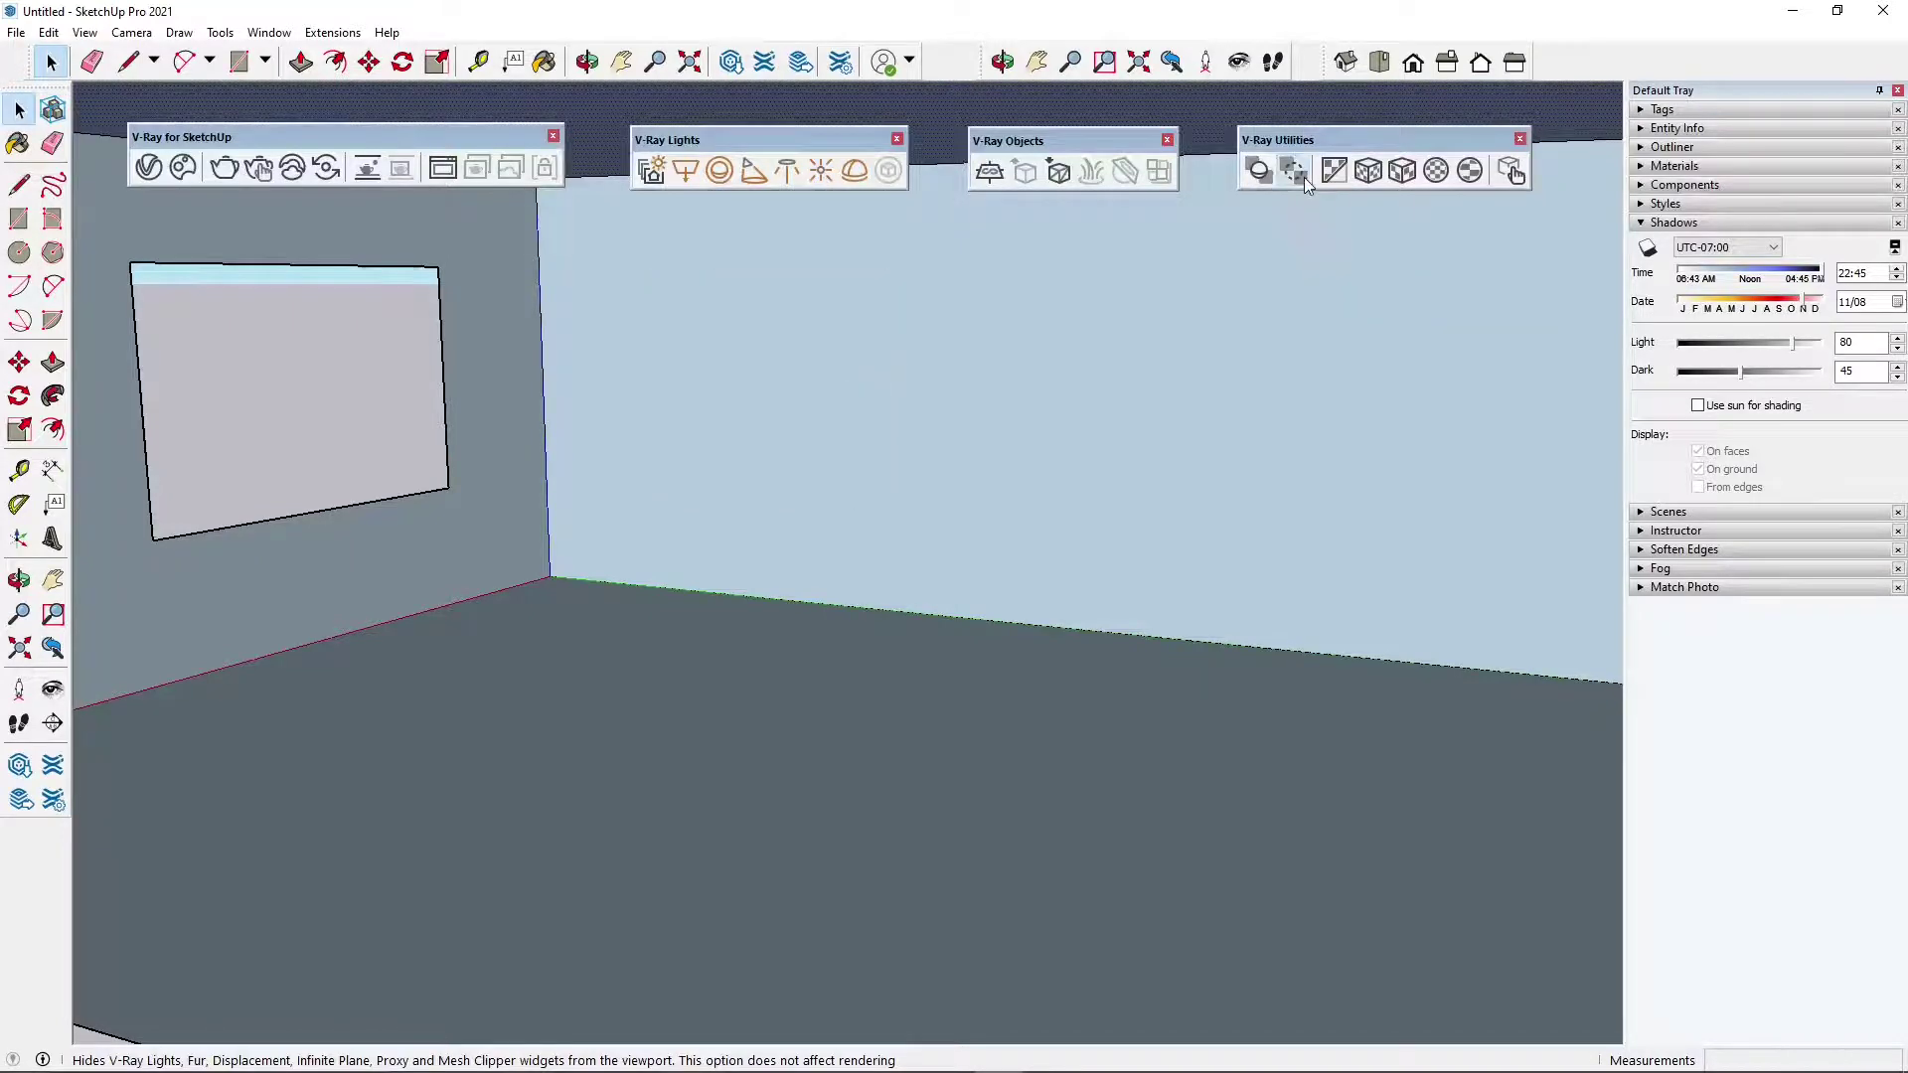
{"action": "middle_click_drag", "start_coordinate": [730, 457], "coordinate": [761, 477]}
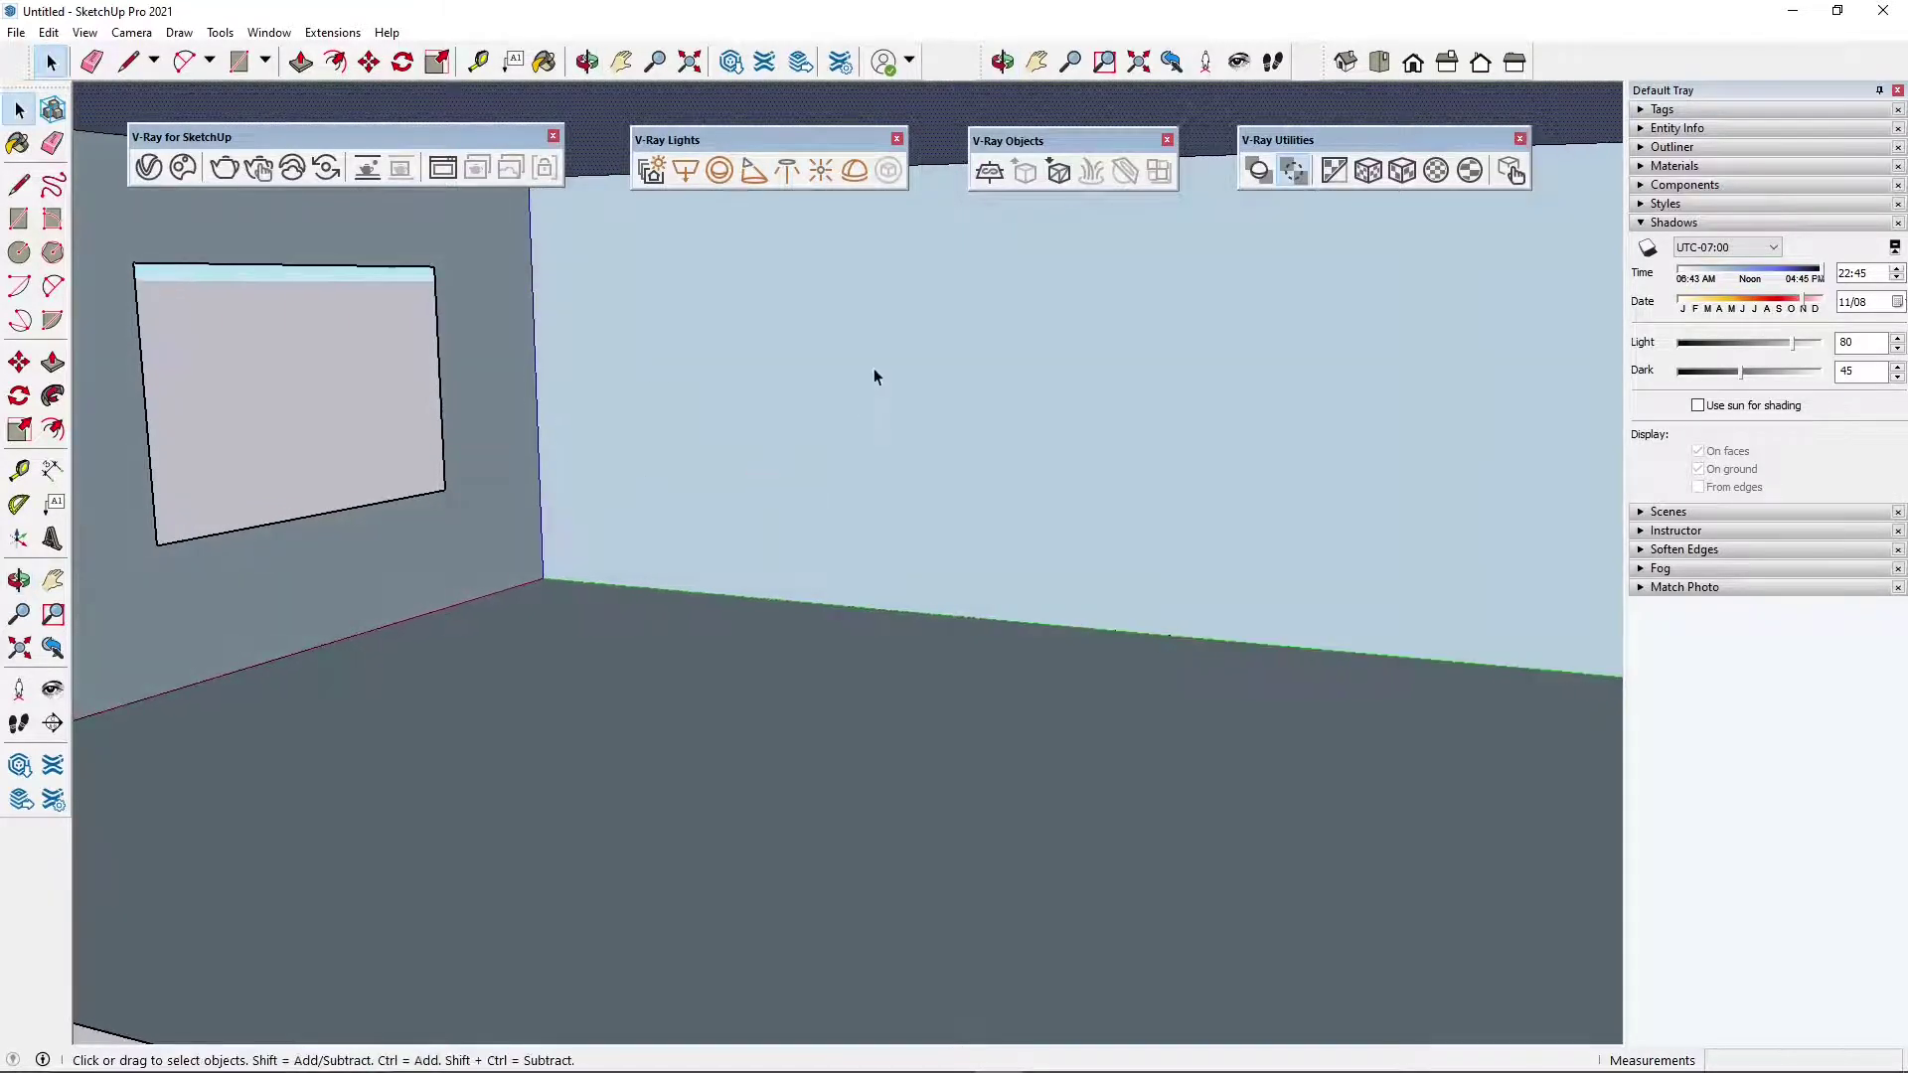
{"action": "middle_click_drag", "start_coordinate": [874, 369], "coordinate": [673, 384]}
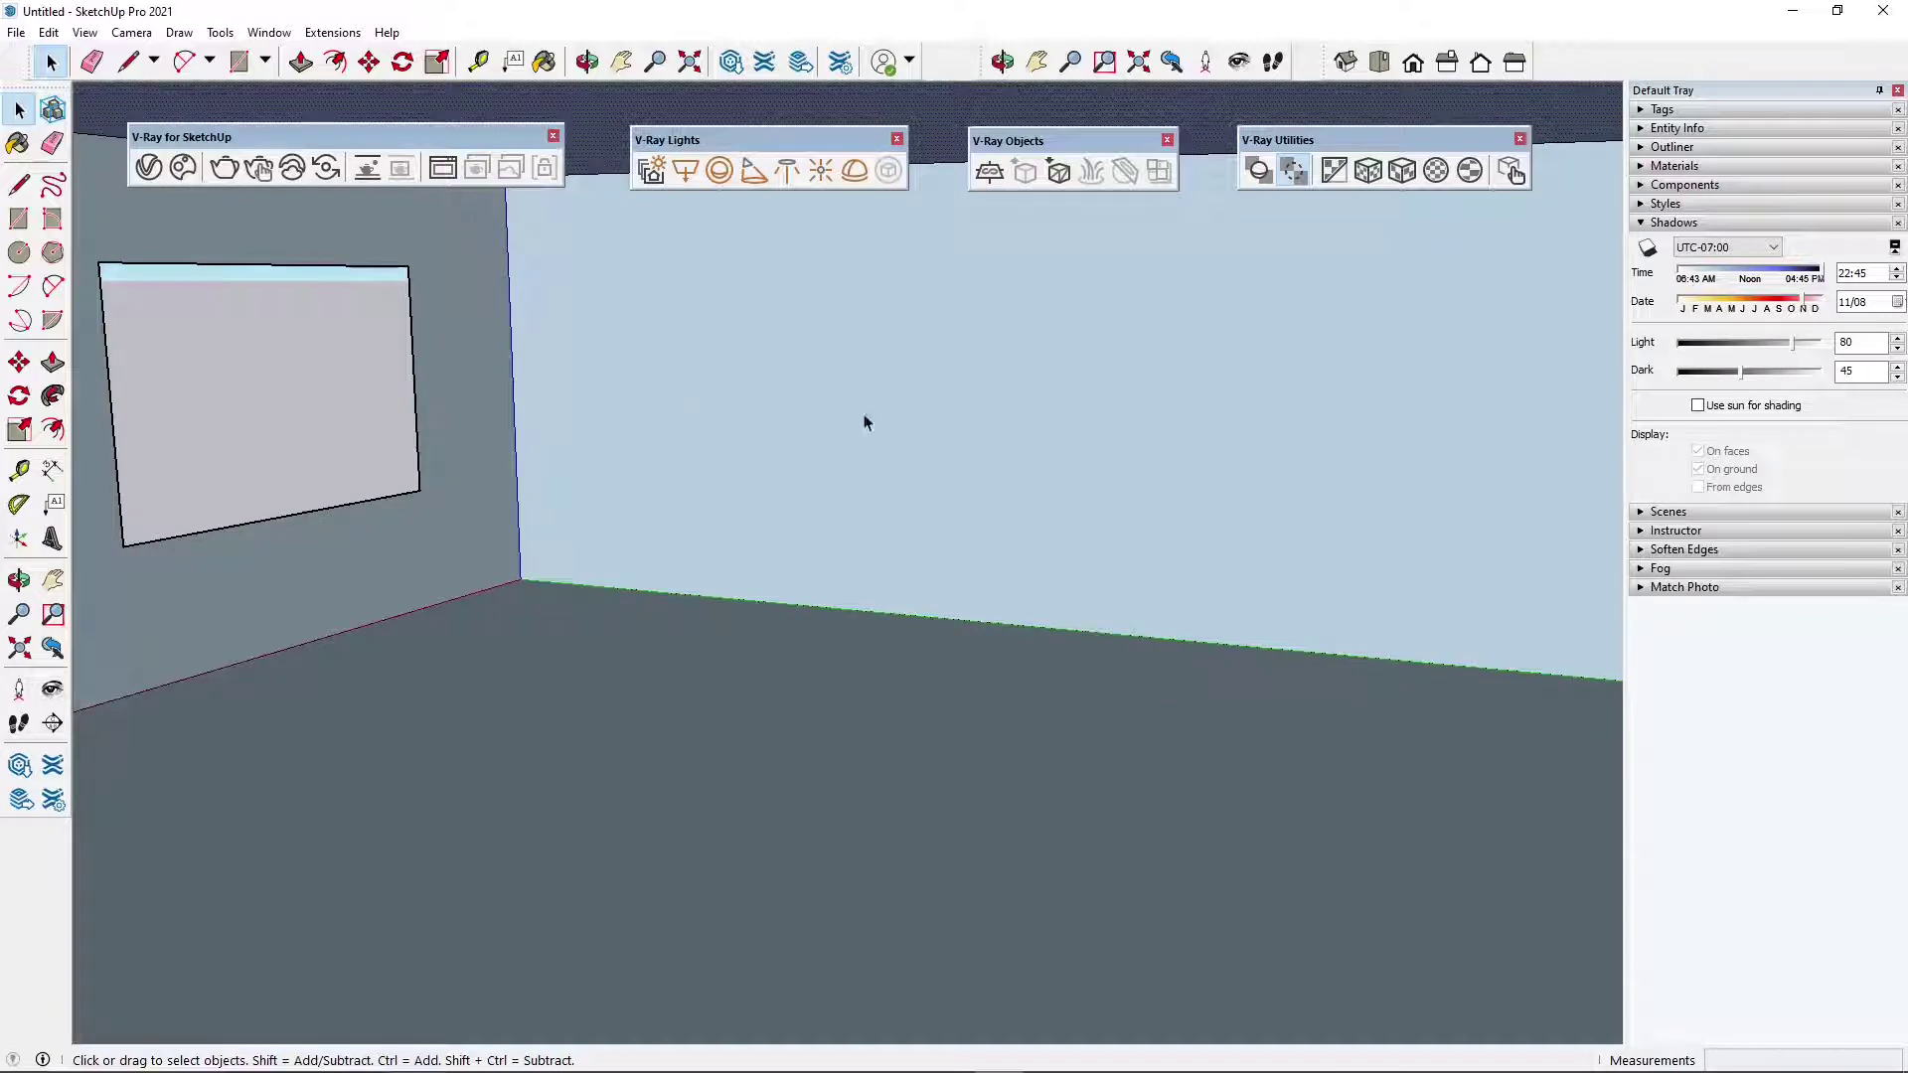
- Show the V-Ray light widgets in the model and turn off their solid display
{"action": "left_click", "coordinate": [1284, 185]}
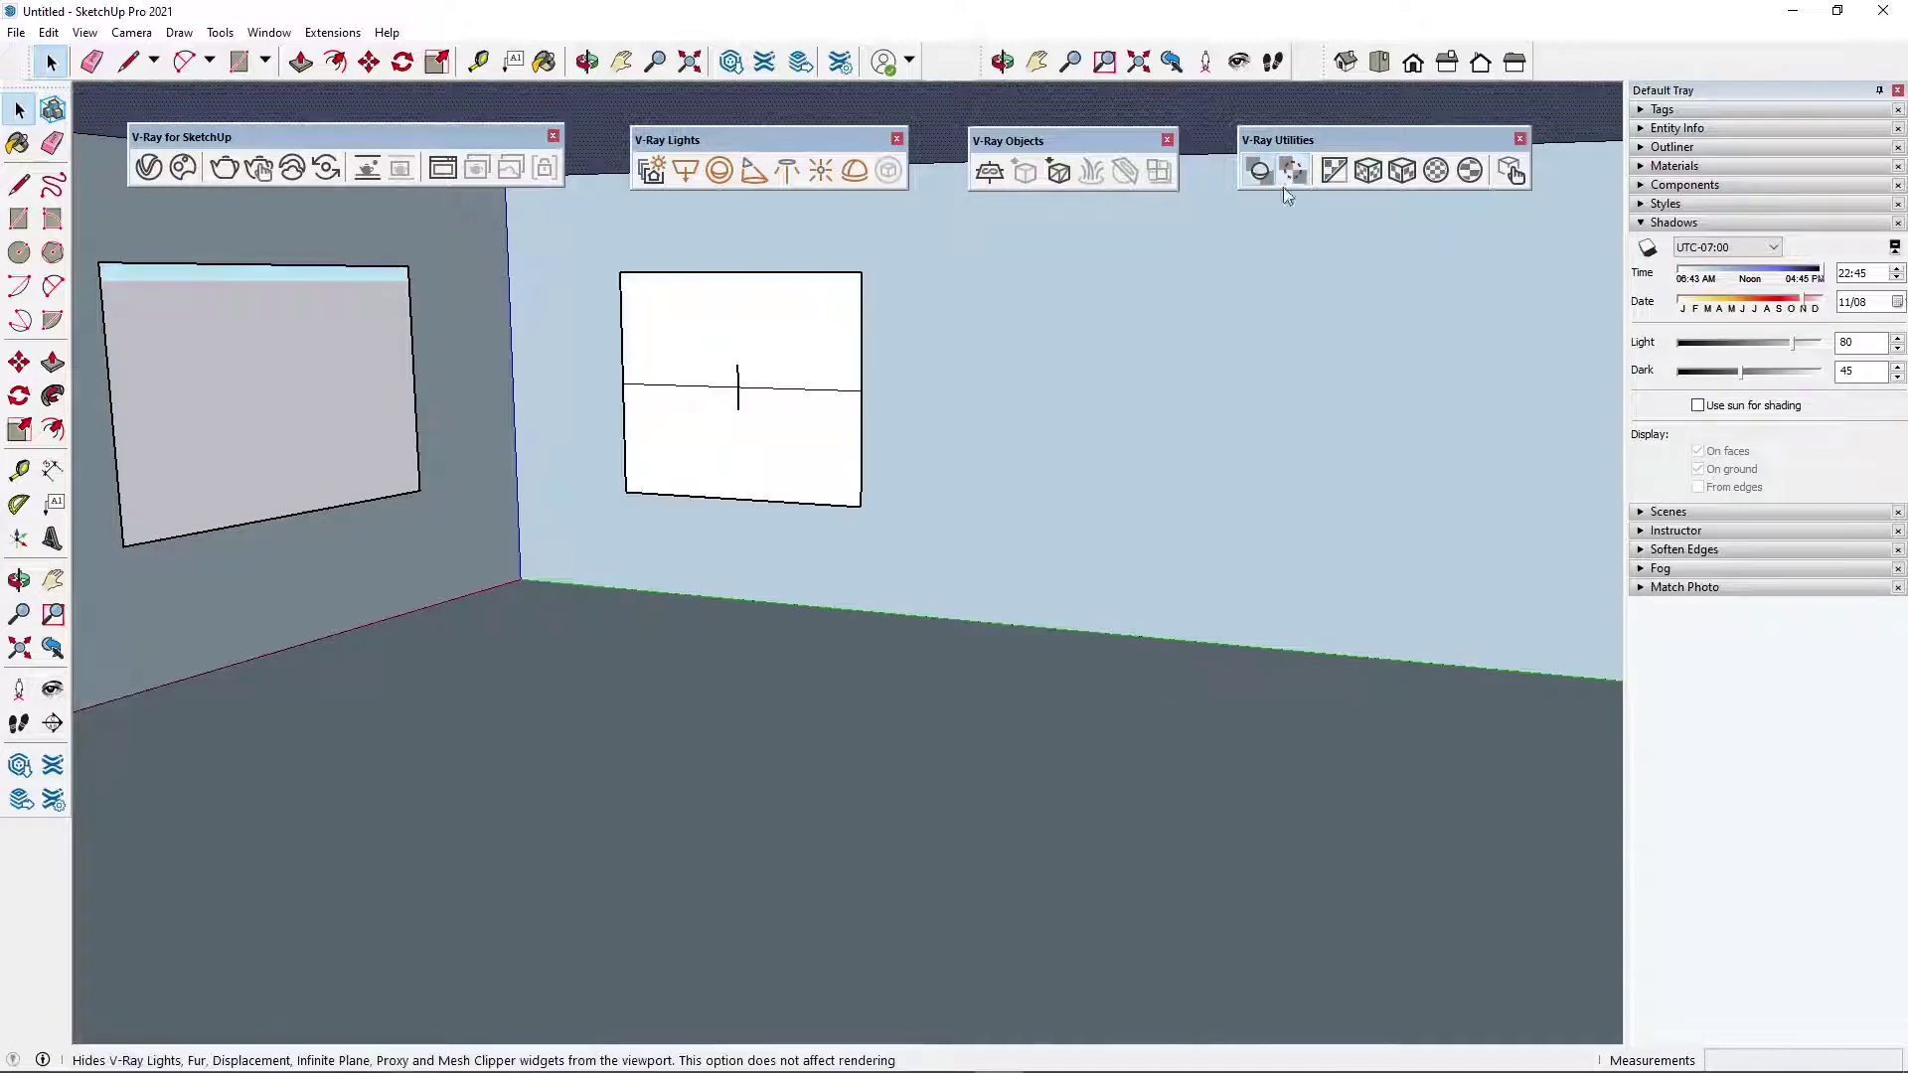
{"action": "left_click", "coordinate": [1256, 180]}
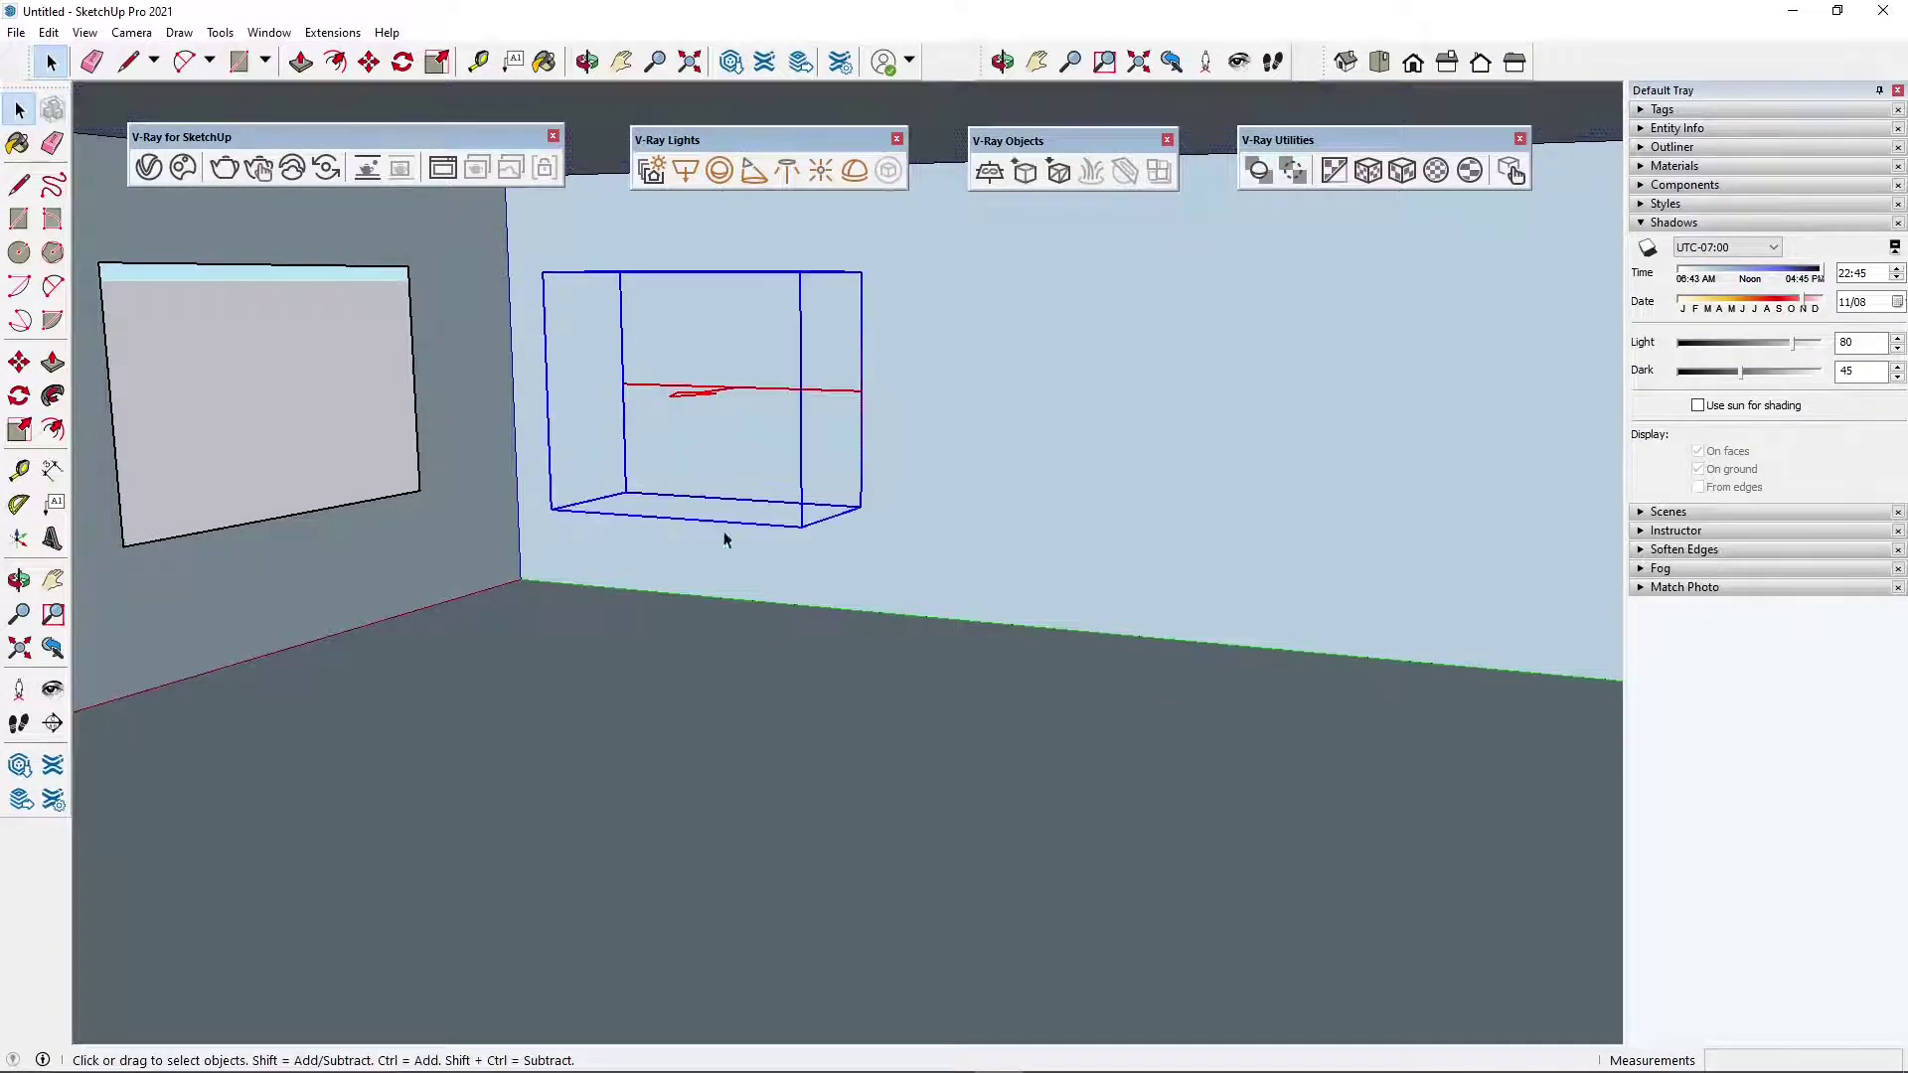
{"action": "middle_click_drag", "start_coordinate": [724, 533], "coordinate": [665, 393]}
{"action": "middle_click_drag", "start_coordinate": [608, 492], "coordinate": [709, 230]}
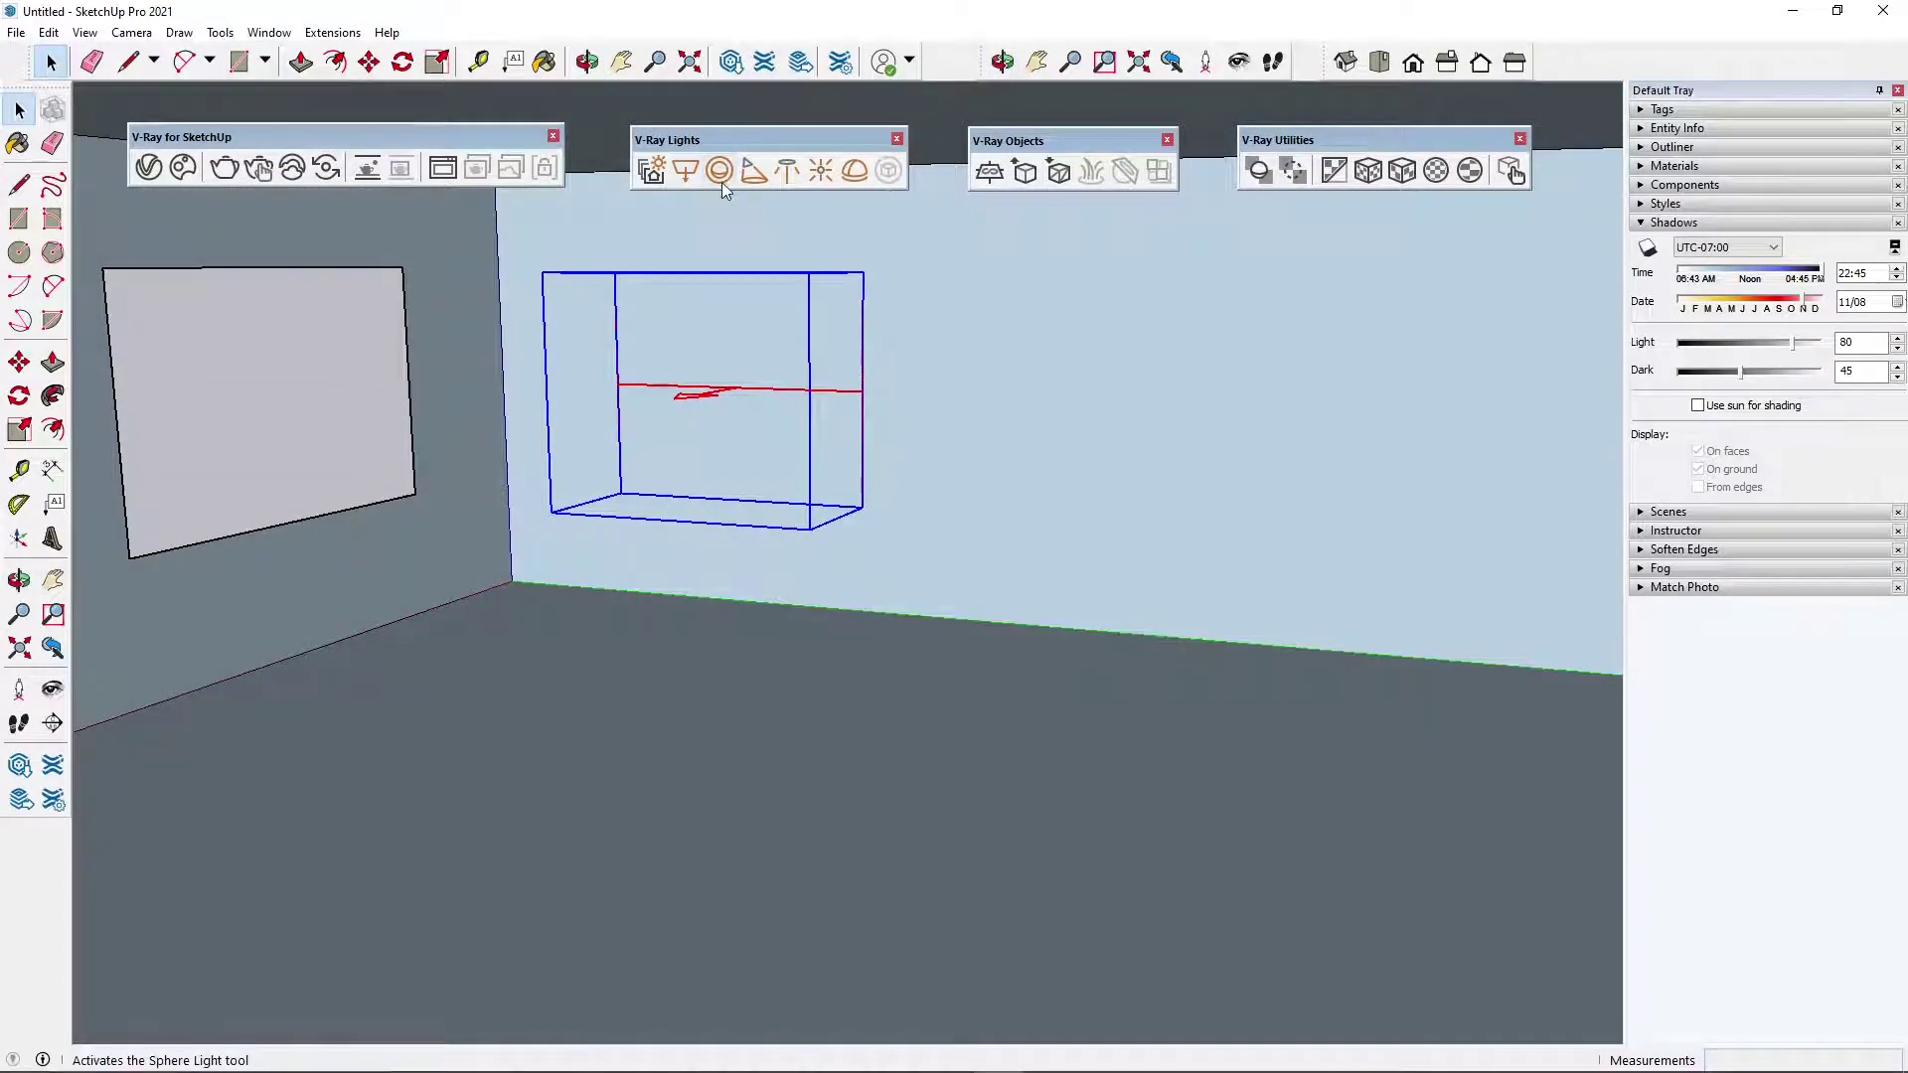
- Place a V-Ray sphere light on the long back wall beside the rectangle light and select it
{"action": "left_click", "coordinate": [719, 181]}
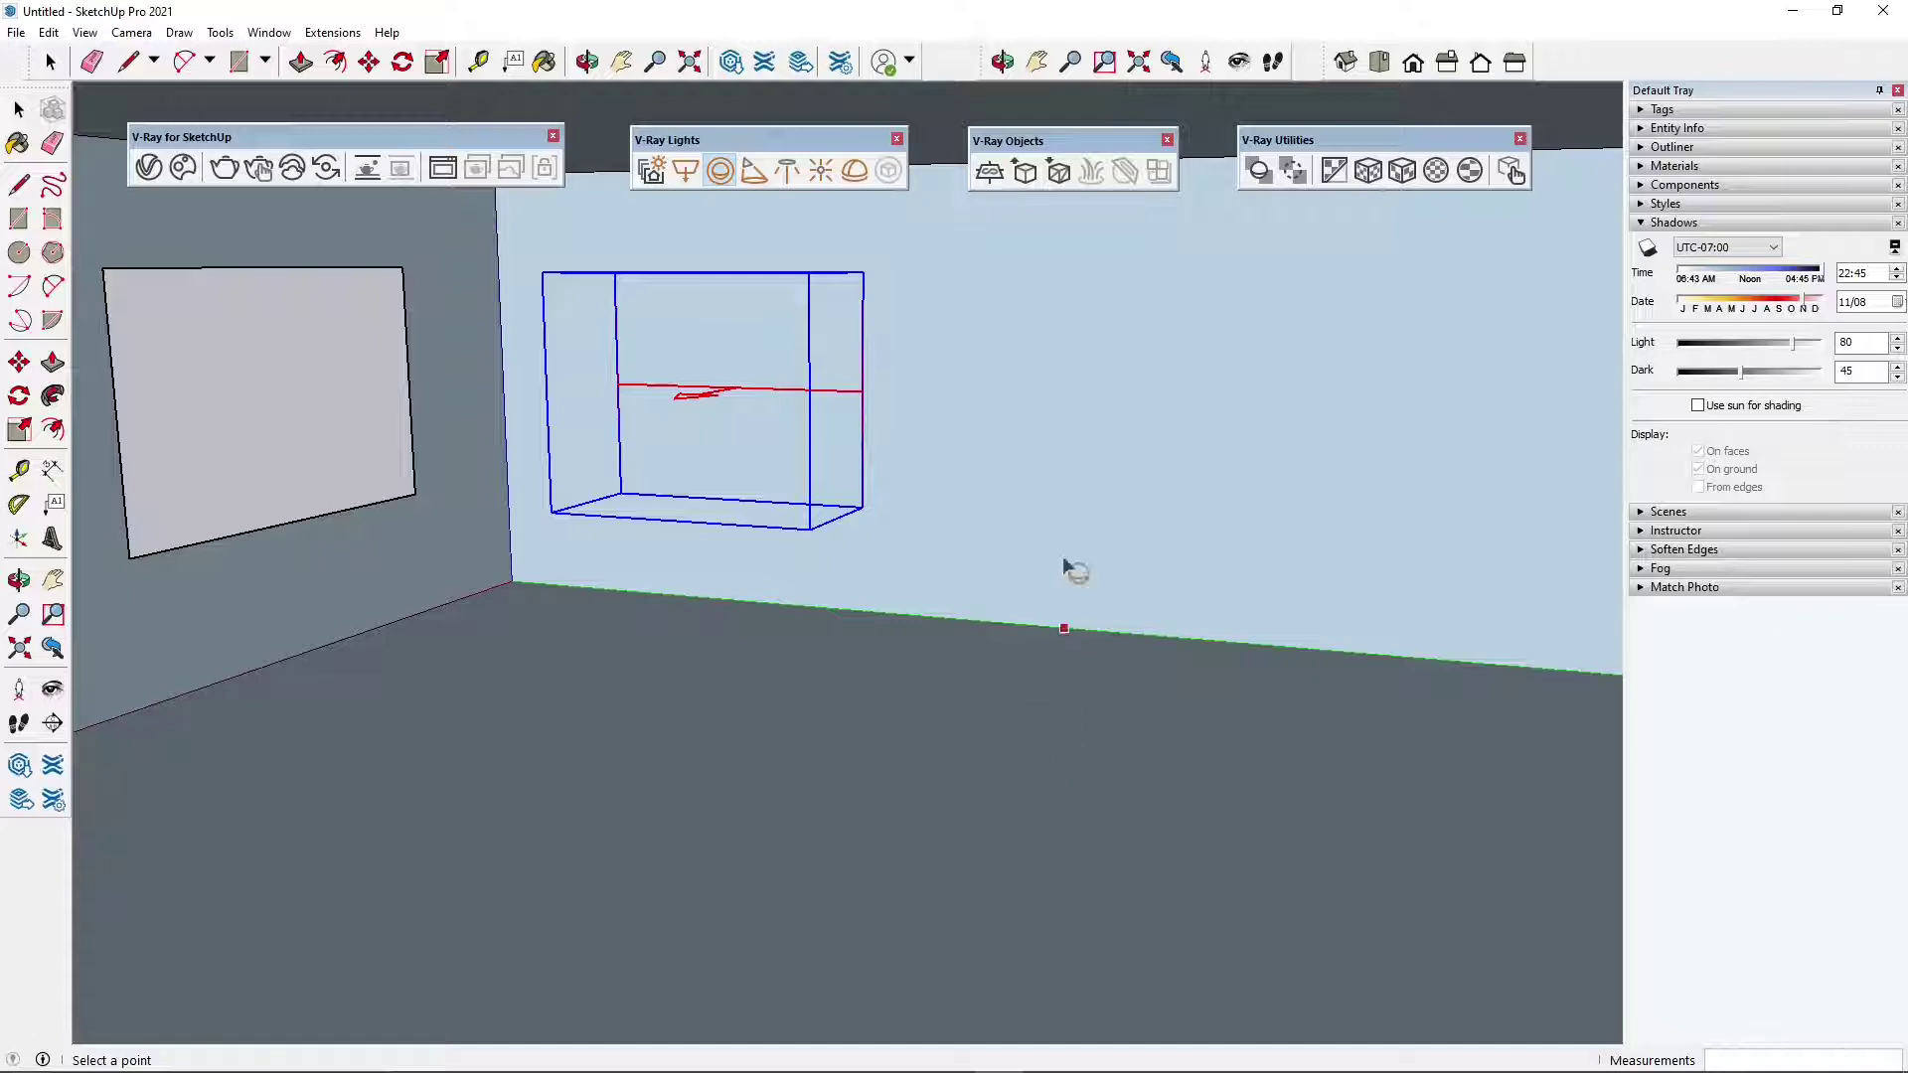
{"action": "left_click", "coordinate": [1158, 397]}
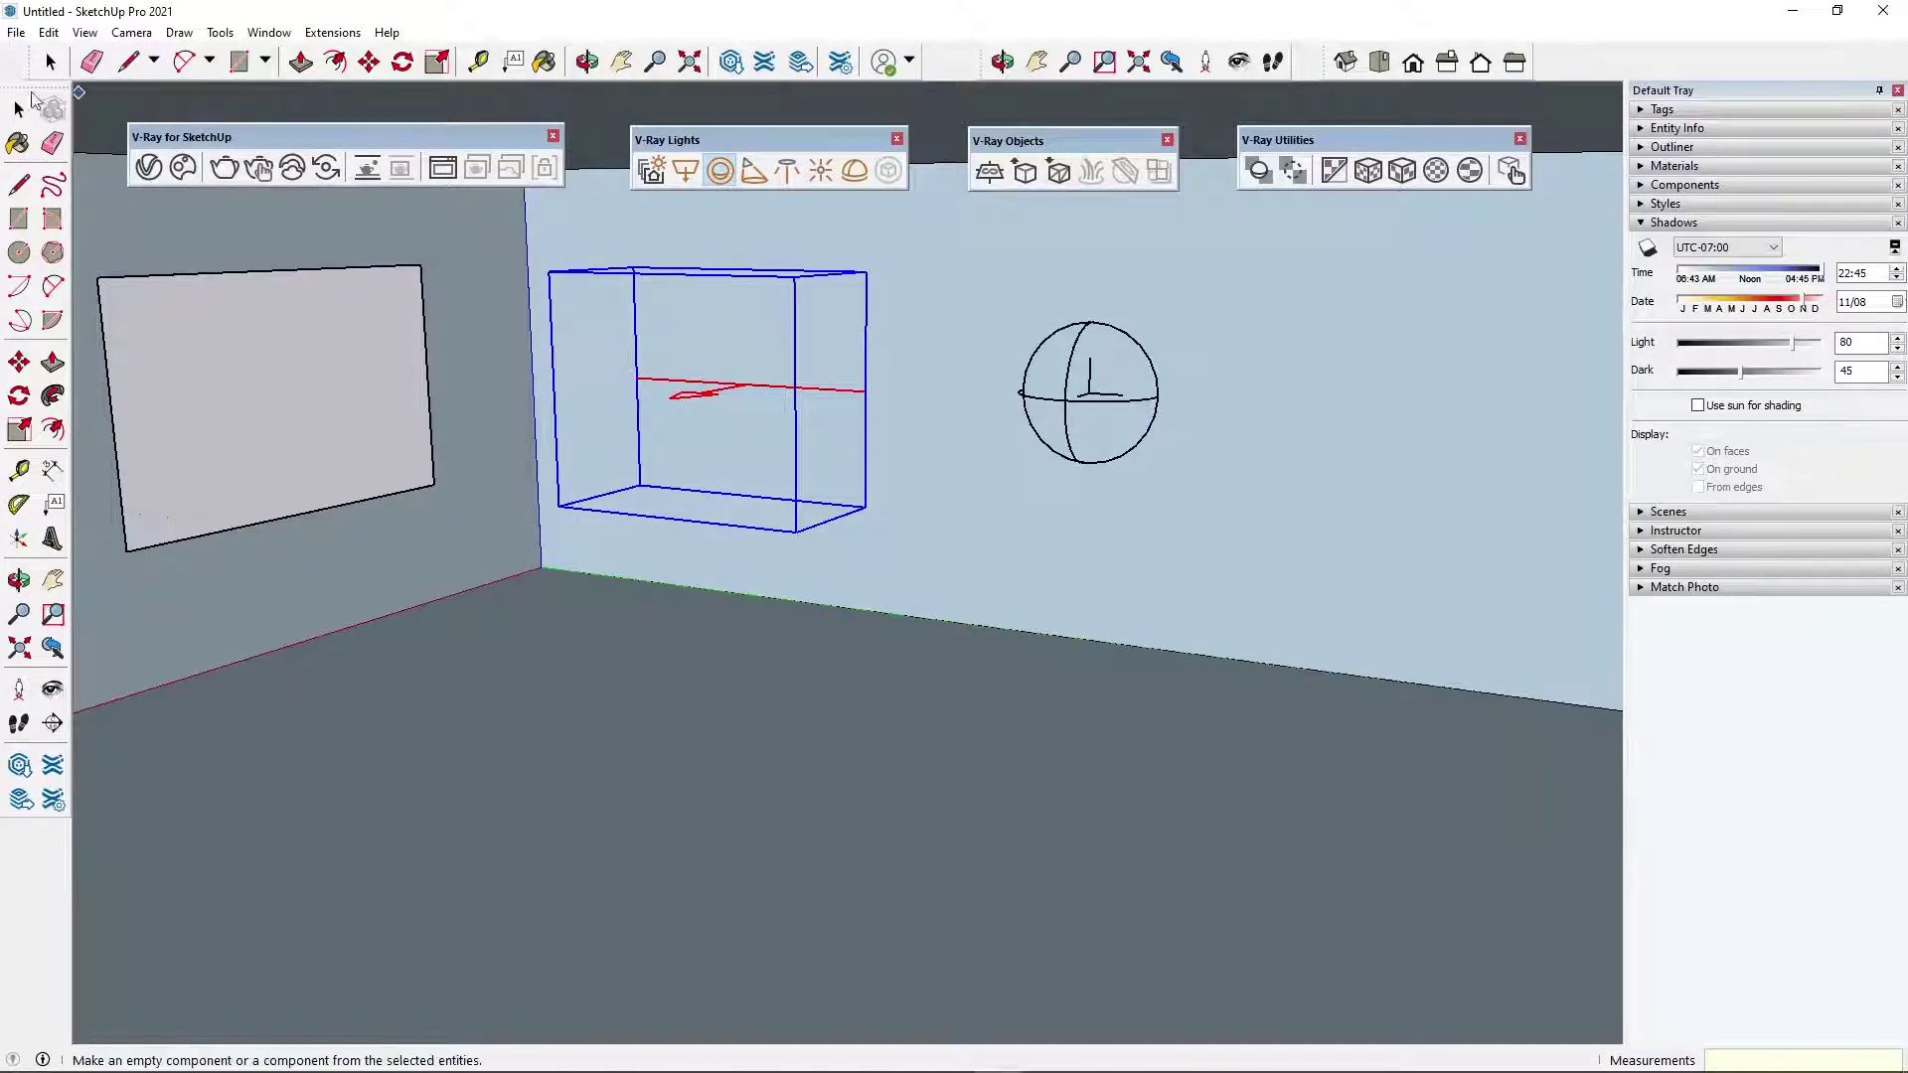
{"action": "key", "text": "space"}
{"action": "left_click", "coordinate": [1066, 398]}
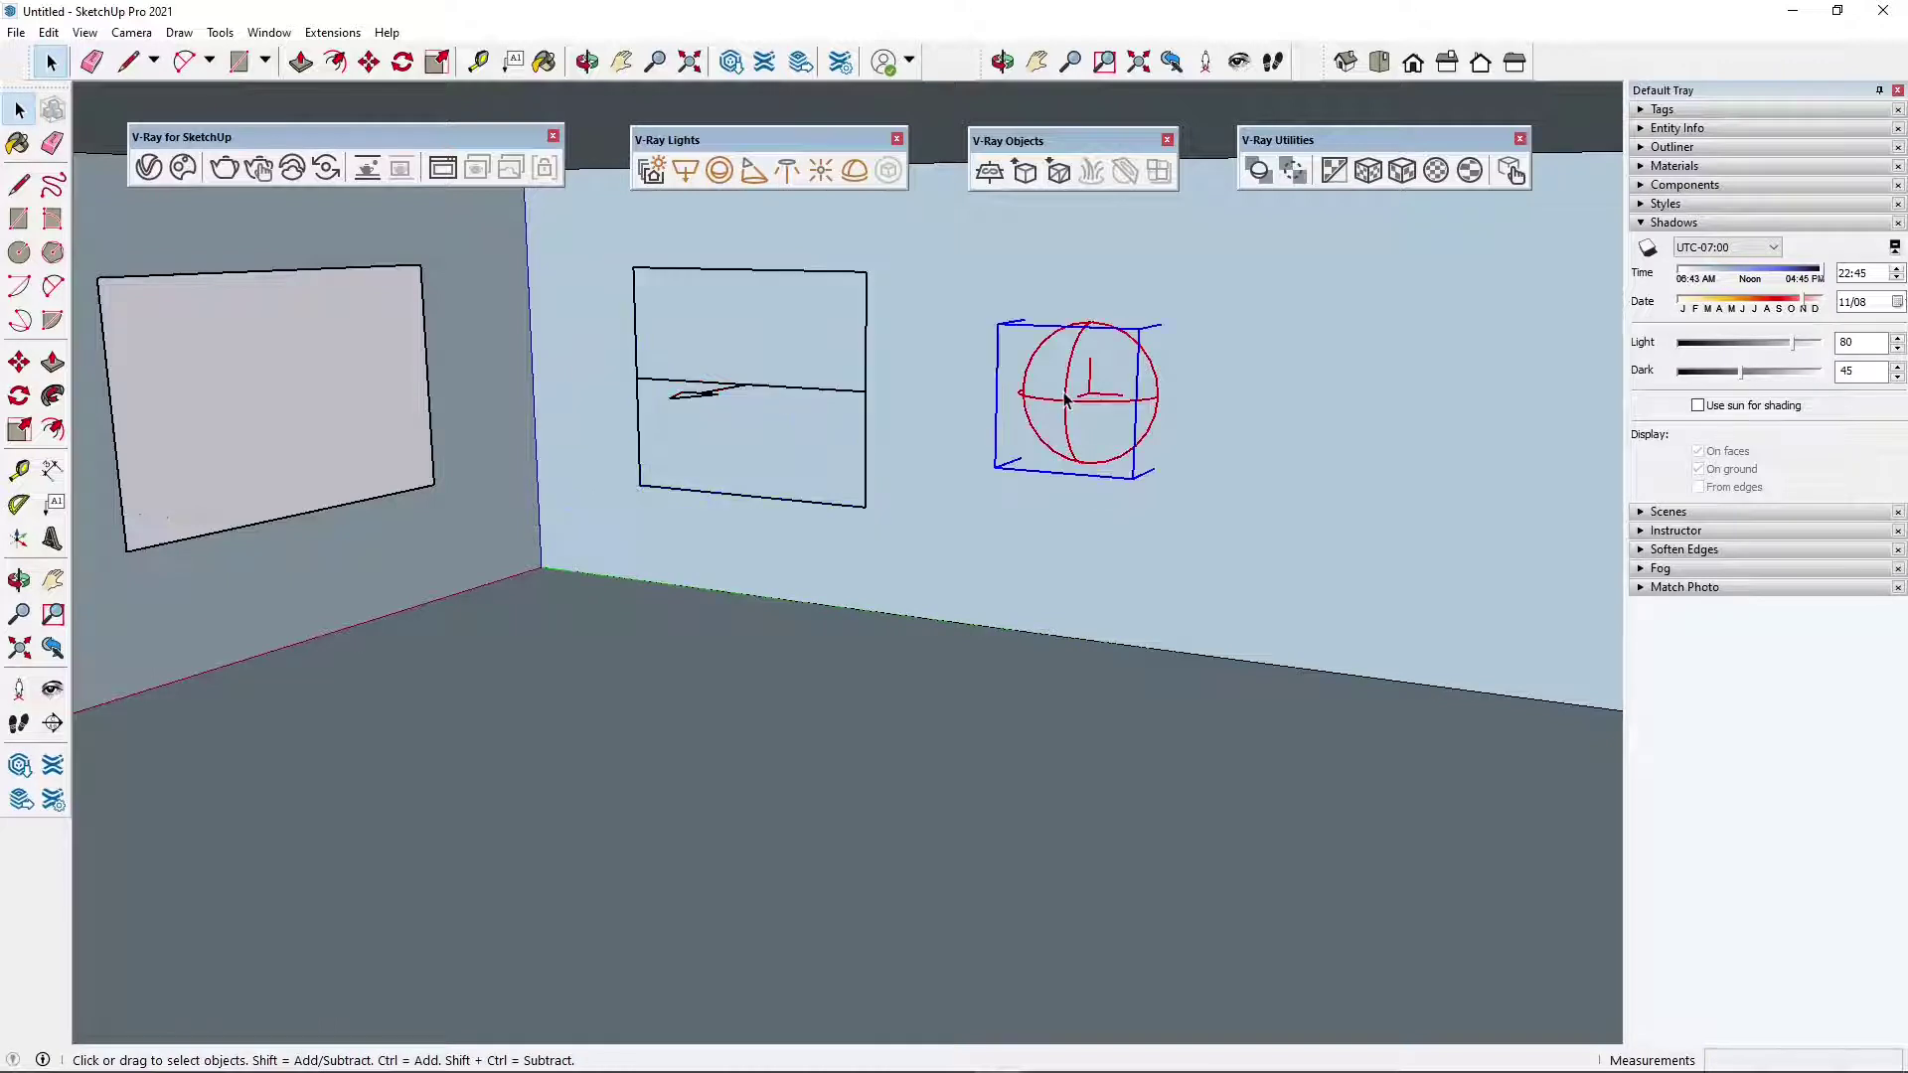
{"action": "middle_click_drag", "start_coordinate": [1134, 433], "coordinate": [954, 408]}
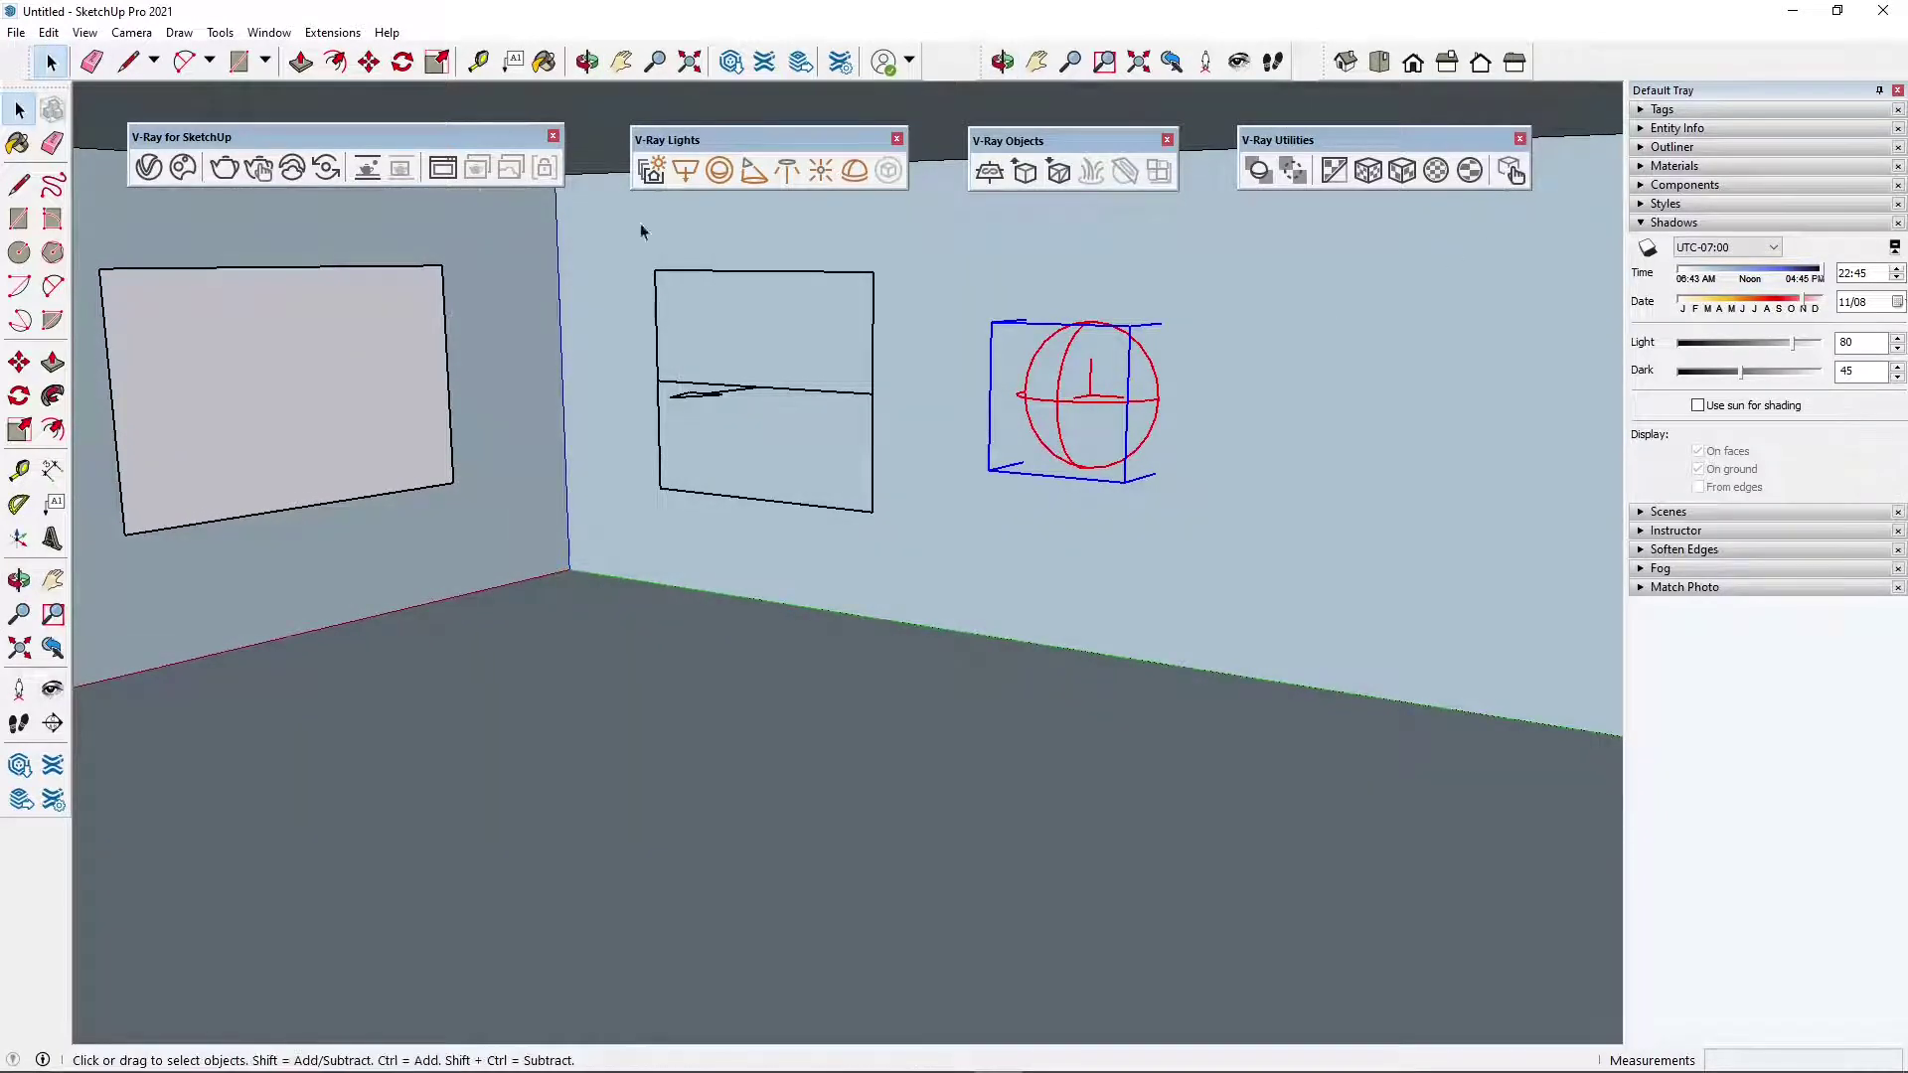
- Render the room in V-Ray with the rectangle and sphere lights, and return to the model view
{"action": "left_click", "coordinate": [446, 169]}
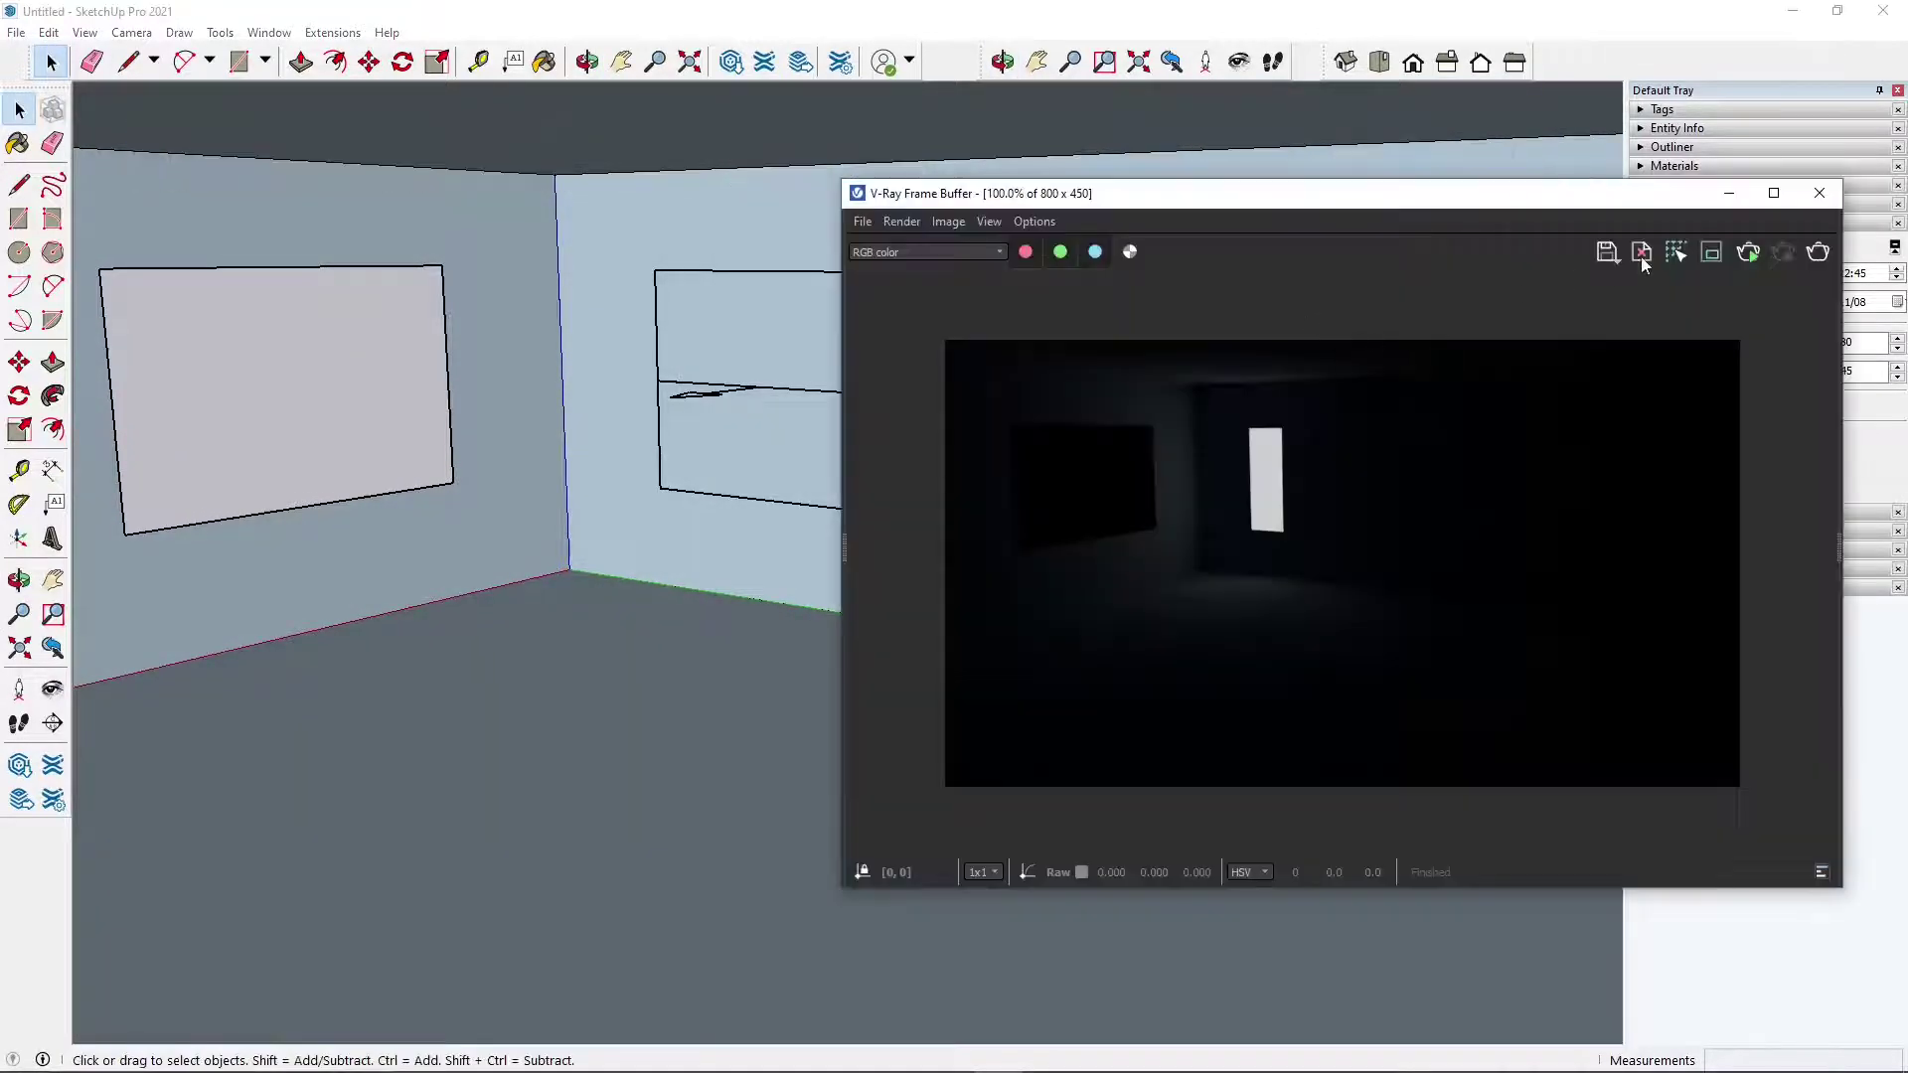
{"action": "left_click", "coordinate": [1810, 245]}
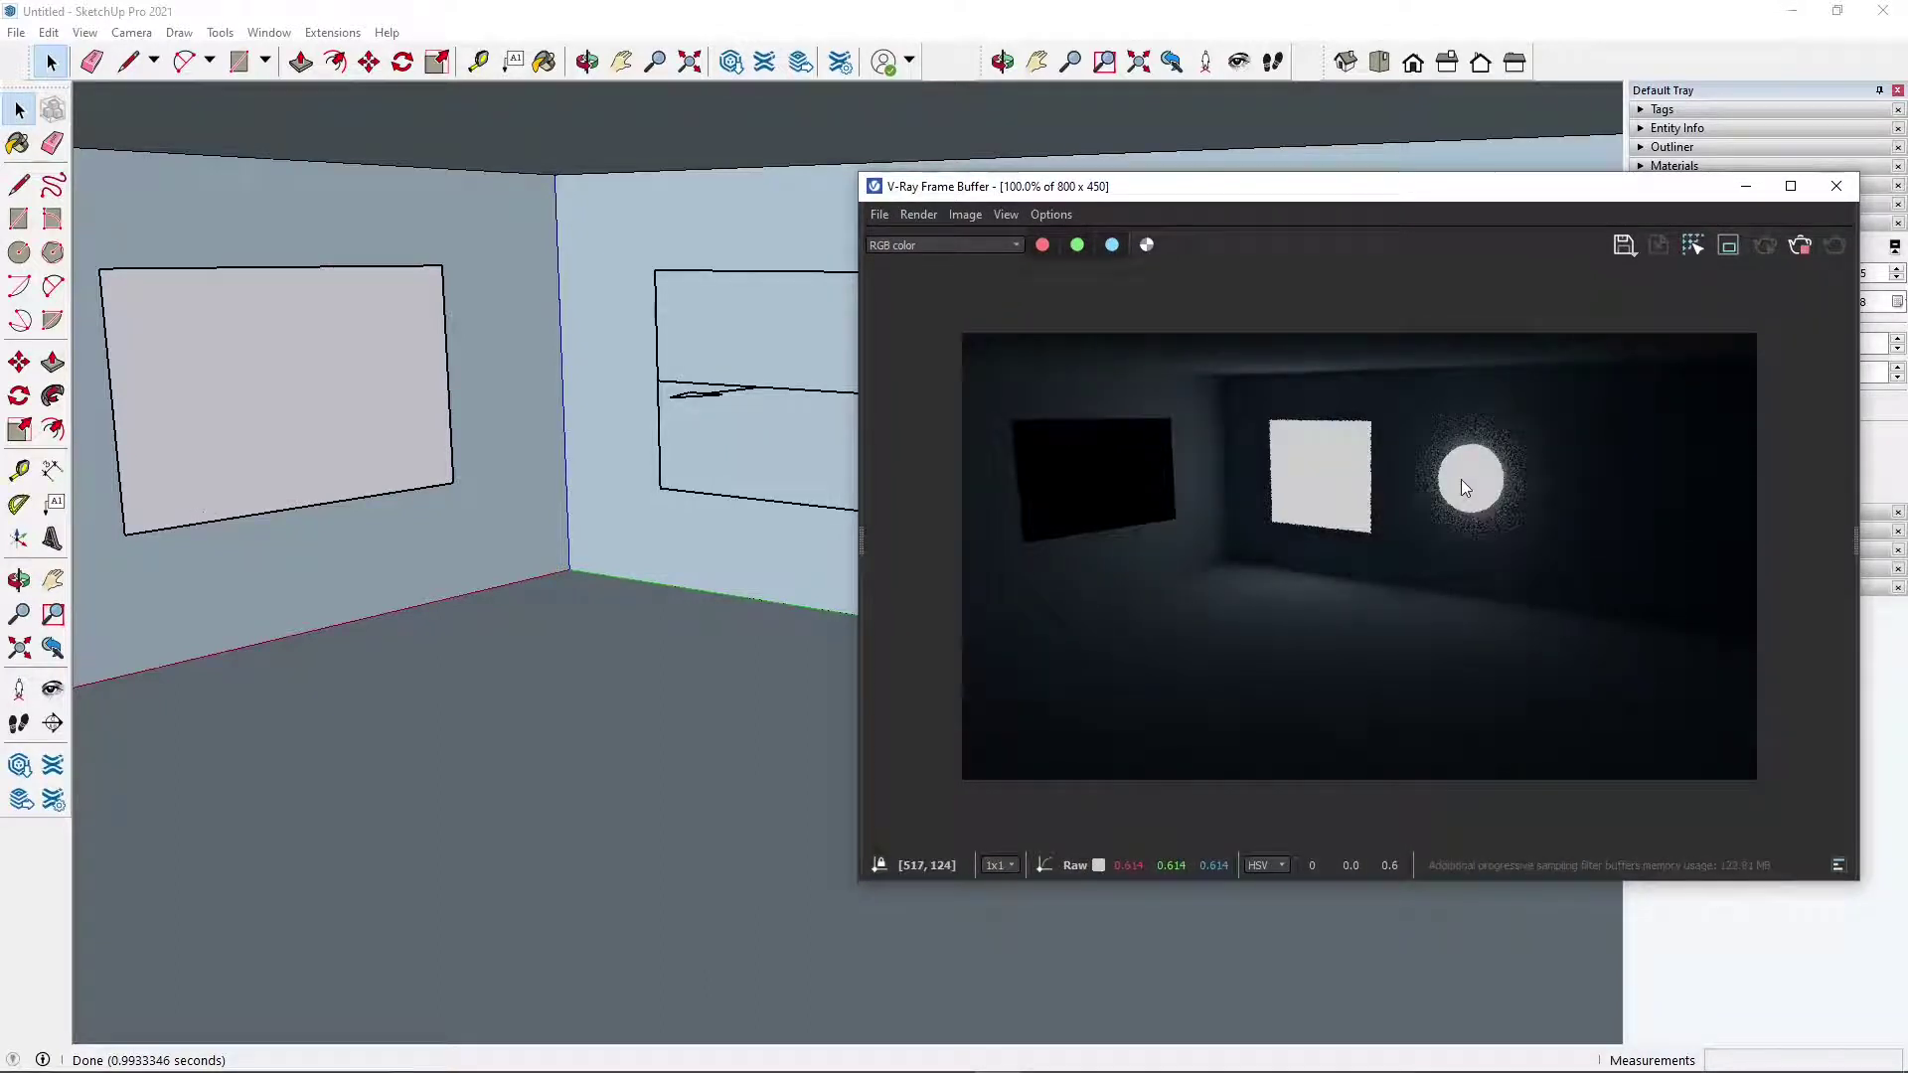
{"action": "left_click", "coordinate": [1746, 186]}
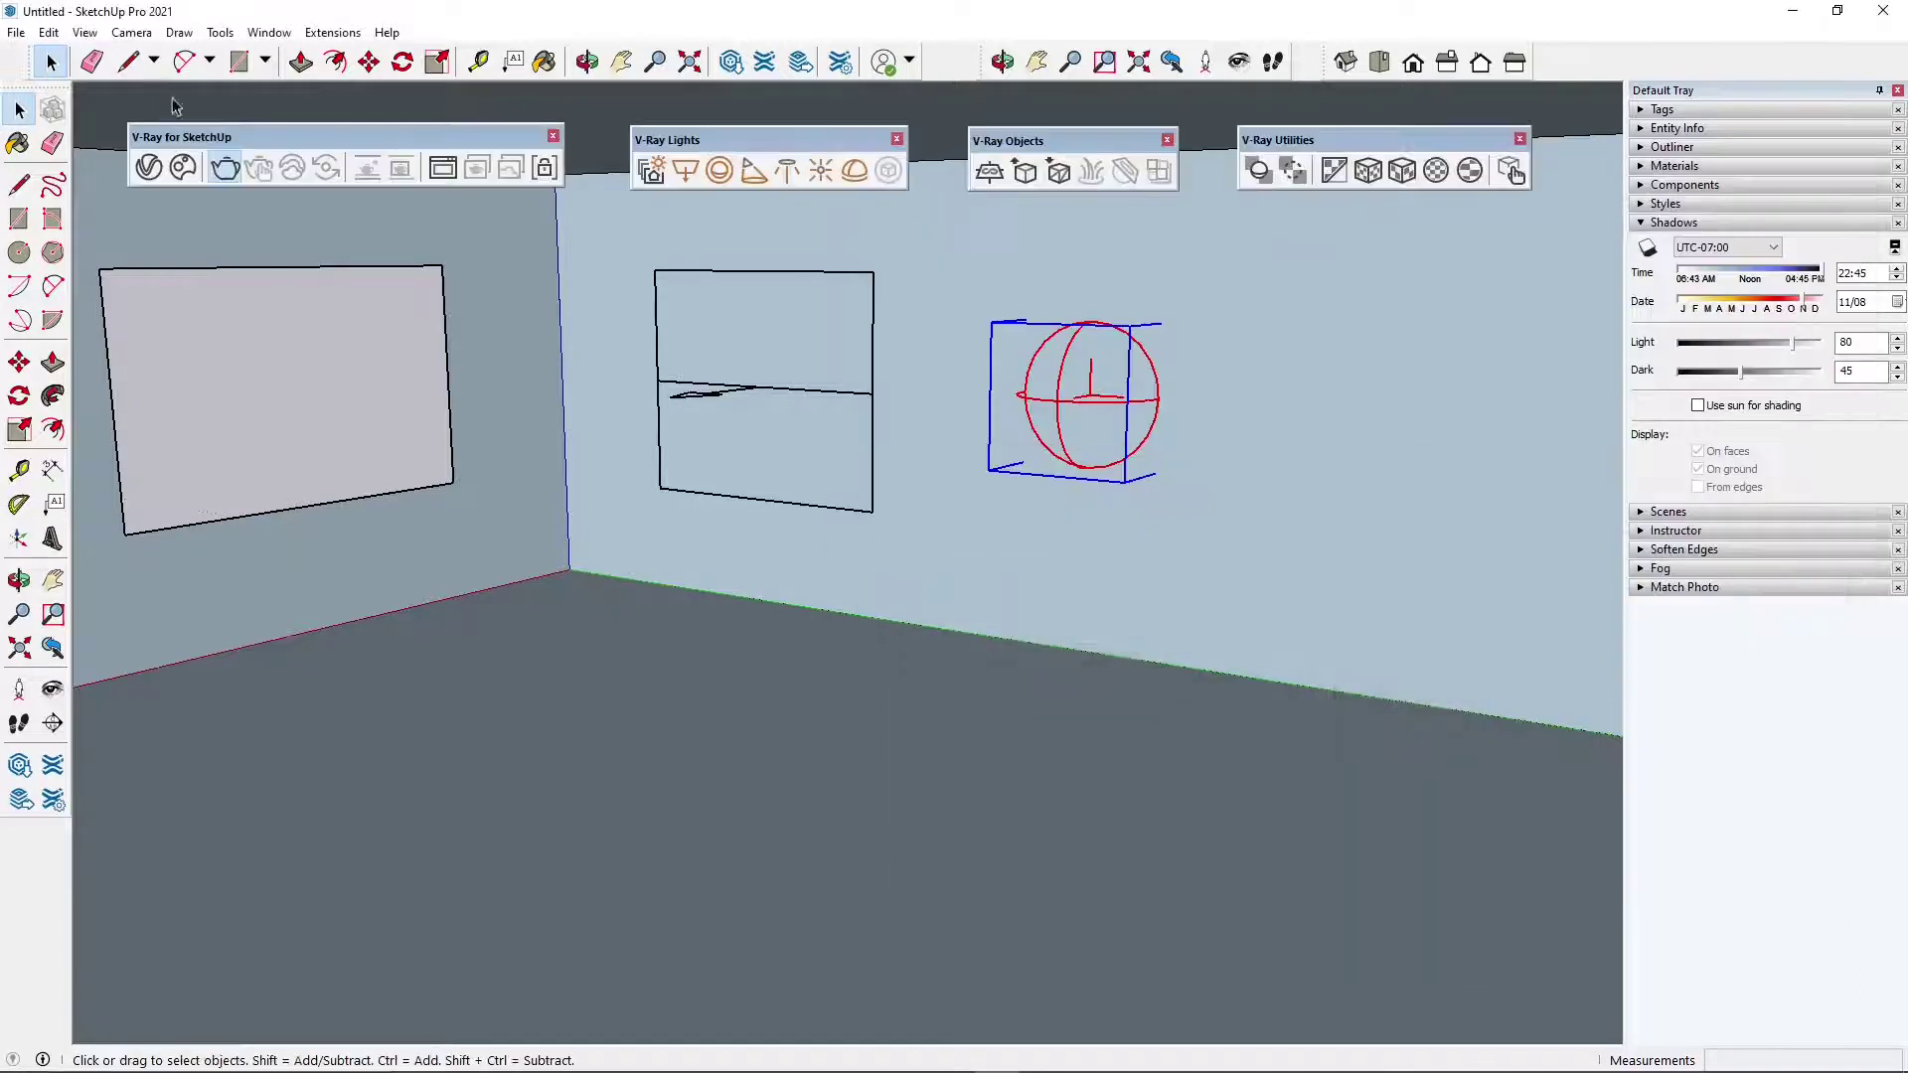
- Move the sphere light about 2.15 m off the back wall into the room and raise it vertically near the wall's upper edge
{"action": "left_click", "coordinate": [368, 61]}
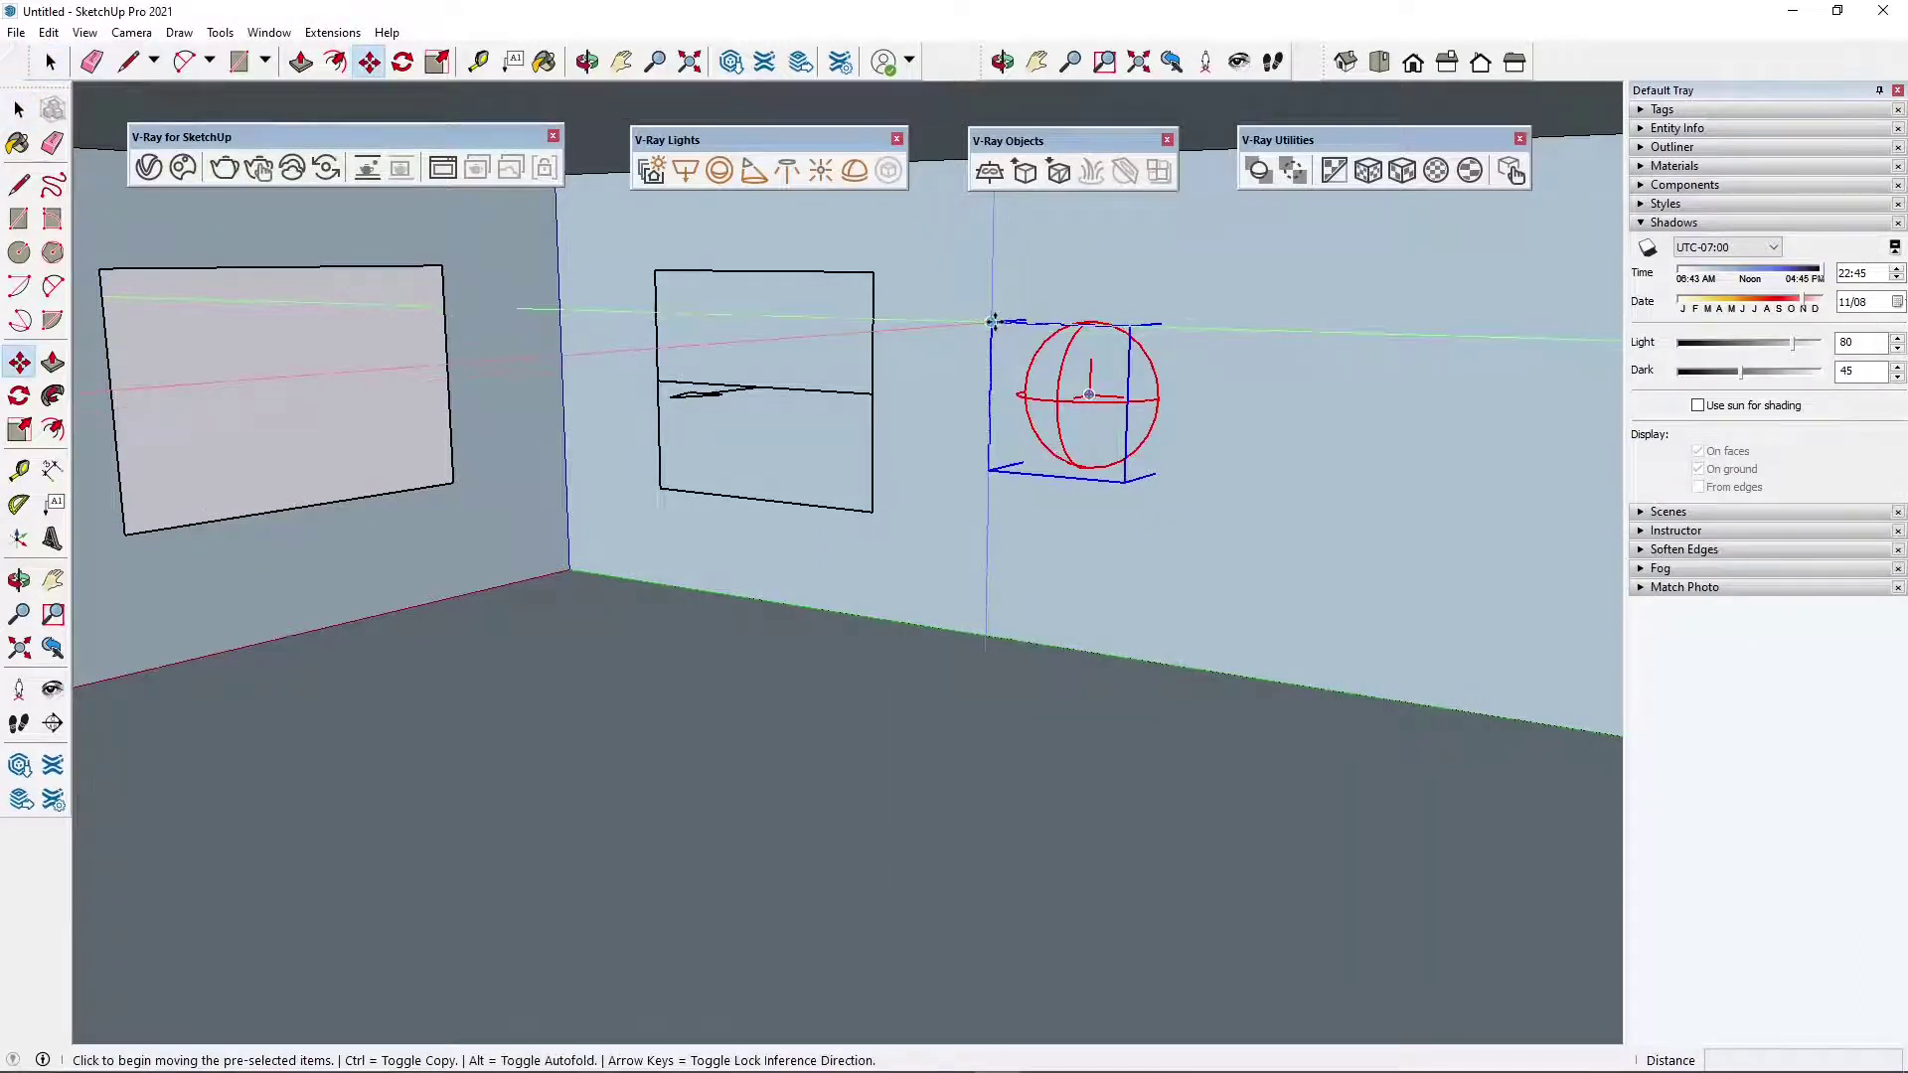
{"action": "left_click", "coordinate": [992, 321]}
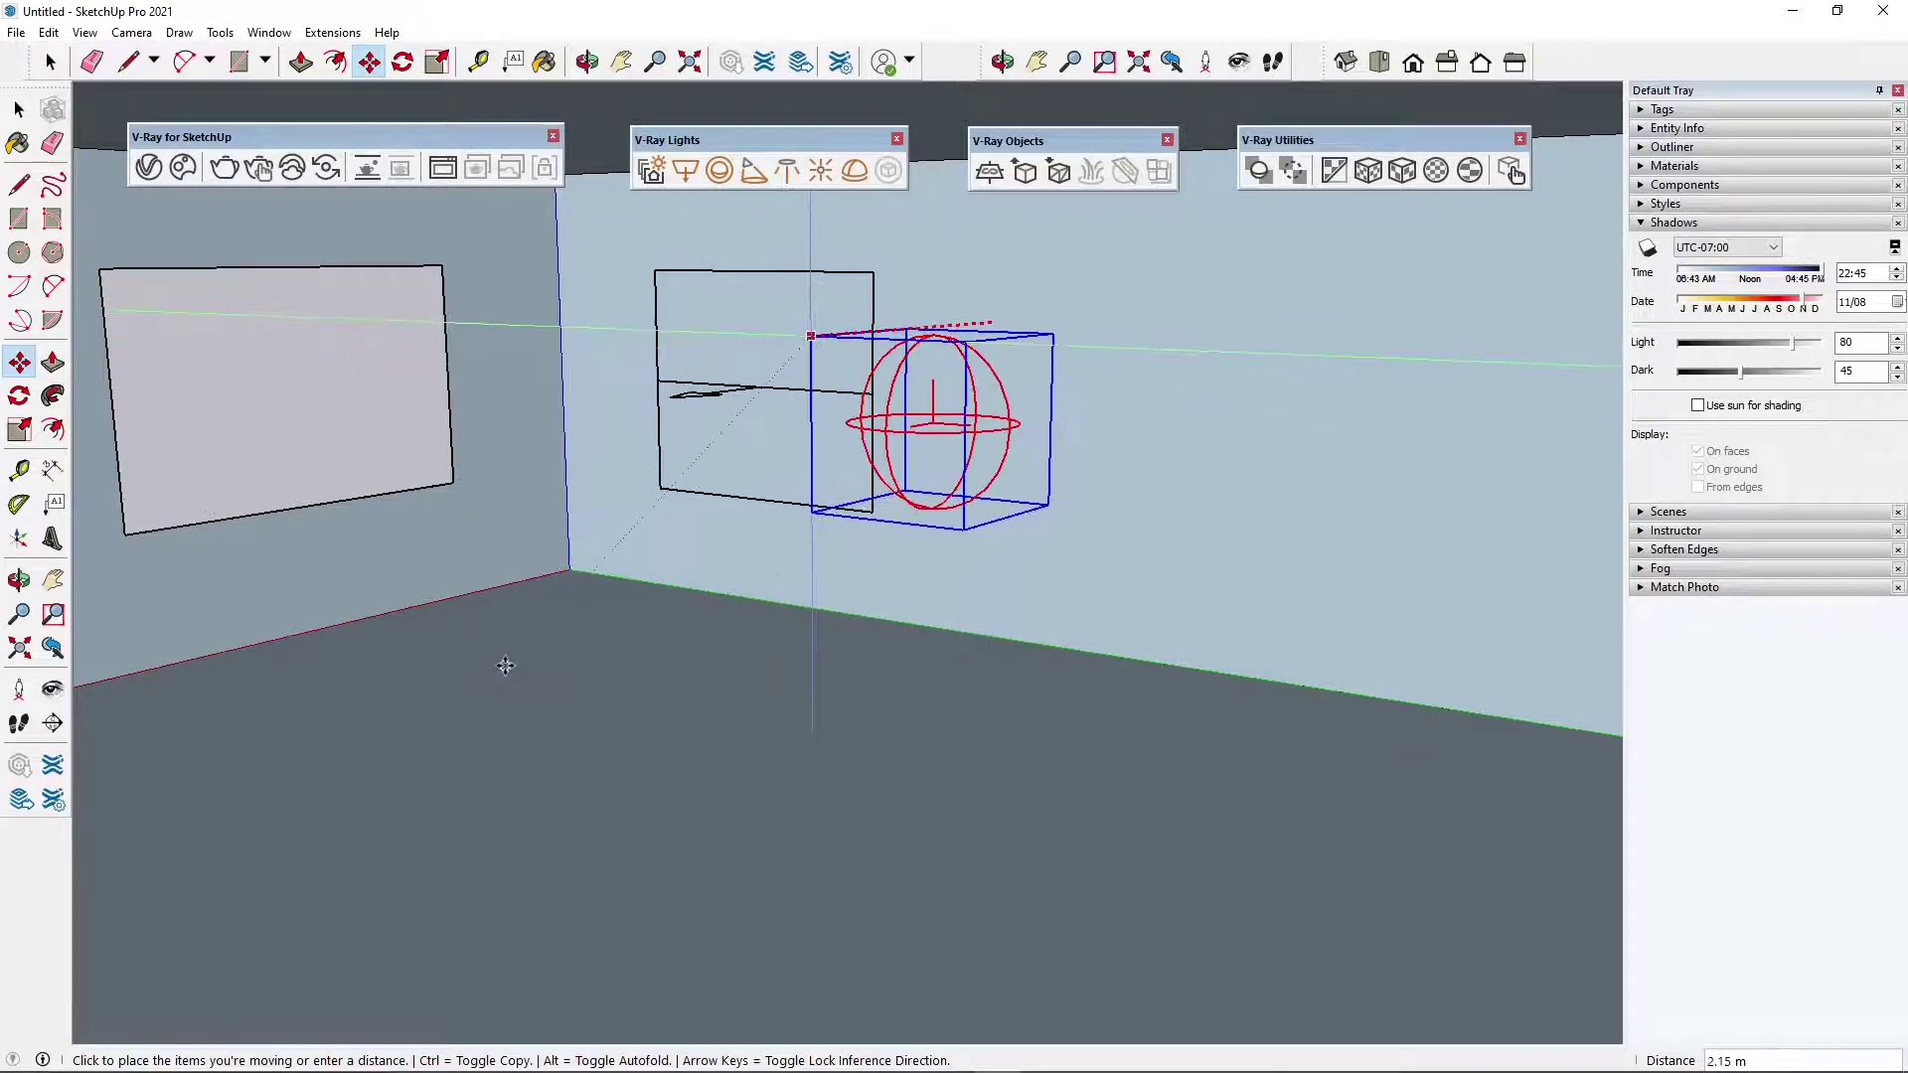
{"action": "left_click", "coordinate": [506, 665]}
{"action": "left_click", "coordinate": [945, 339]}
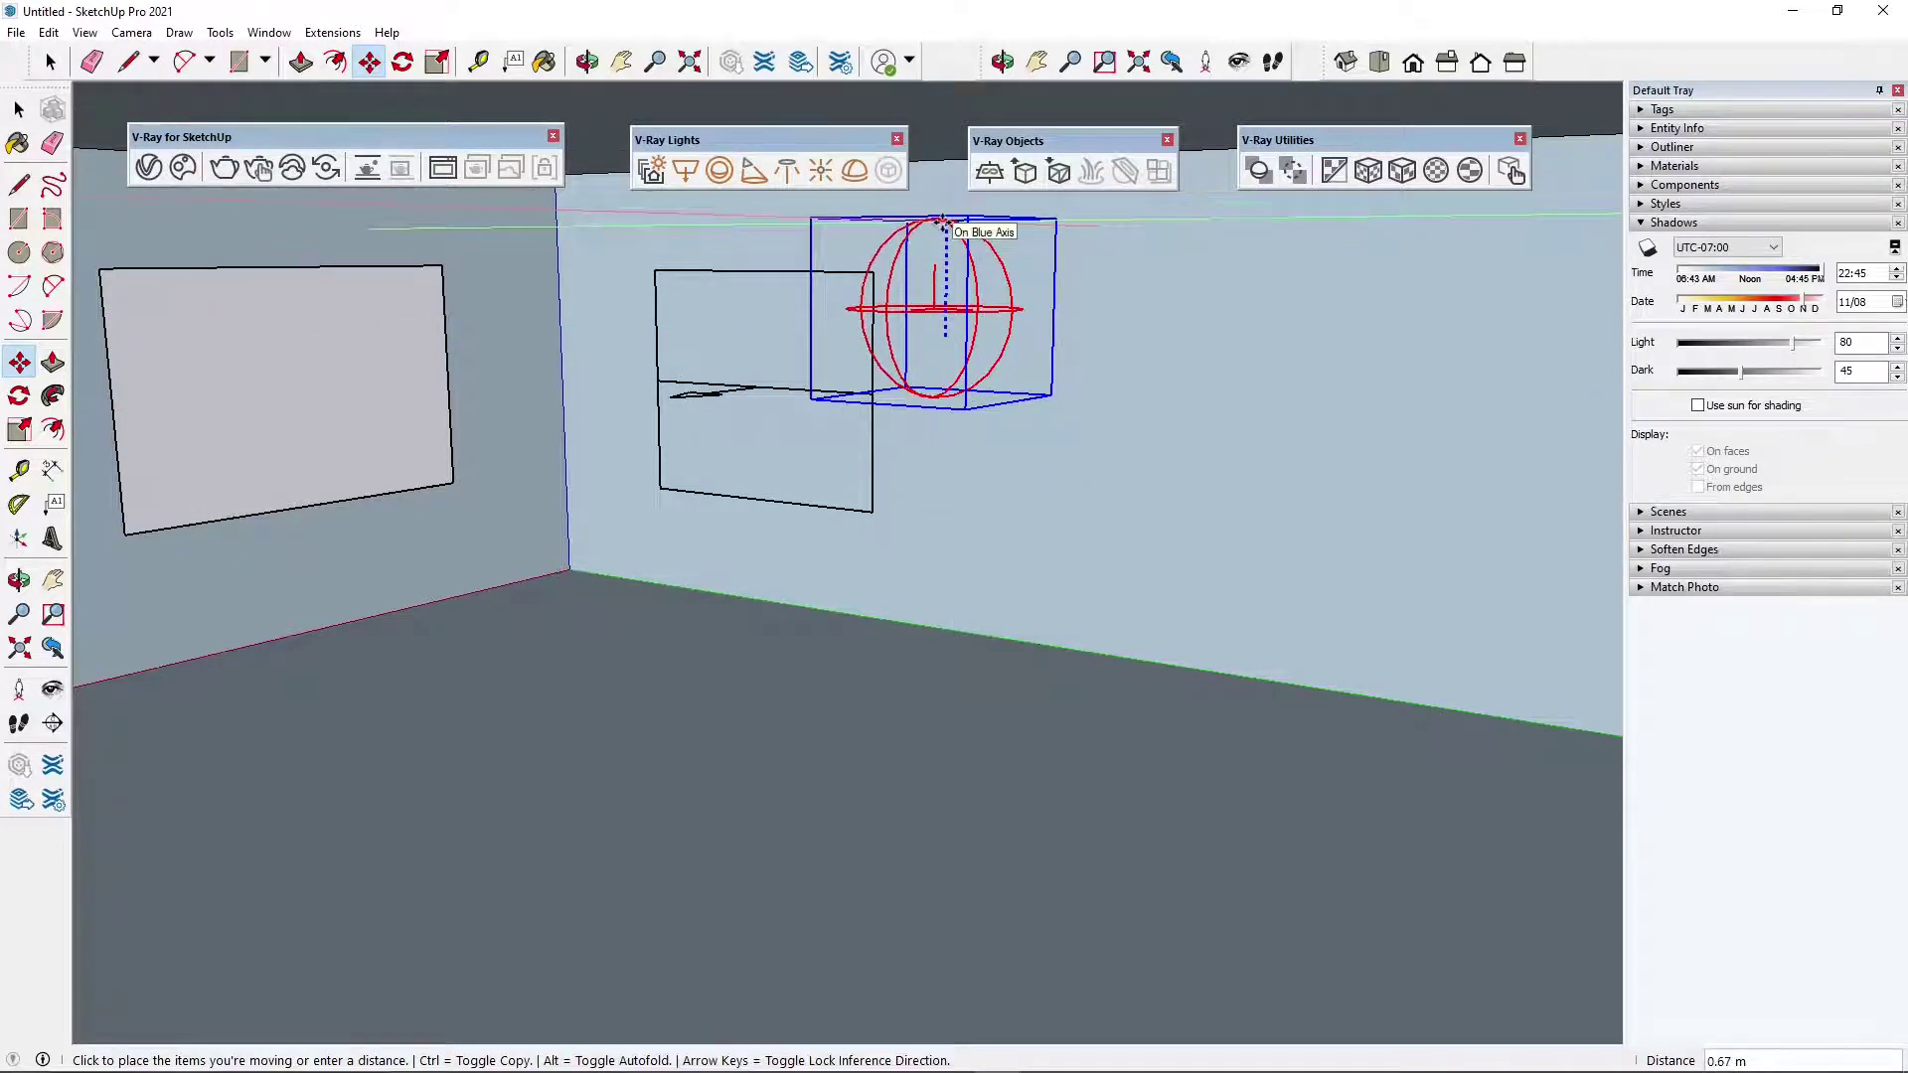
{"action": "left_click", "coordinate": [941, 189]}
- Render the room in V-Ray with the repositioned sphere light and return to the model view
{"action": "middle_click_drag", "start_coordinate": [808, 484], "coordinate": [734, 558]}
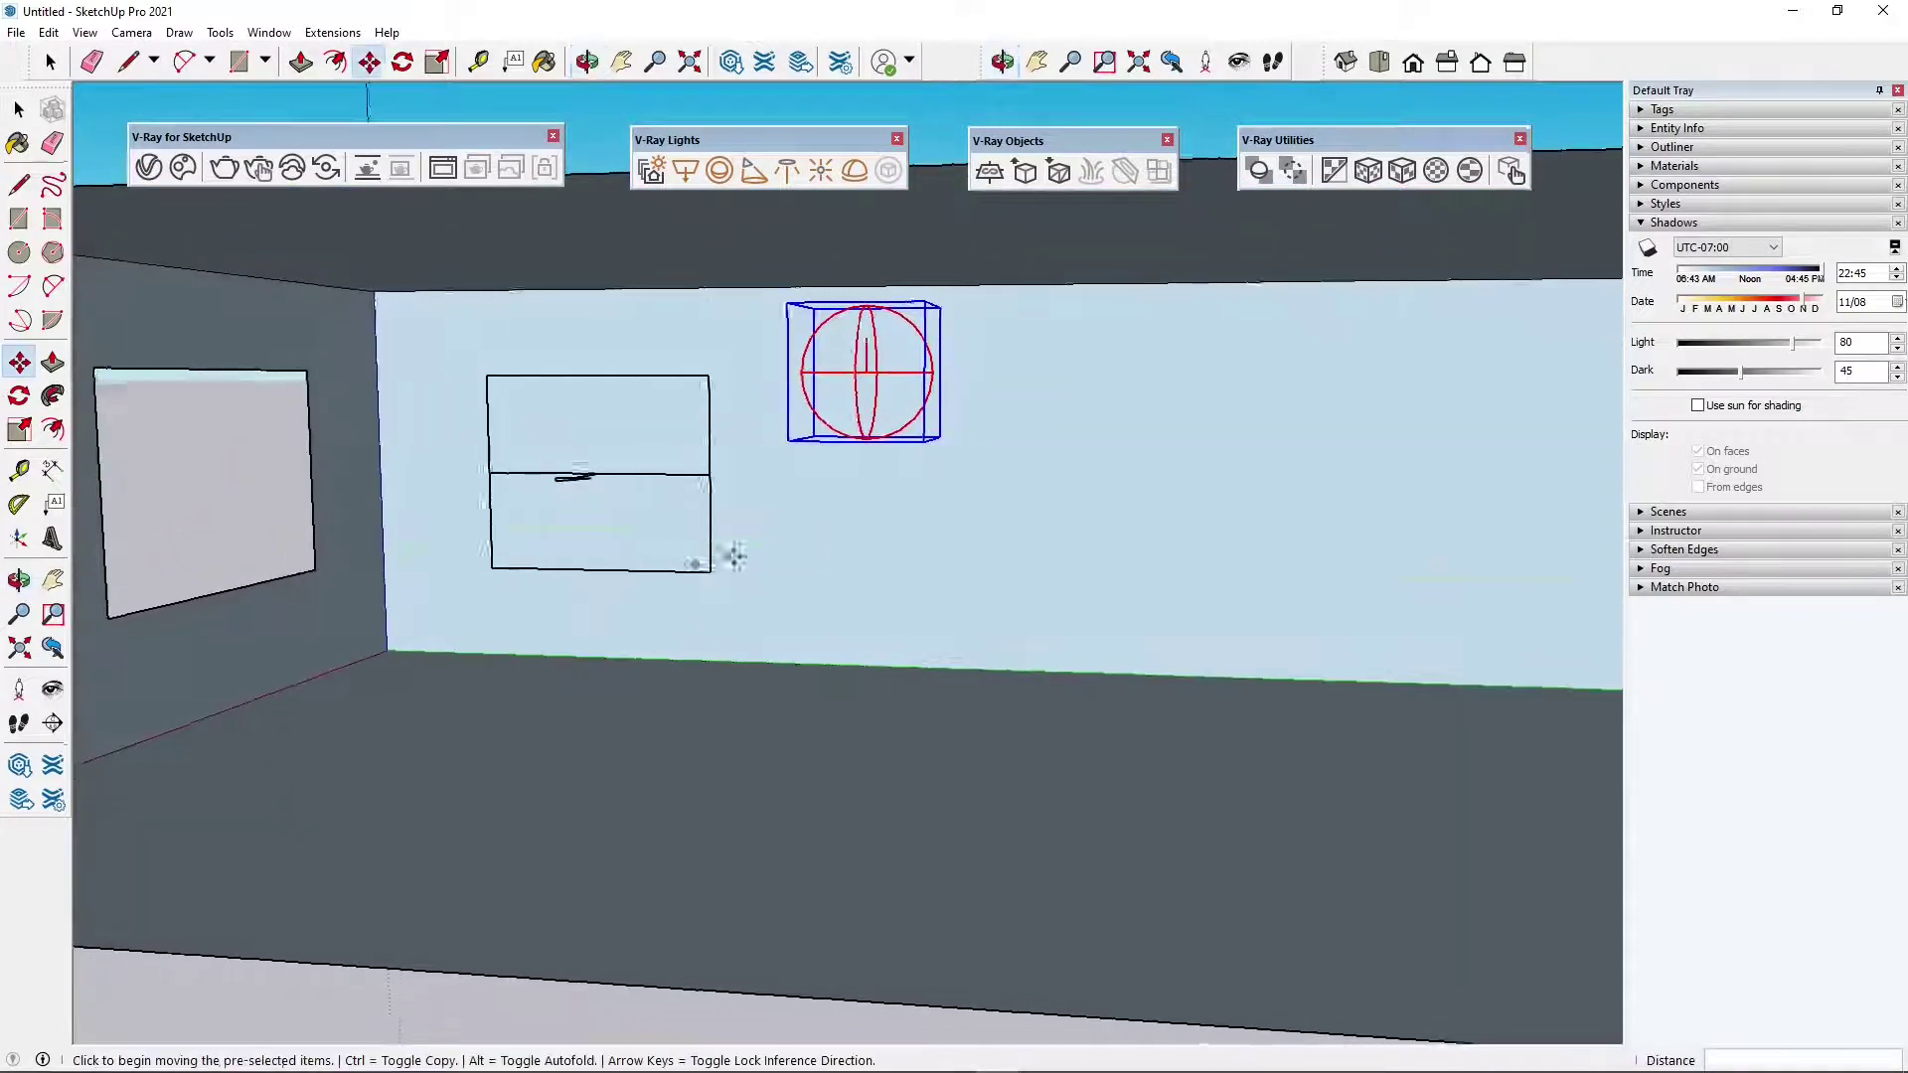
{"action": "middle_click_drag", "start_coordinate": [861, 536], "coordinate": [940, 420]}
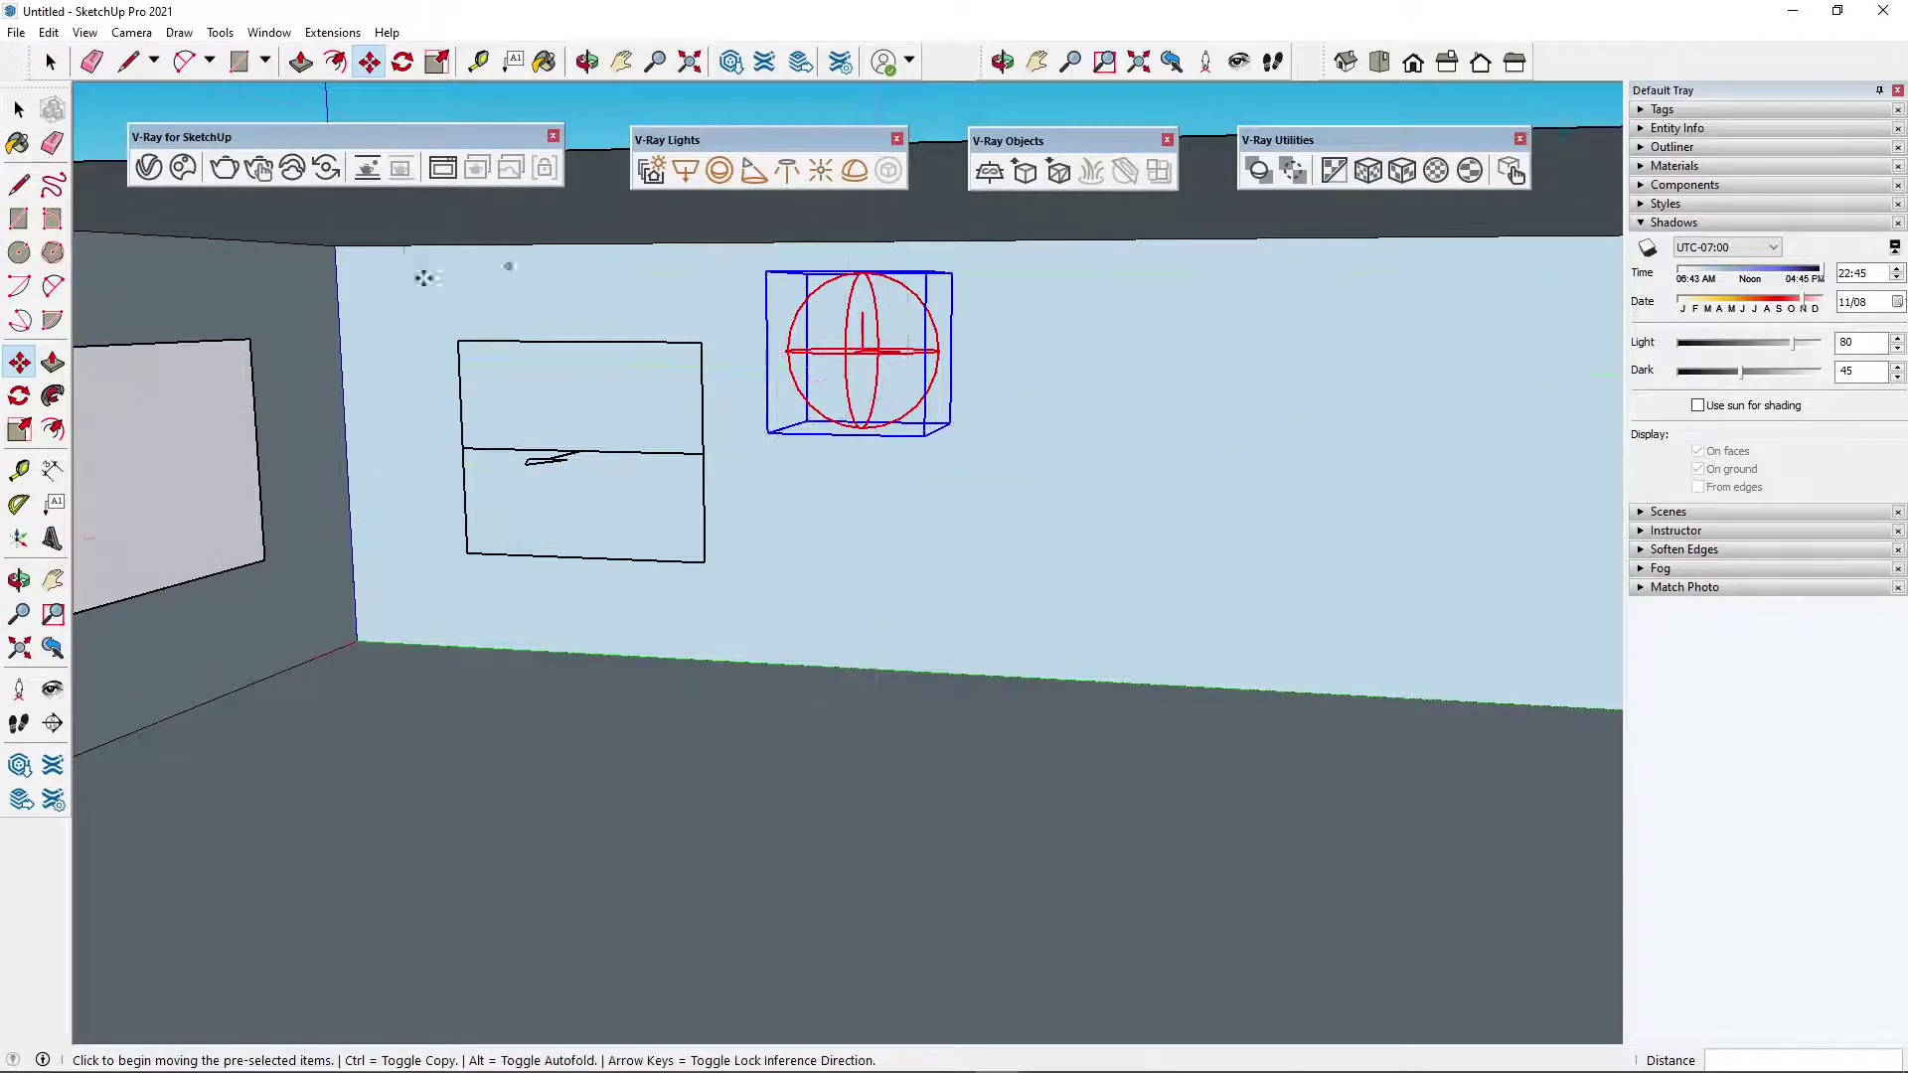
{"action": "left_click", "coordinate": [440, 169]}
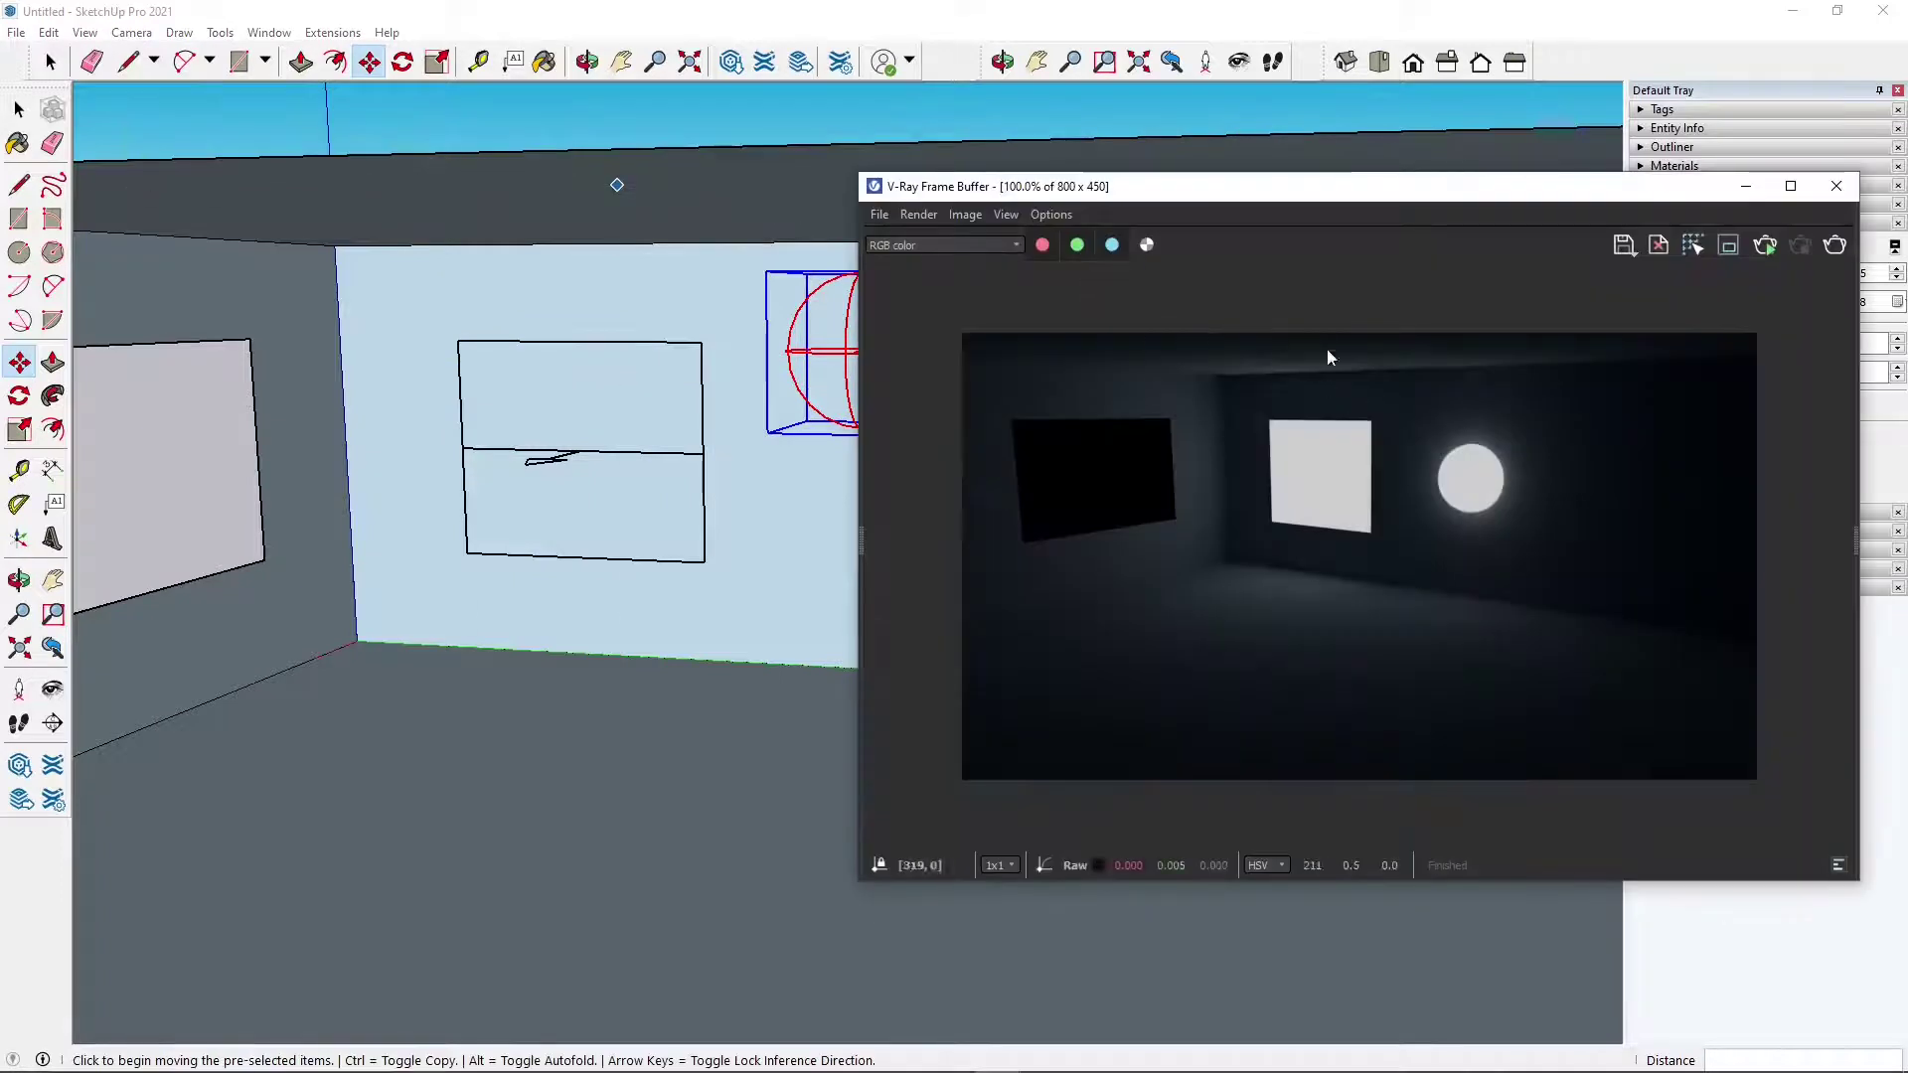
{"action": "left_click", "coordinate": [1824, 246]}
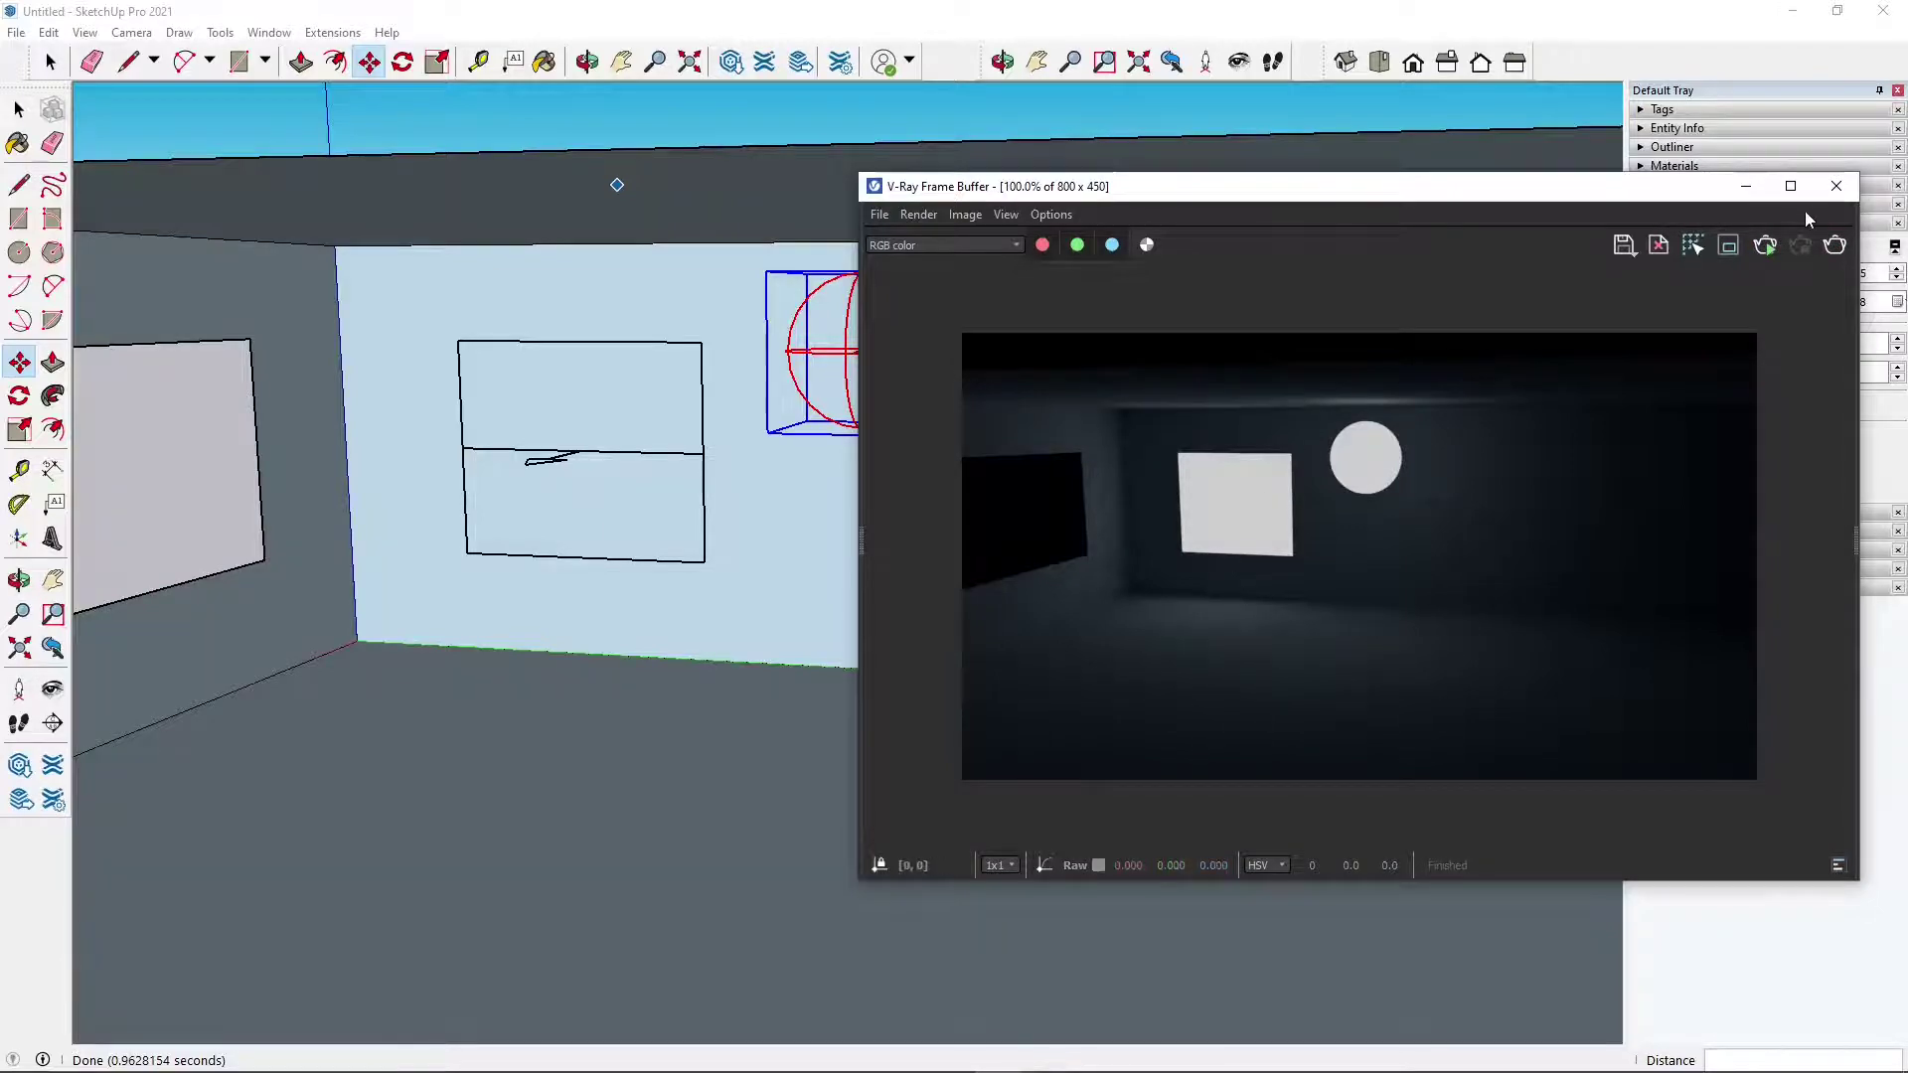
{"action": "left_click", "coordinate": [1828, 195]}
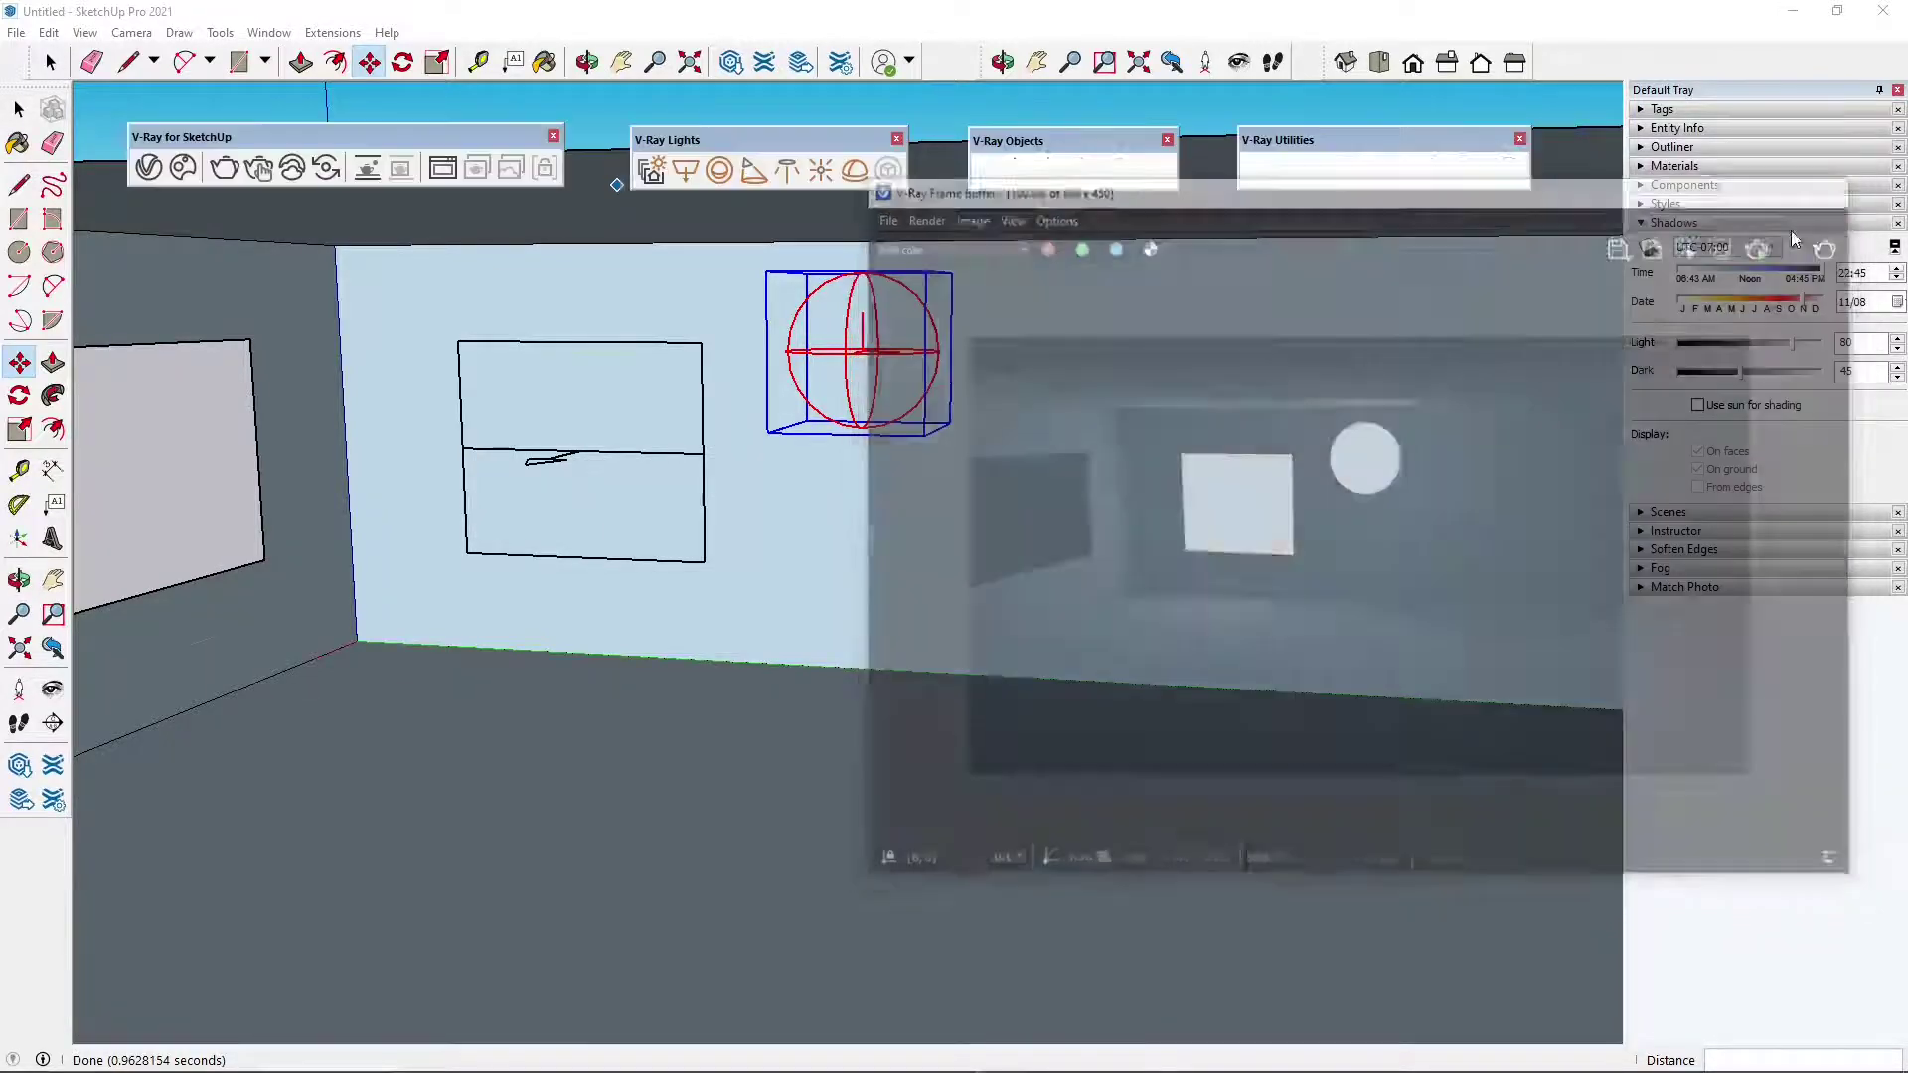
- Place a V-Ray spot light on the long back wall beyond the sphere light and render a close view of it
{"action": "left_click", "coordinate": [754, 172]}
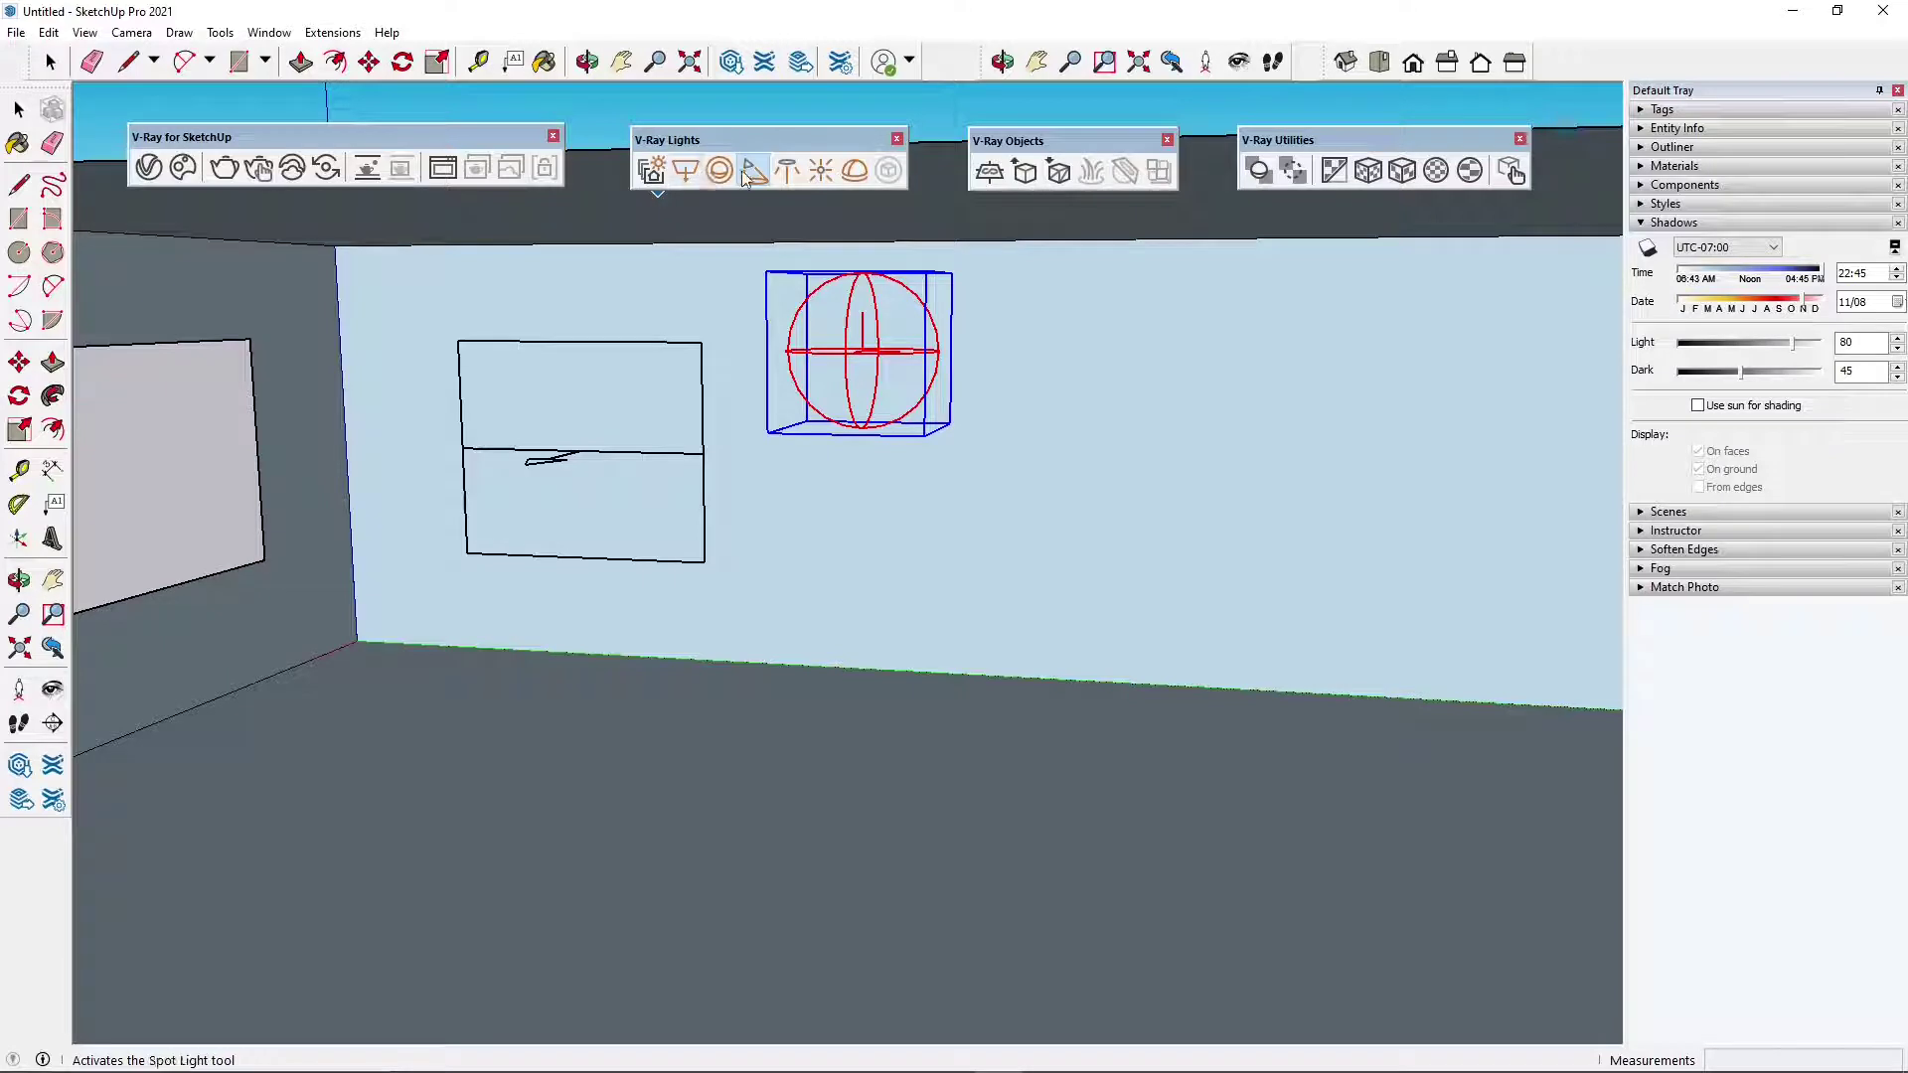
{"action": "left_click", "coordinate": [1152, 292]}
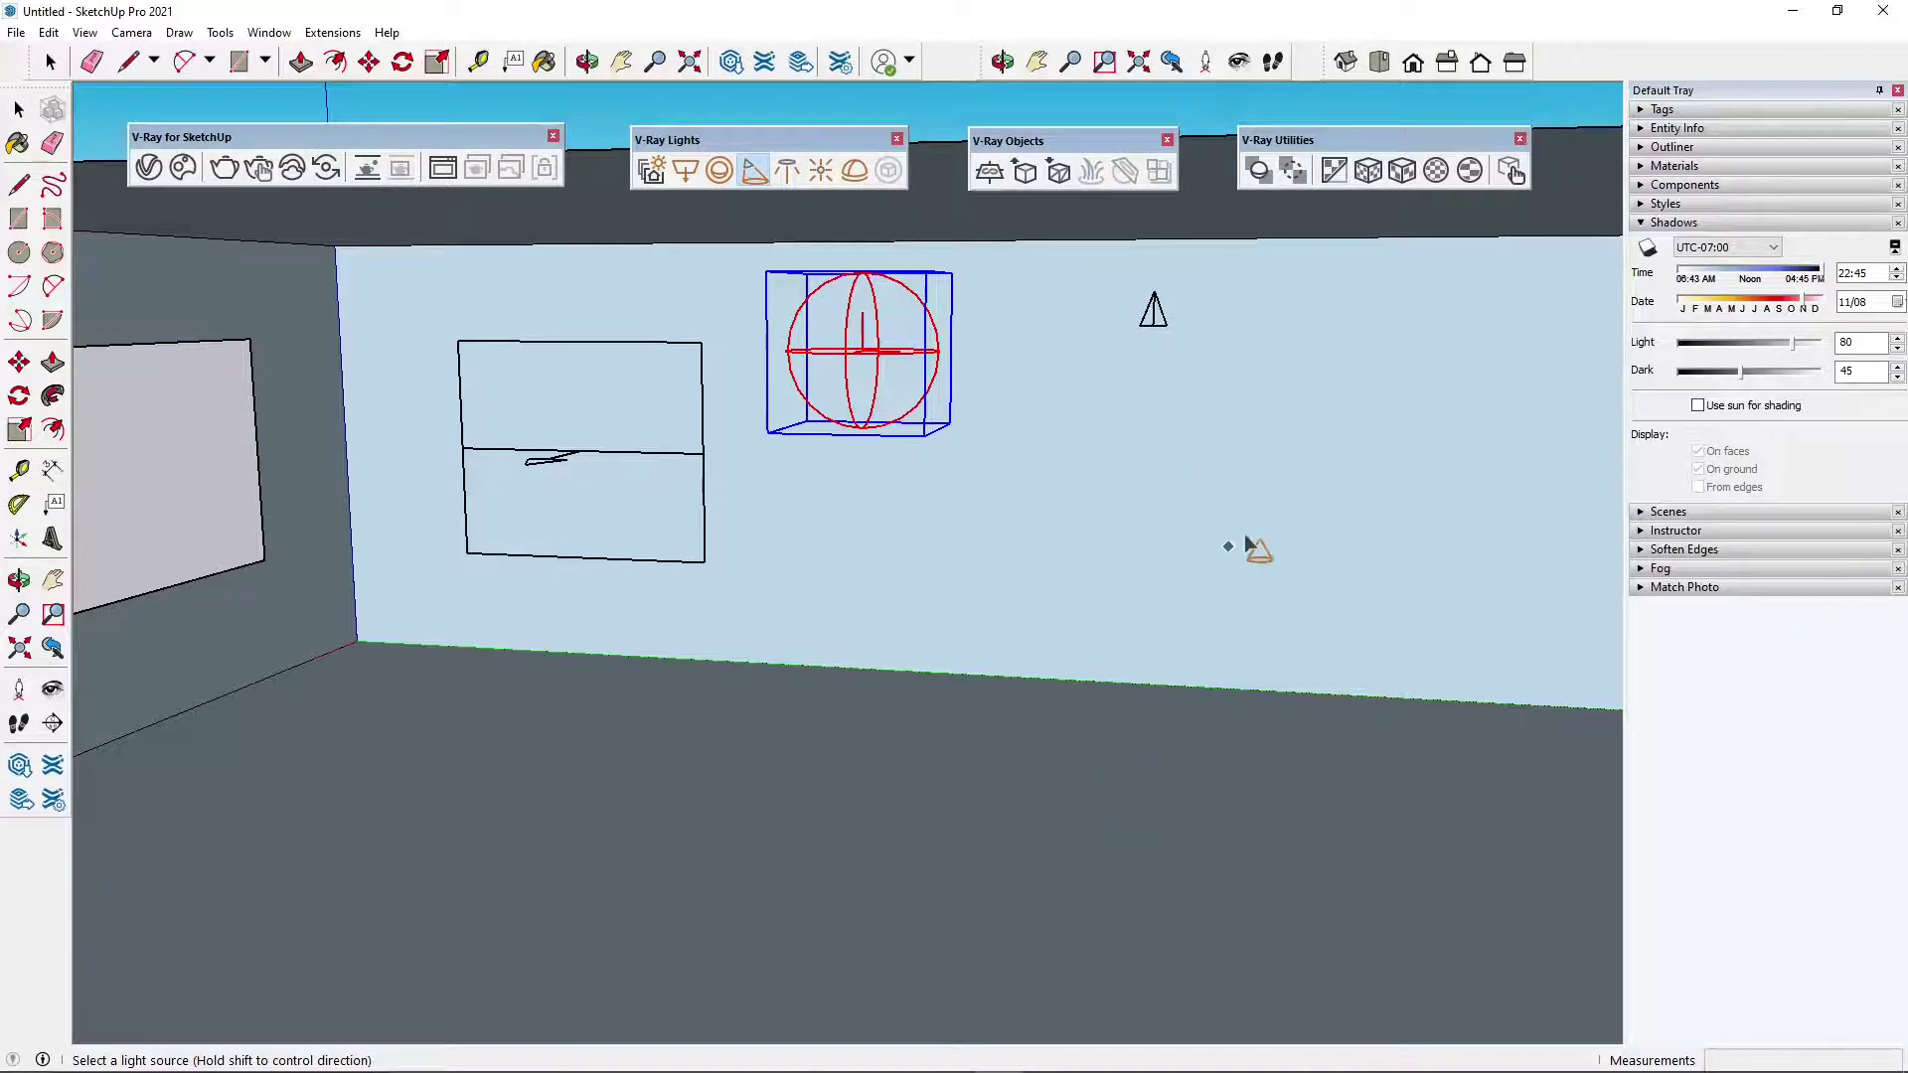
{"action": "middle_click_drag", "start_coordinate": [1249, 549], "coordinate": [1005, 506]}
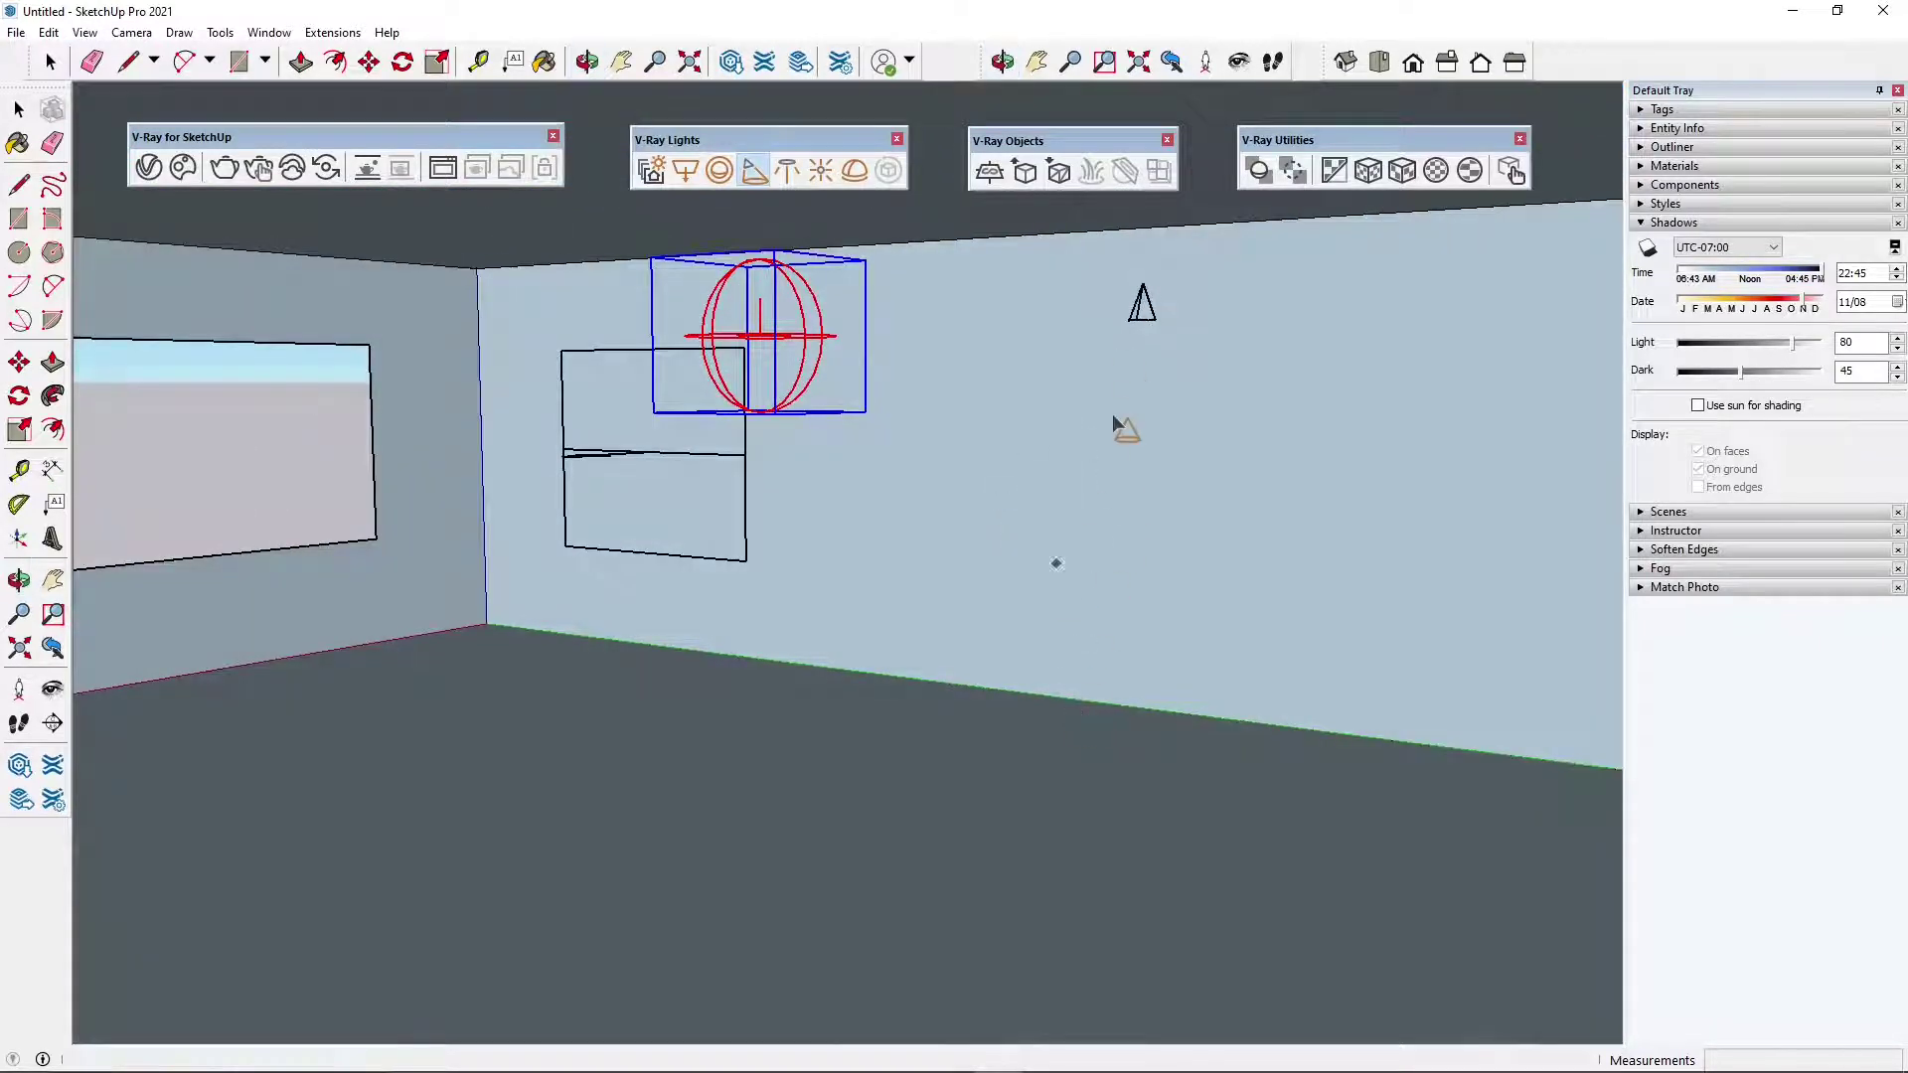
{"action": "scroll", "coordinate": [1256, 249], "scroll_direction": "up", "scroll_amount": 8}
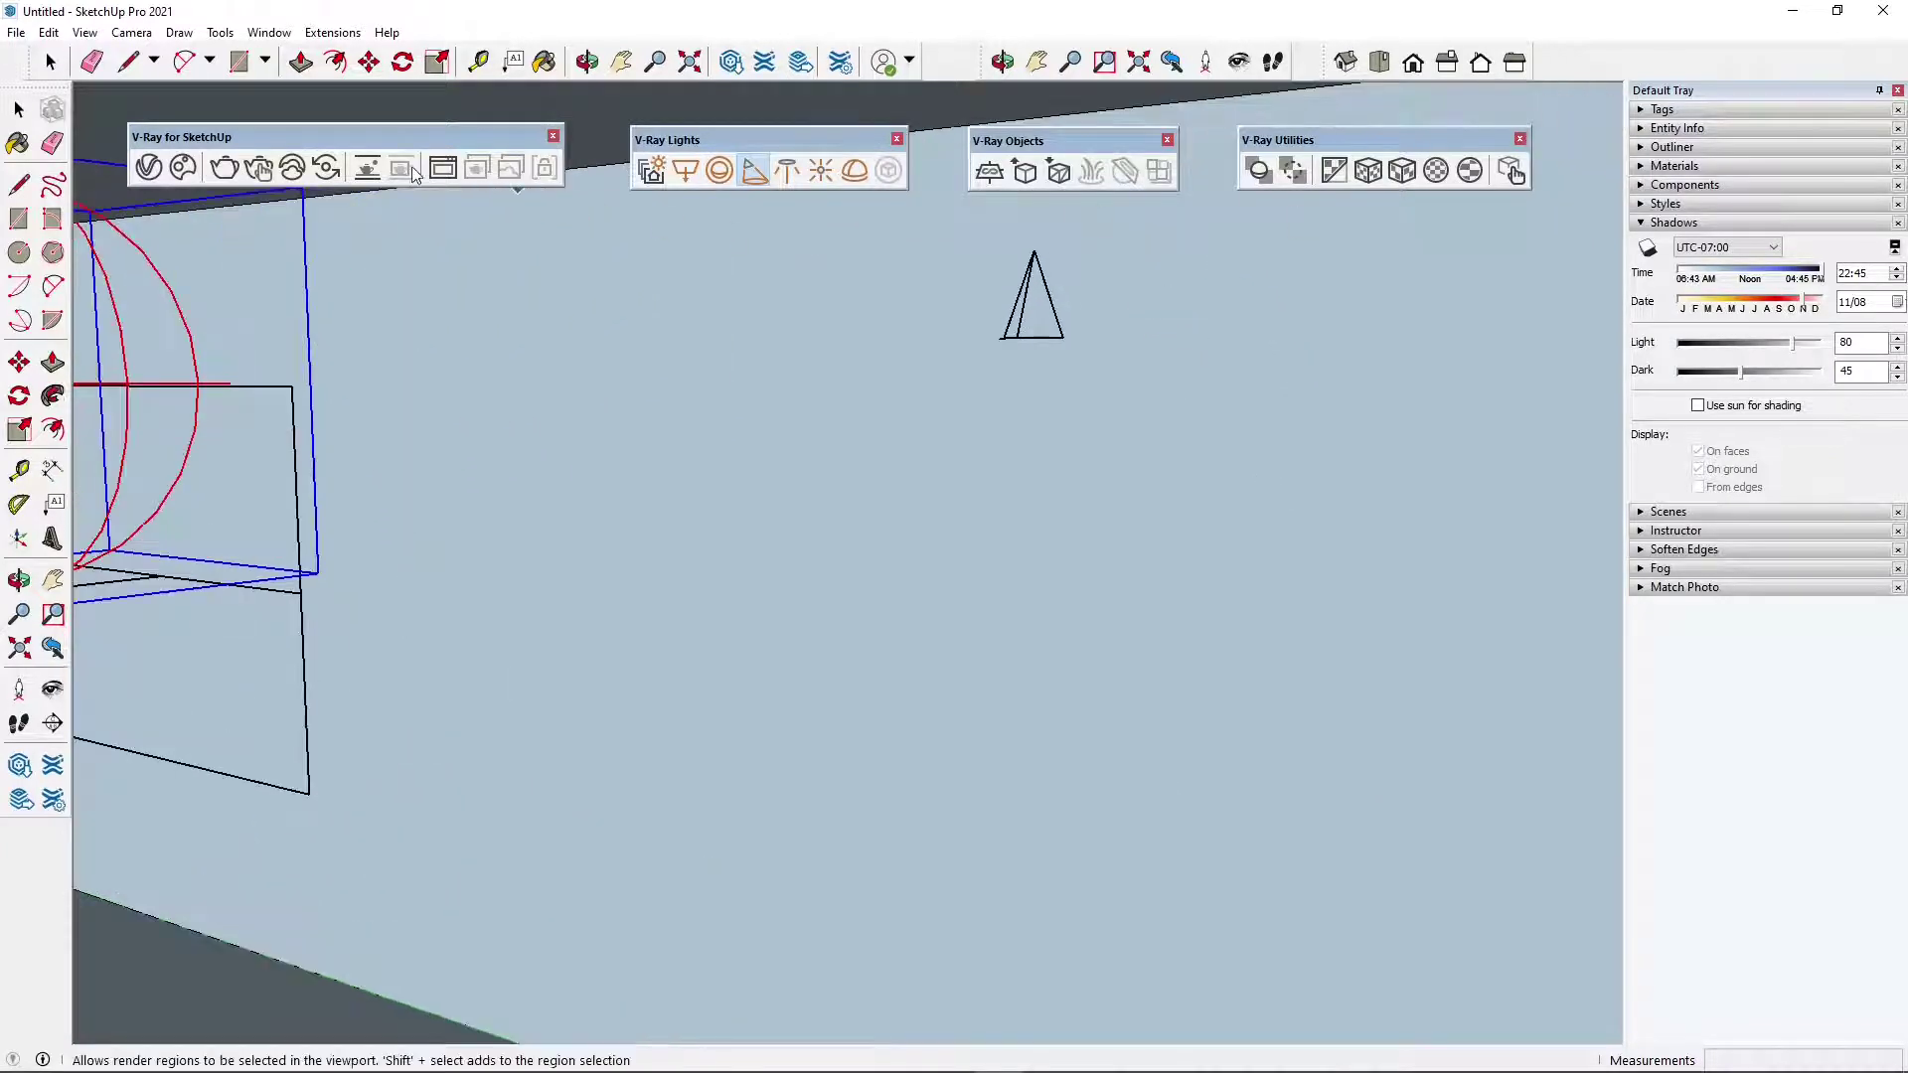
{"action": "left_click", "coordinate": [443, 168]}
{"action": "left_click", "coordinate": [1834, 248]}
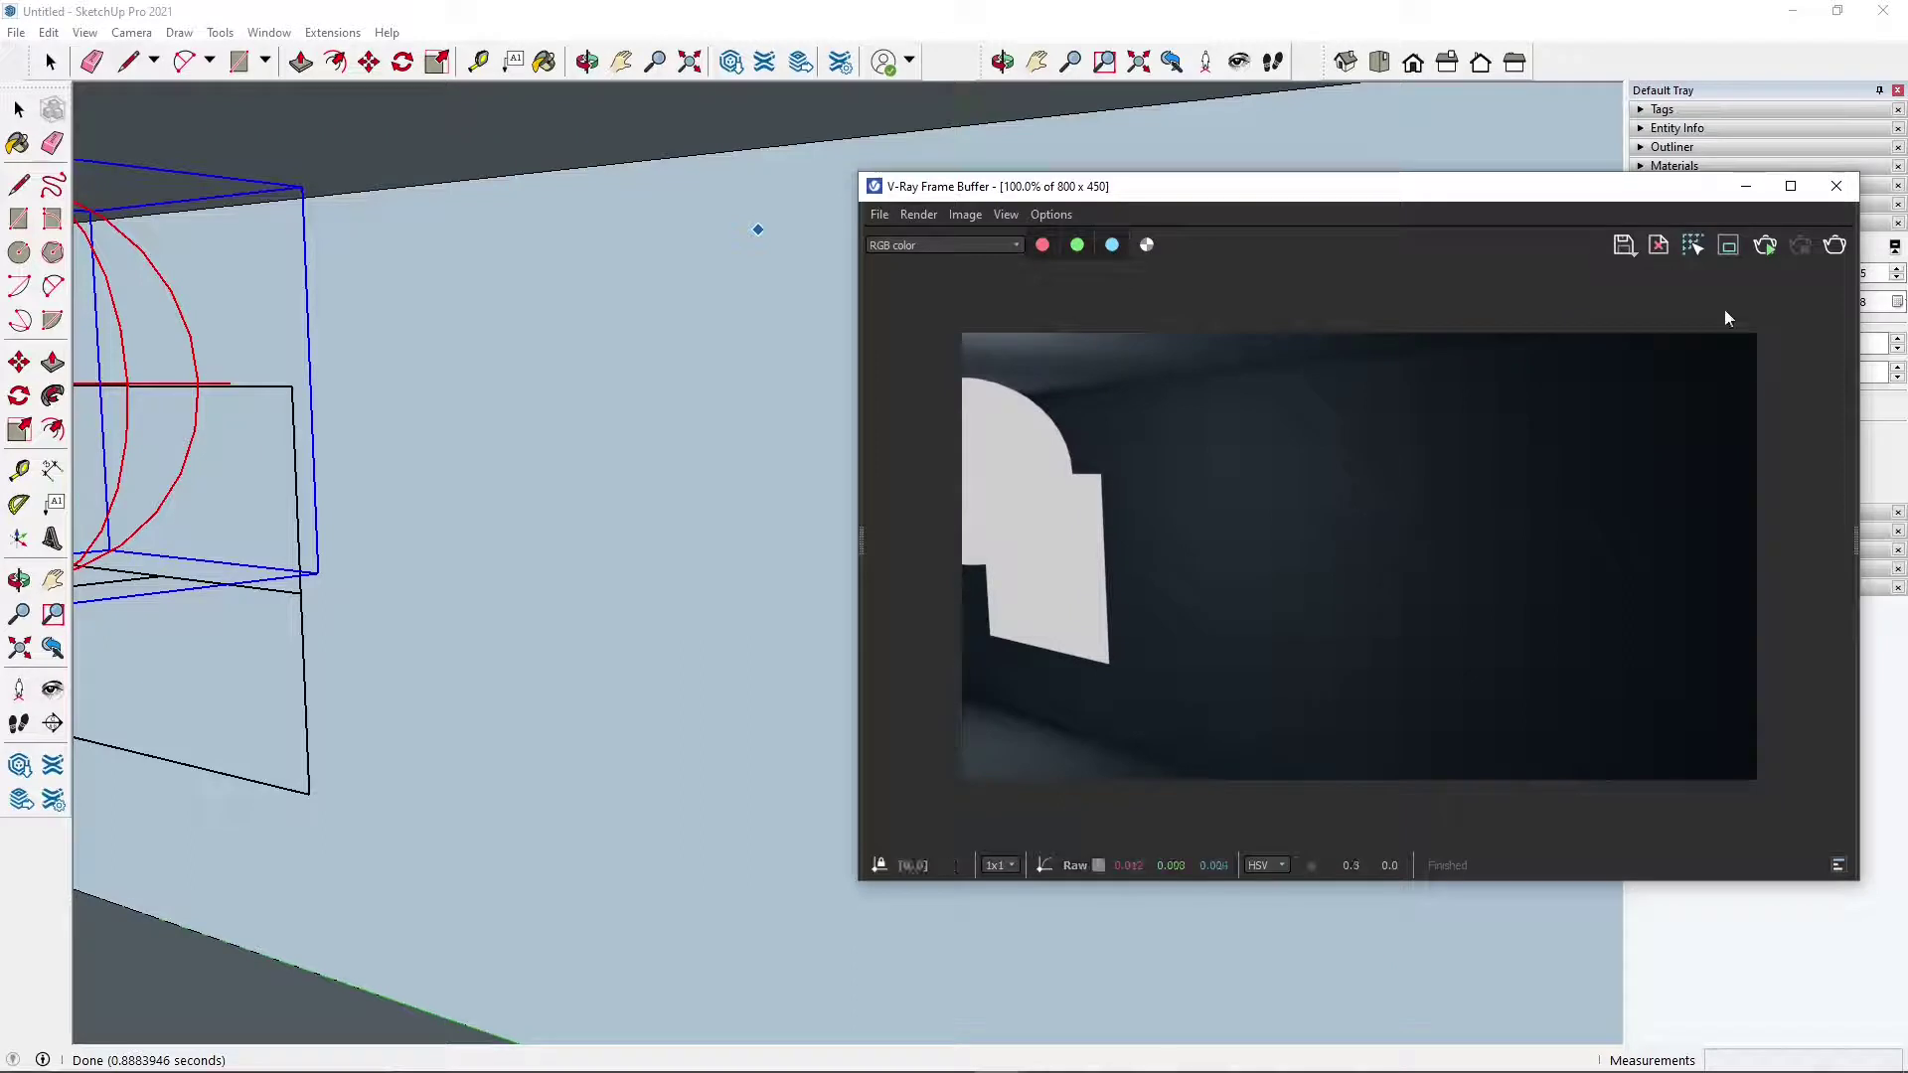
{"action": "left_click", "coordinate": [1834, 187]}
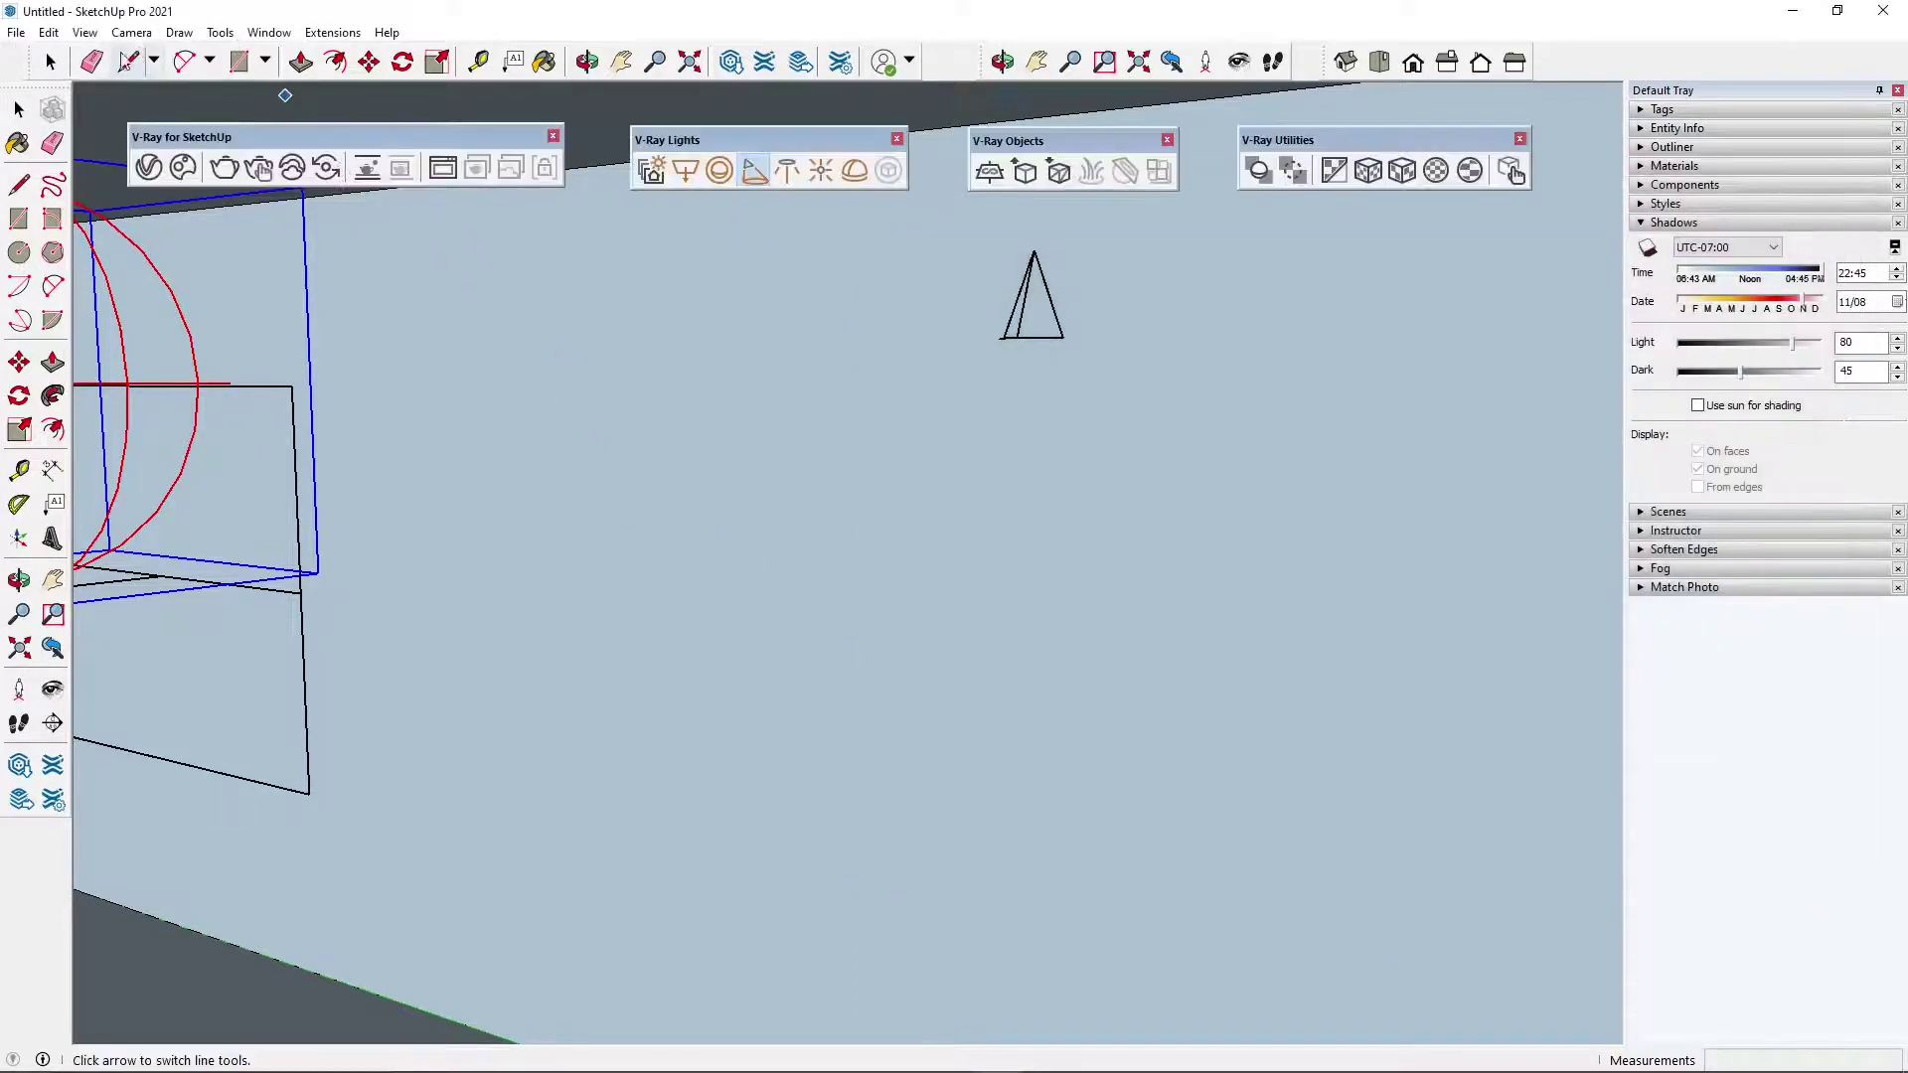
- Move the spot light about 0.61 m off the back wall into the room
{"action": "key", "text": "space"}
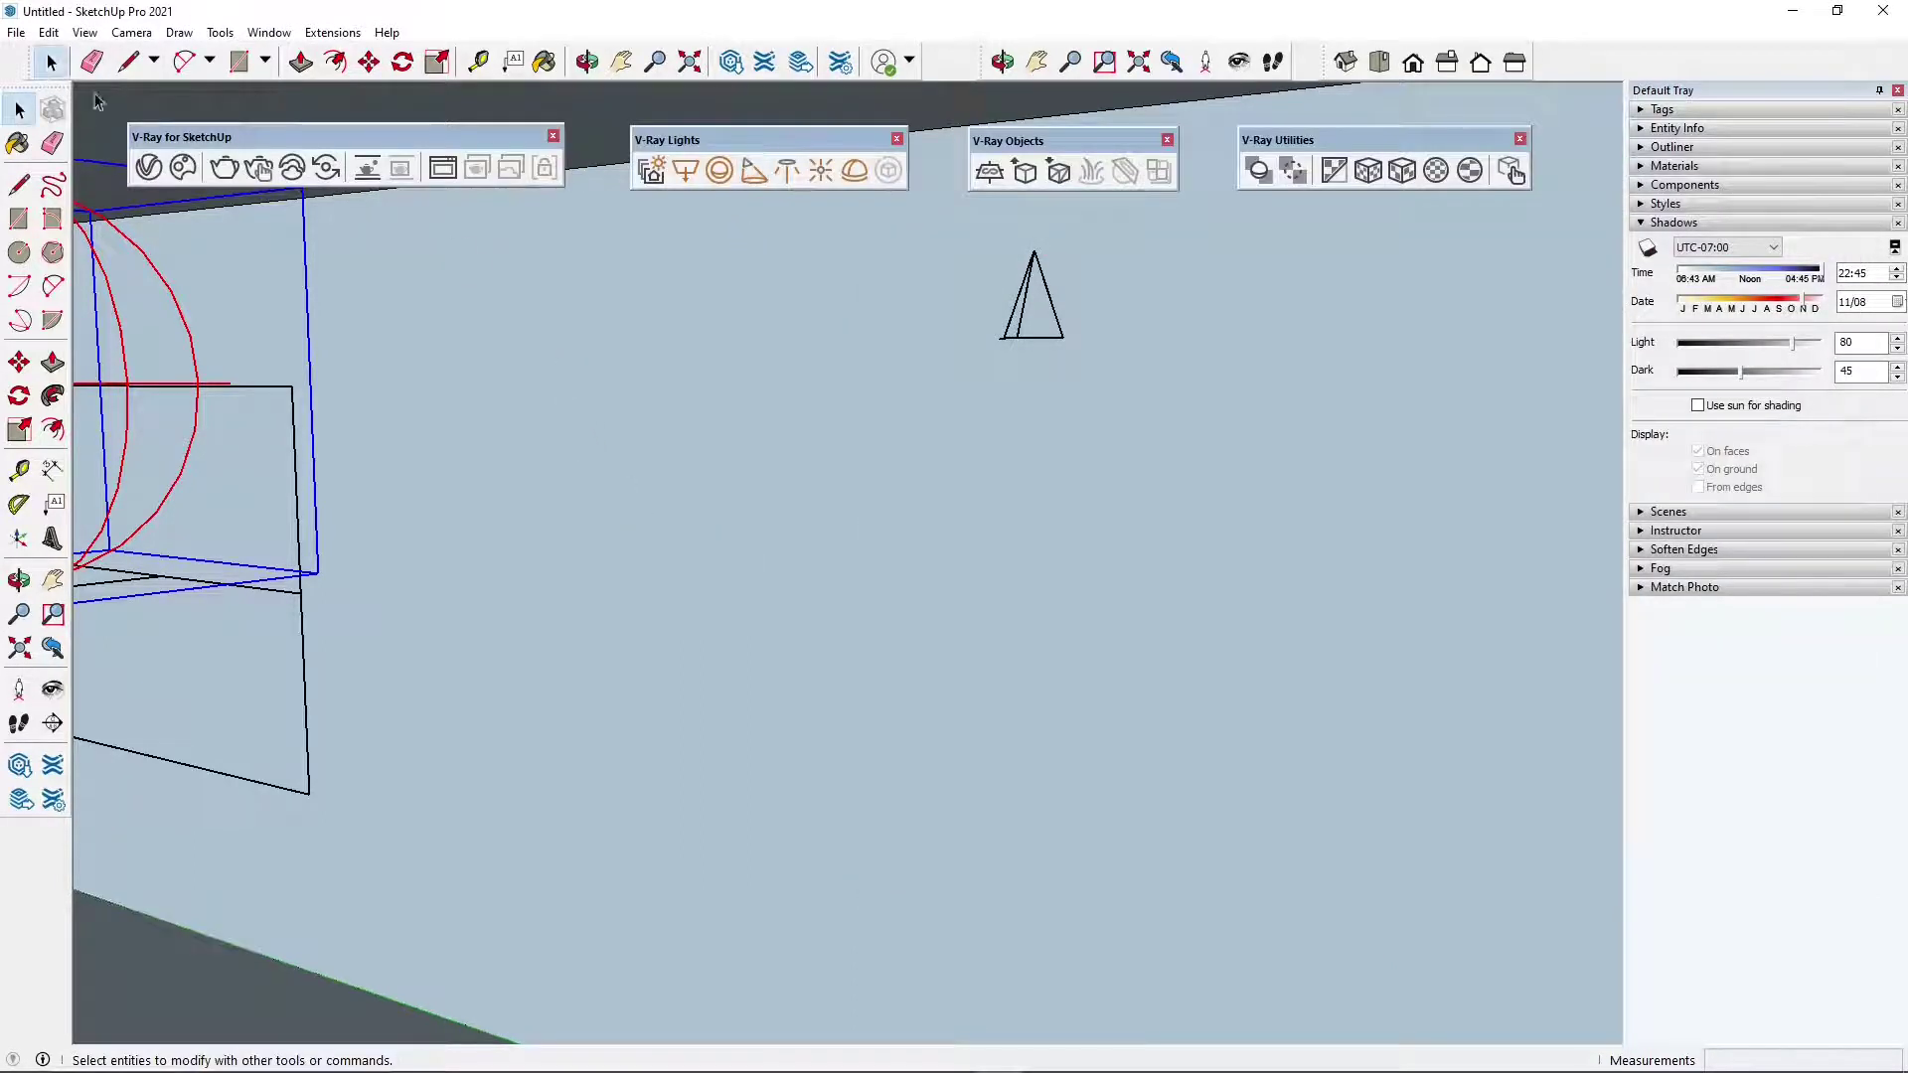
{"action": "left_click", "coordinate": [1028, 288]}
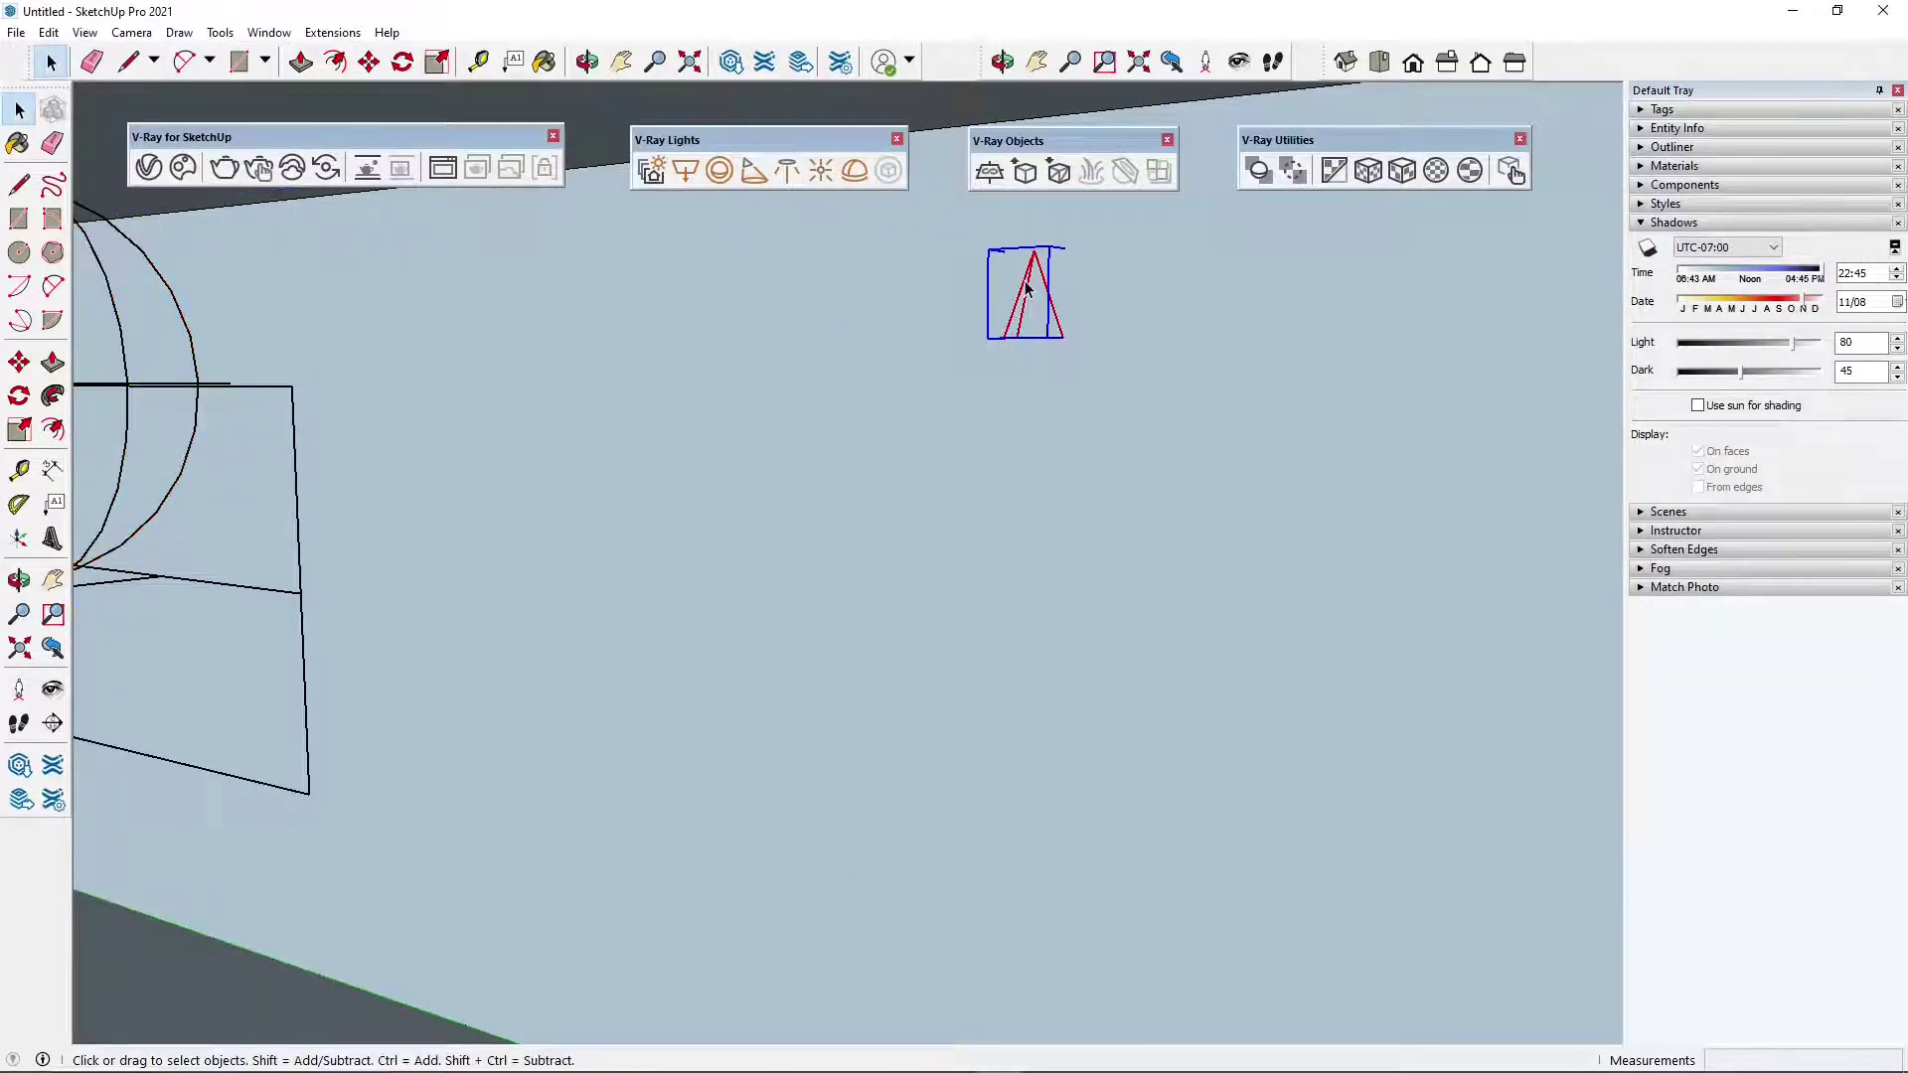
{"action": "left_click", "coordinate": [367, 63]}
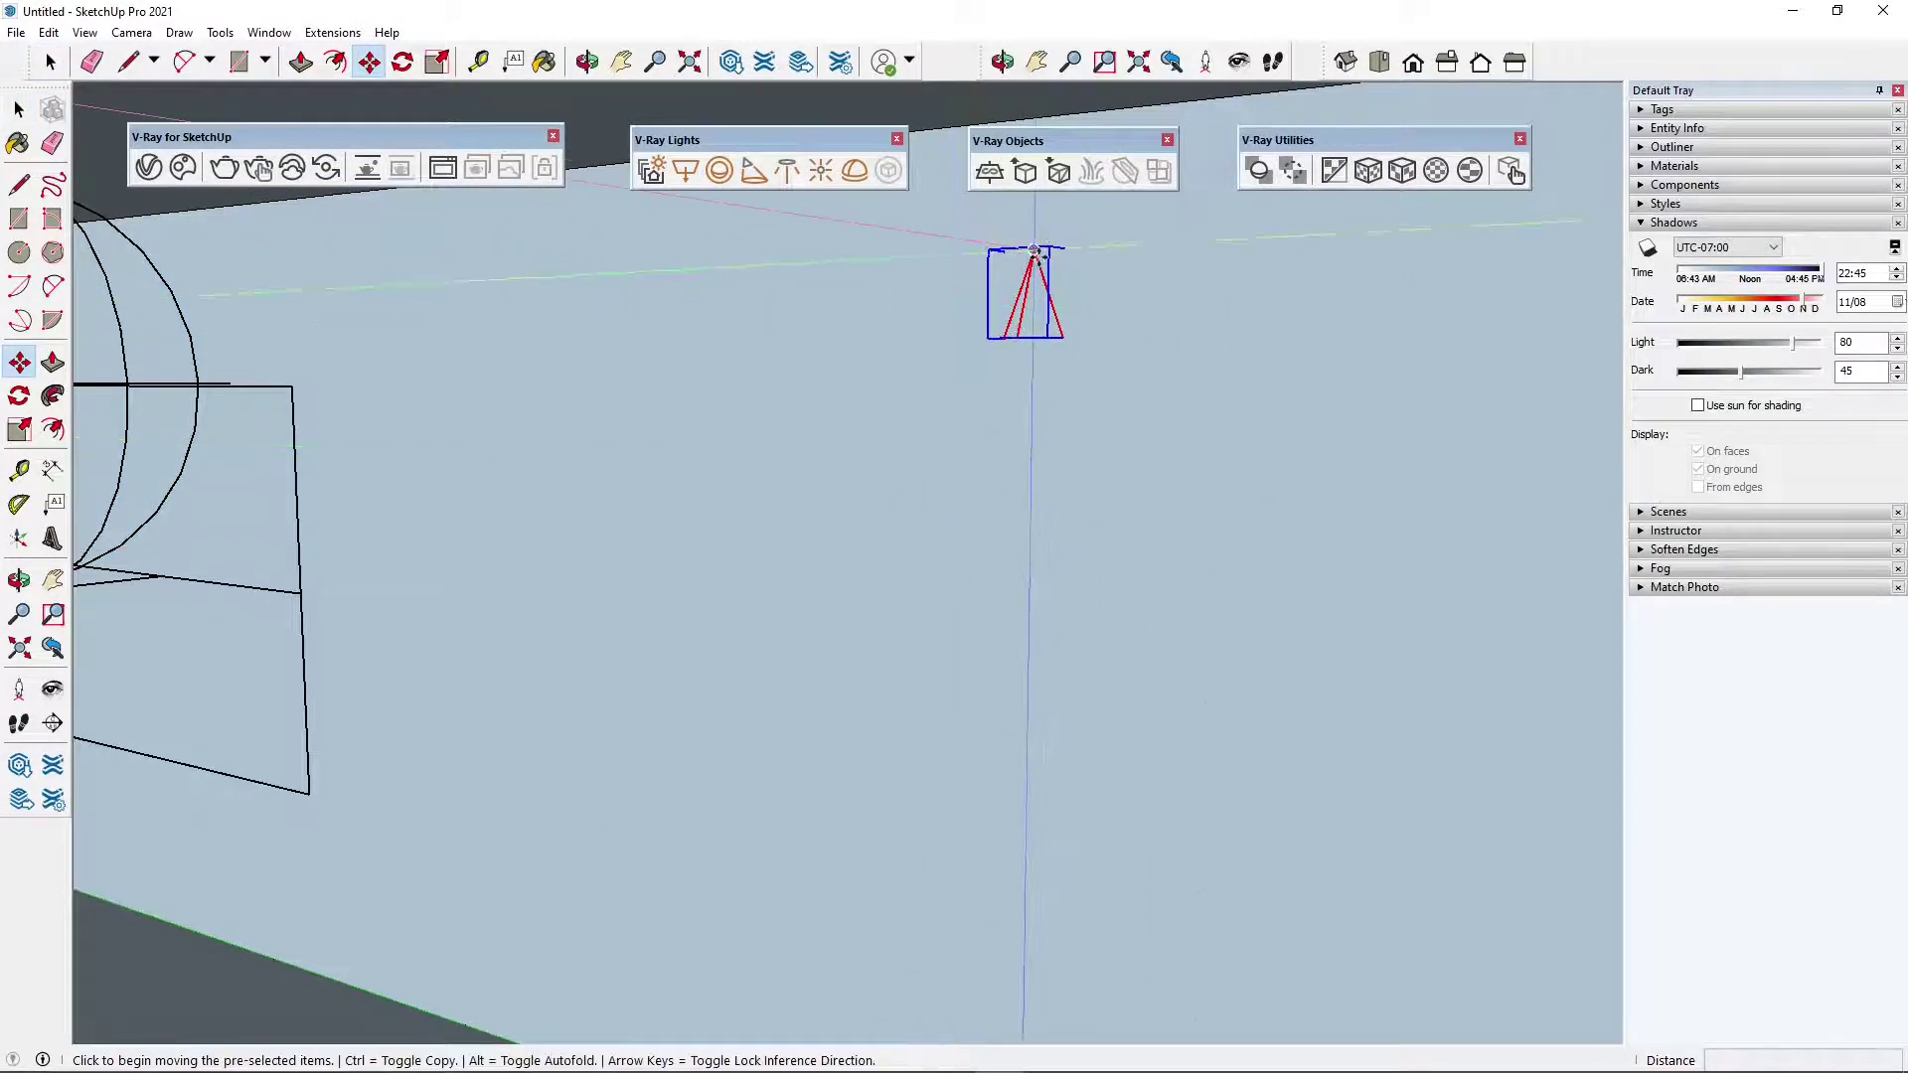
{"action": "left_click", "coordinate": [1034, 245]}
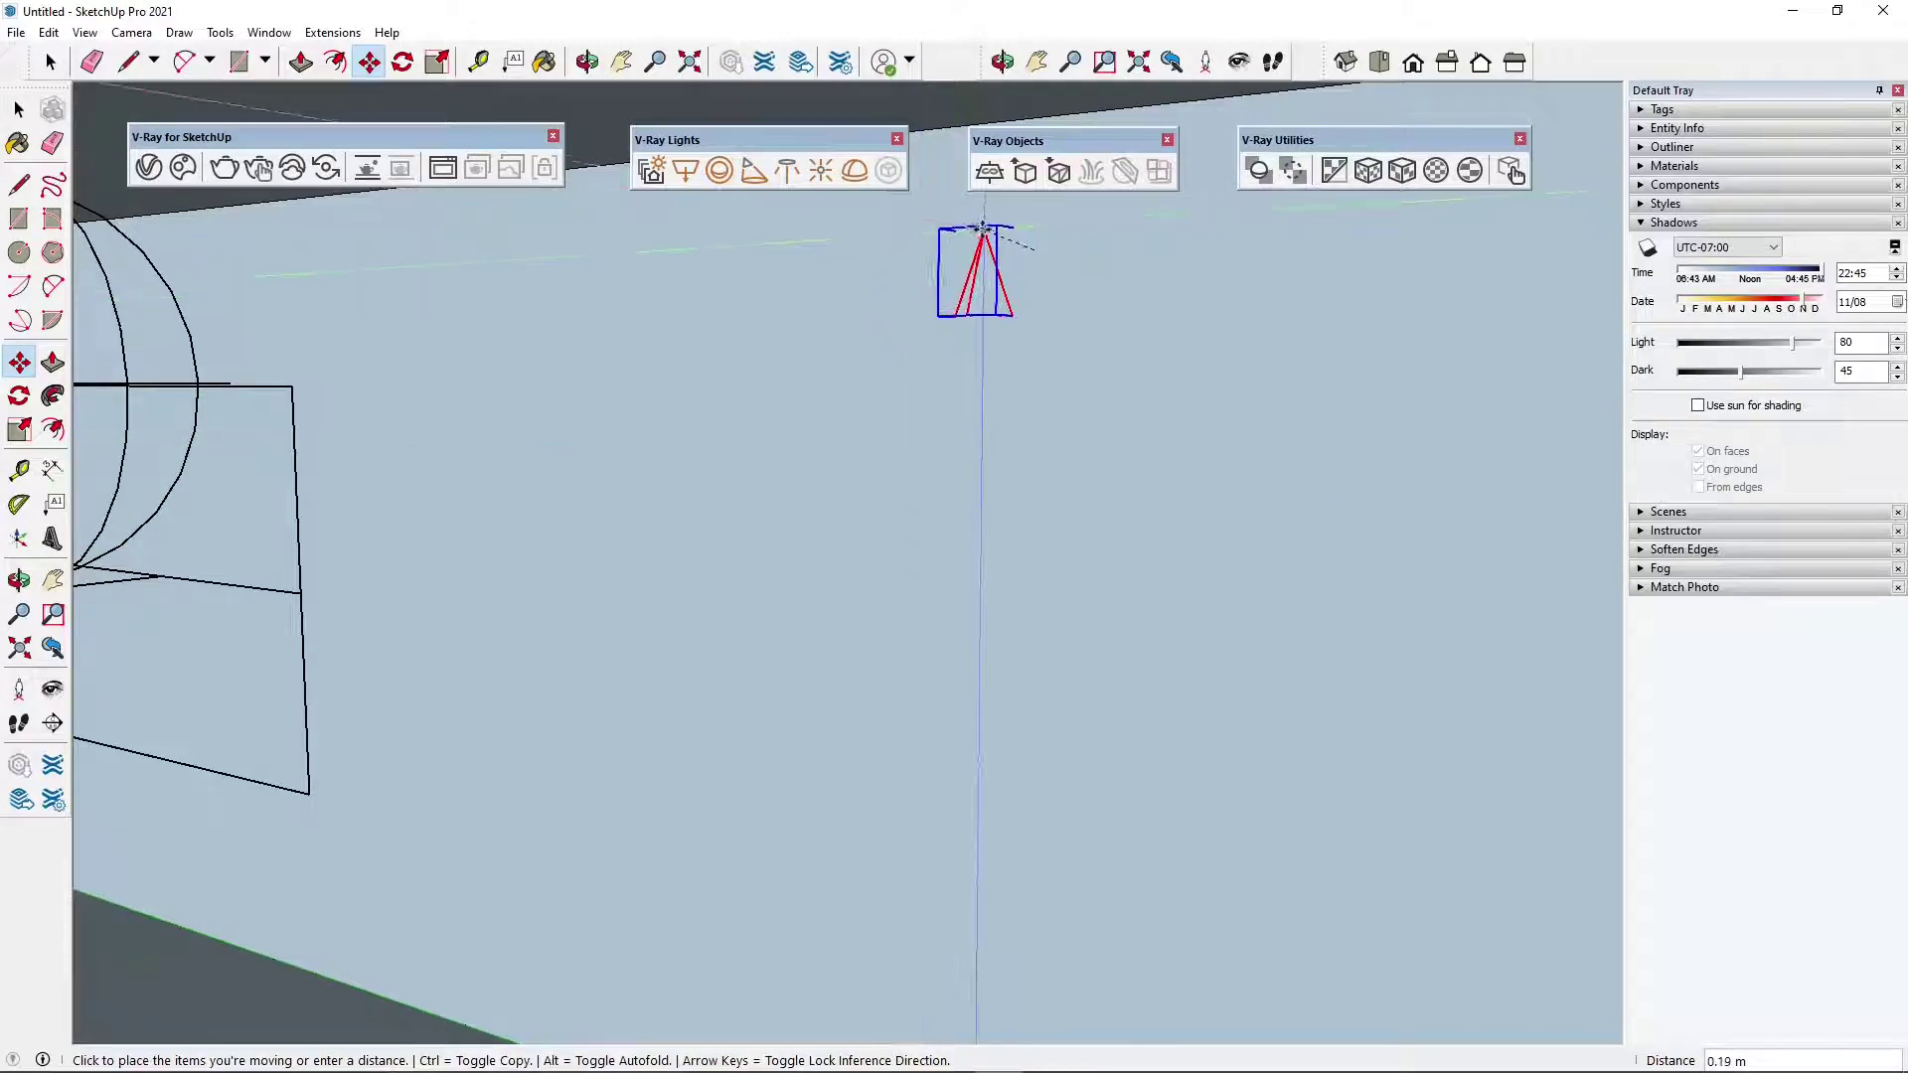
{"action": "left_click", "coordinate": [931, 233]}
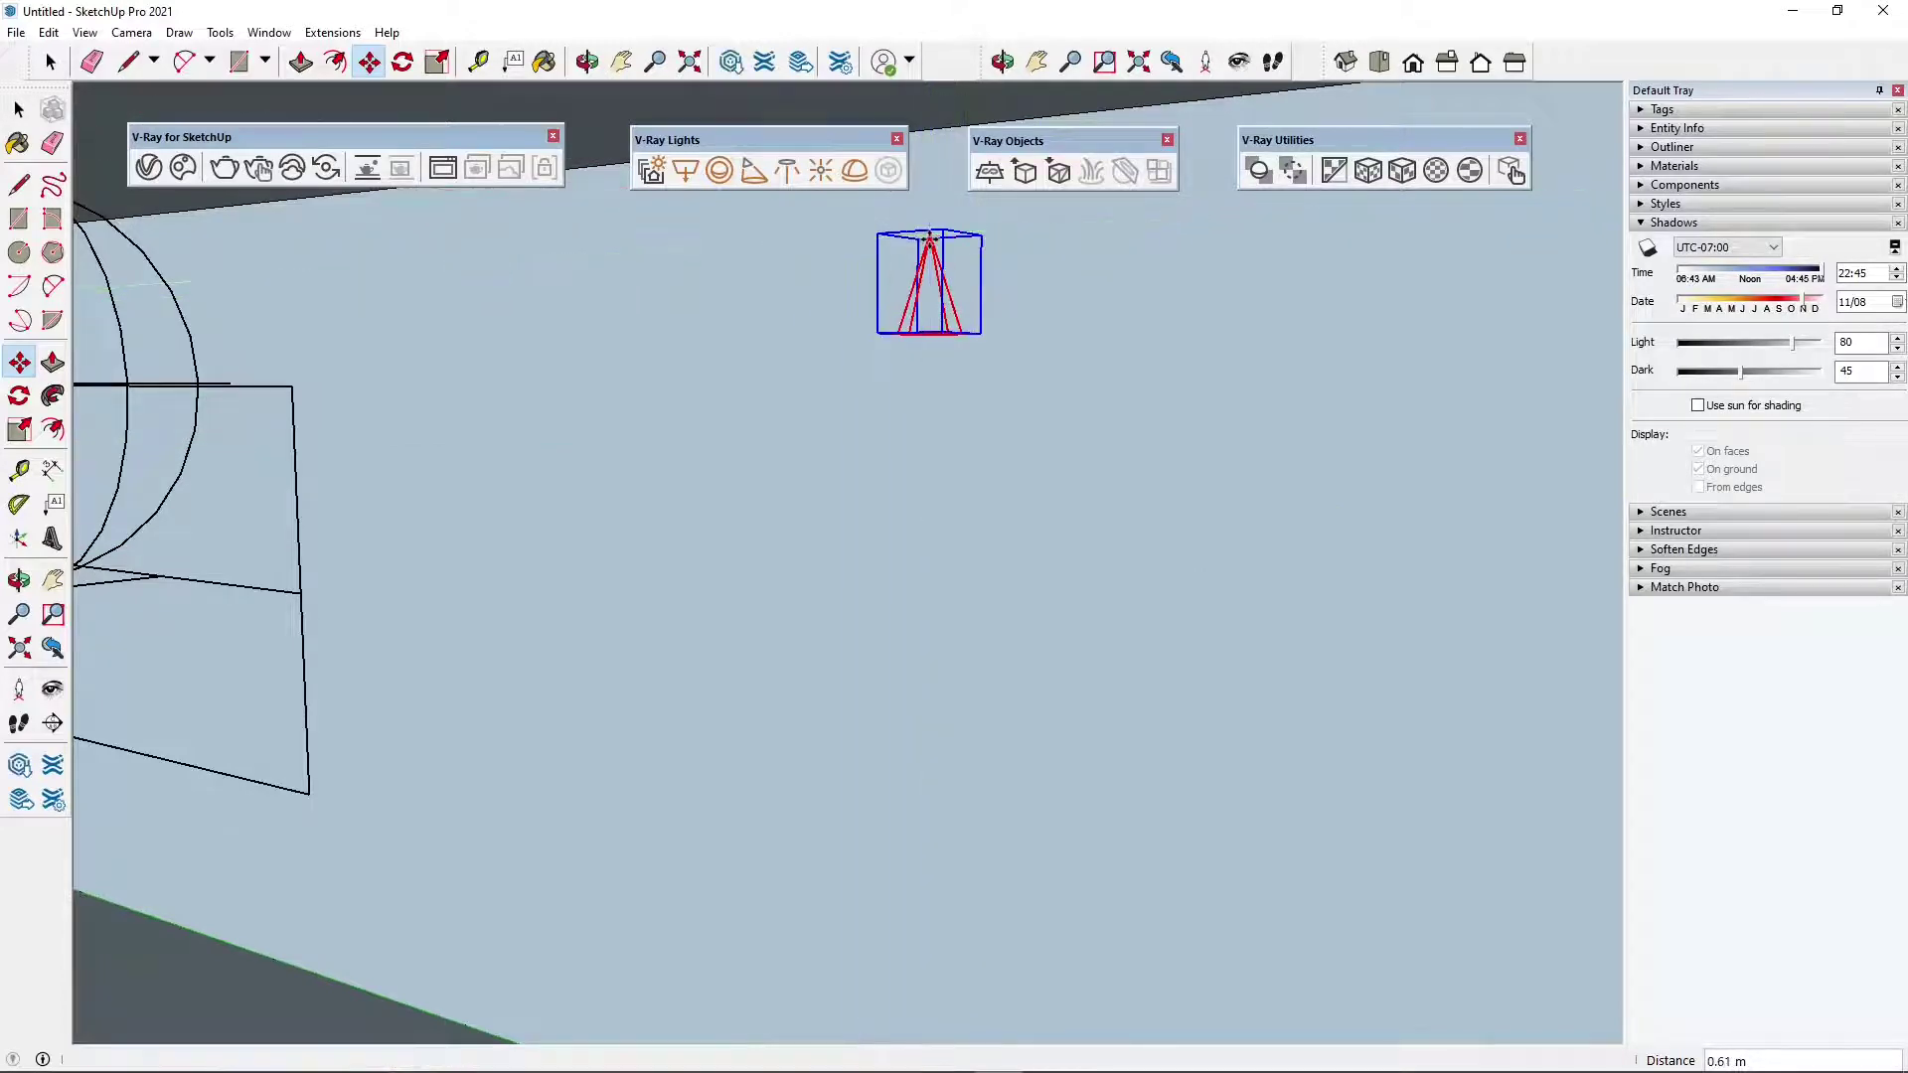
- Copy the spot light about 0.72 m along the back wall and shift the copy about 0.14 m further
{"action": "middle_click_drag", "start_coordinate": [930, 433], "coordinate": [576, 307]}
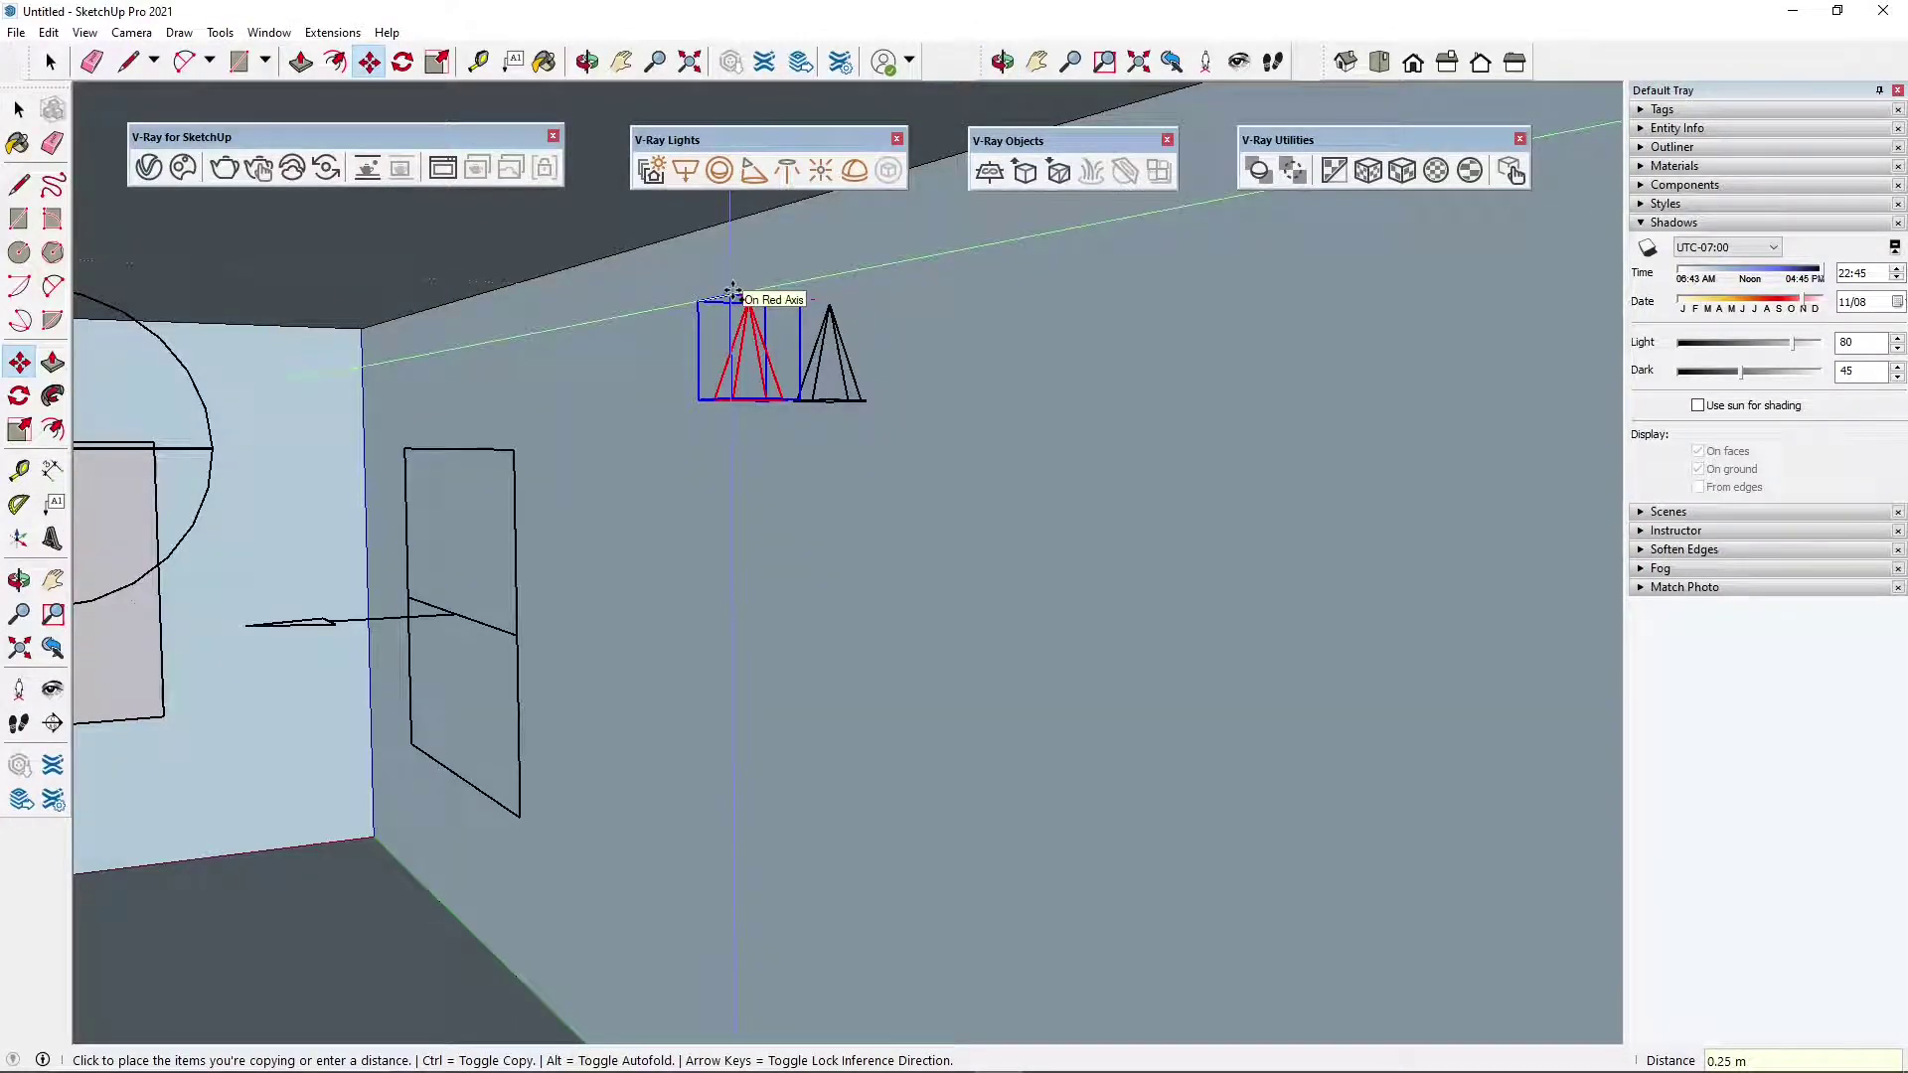
{"action": "middle_click_drag", "start_coordinate": [732, 291], "coordinate": [843, 330]}
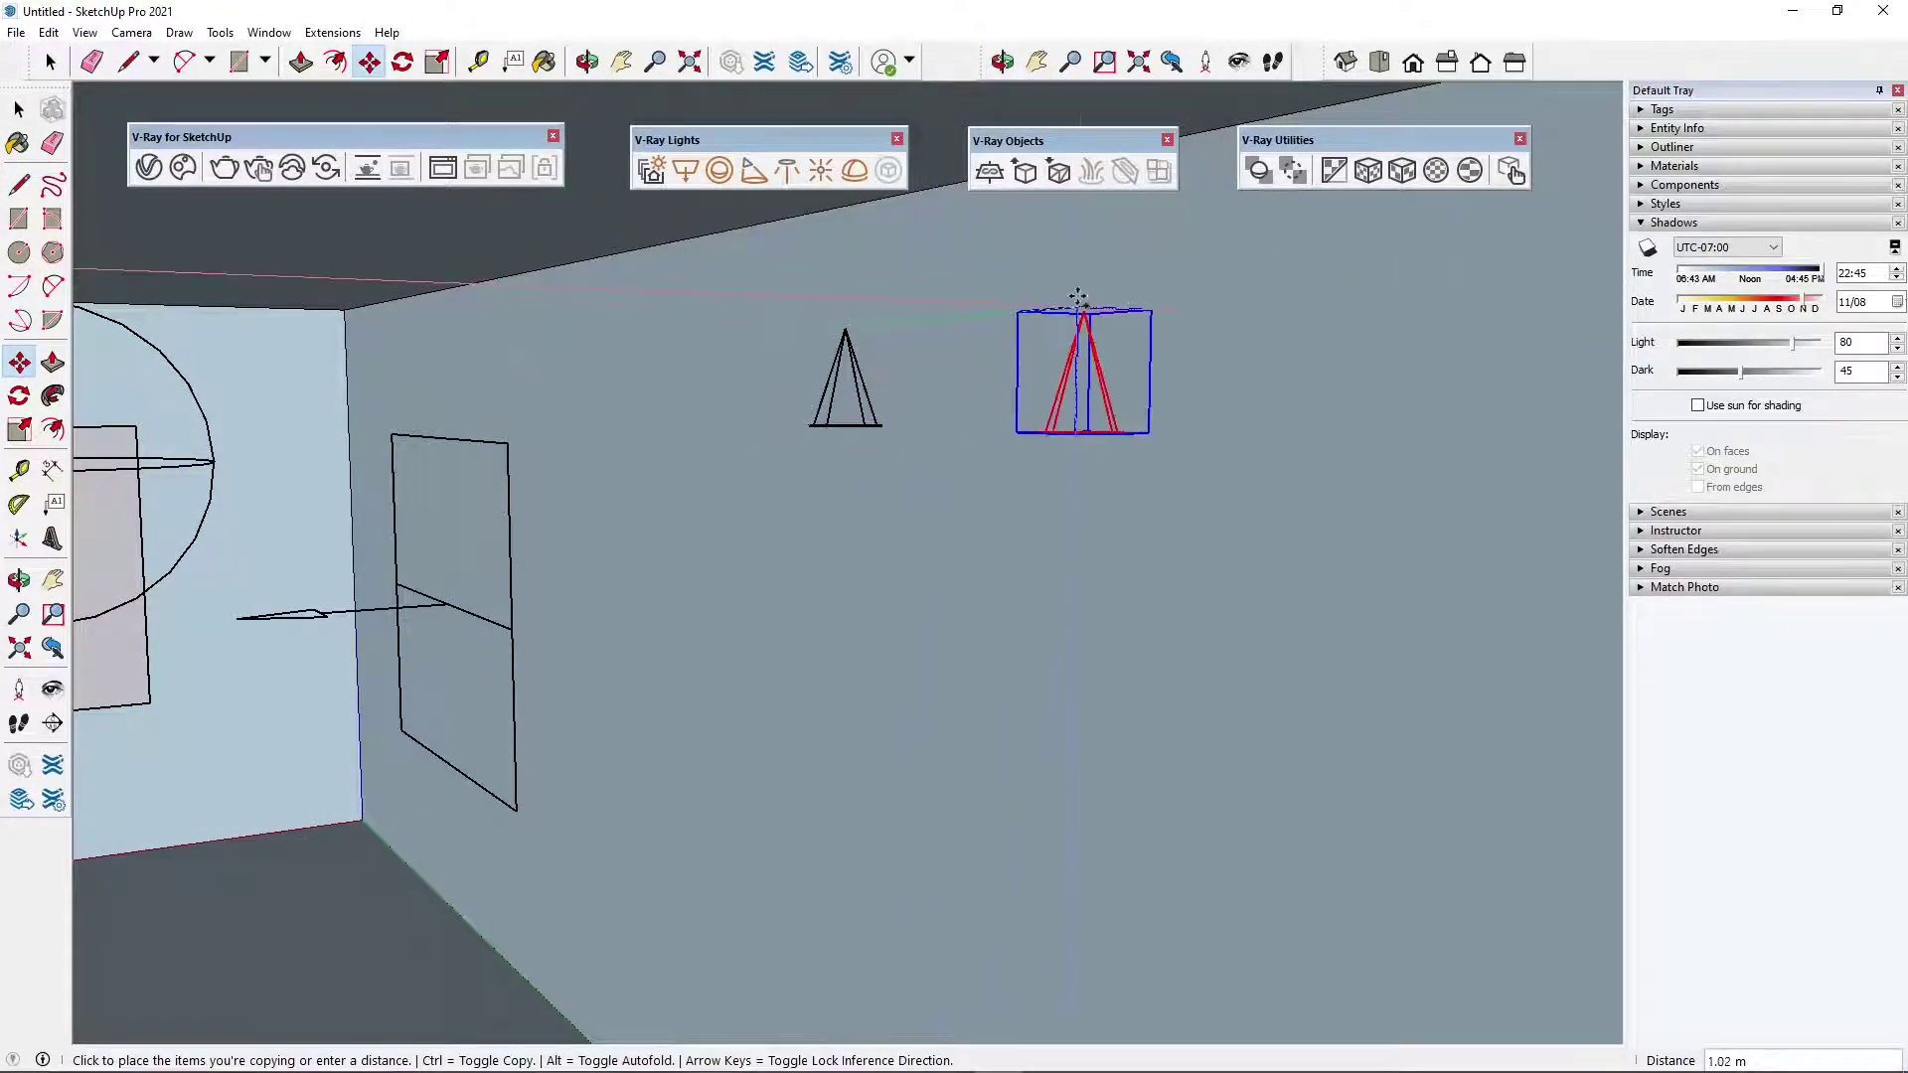
{"action": "left_click", "coordinate": [994, 316]}
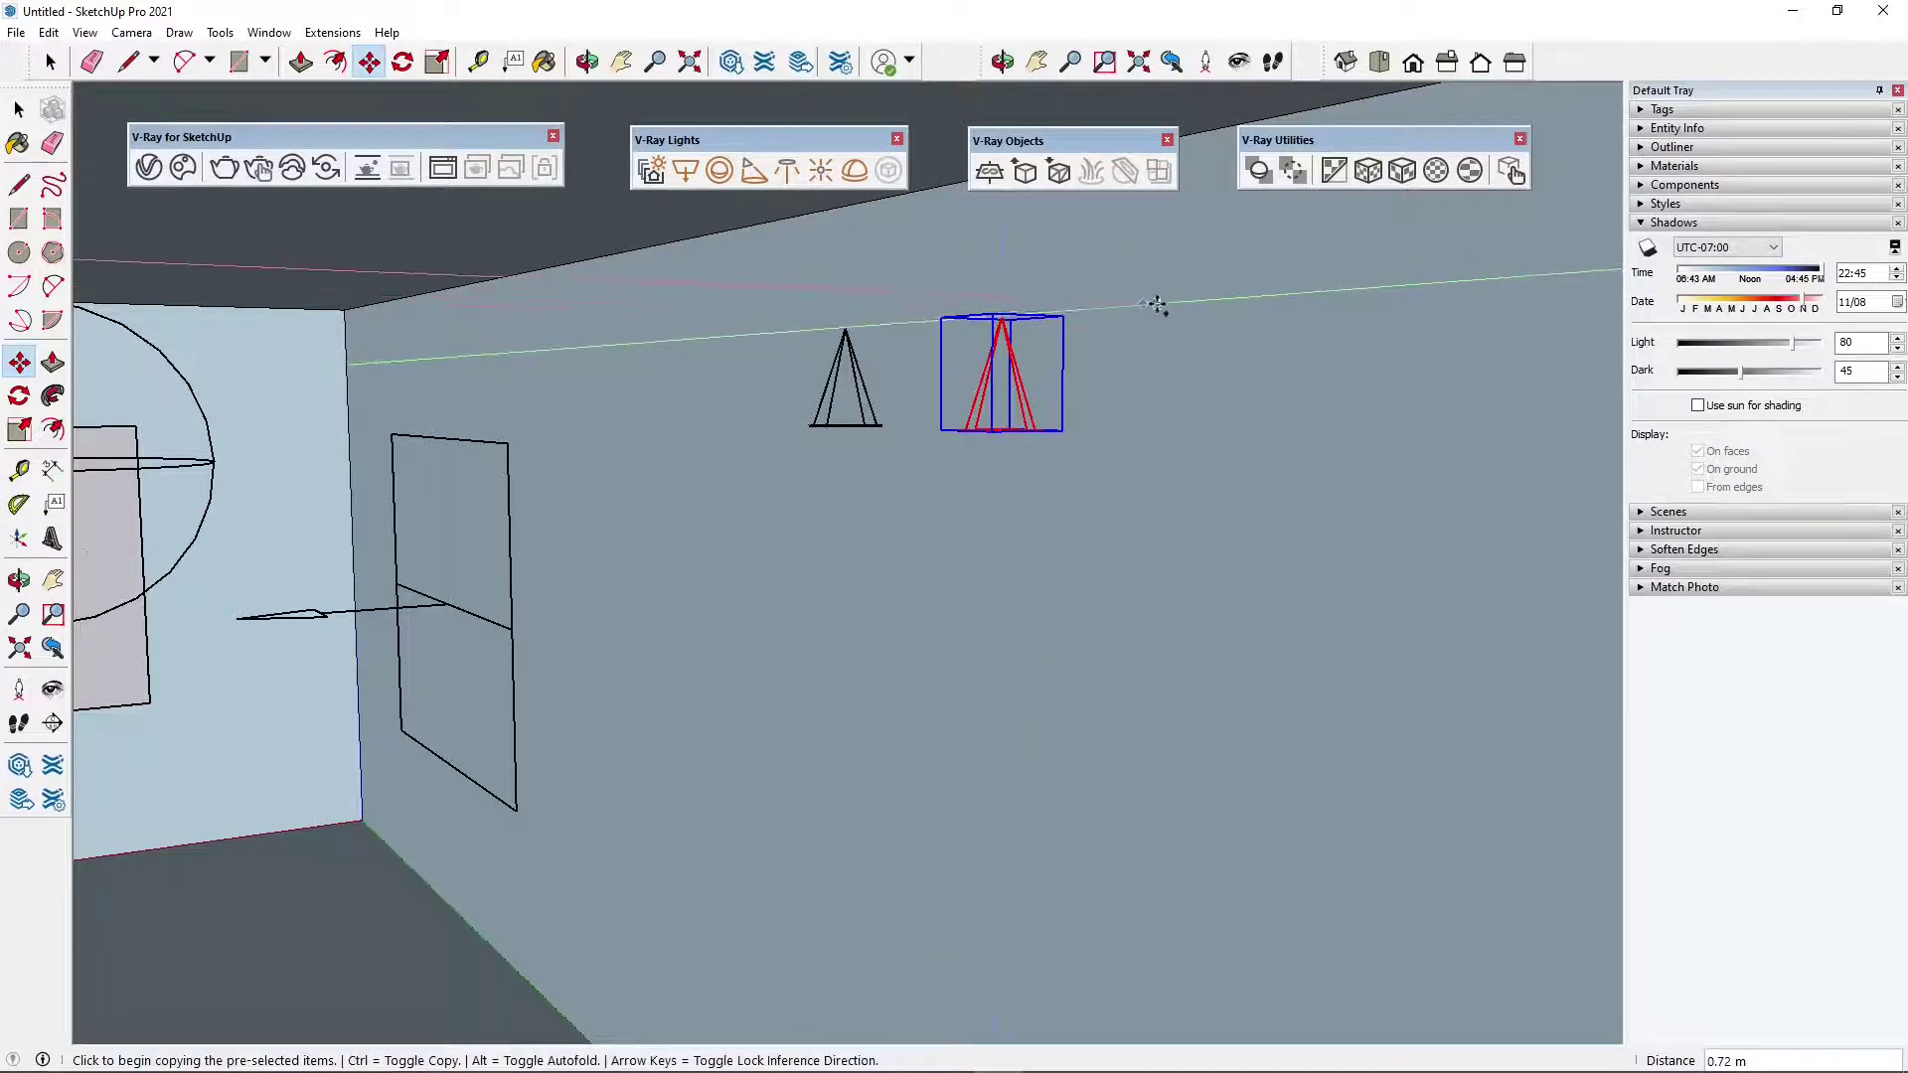
{"action": "left_click", "coordinate": [941, 317]}
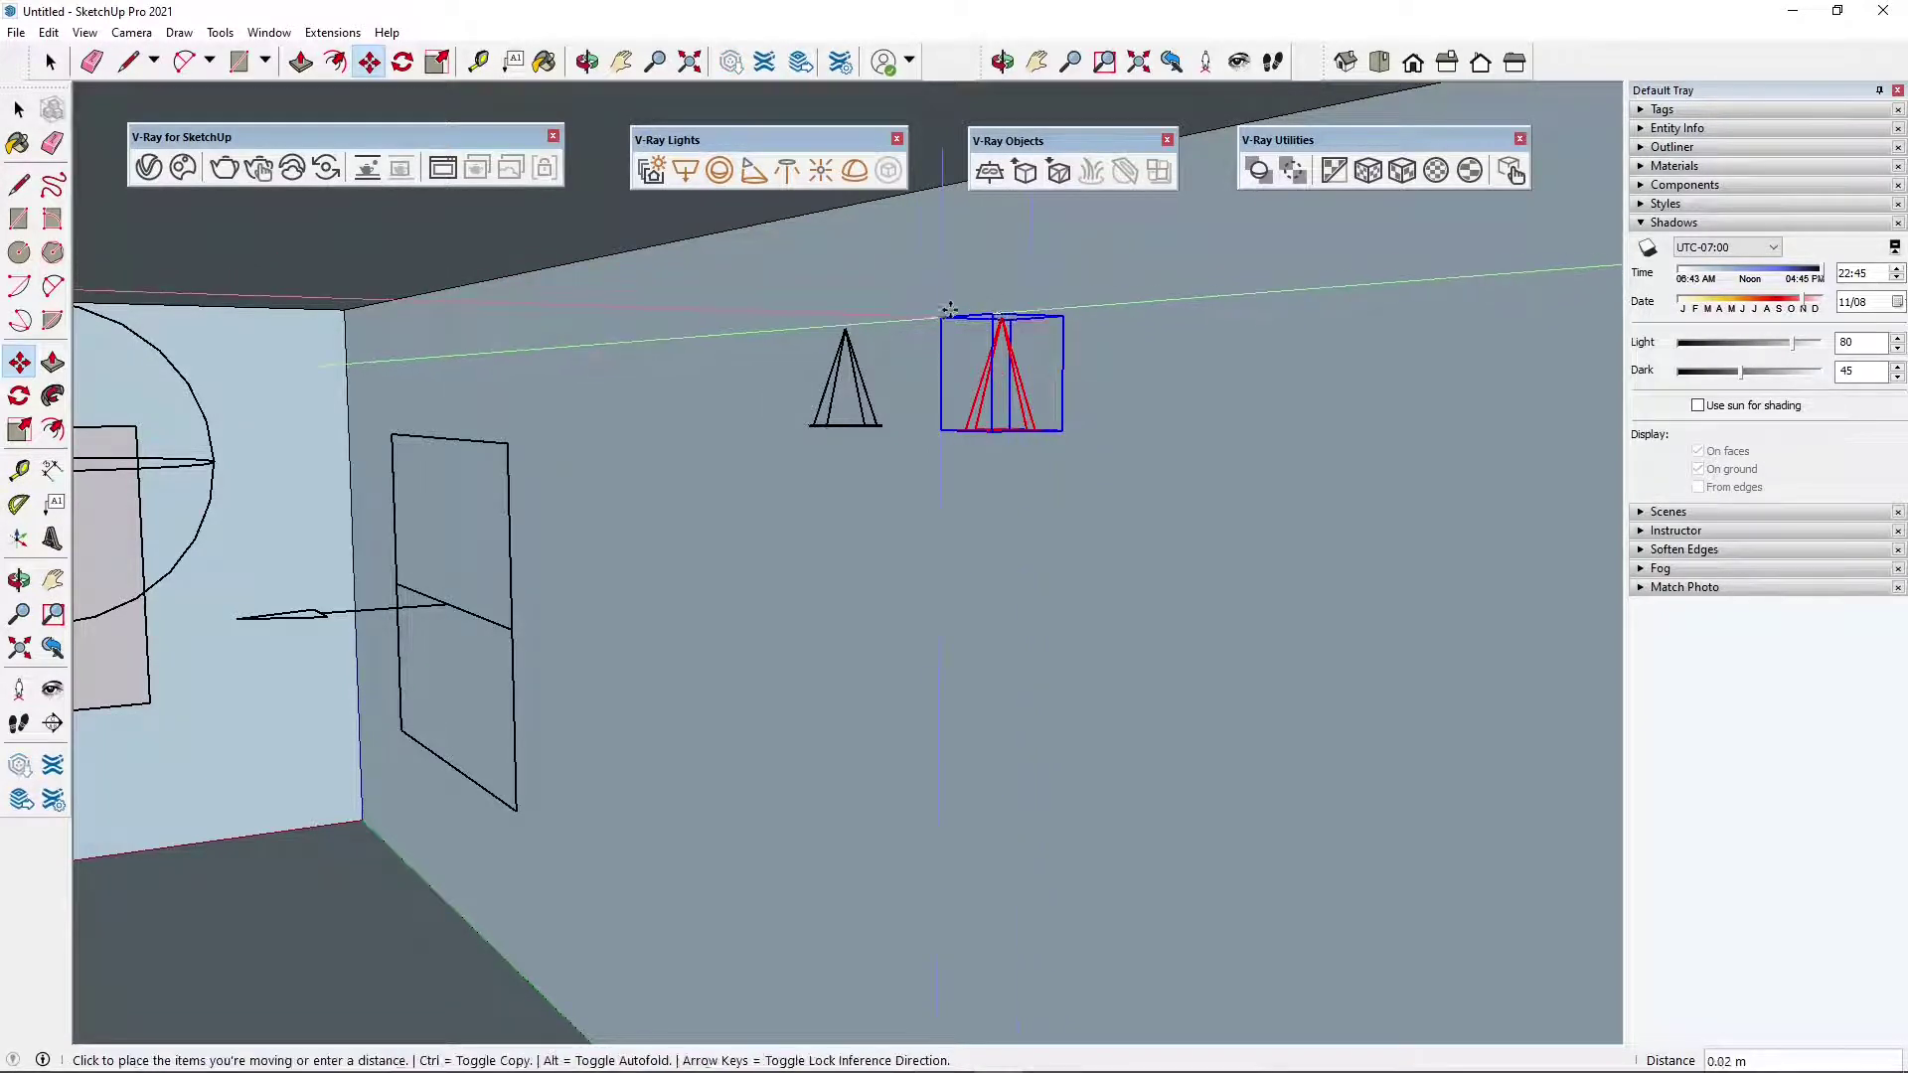
{"action": "left_click", "coordinate": [988, 319]}
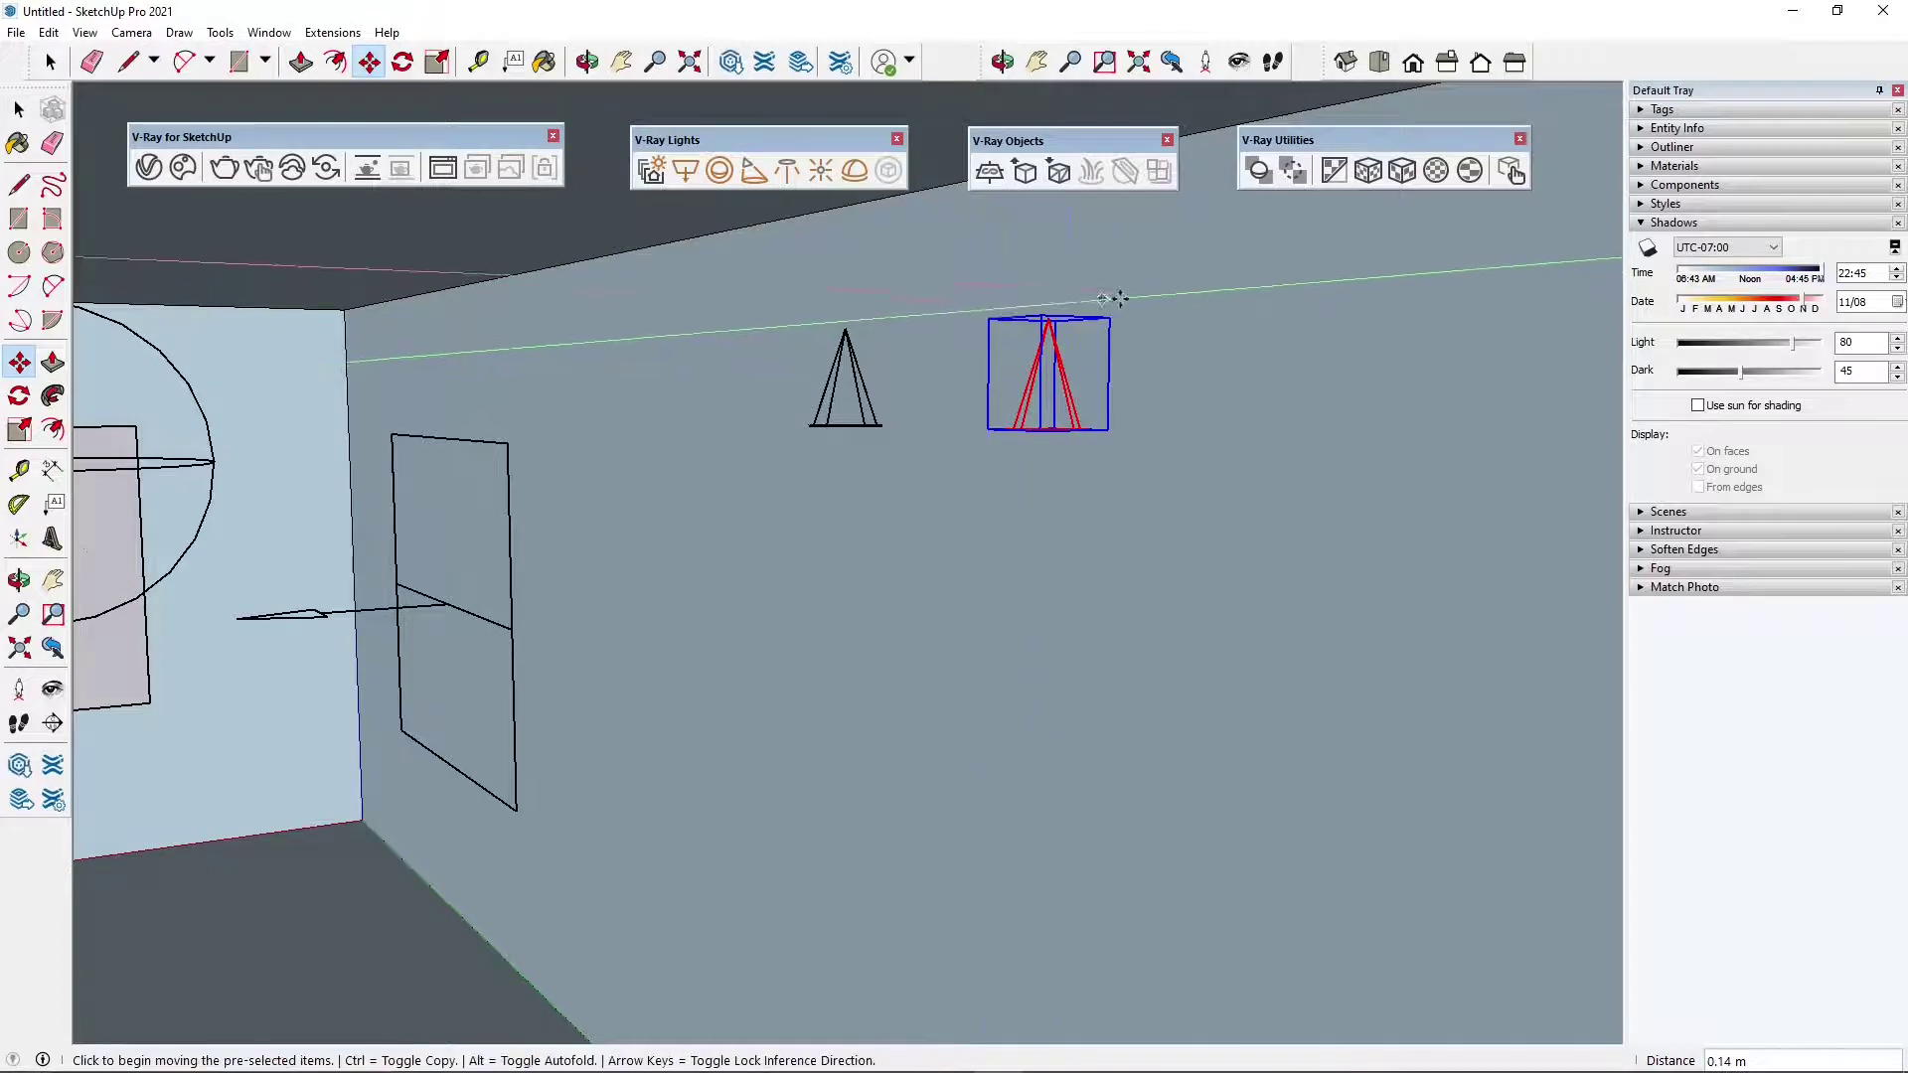
- Delete the copied spot light
{"action": "left_click", "coordinate": [48, 64]}
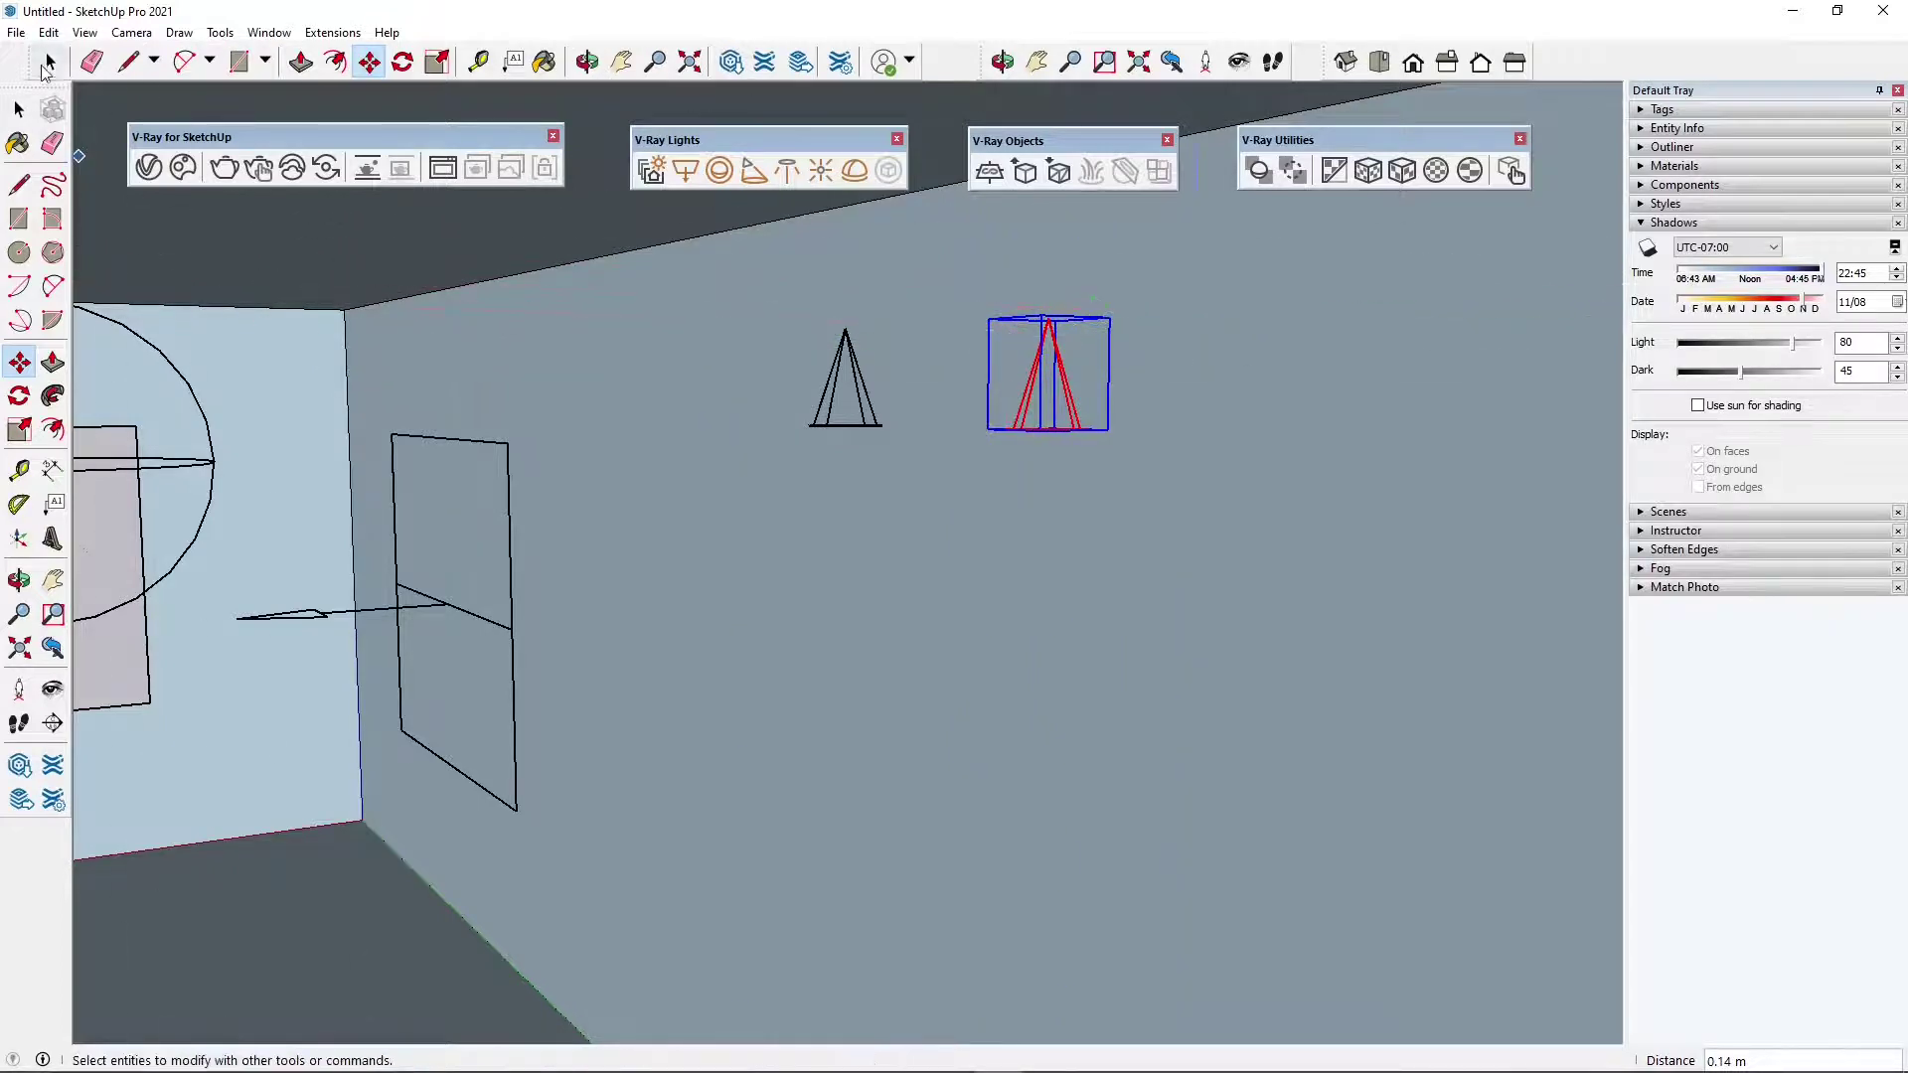
{"action": "left_click", "coordinate": [16, 109]}
{"action": "scroll", "coordinate": [1093, 408], "scroll_direction": "down", "scroll_amount": 3}
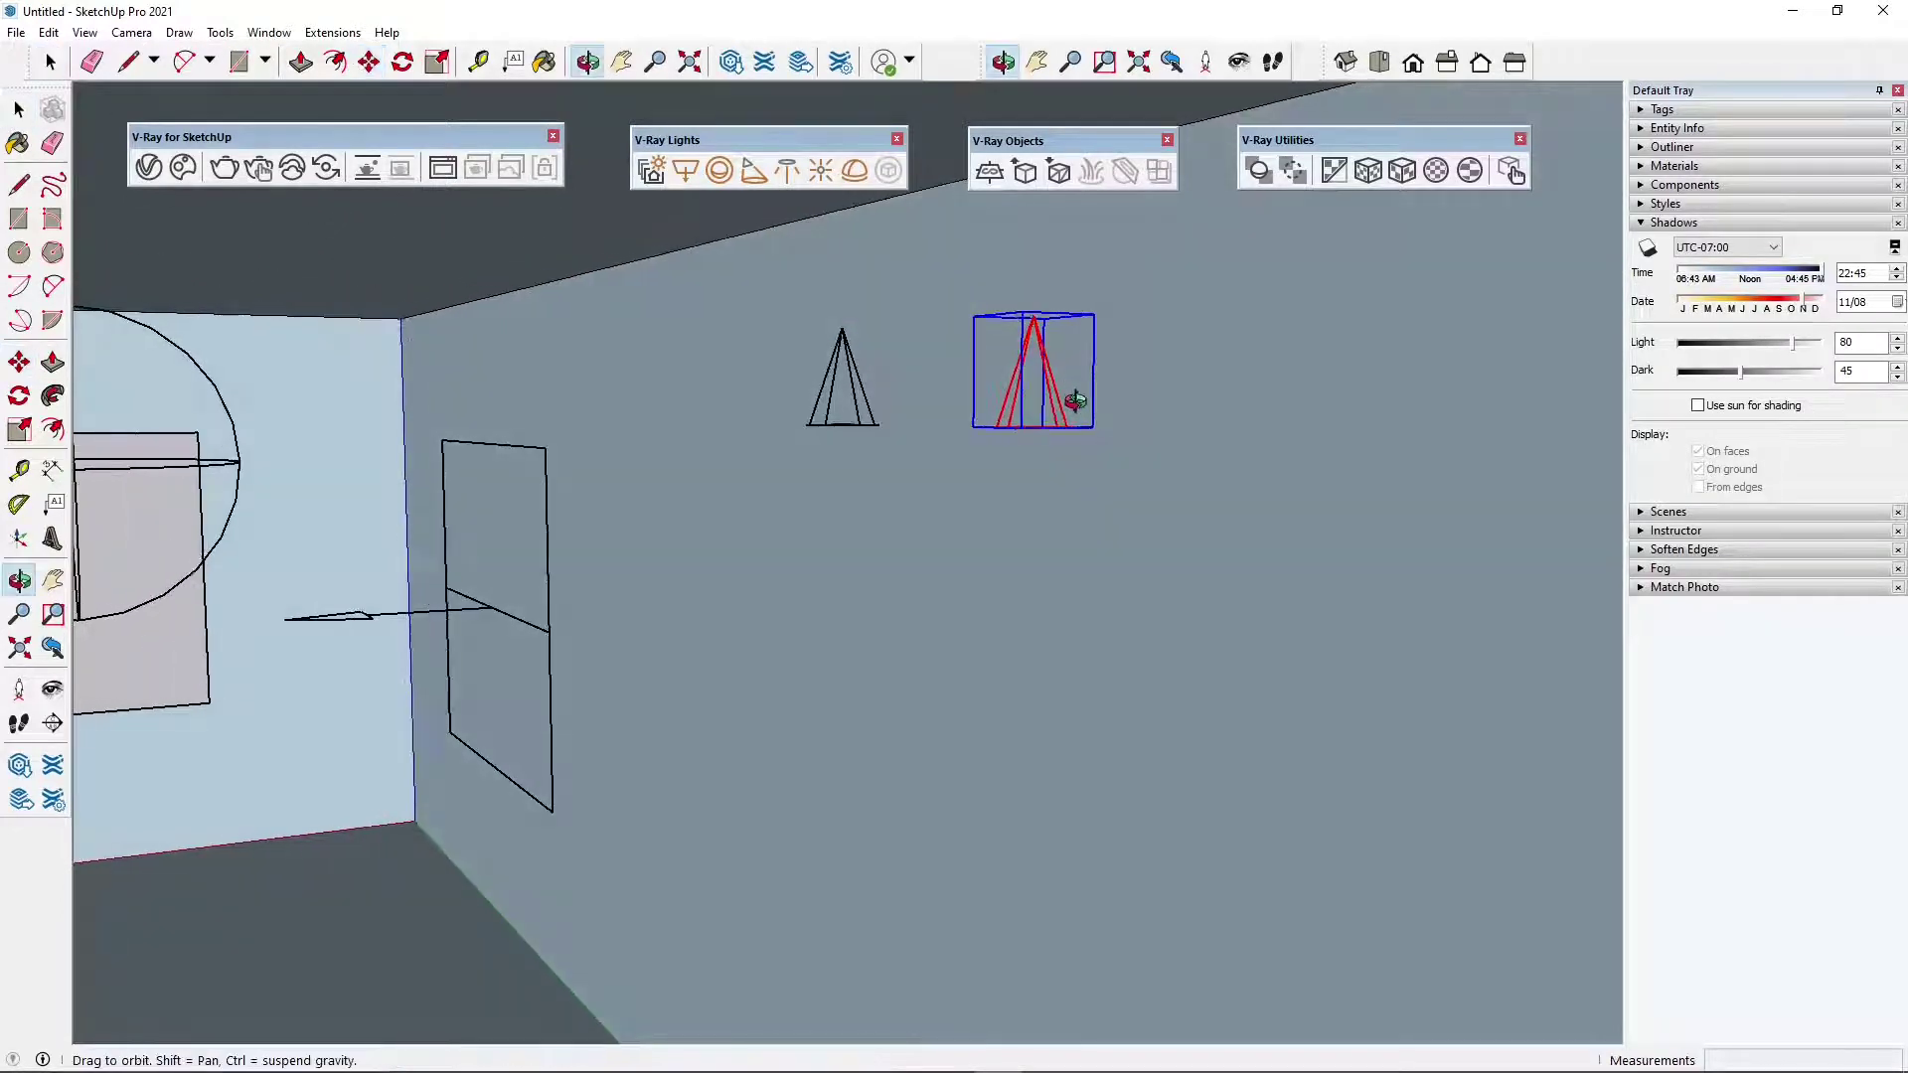
{"action": "left_click", "coordinate": [1036, 335]}
{"action": "left_click", "coordinate": [1030, 328]}
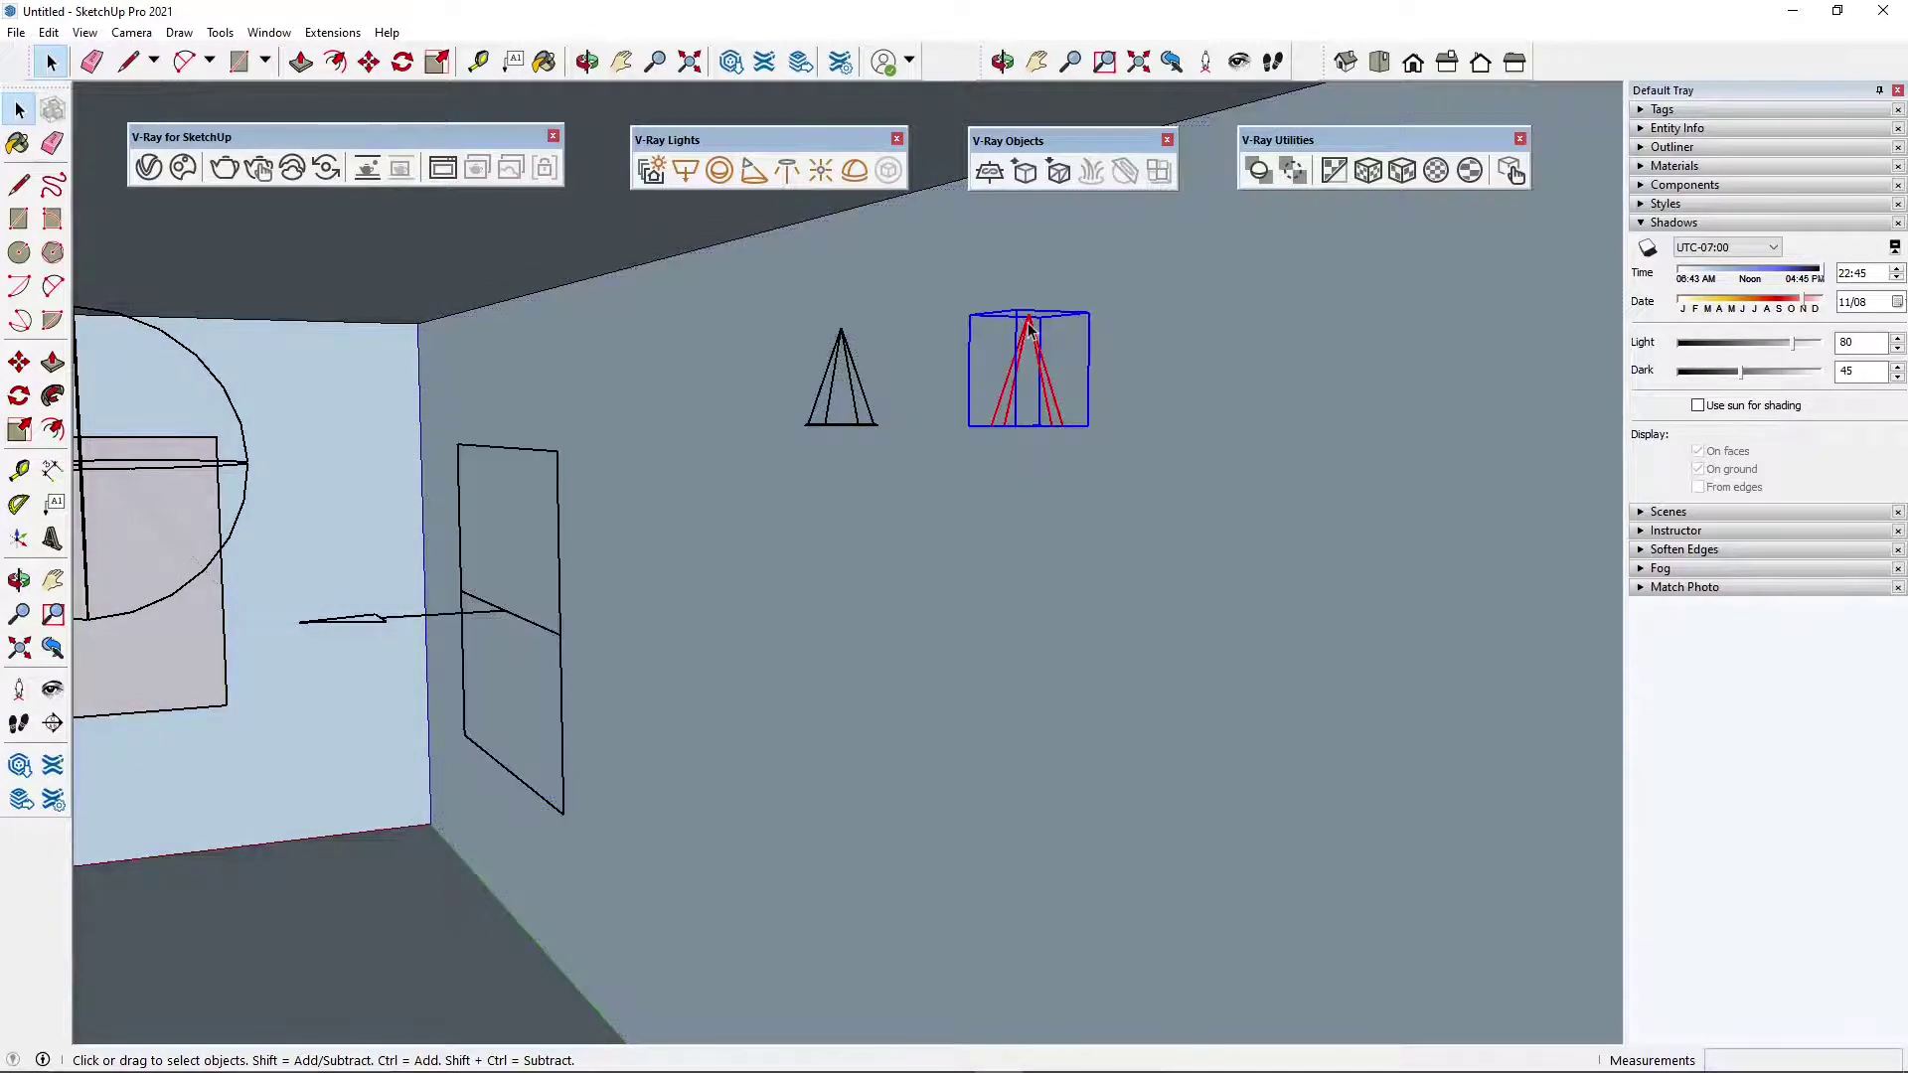
{"action": "key", "text": "Delete"}
- Select the remaining spot light, render the room in V-Ray, inspect its glow up close, and return to the model view
{"action": "middle_click_drag", "start_coordinate": [988, 400], "coordinate": [615, 494]}
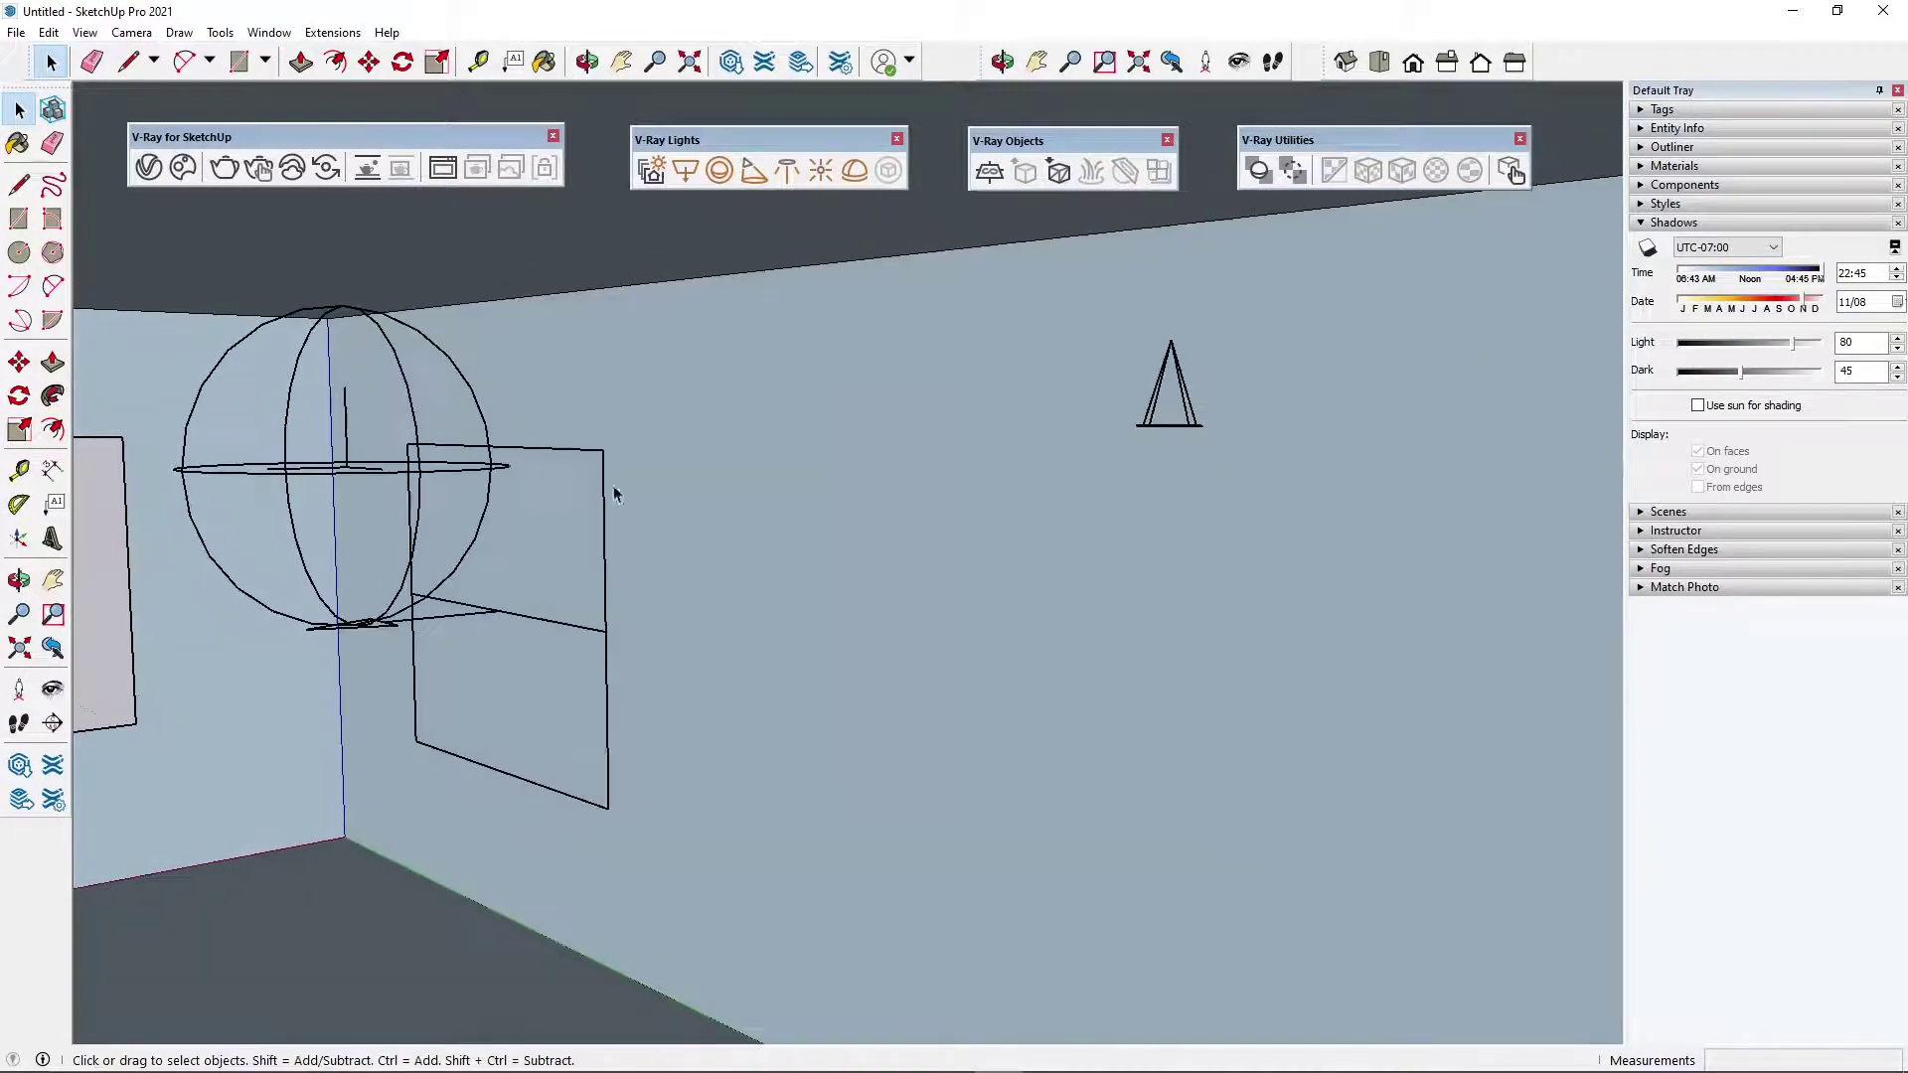
{"action": "middle_click_drag", "start_coordinate": [840, 489], "coordinate": [1011, 247]}
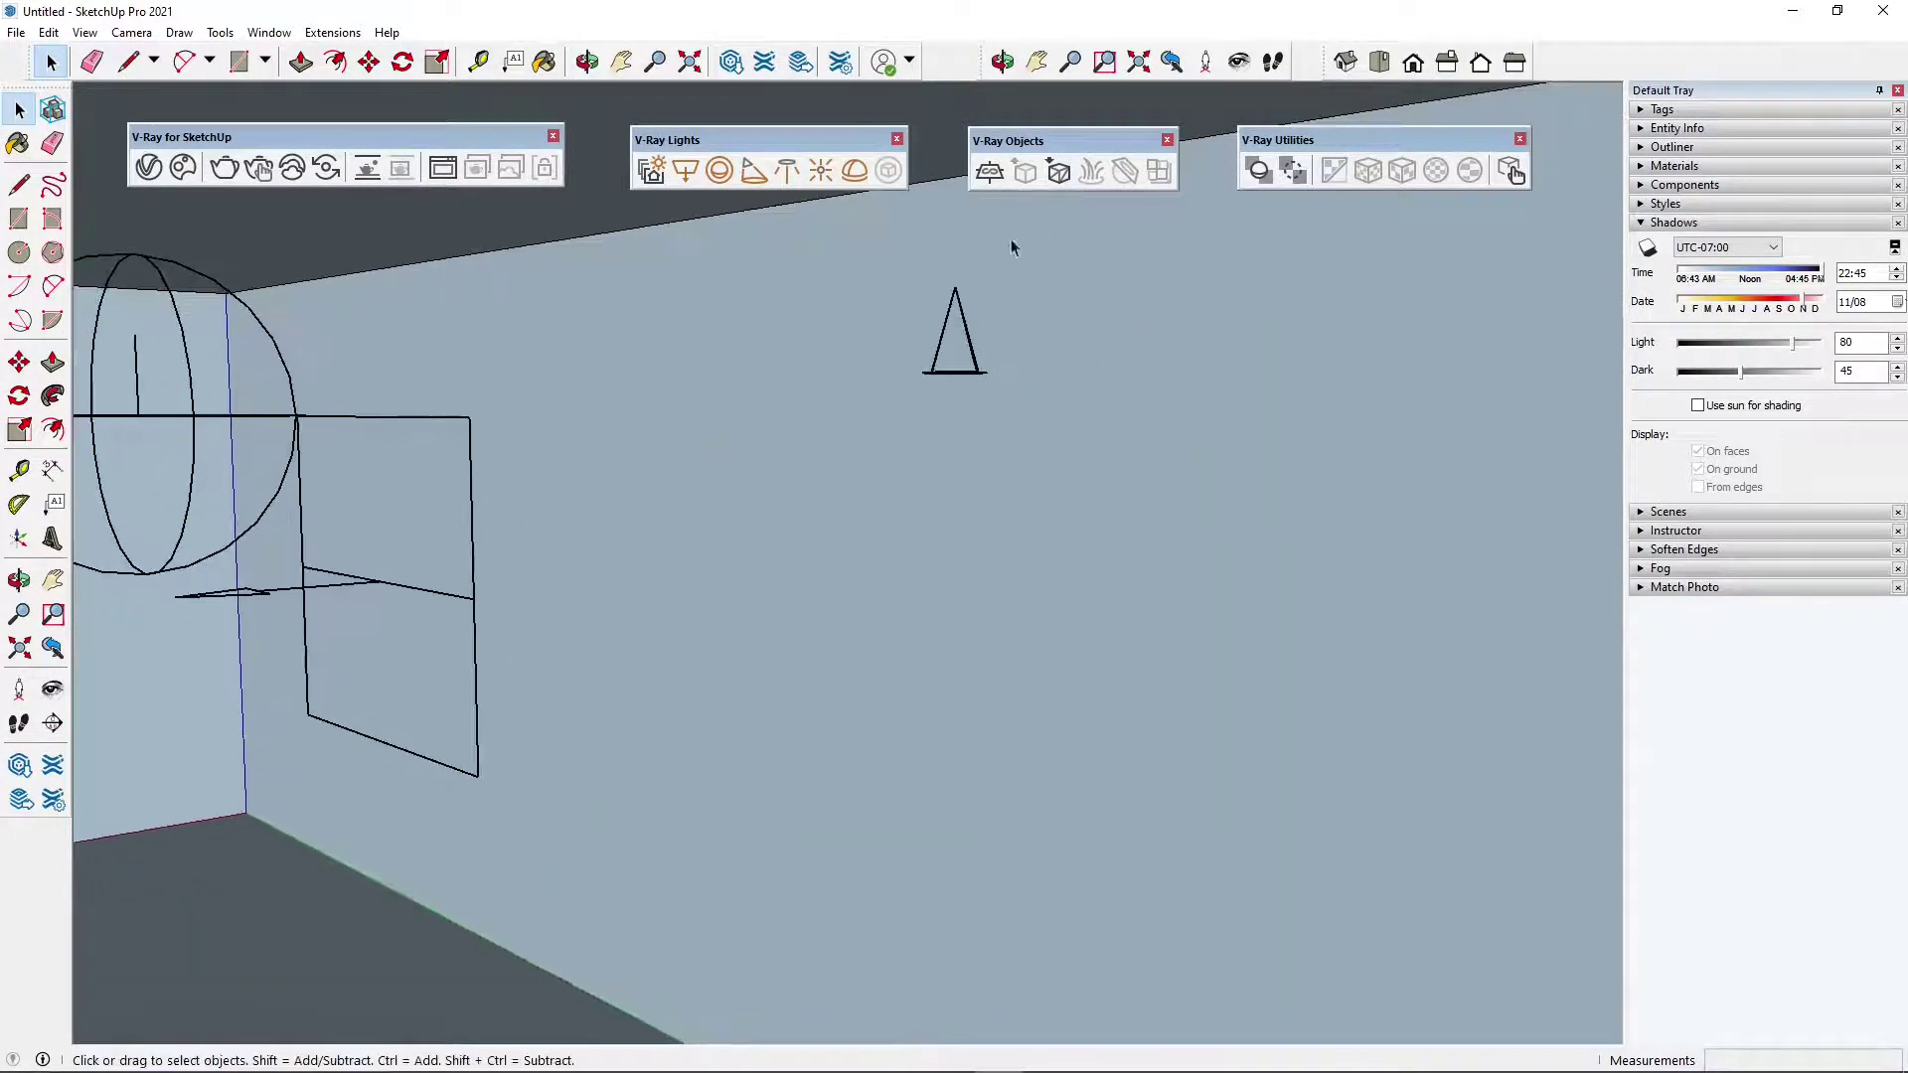
{"action": "left_click", "coordinate": [959, 303]}
{"action": "mouse_move", "coordinate": [775, 510]}
{"action": "middle_mouse_down"}
{"action": "mouse_move", "coordinate": [838, 468]}
{"action": "mouse_move", "coordinate": [809, 511]}
{"action": "mouse_move", "coordinate": [809, 481]}
{"action": "mouse_move", "coordinate": [787, 483]}
{"action": "middle_mouse_up"}
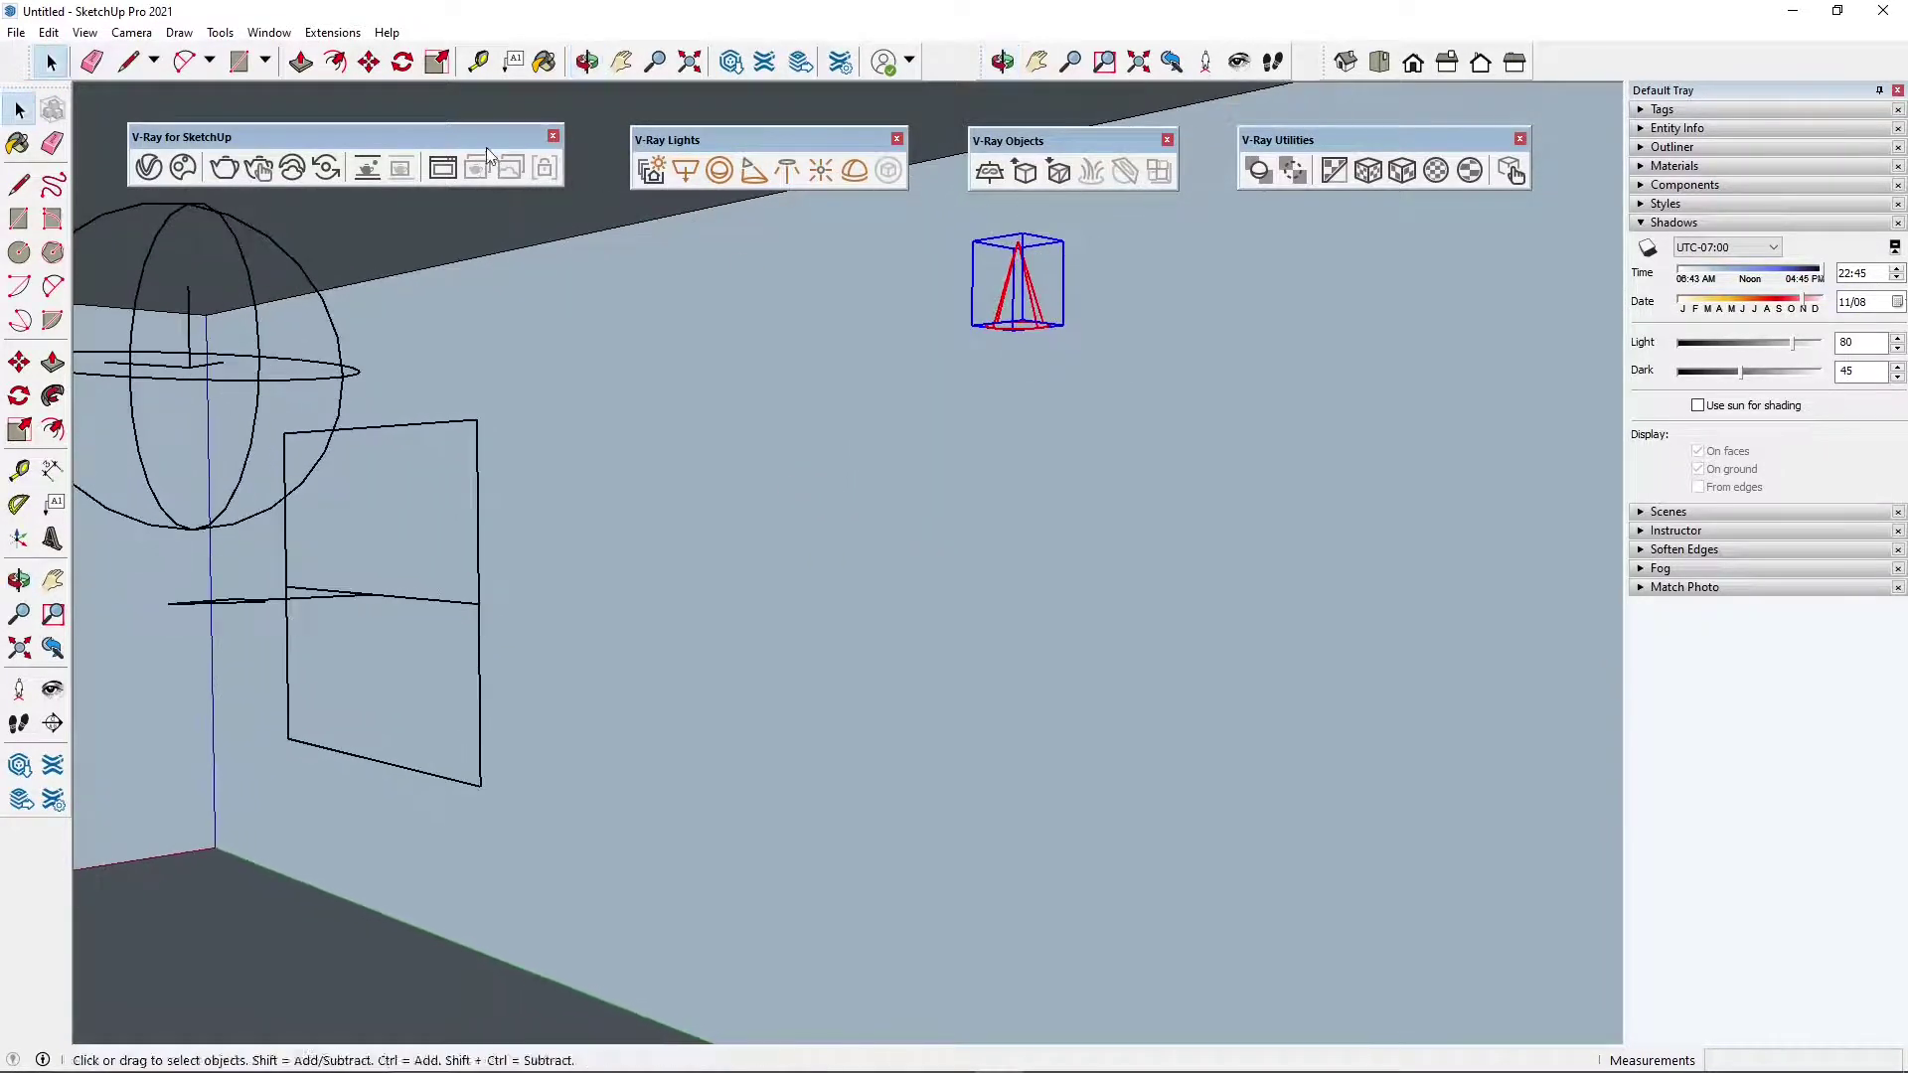
{"action": "left_click", "coordinate": [443, 167]}
{"action": "left_click", "coordinate": [1836, 246]}
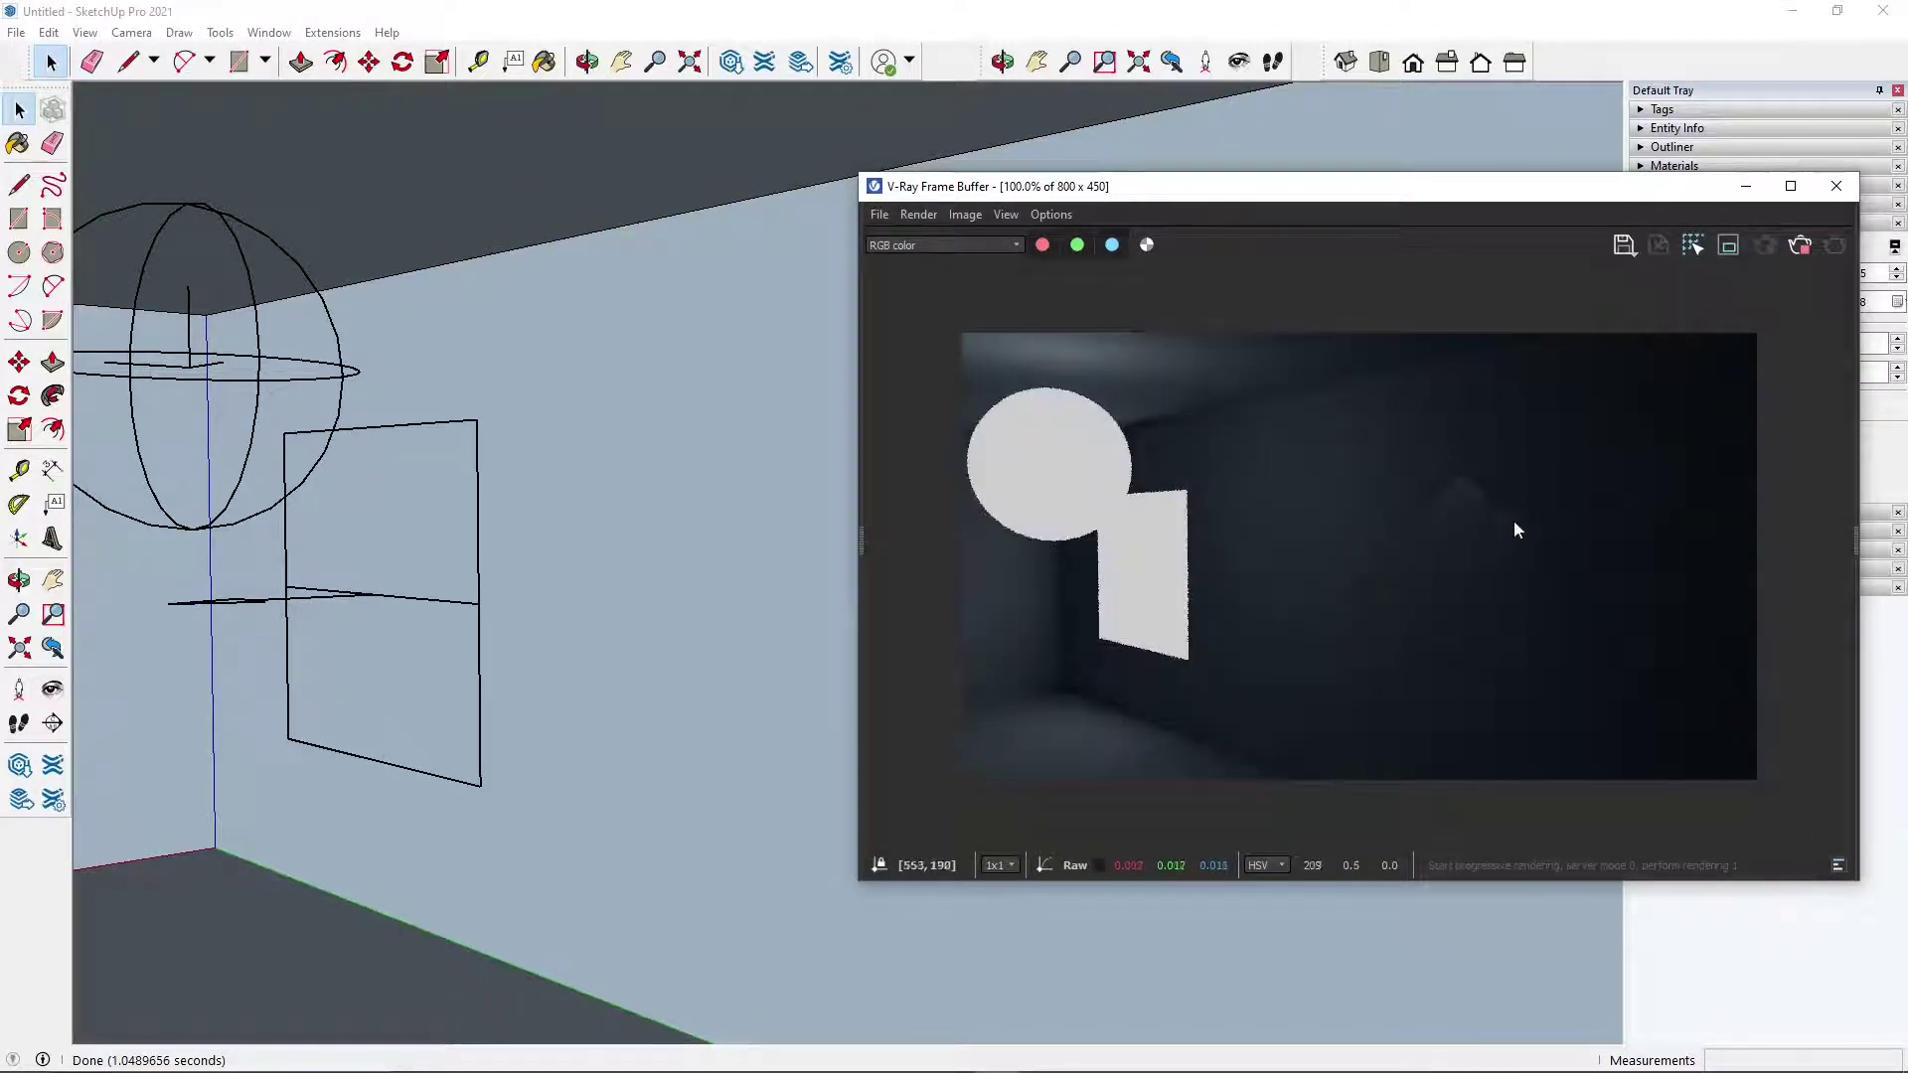
{"action": "scroll", "coordinate": [1512, 521], "scroll_direction": "up", "scroll_amount": 2}
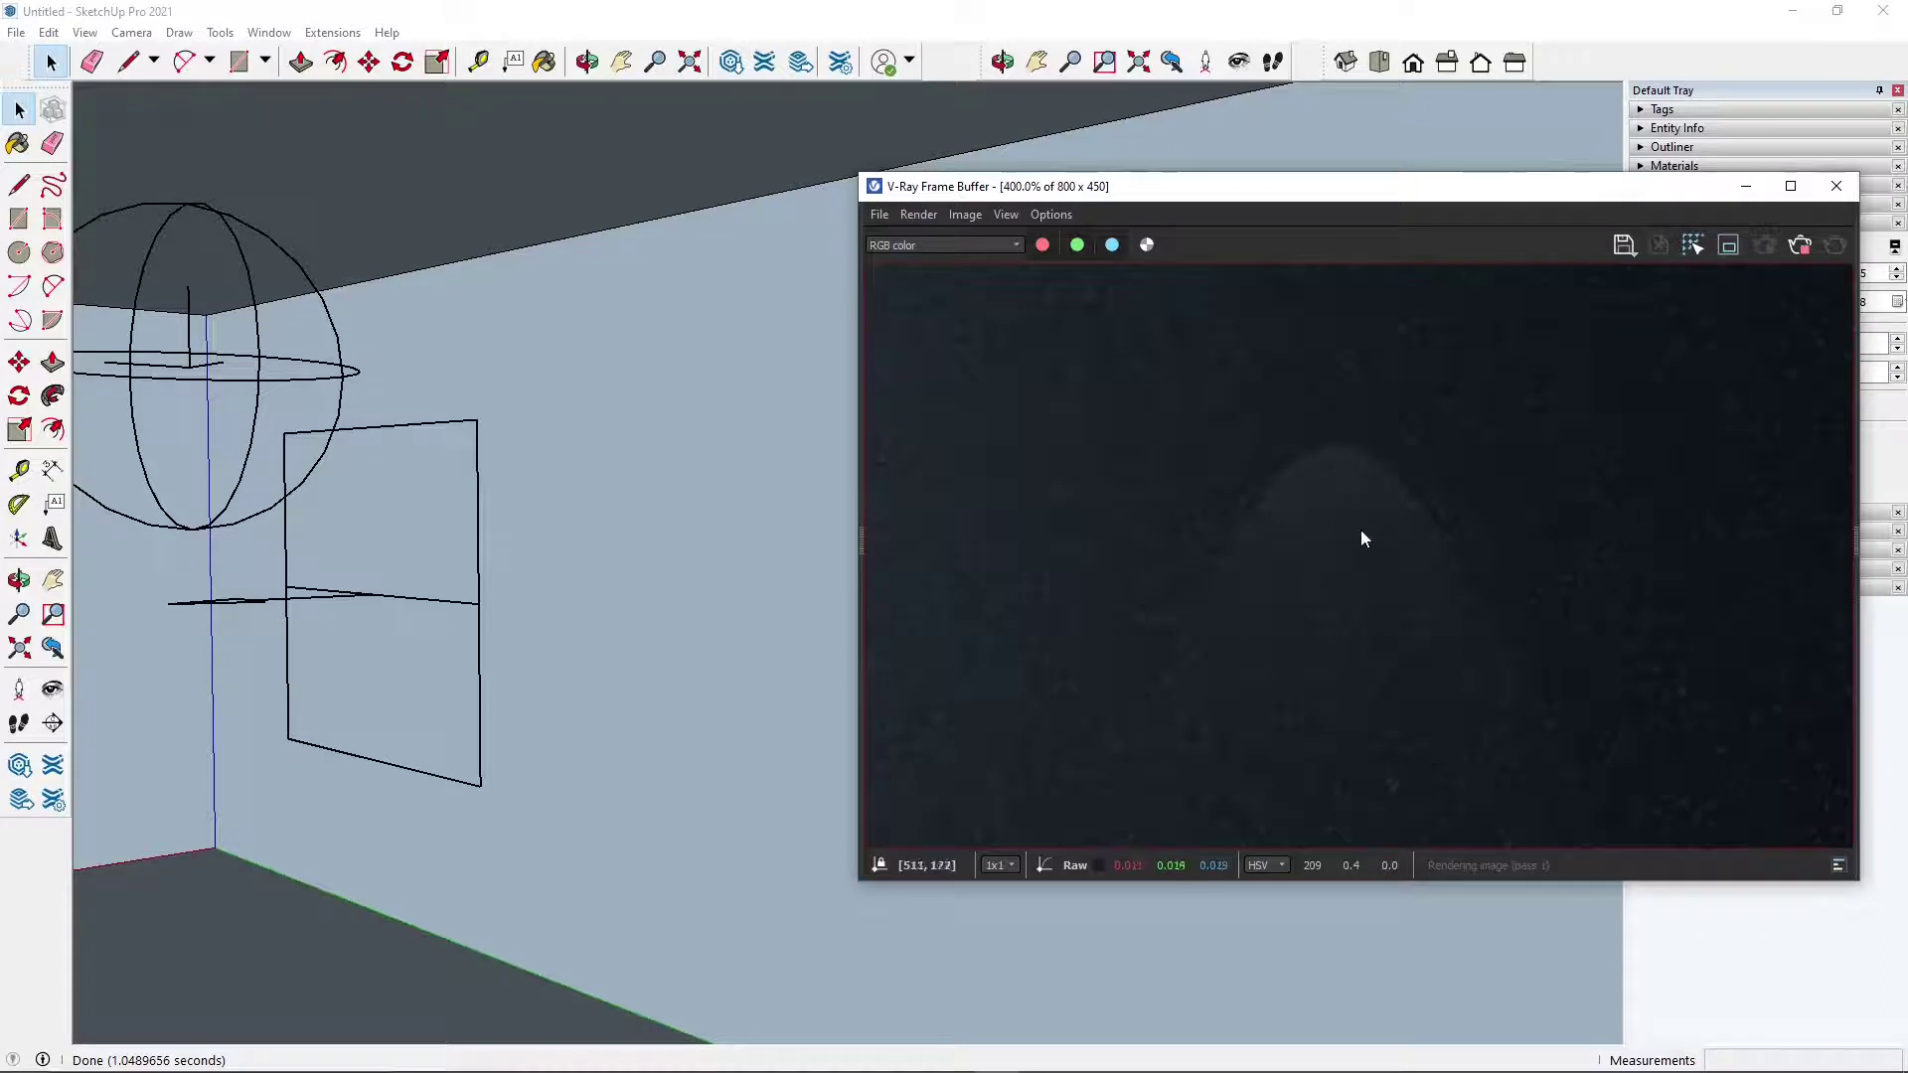
{"action": "scroll", "coordinate": [1362, 538], "scroll_direction": "down", "scroll_amount": 2}
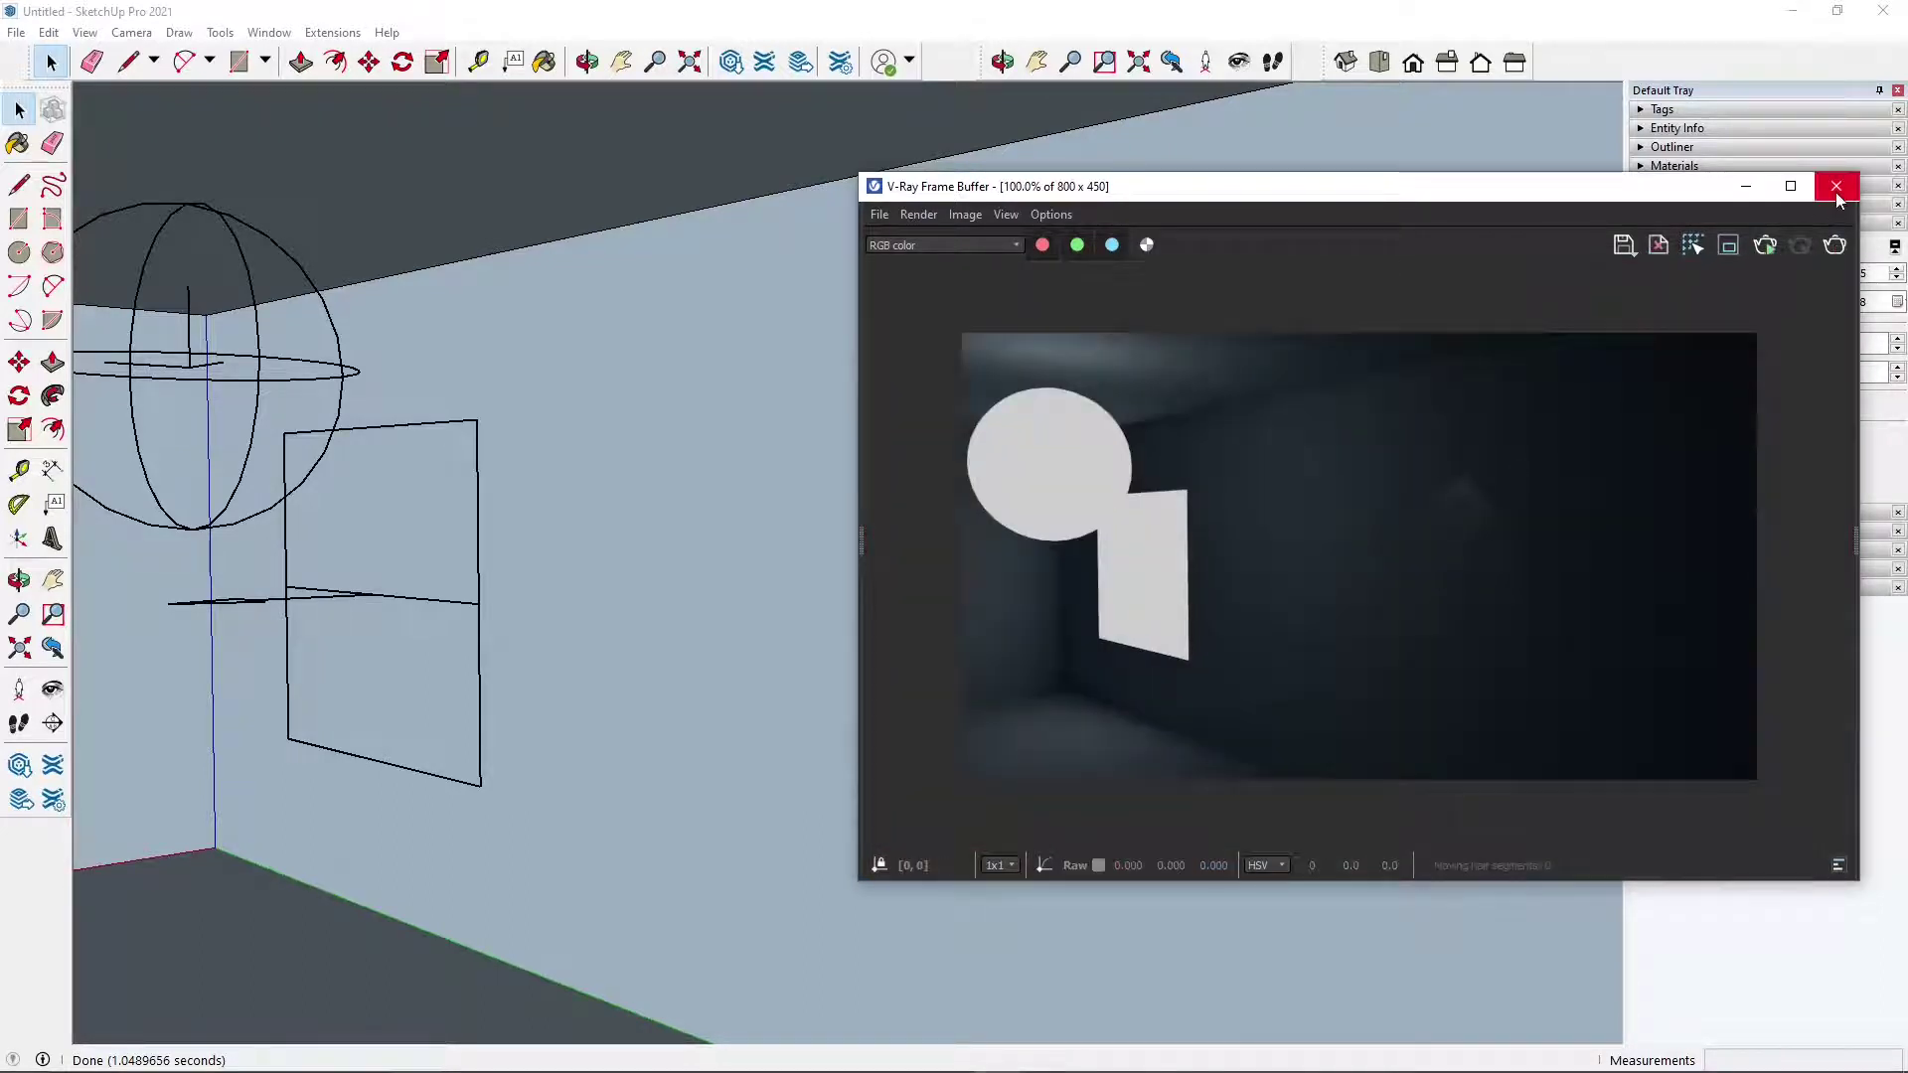
{"action": "left_click", "coordinate": [1836, 187]}
- Place a V-Ray omni light on the long back wall beyond and below the spot light
{"action": "middle_click_drag", "start_coordinate": [773, 481], "coordinate": [984, 592]}
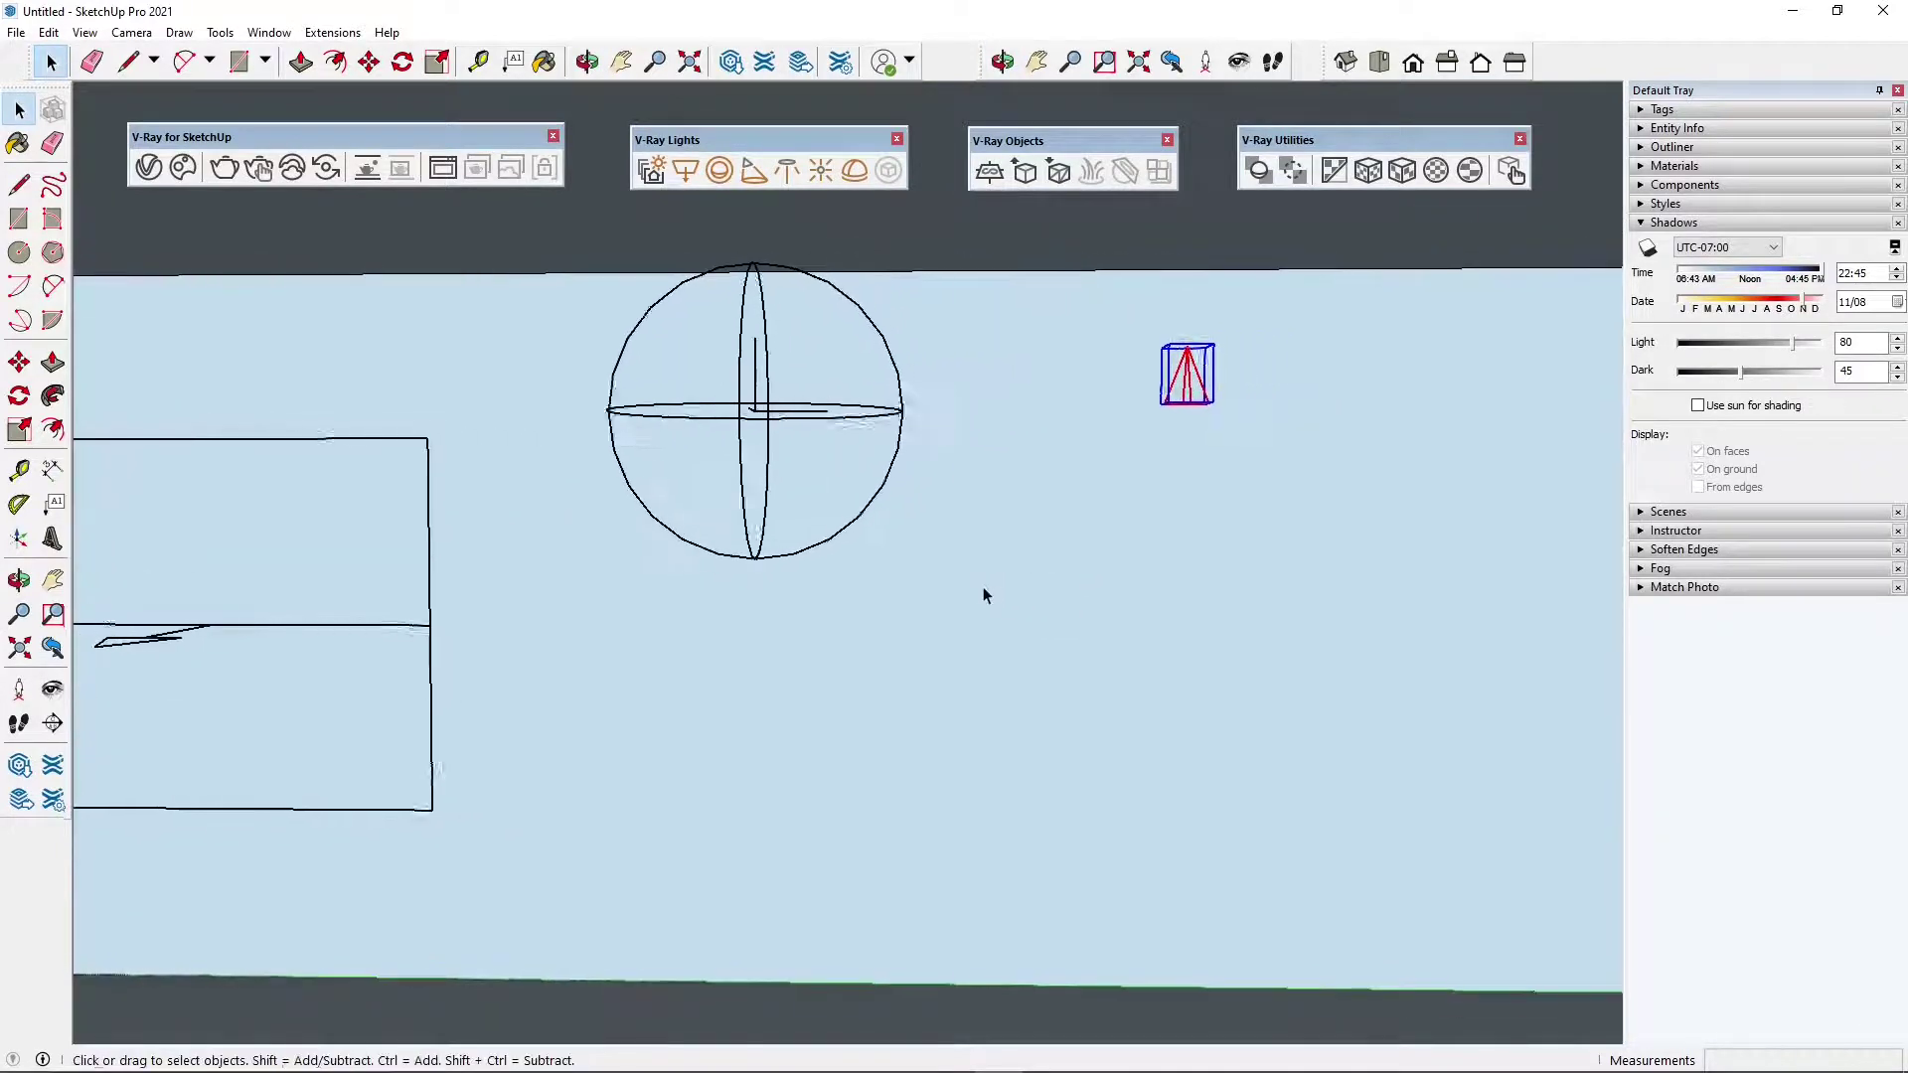
{"action": "scroll", "coordinate": [984, 593], "scroll_direction": "down", "scroll_amount": 2}
{"action": "middle_click_drag", "start_coordinate": [754, 616], "coordinate": [693, 355]}
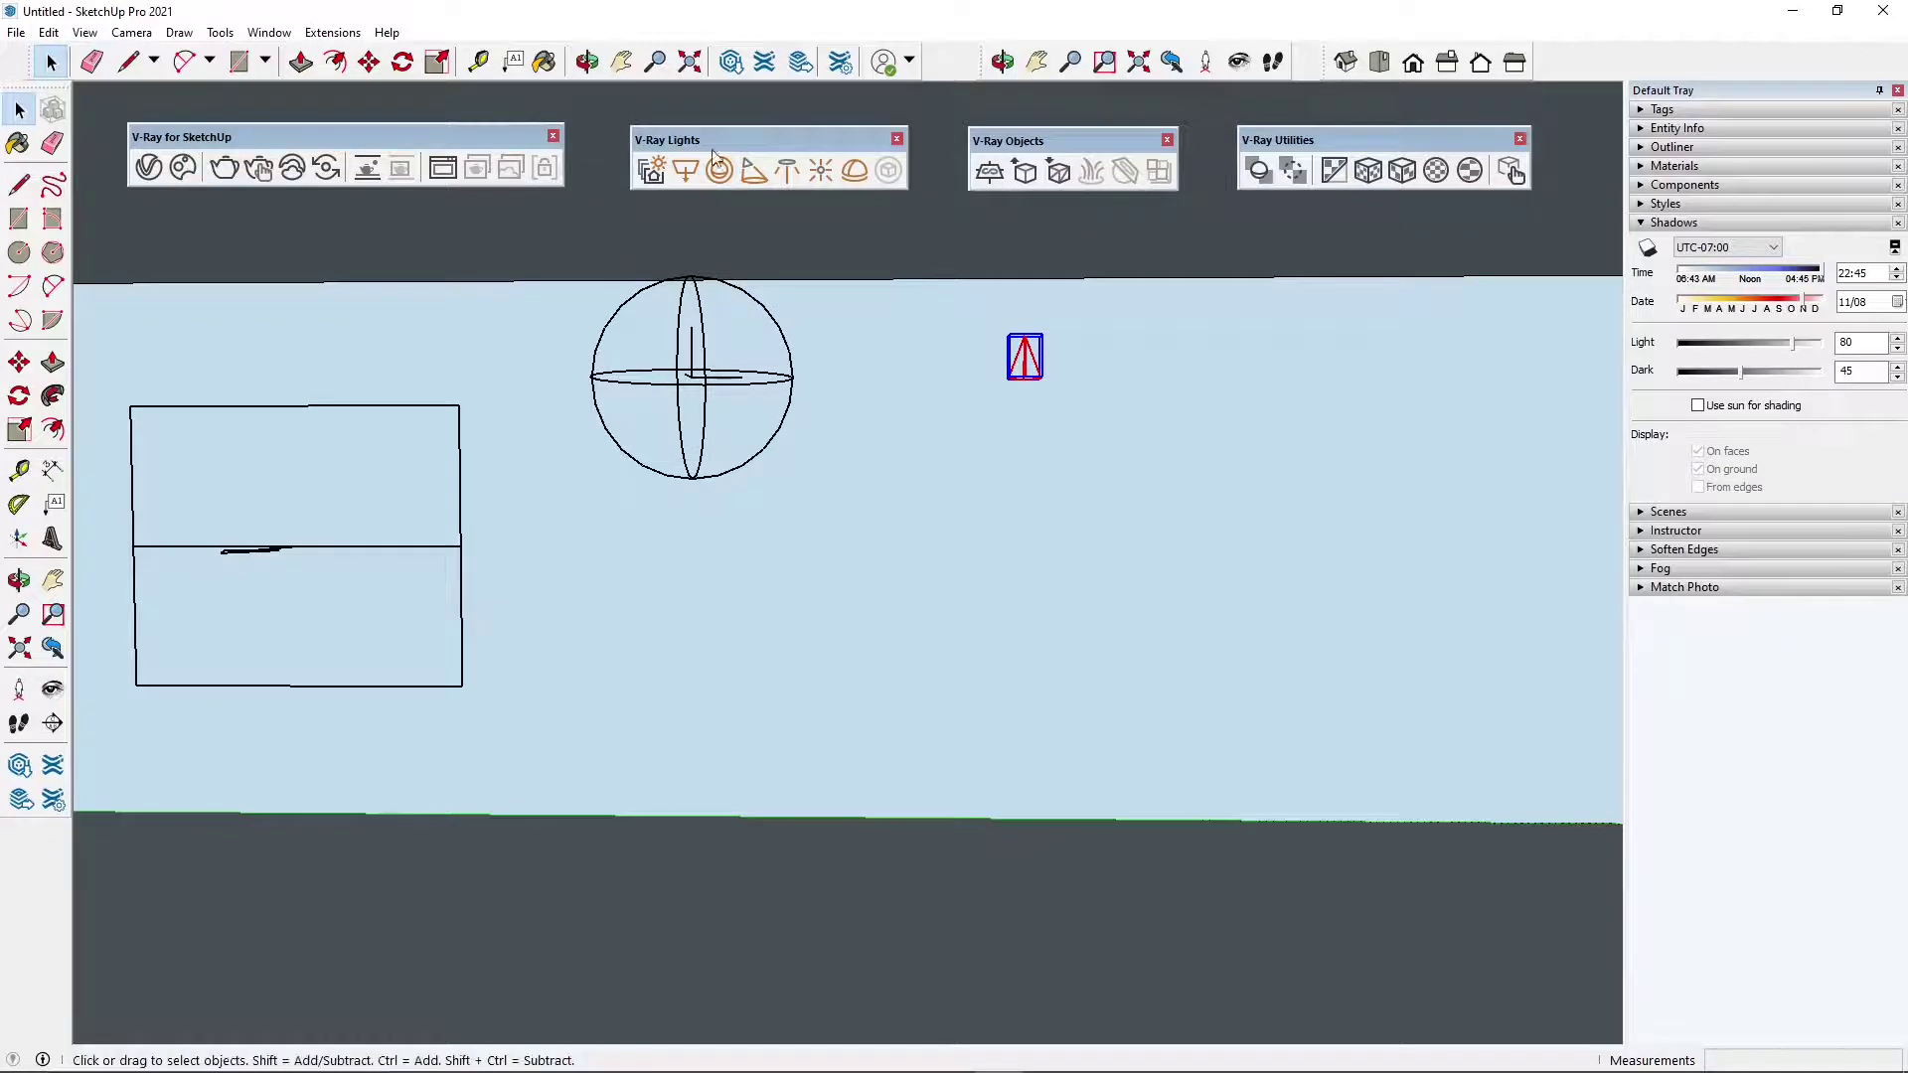
{"action": "left_click", "coordinate": [823, 173]}
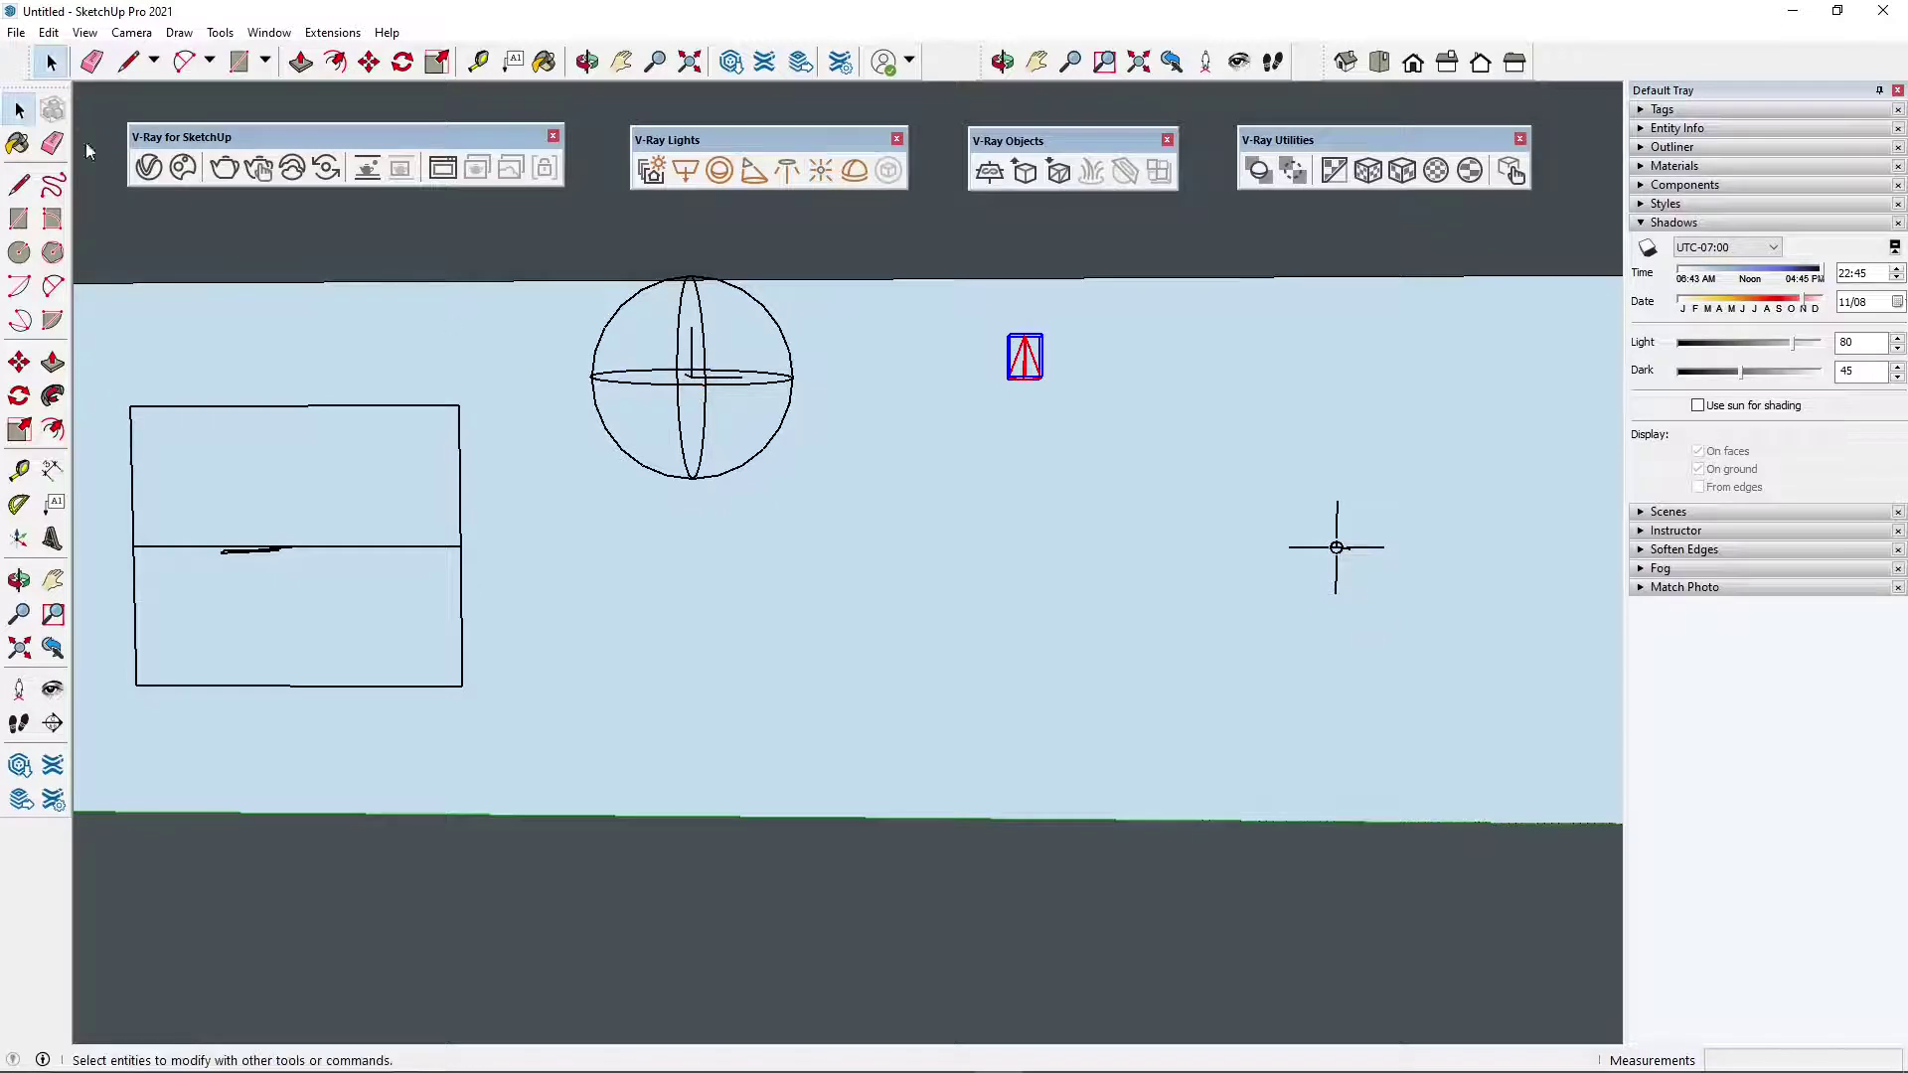
{"action": "middle_click_drag", "start_coordinate": [974, 569], "coordinate": [1110, 586]}
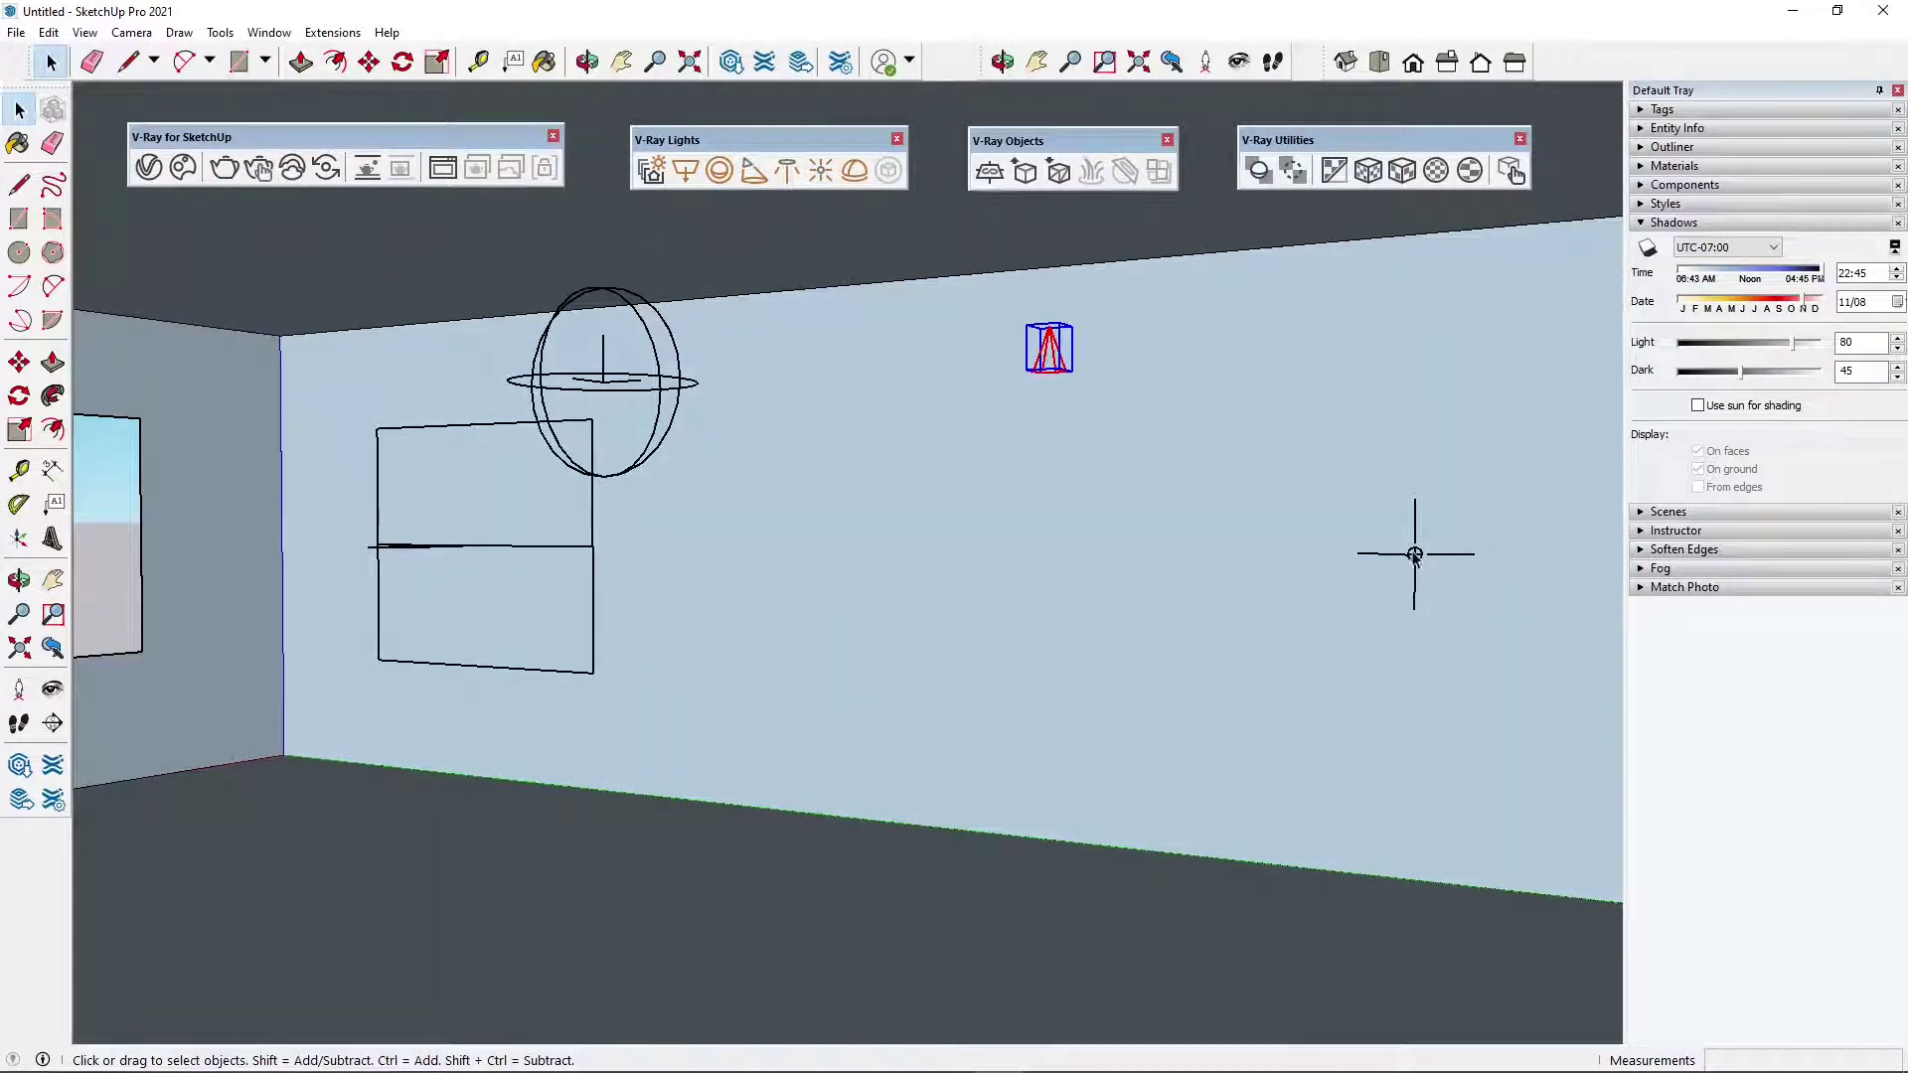